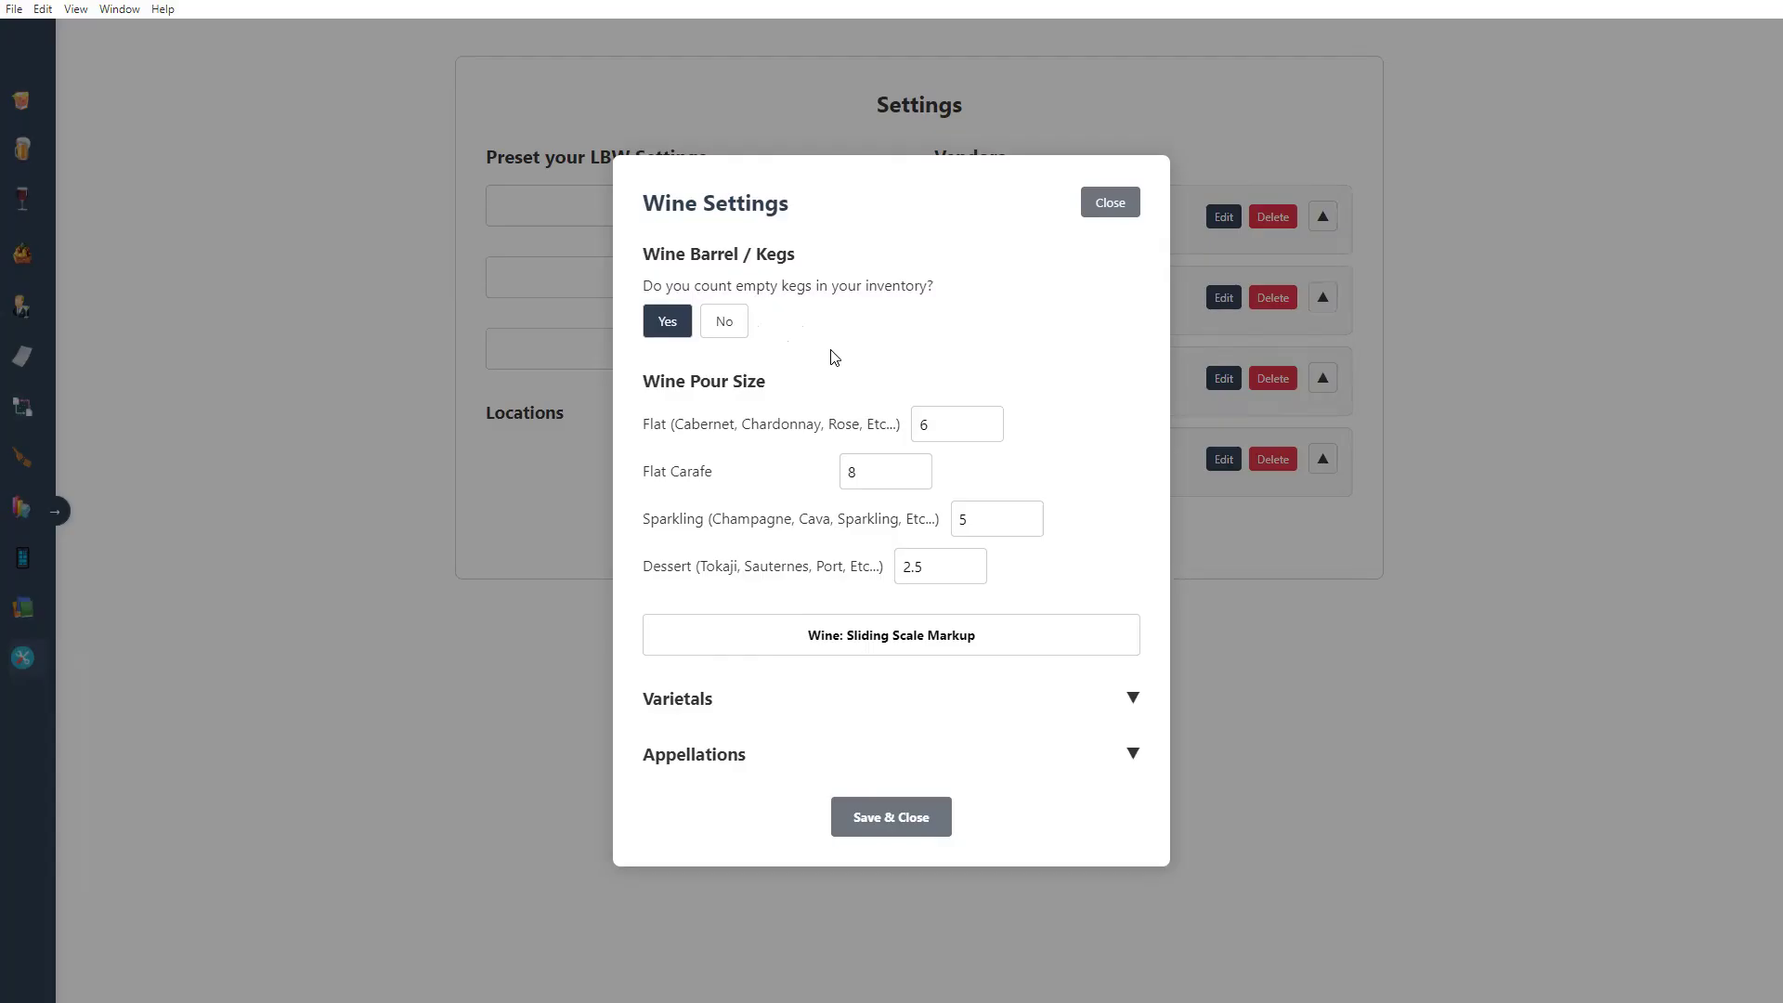
Step: Try both answers for counting empty wine kegs, finishing on Yes, and review the wine pour size fields
{"action": "left_click", "coordinate": [737, 326]}
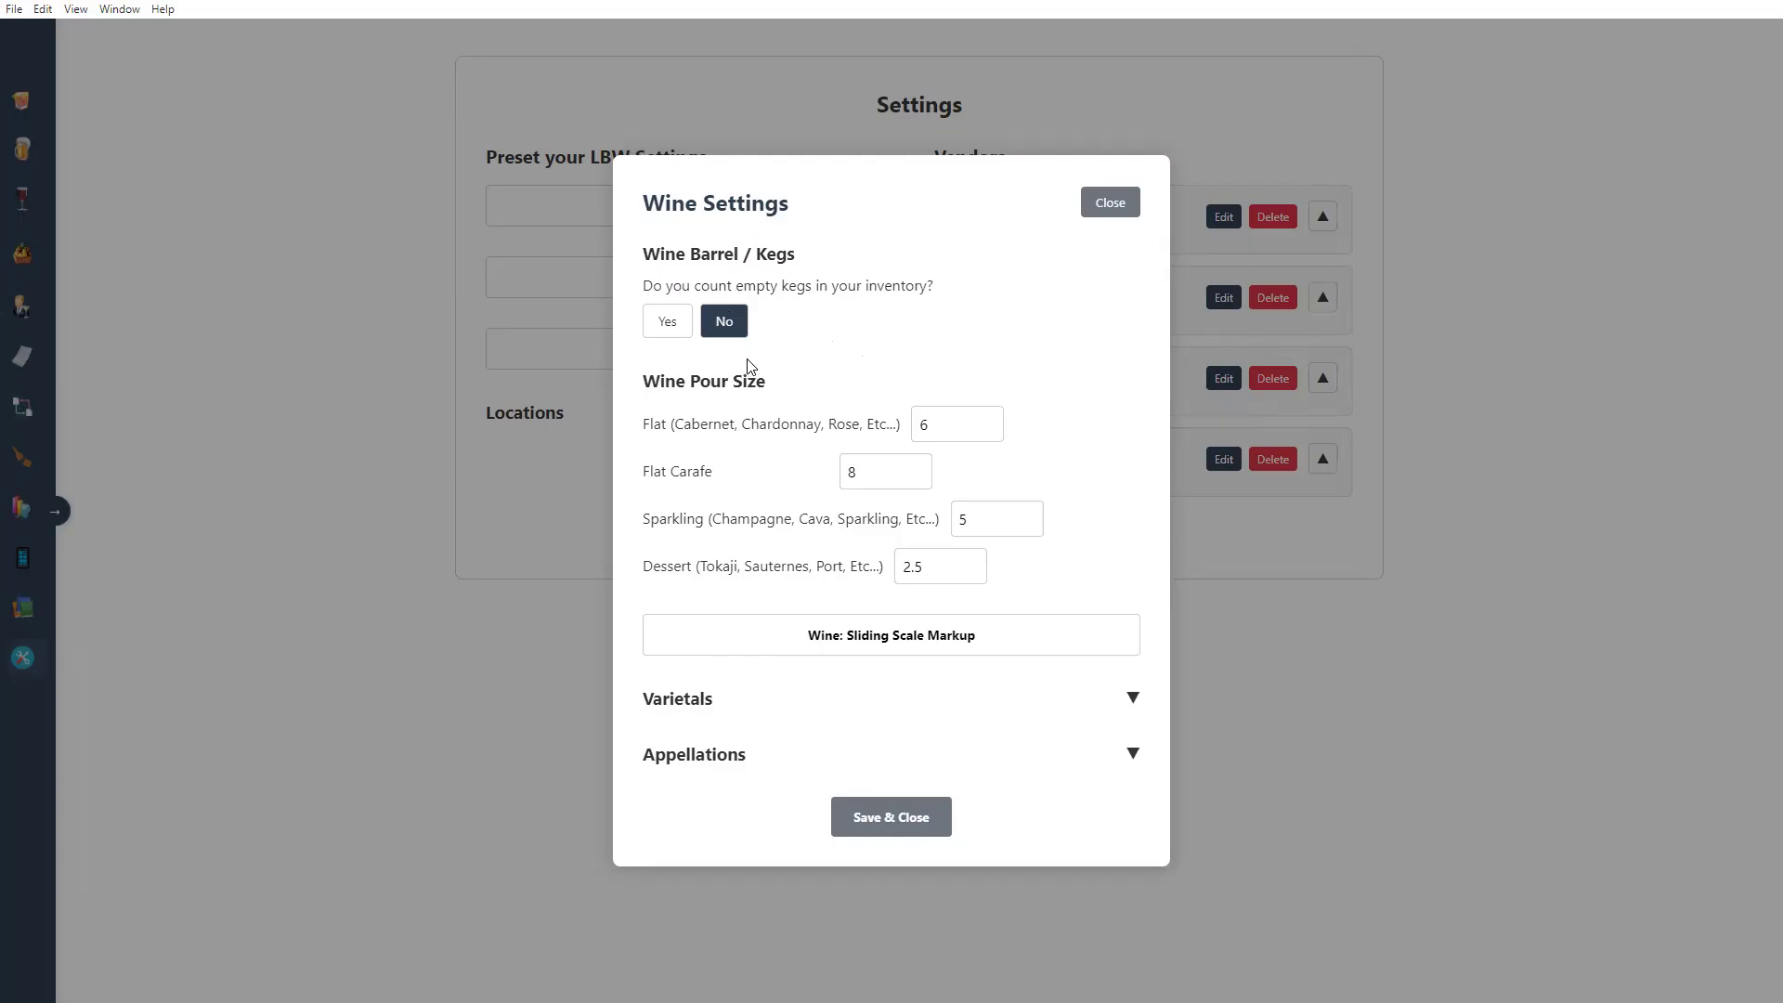
{"action": "left_click", "coordinate": [656, 325]}
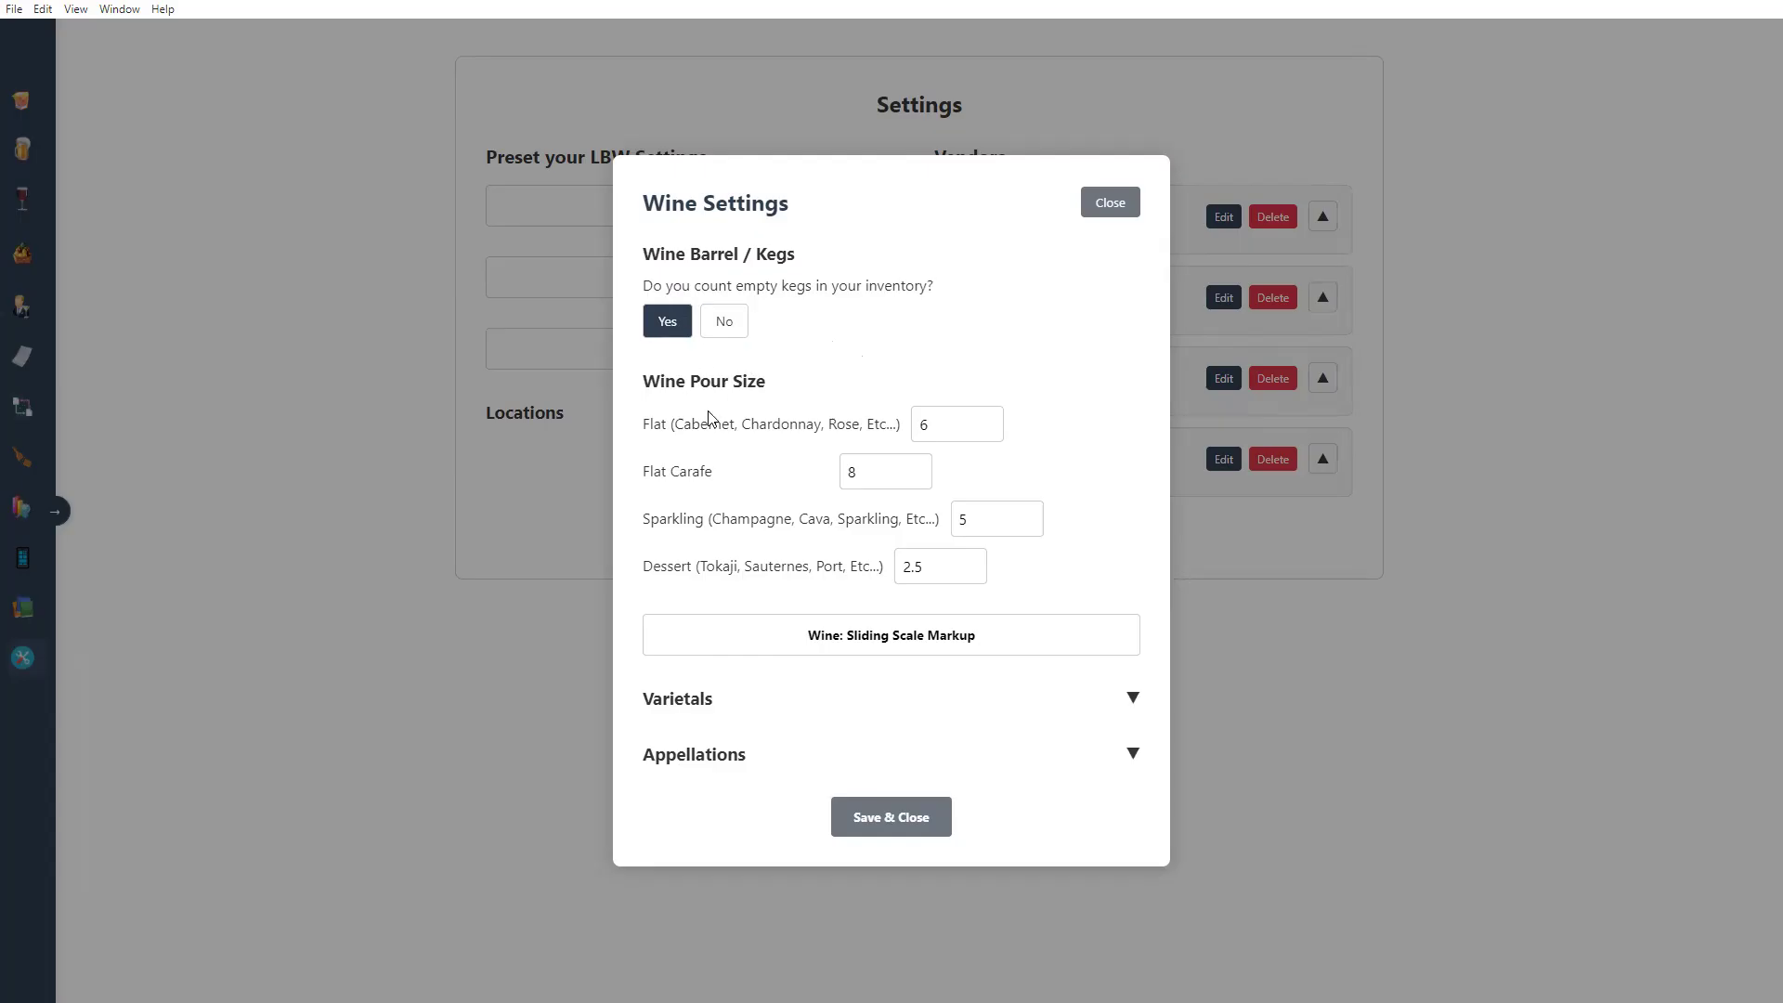
{"action": "left_click_drag", "start_coordinate": [675, 433], "coordinate": [739, 436]}
{"action": "left_click", "coordinate": [922, 429]}
{"action": "left_click", "coordinate": [672, 473]}
{"action": "left_click", "coordinate": [879, 472]}
{"action": "left_click", "coordinate": [977, 520]}
{"action": "key", "text": "Tab"}
{"action": "left_click", "coordinate": [846, 531]}
Step: Review the bottle cost ranges and markup percentages in the wine sliding scale markup, and save and close it
{"action": "left_click", "coordinate": [805, 640]}
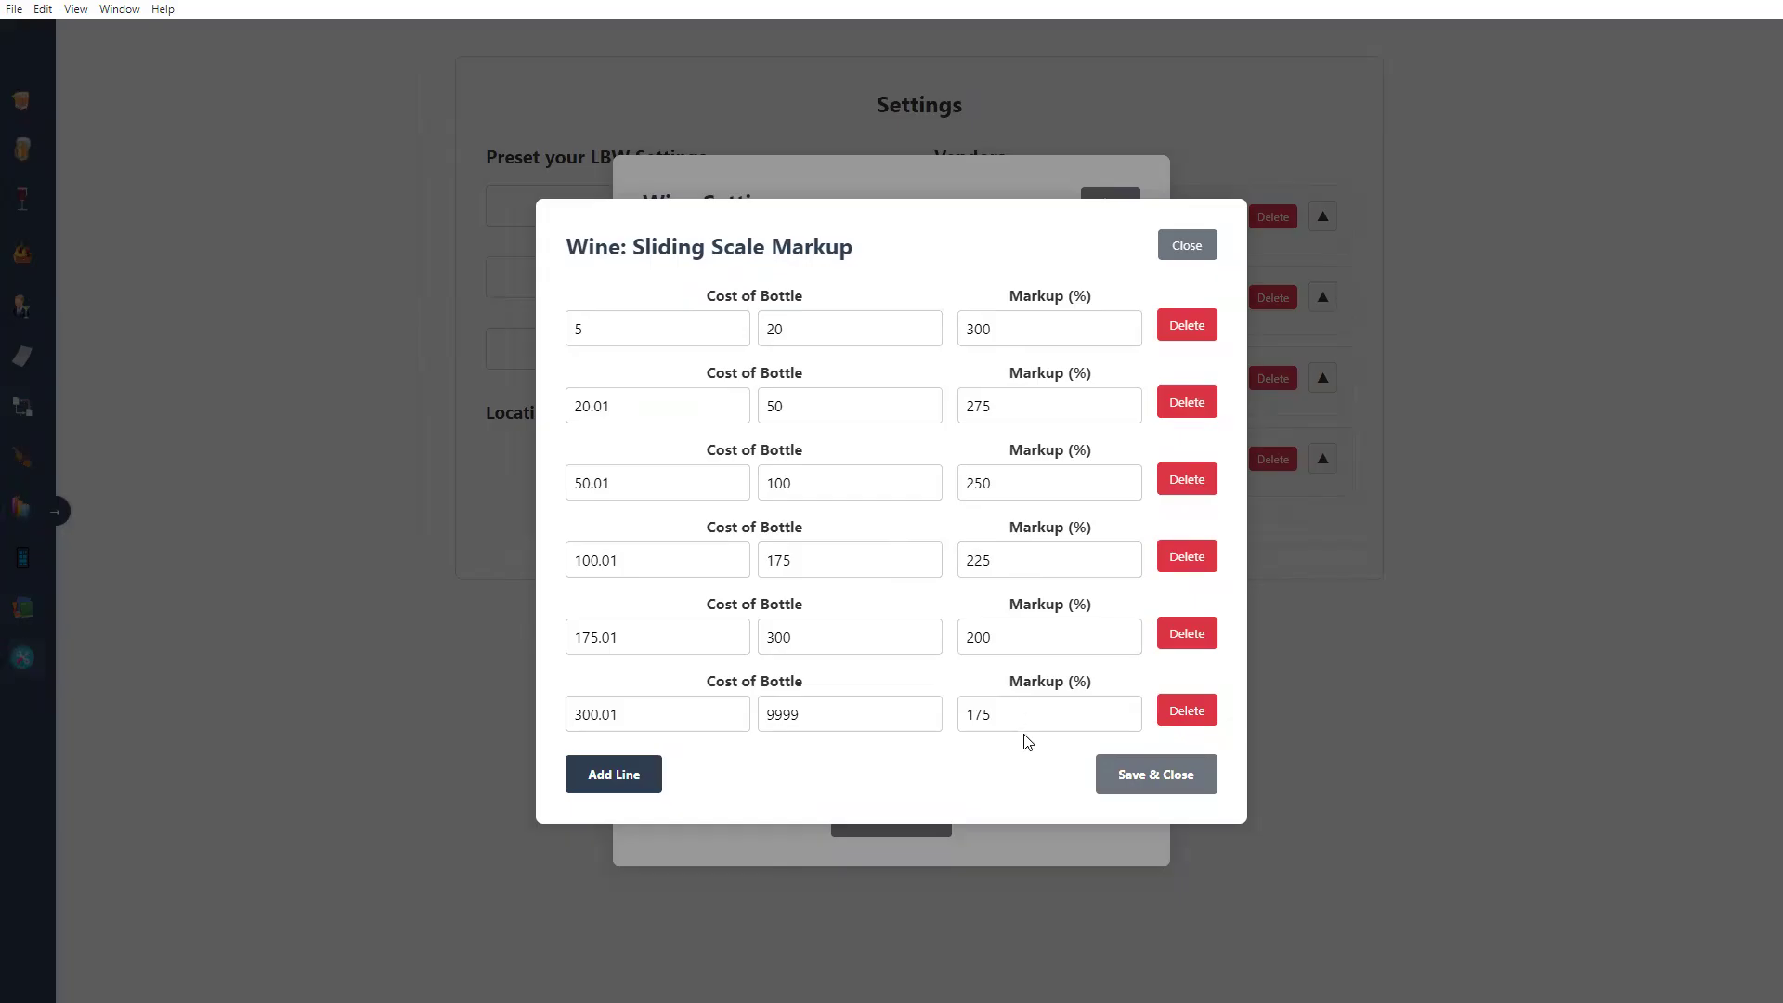
{"action": "left_click", "coordinate": [649, 331]}
{"action": "left_click", "coordinate": [799, 331]}
{"action": "left_click", "coordinate": [597, 325]}
{"action": "left_click", "coordinate": [842, 323]}
{"action": "left_click", "coordinate": [988, 331]}
{"action": "left_click", "coordinate": [863, 716]}
{"action": "left_click", "coordinate": [1150, 785]}
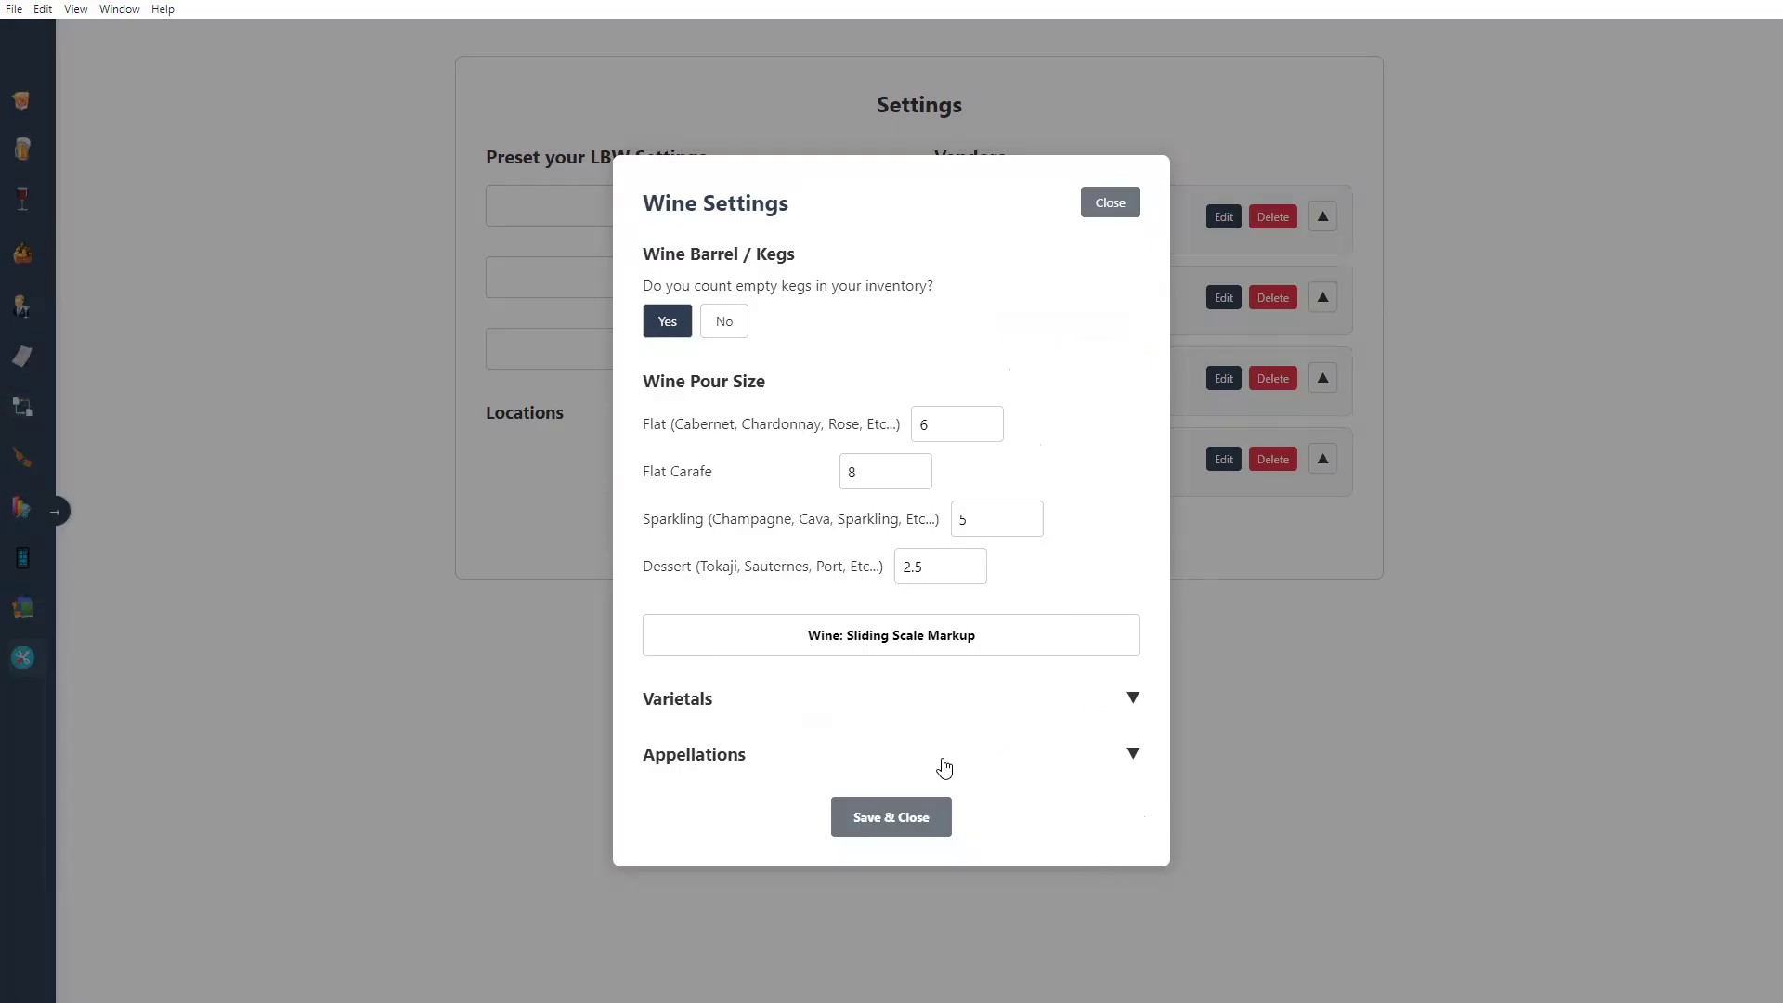
Step: Expand the Varietals and Appellations lists to review their entries, and save and close the wine settings
{"action": "left_click", "coordinate": [832, 701]}
{"action": "scroll", "coordinate": [841, 706], "scroll_direction": "down", "scroll_amount": 2}
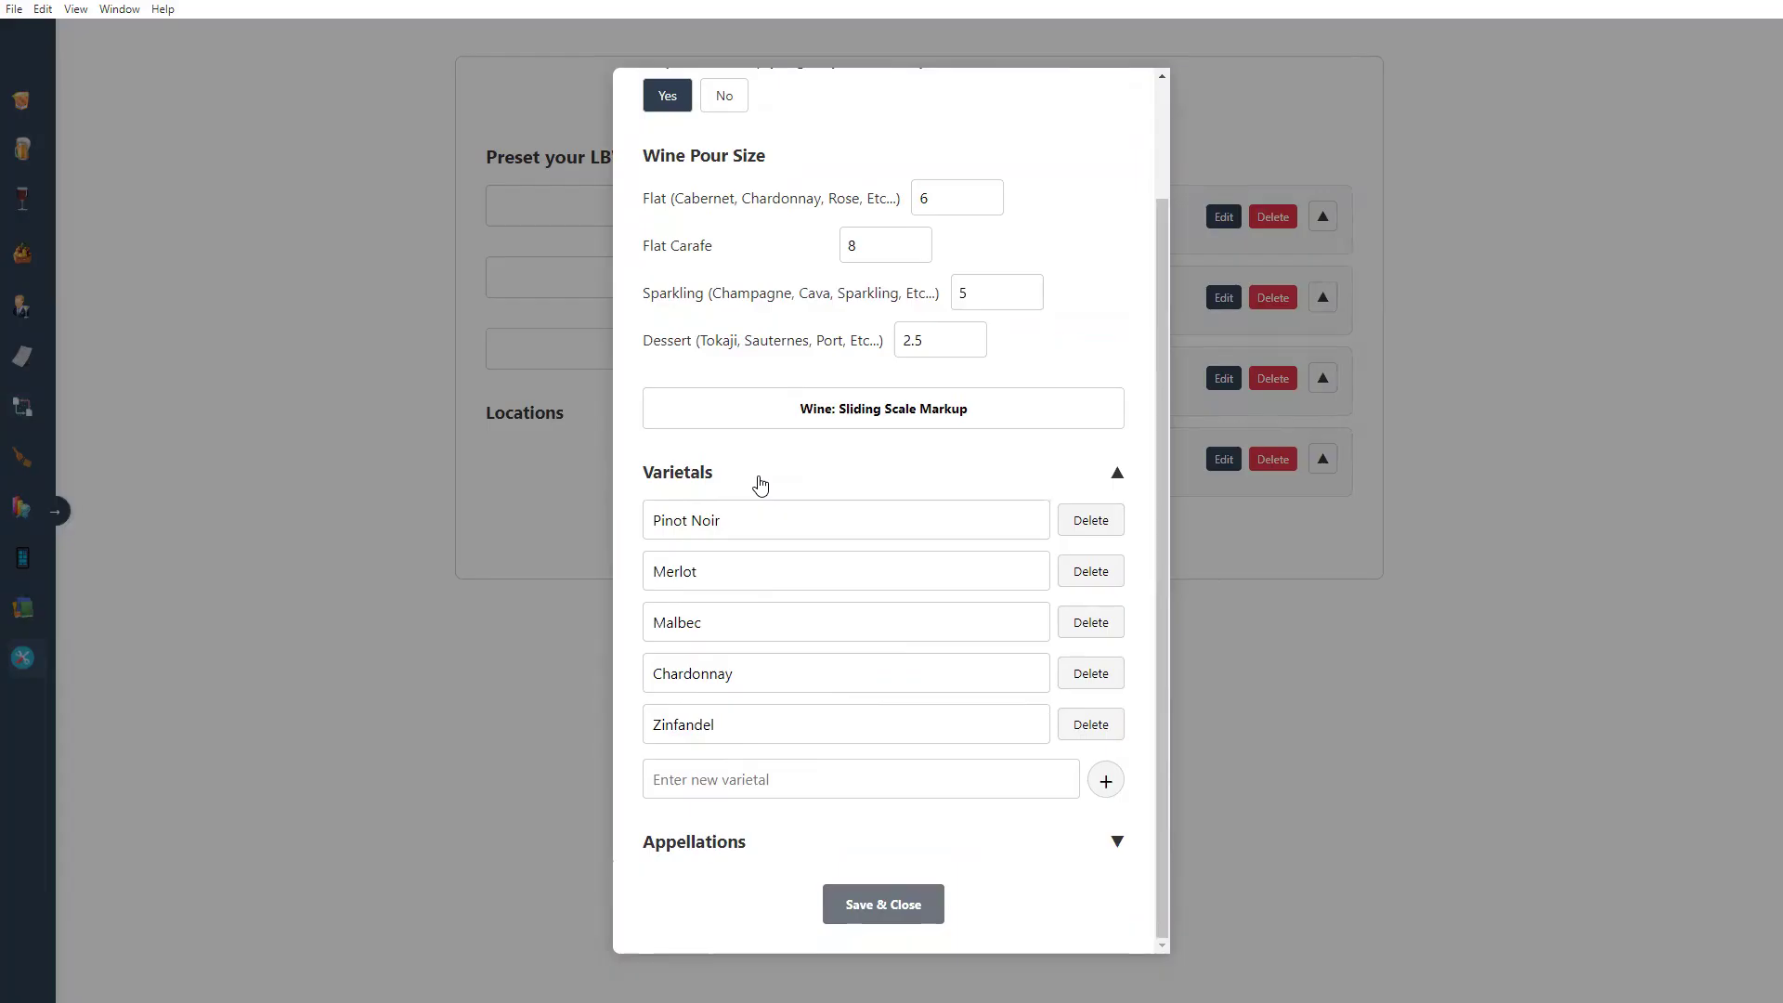
{"action": "left_click", "coordinate": [729, 845]}
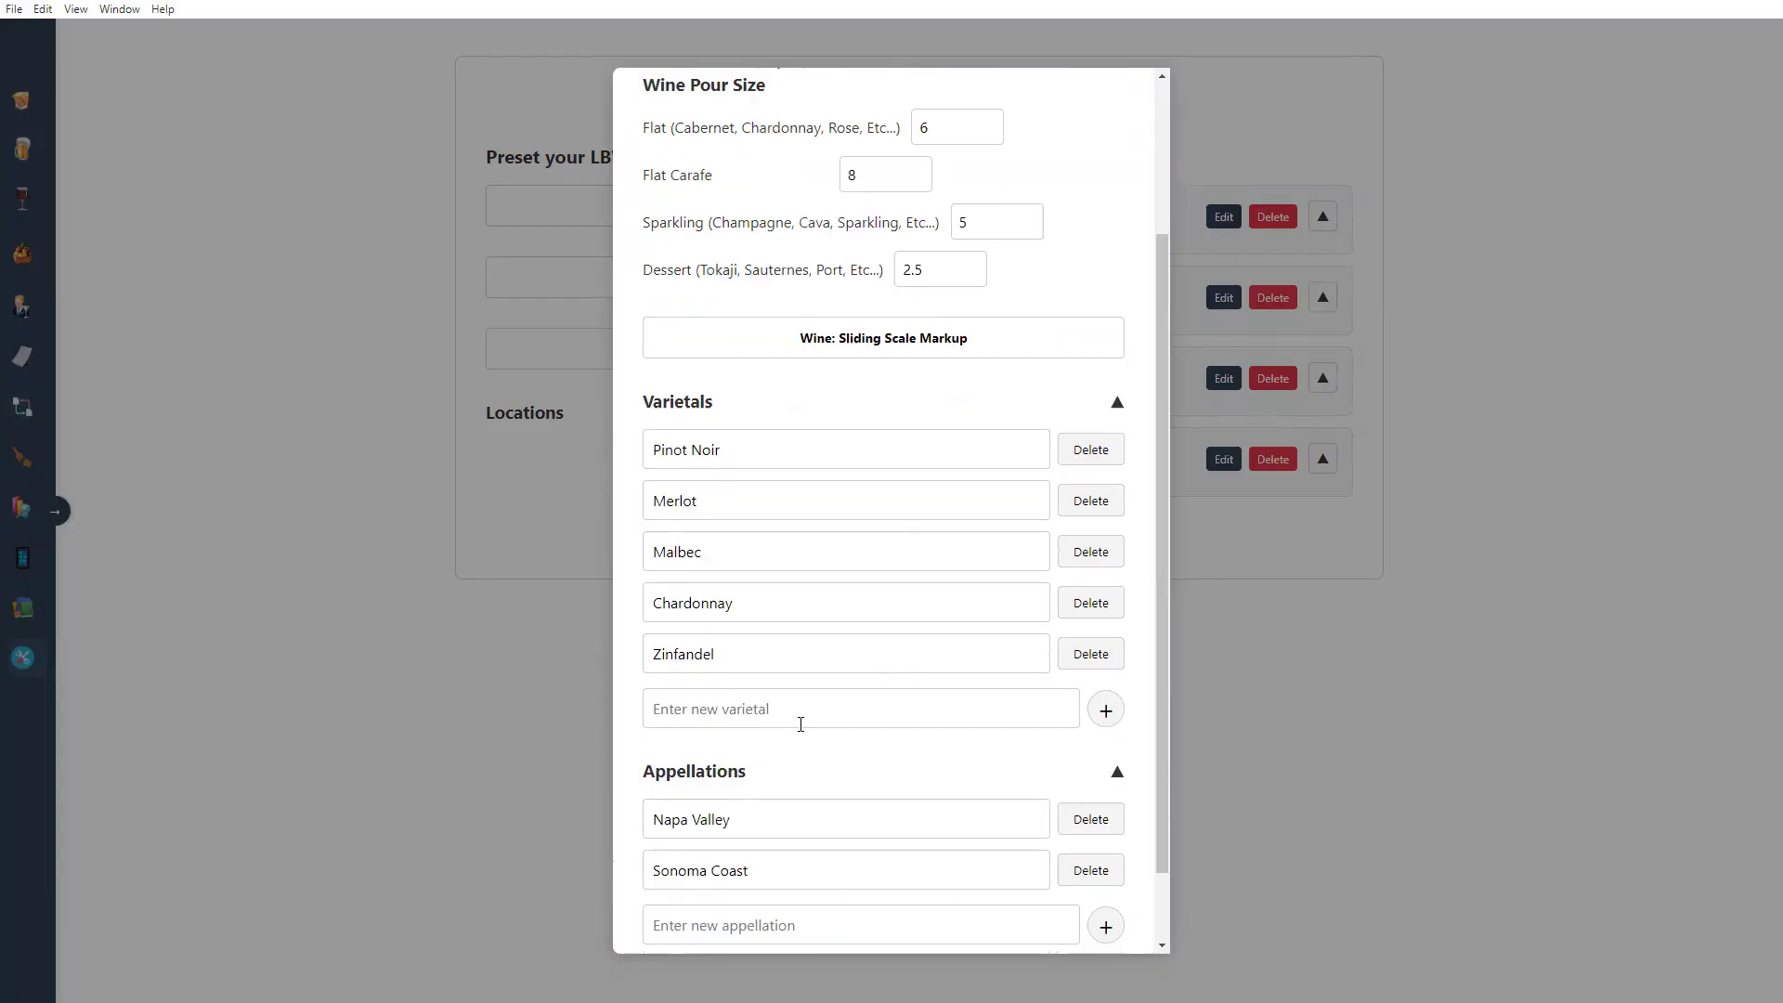
{"action": "scroll", "coordinate": [775, 752], "scroll_direction": "down", "scroll_amount": 1}
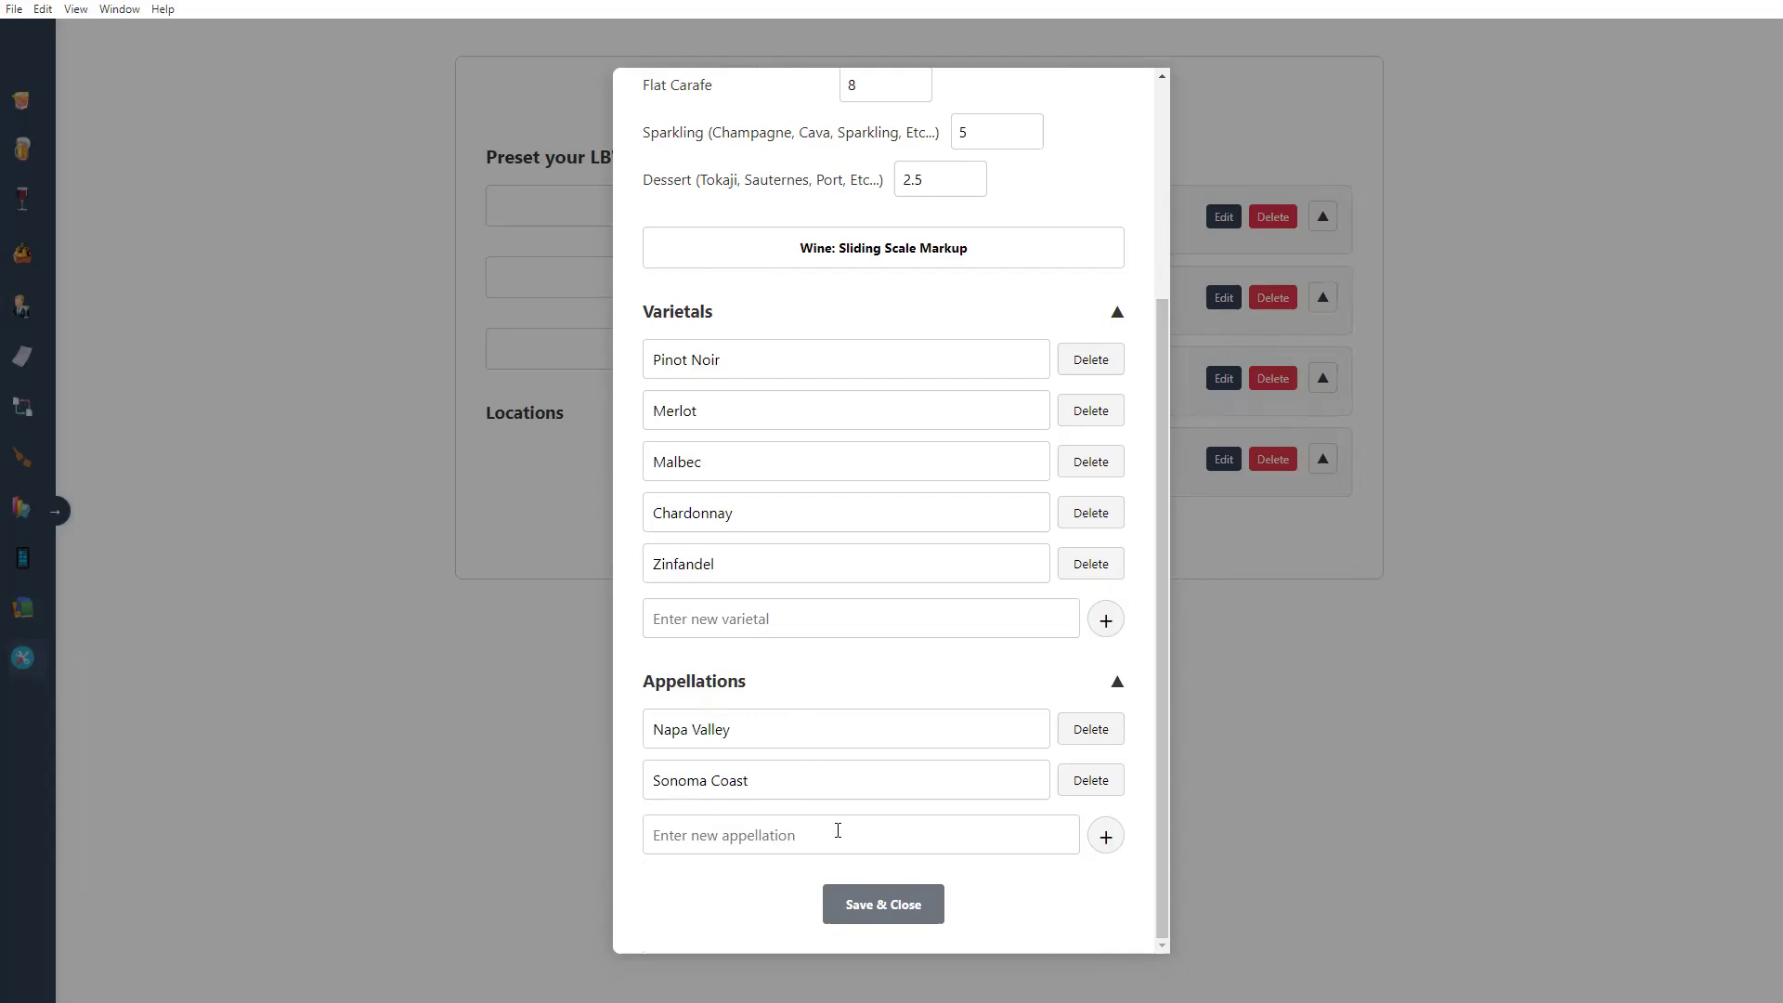
{"action": "left_click", "coordinate": [897, 899]}
Step: Open the wine inventory page
{"action": "left_click", "coordinate": [25, 207]}
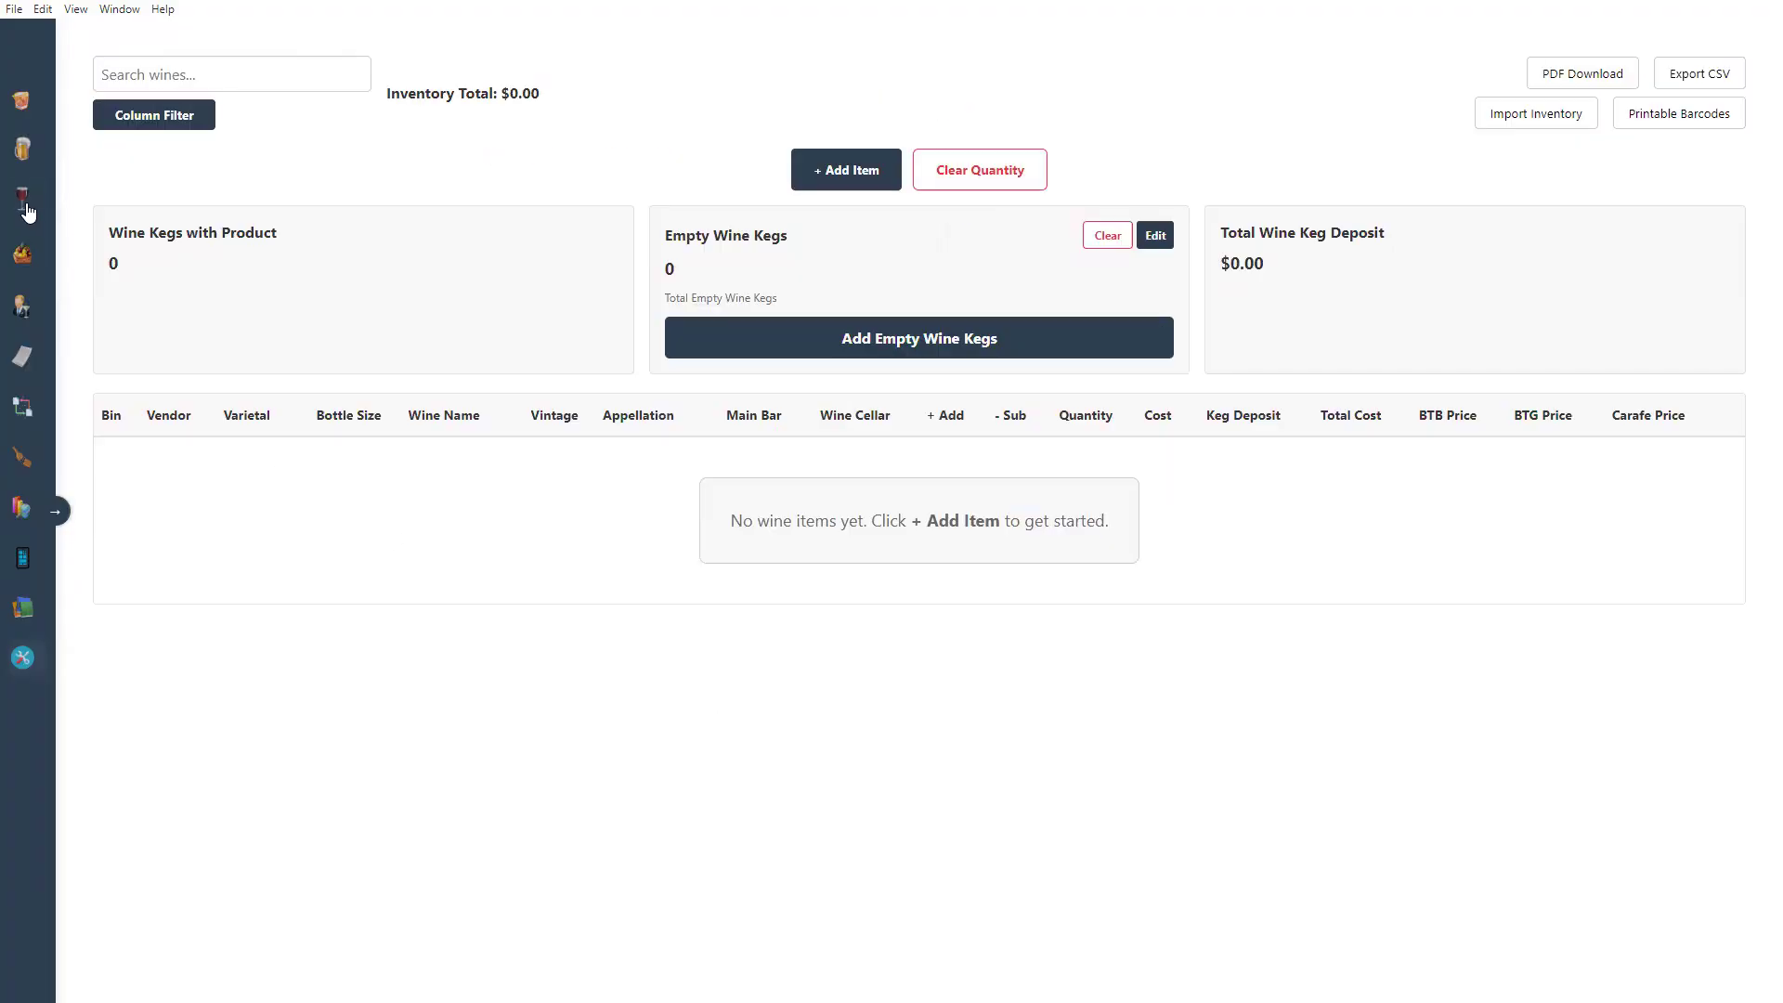
{"action": "left_click", "coordinate": [237, 84]}
Step: Hide the wine columns Bin through Quantity with the column filter, and make all columns visible again
{"action": "left_click", "coordinate": [181, 126]}
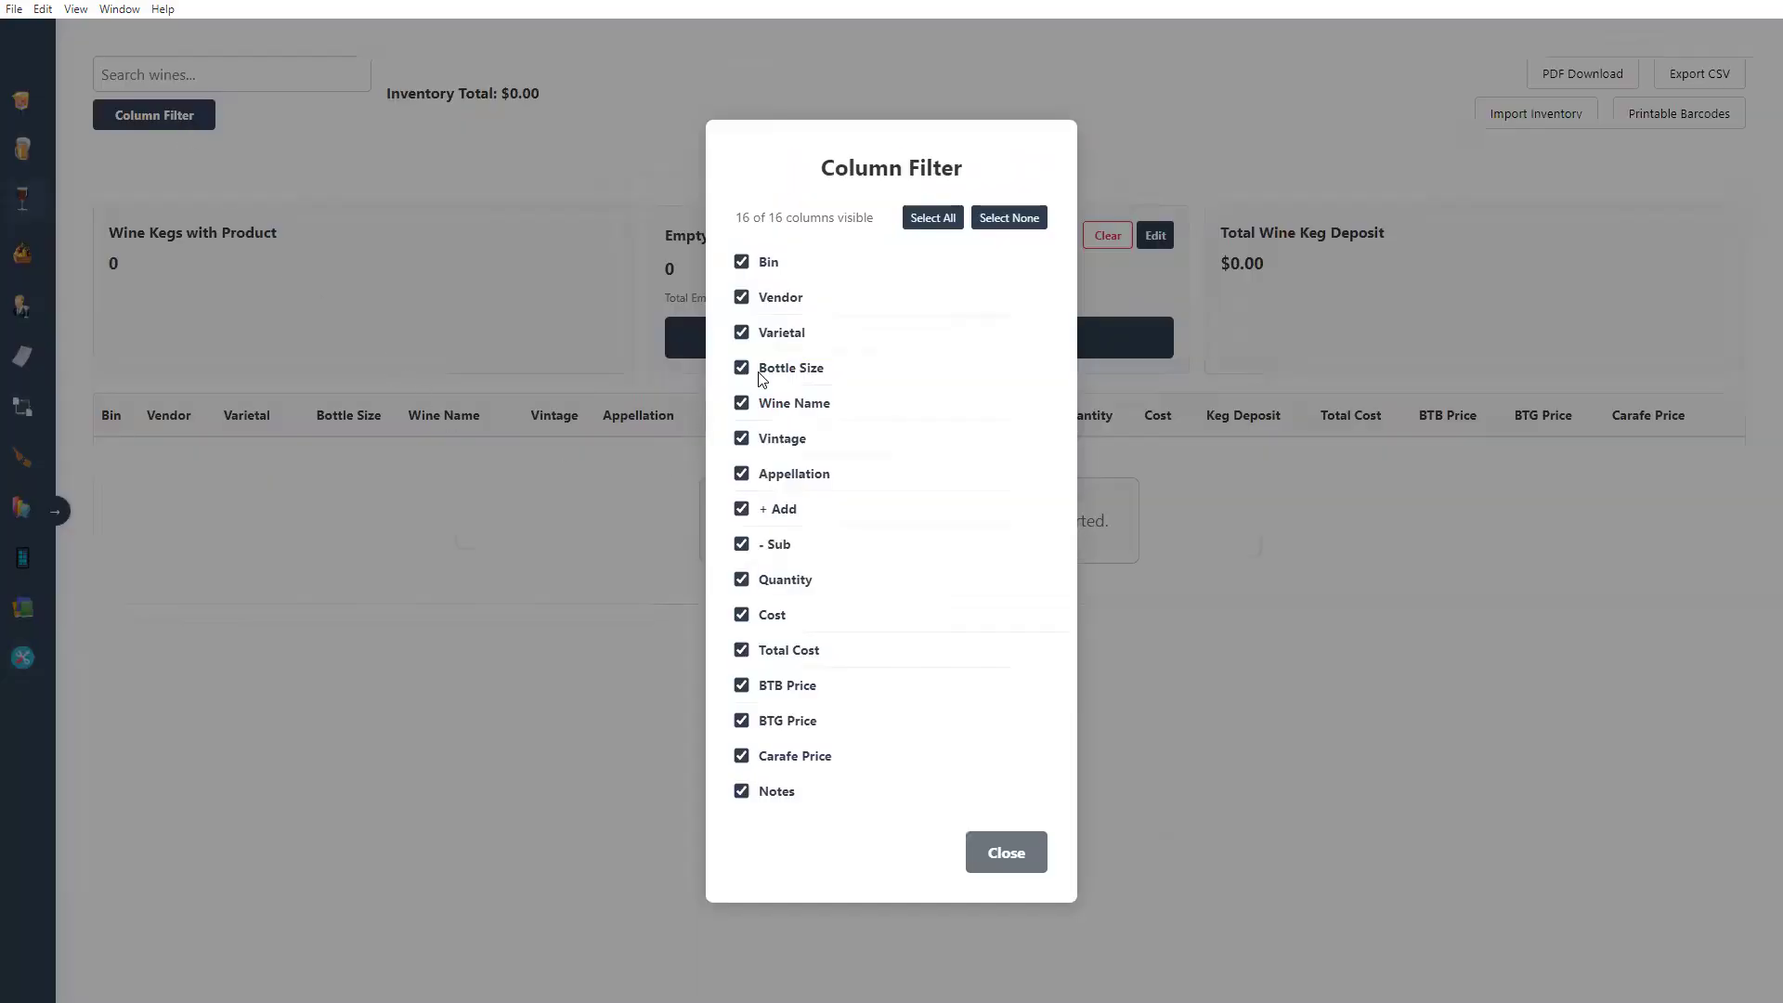
{"action": "left_click", "coordinate": [741, 262]}
{"action": "left_click", "coordinate": [742, 299]}
{"action": "left_click", "coordinate": [742, 332]}
{"action": "left_click", "coordinate": [741, 368]}
{"action": "left_click", "coordinate": [741, 404]}
{"action": "left_click", "coordinate": [741, 438]}
{"action": "left_click", "coordinate": [743, 475]}
{"action": "left_click", "coordinate": [741, 509]}
{"action": "left_click", "coordinate": [741, 545]}
{"action": "left_click", "coordinate": [742, 579]}
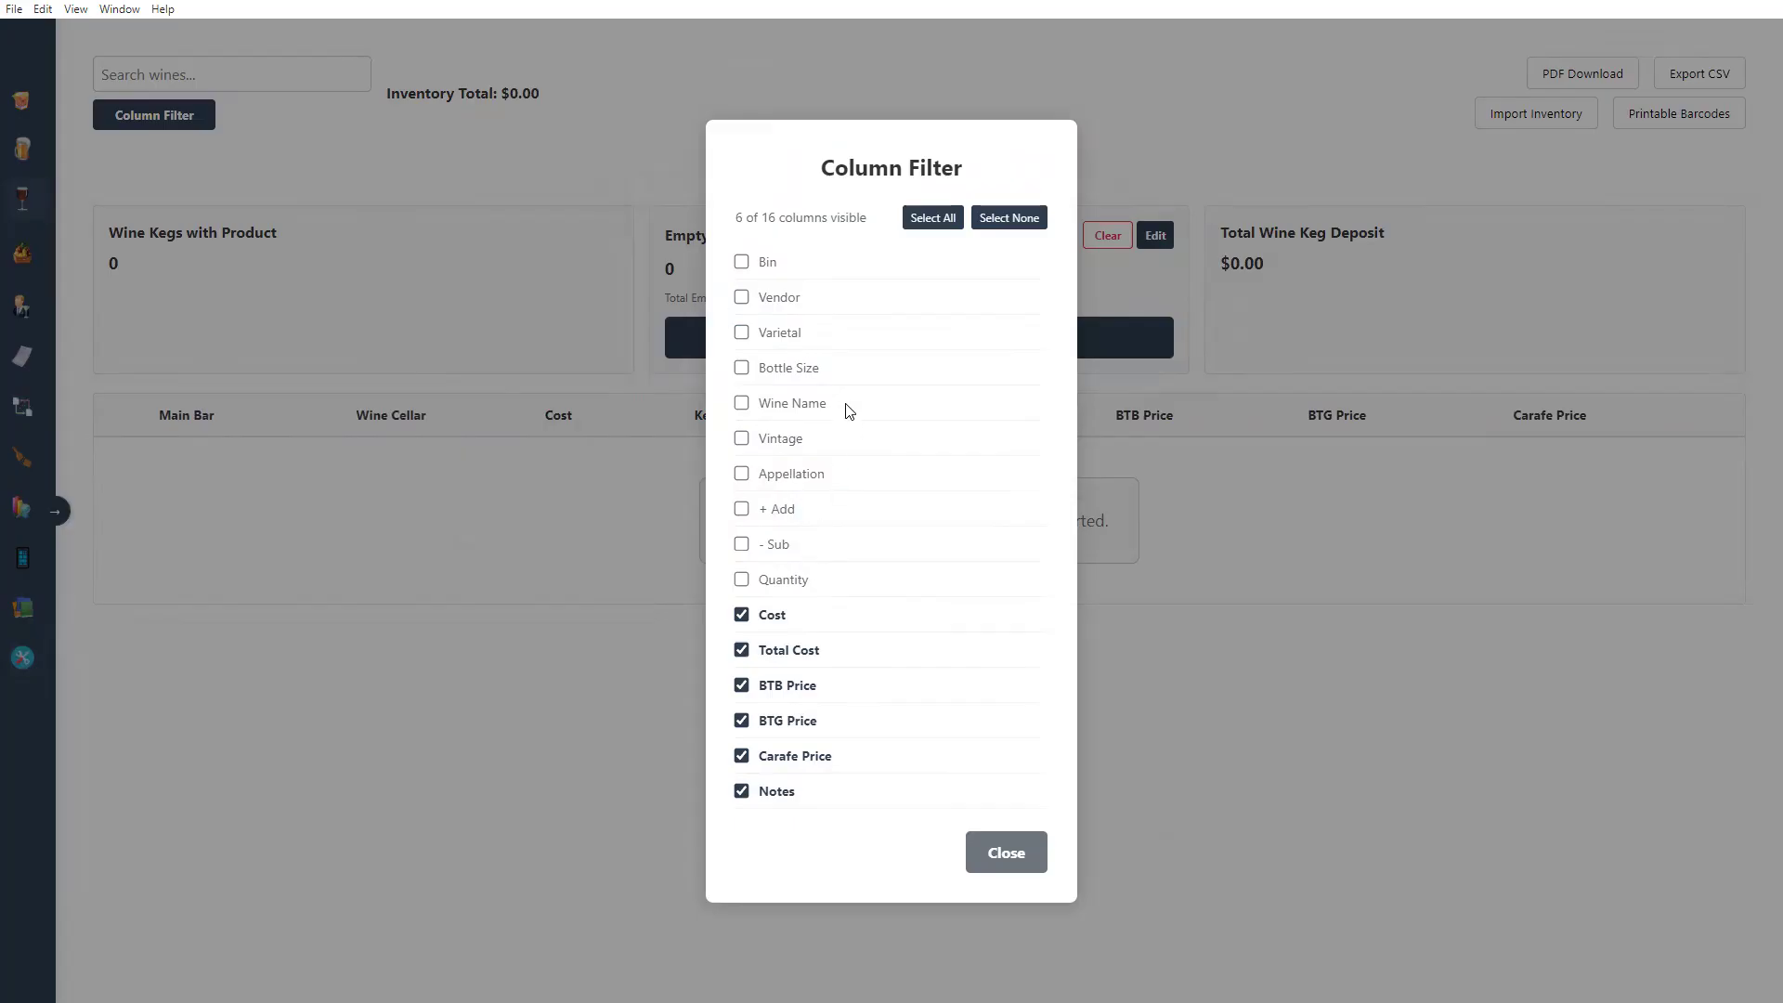
{"action": "left_click", "coordinate": [935, 218]}
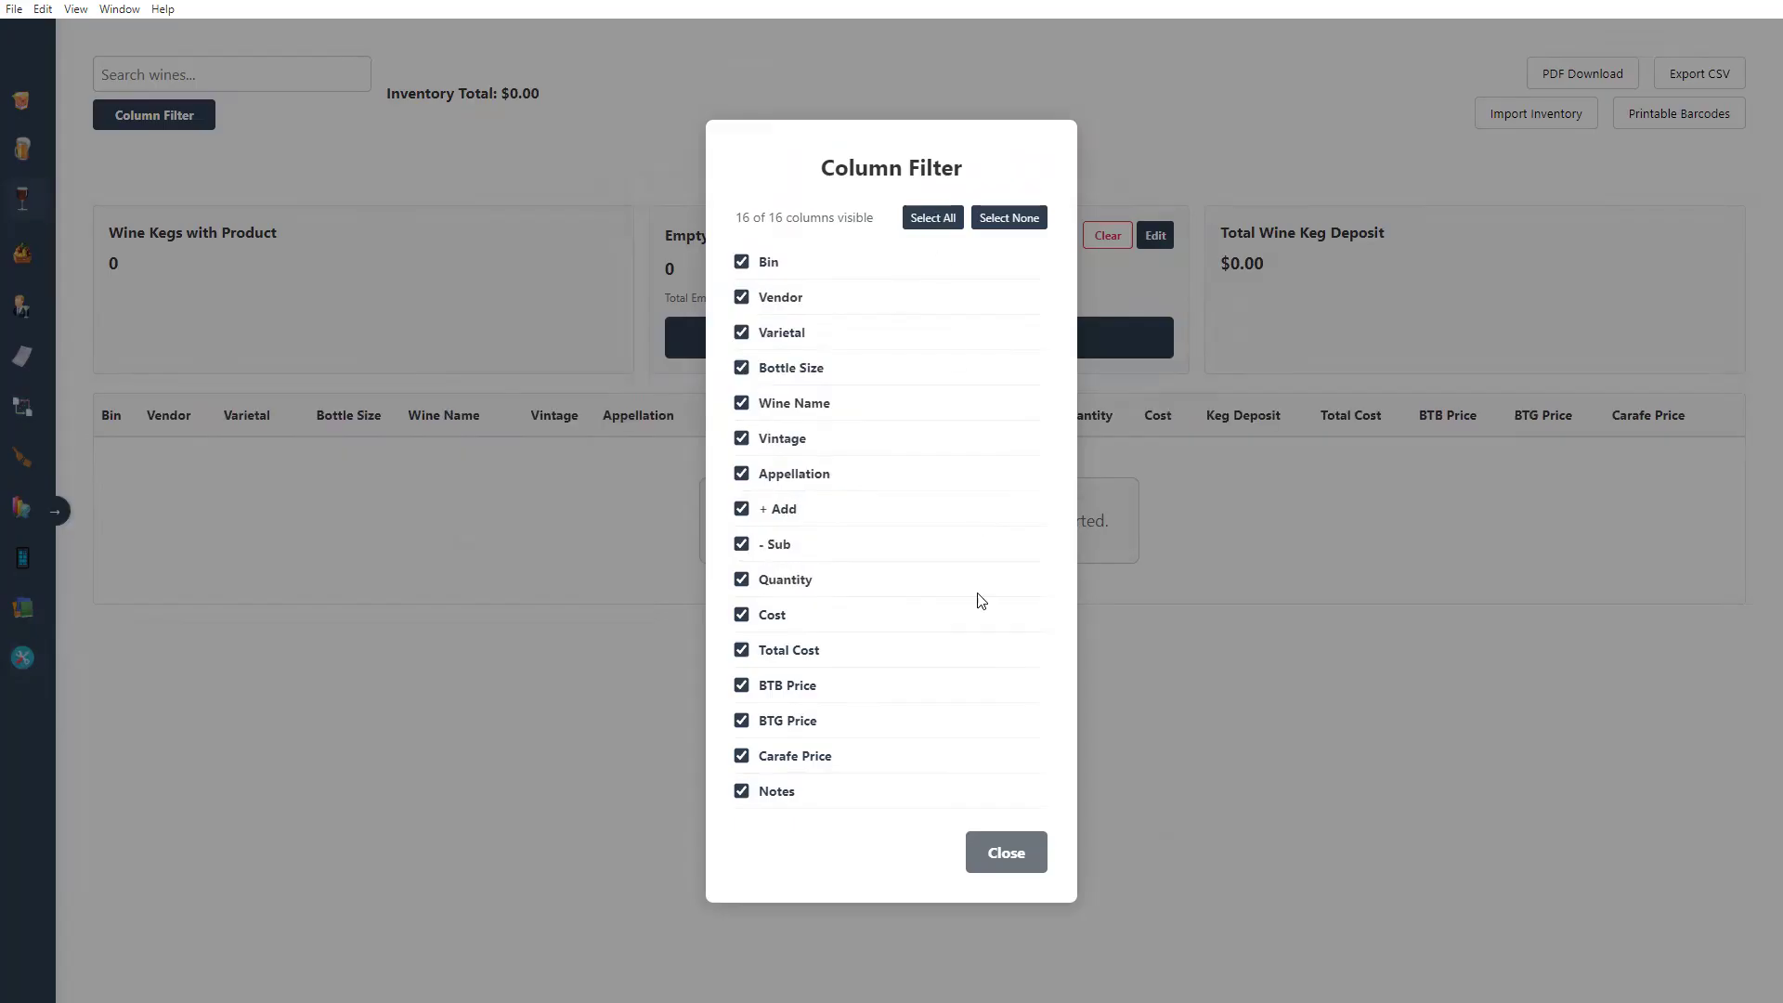
{"action": "left_click", "coordinate": [1005, 850]}
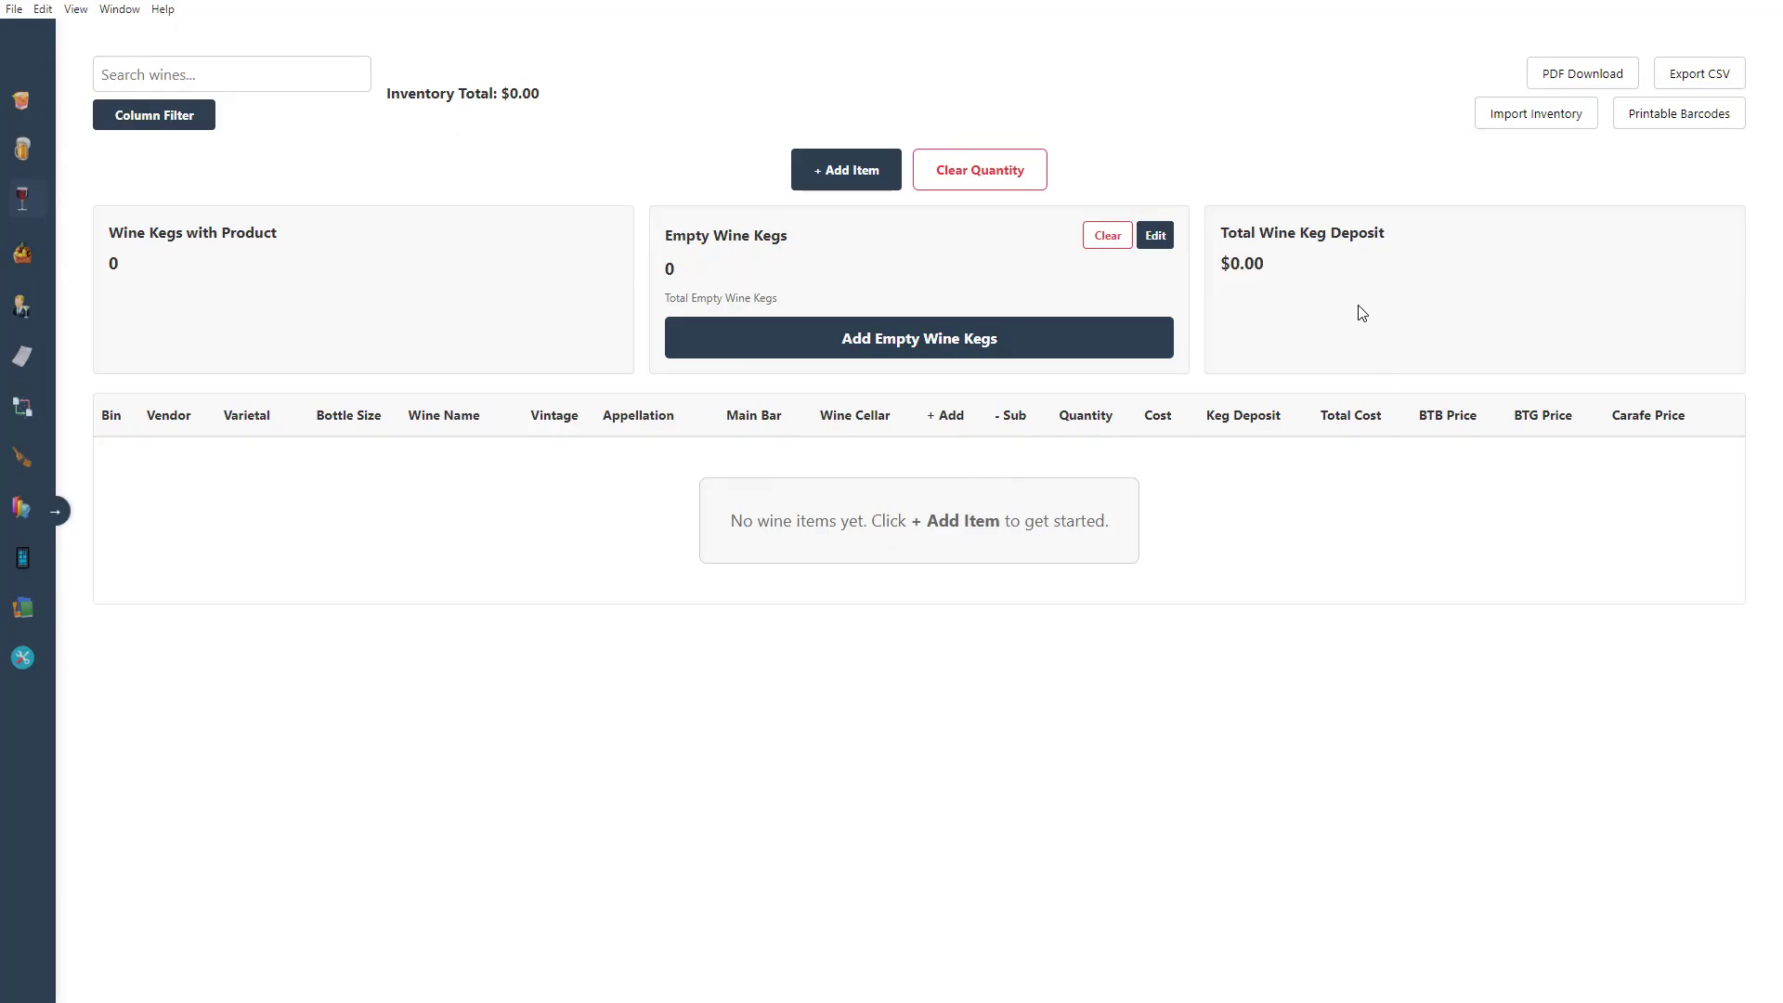
Step: Look at the wine inventory import options and the printable barcodes dialog, closing each without changes
{"action": "left_click", "coordinate": [941, 185]}
{"action": "left_click", "coordinate": [1521, 116]}
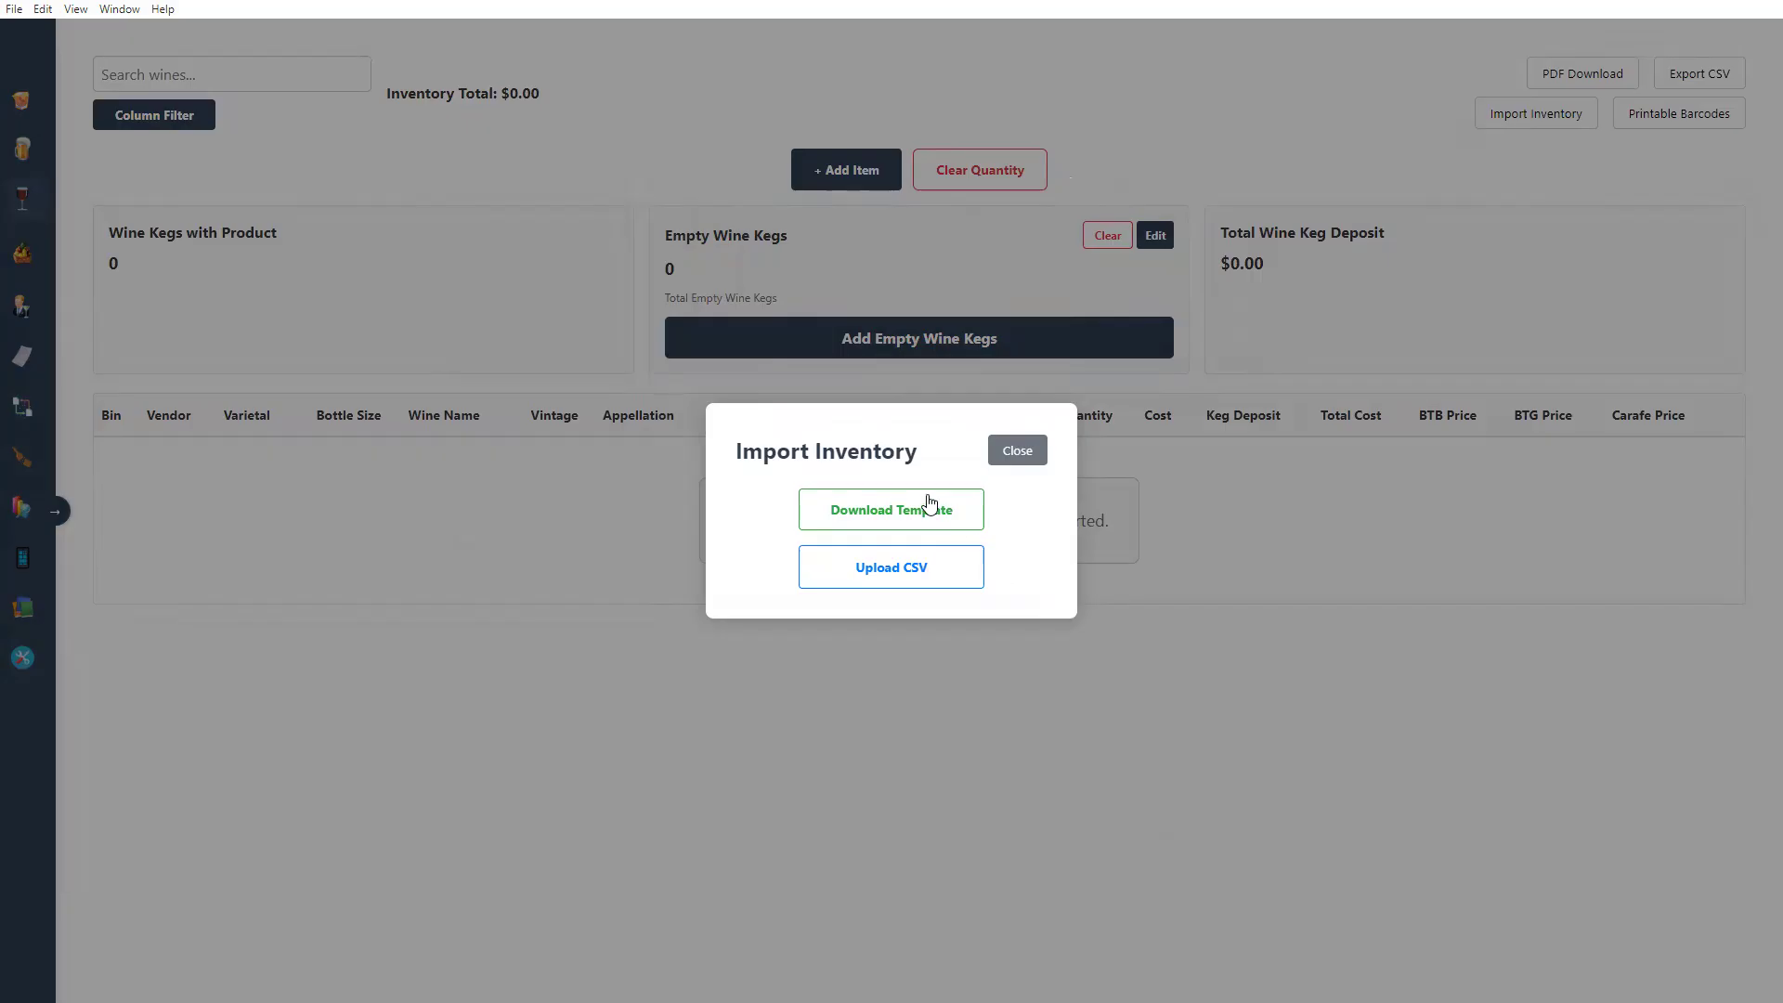
{"action": "left_click", "coordinate": [1018, 452]}
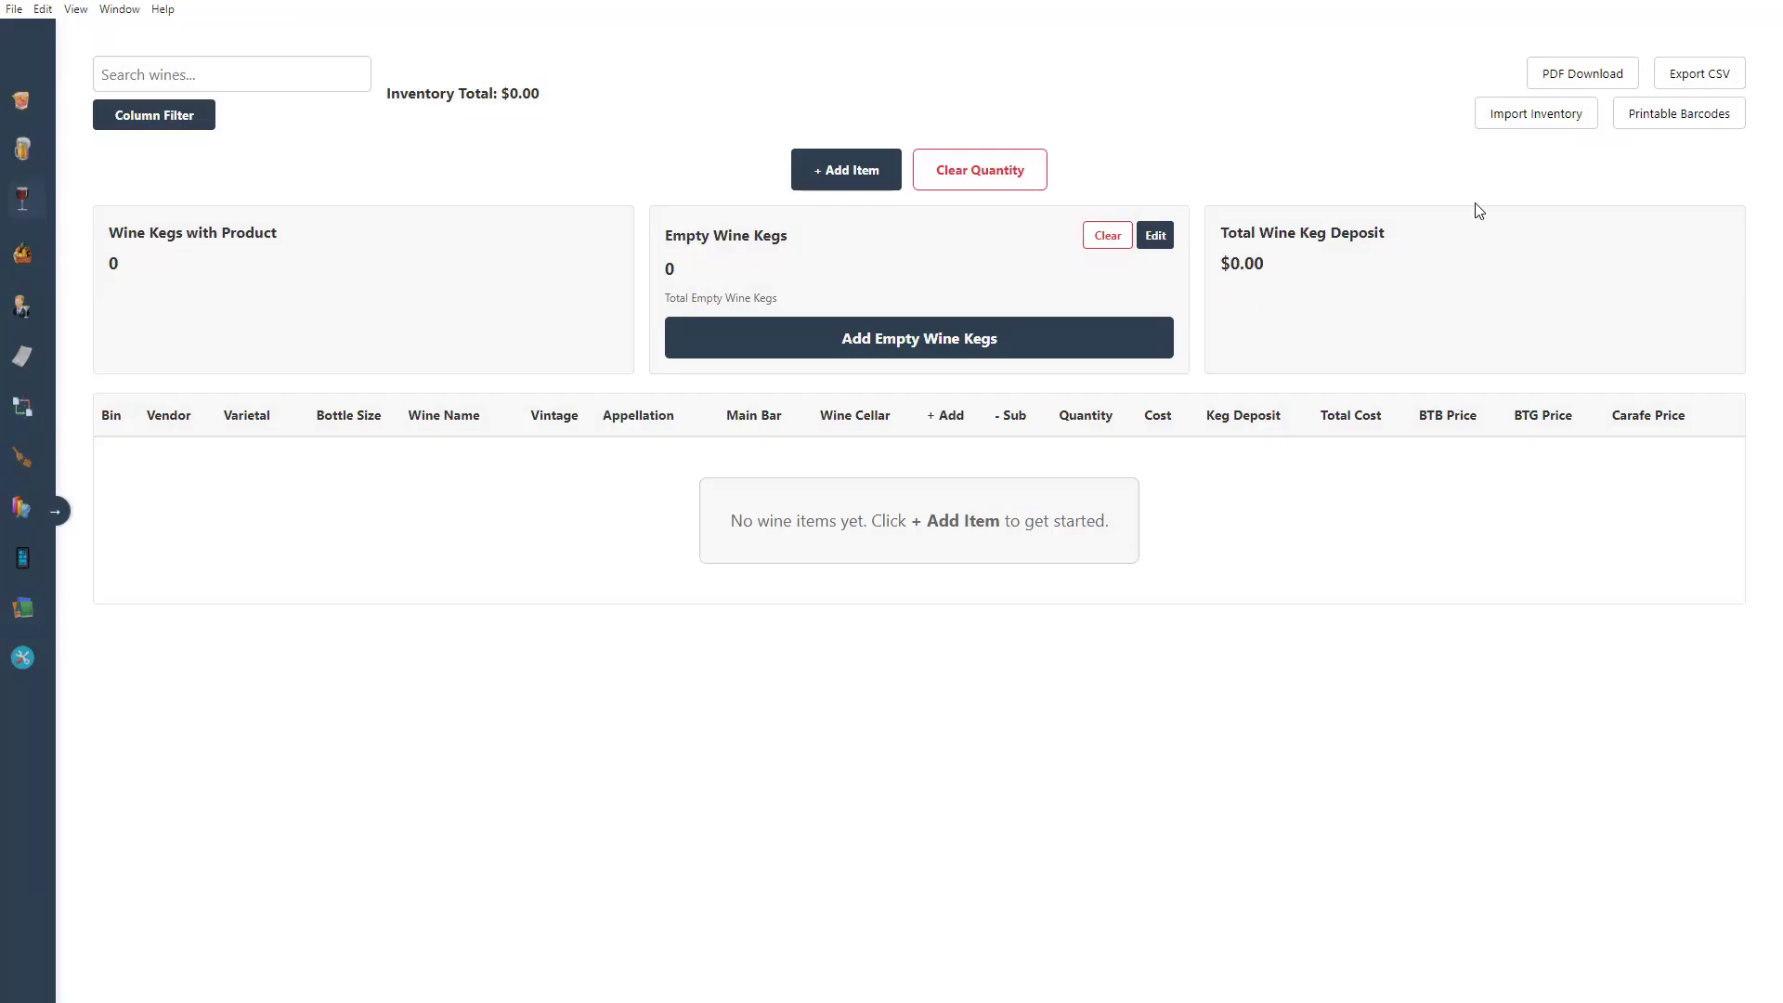
{"action": "left_click", "coordinate": [1669, 119]}
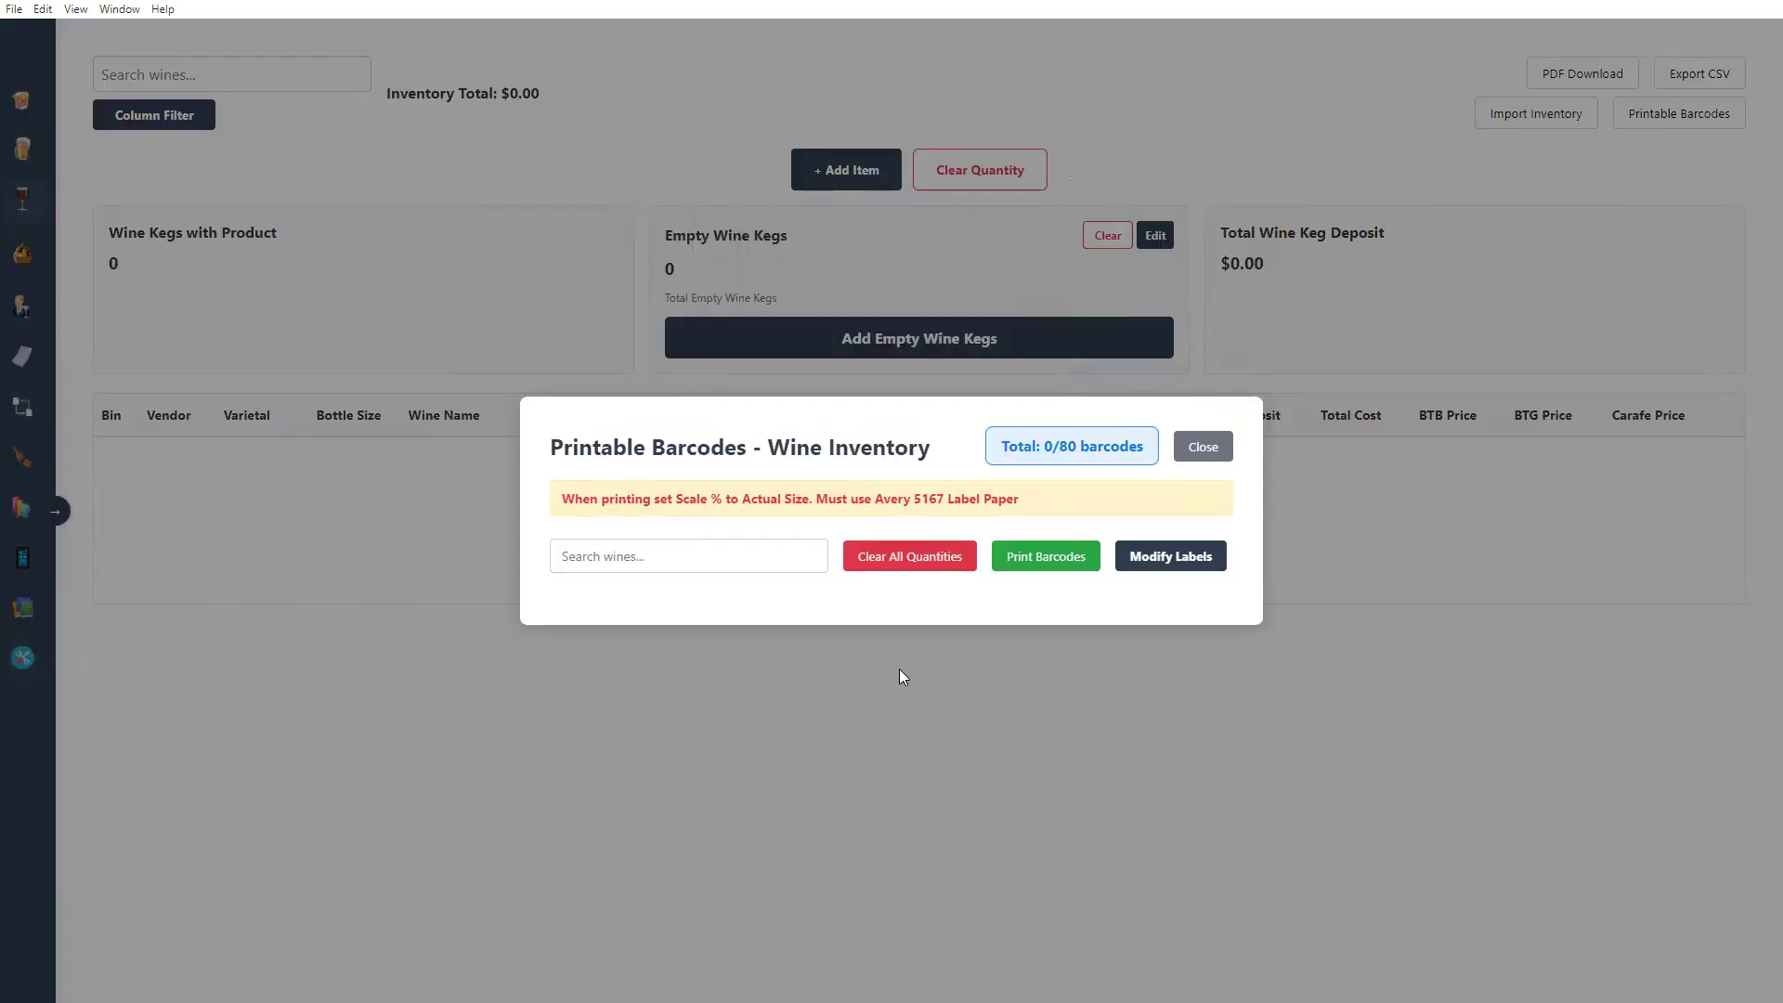
{"action": "left_click", "coordinate": [1200, 448]}
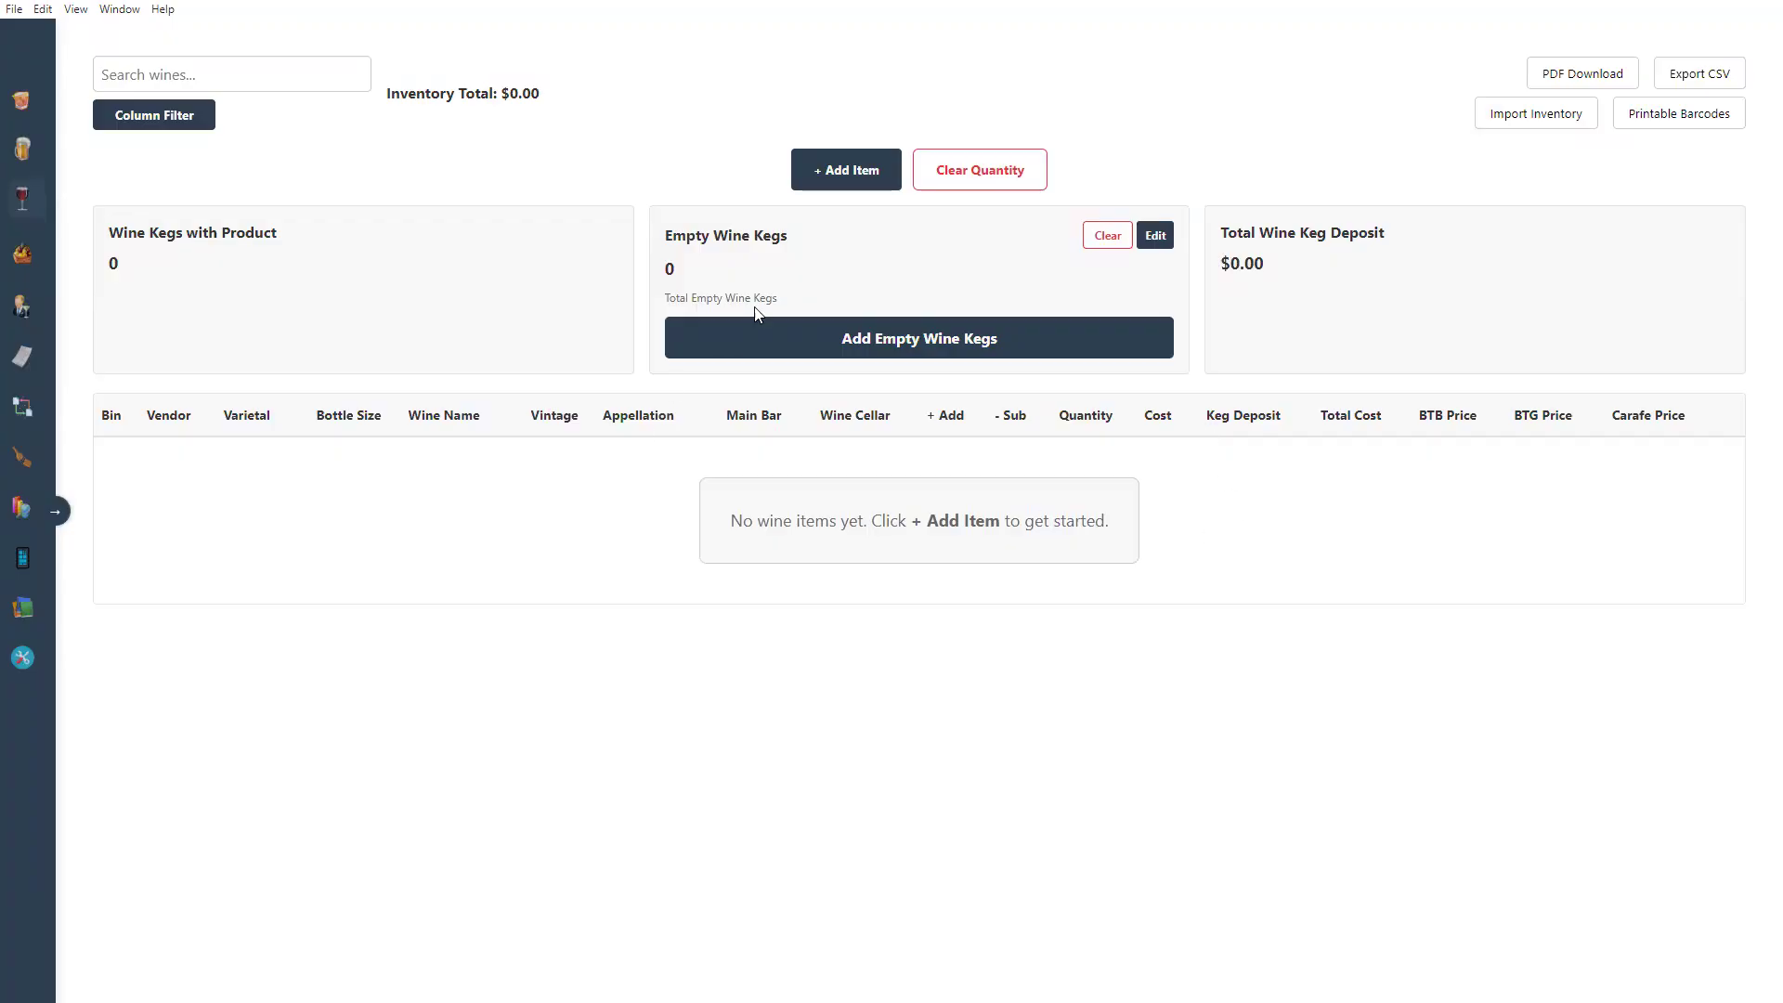
Step: Start a new wine item, check the available bottle and keg sizes, and enter Caymus as the wine name
{"action": "left_click", "coordinate": [871, 181]}
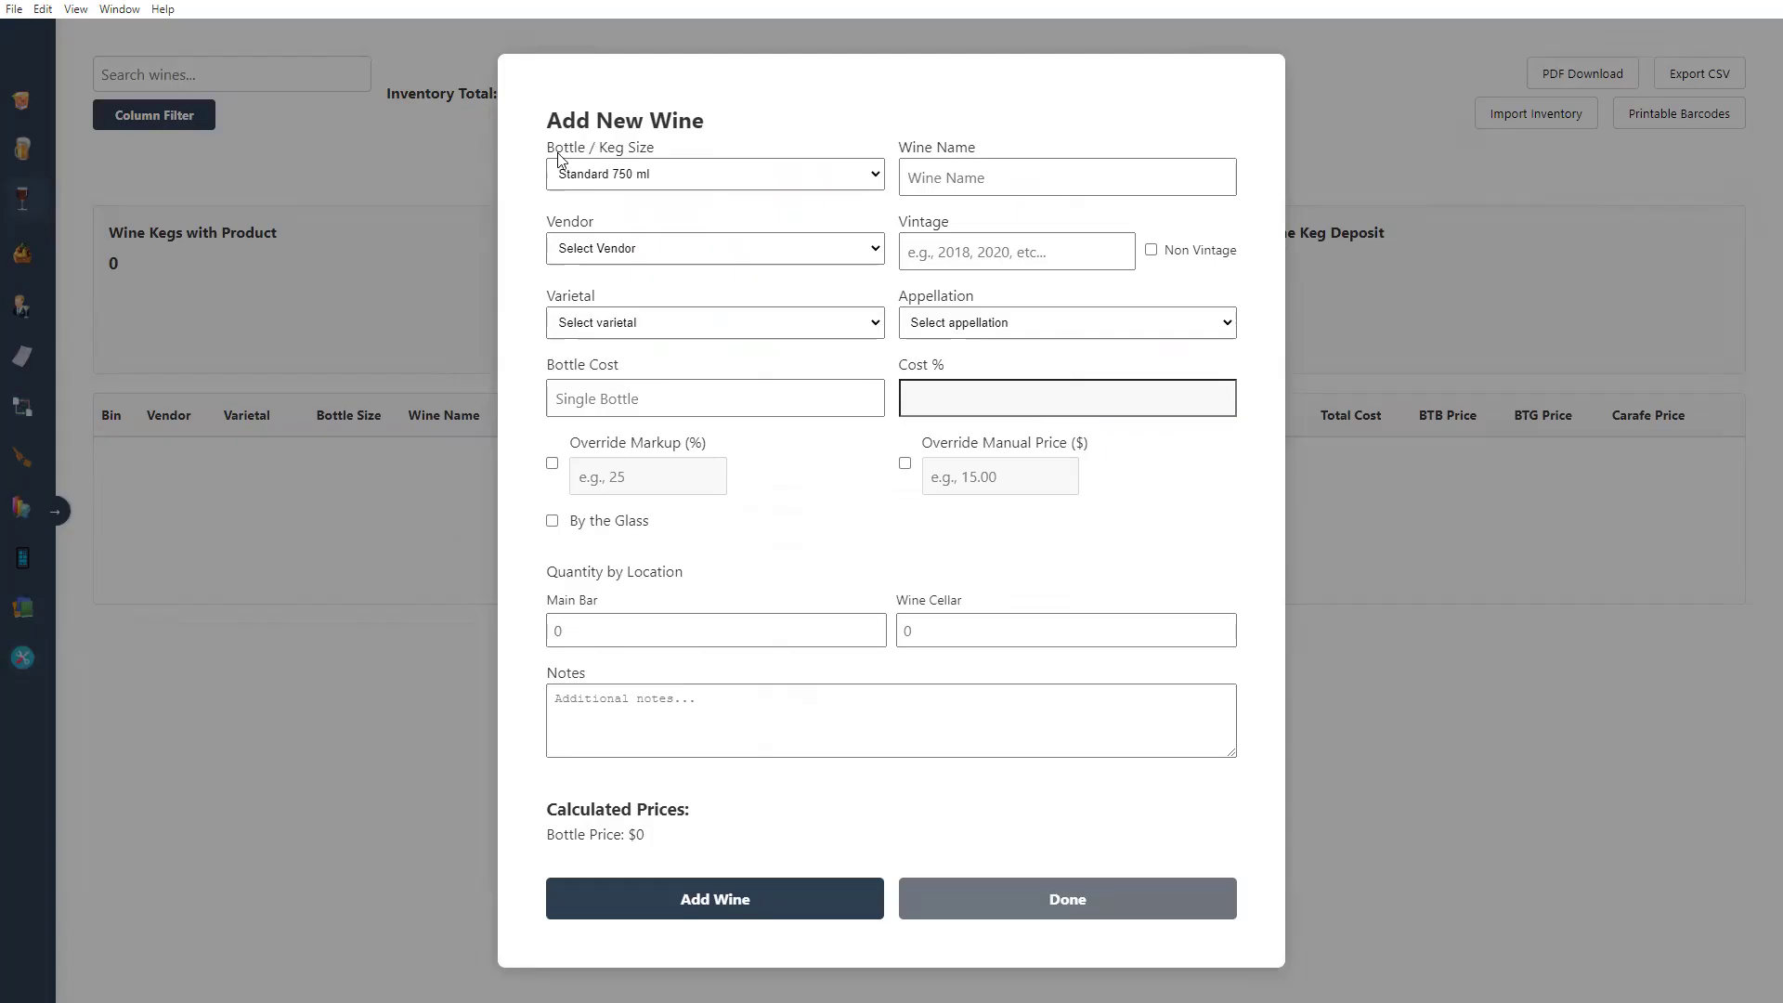
{"action": "left_click", "coordinate": [975, 179]}
{"action": "left_click", "coordinate": [804, 169]}
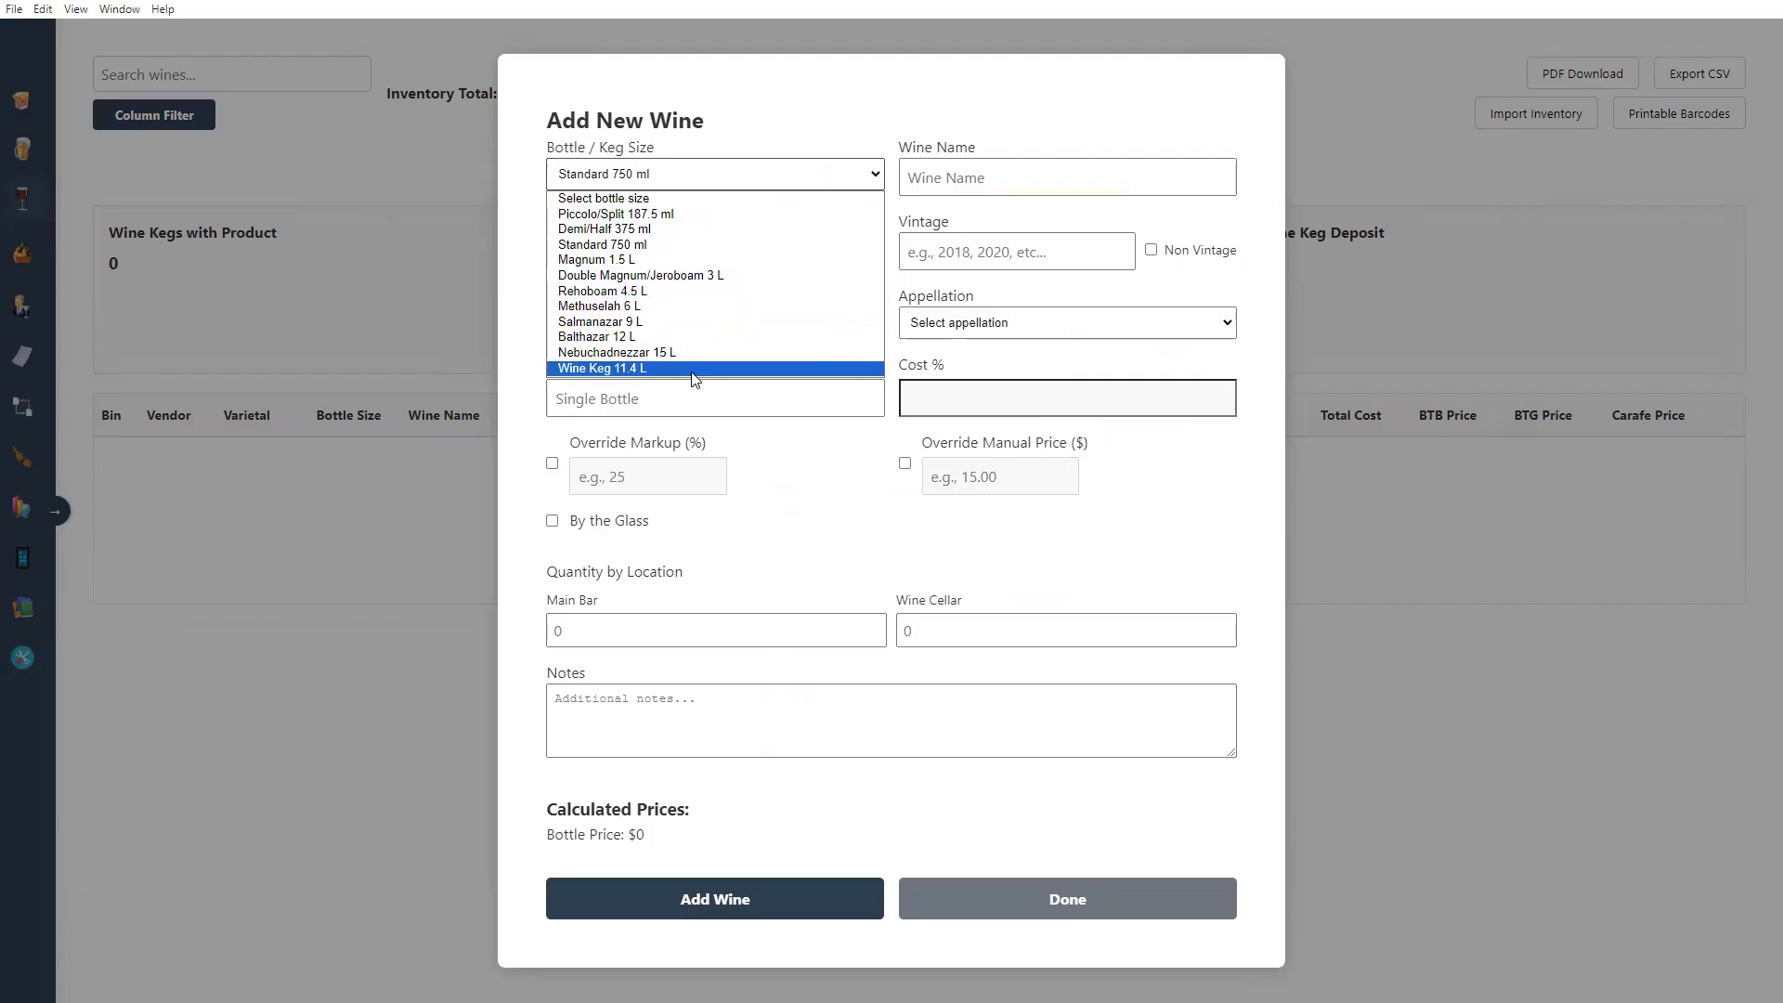
{"action": "left_click", "coordinate": [975, 173]}
{"action": "type", "text": "Caymus"}
{"action": "key", "text": "Tab"}
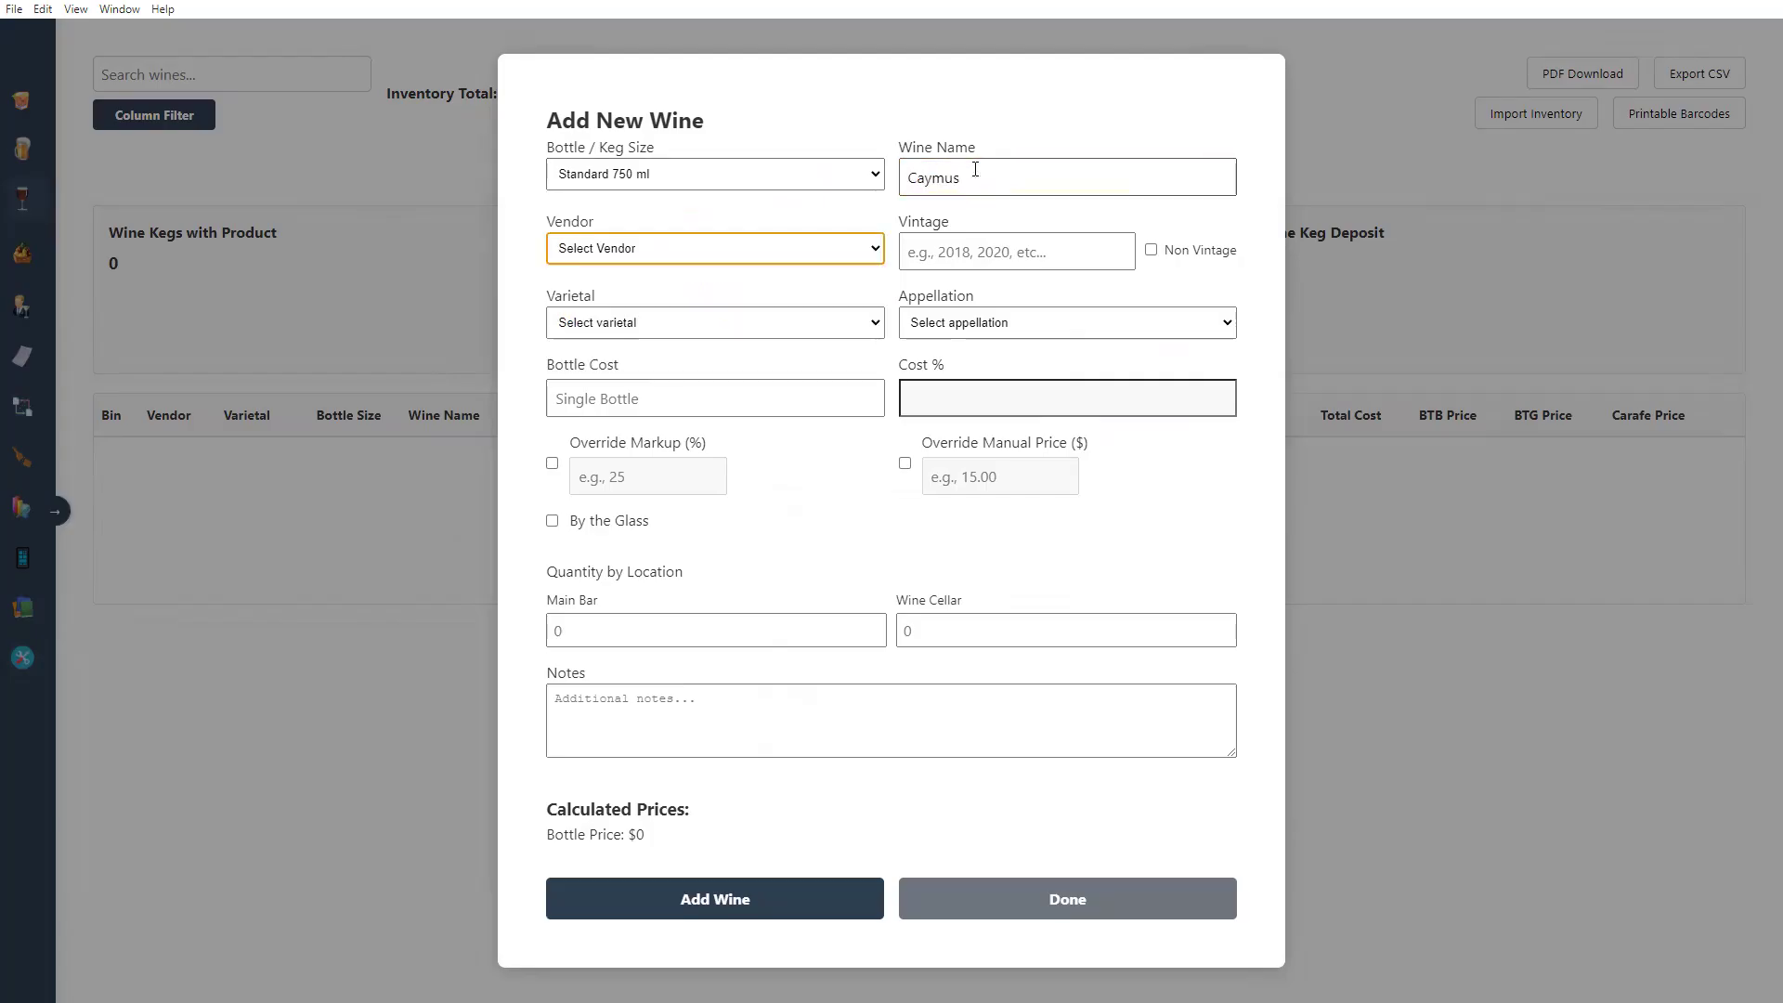
Step: Add a new vendor with the company name RNDC from within the new wine item and save it
{"action": "left_click", "coordinate": [877, 246]}
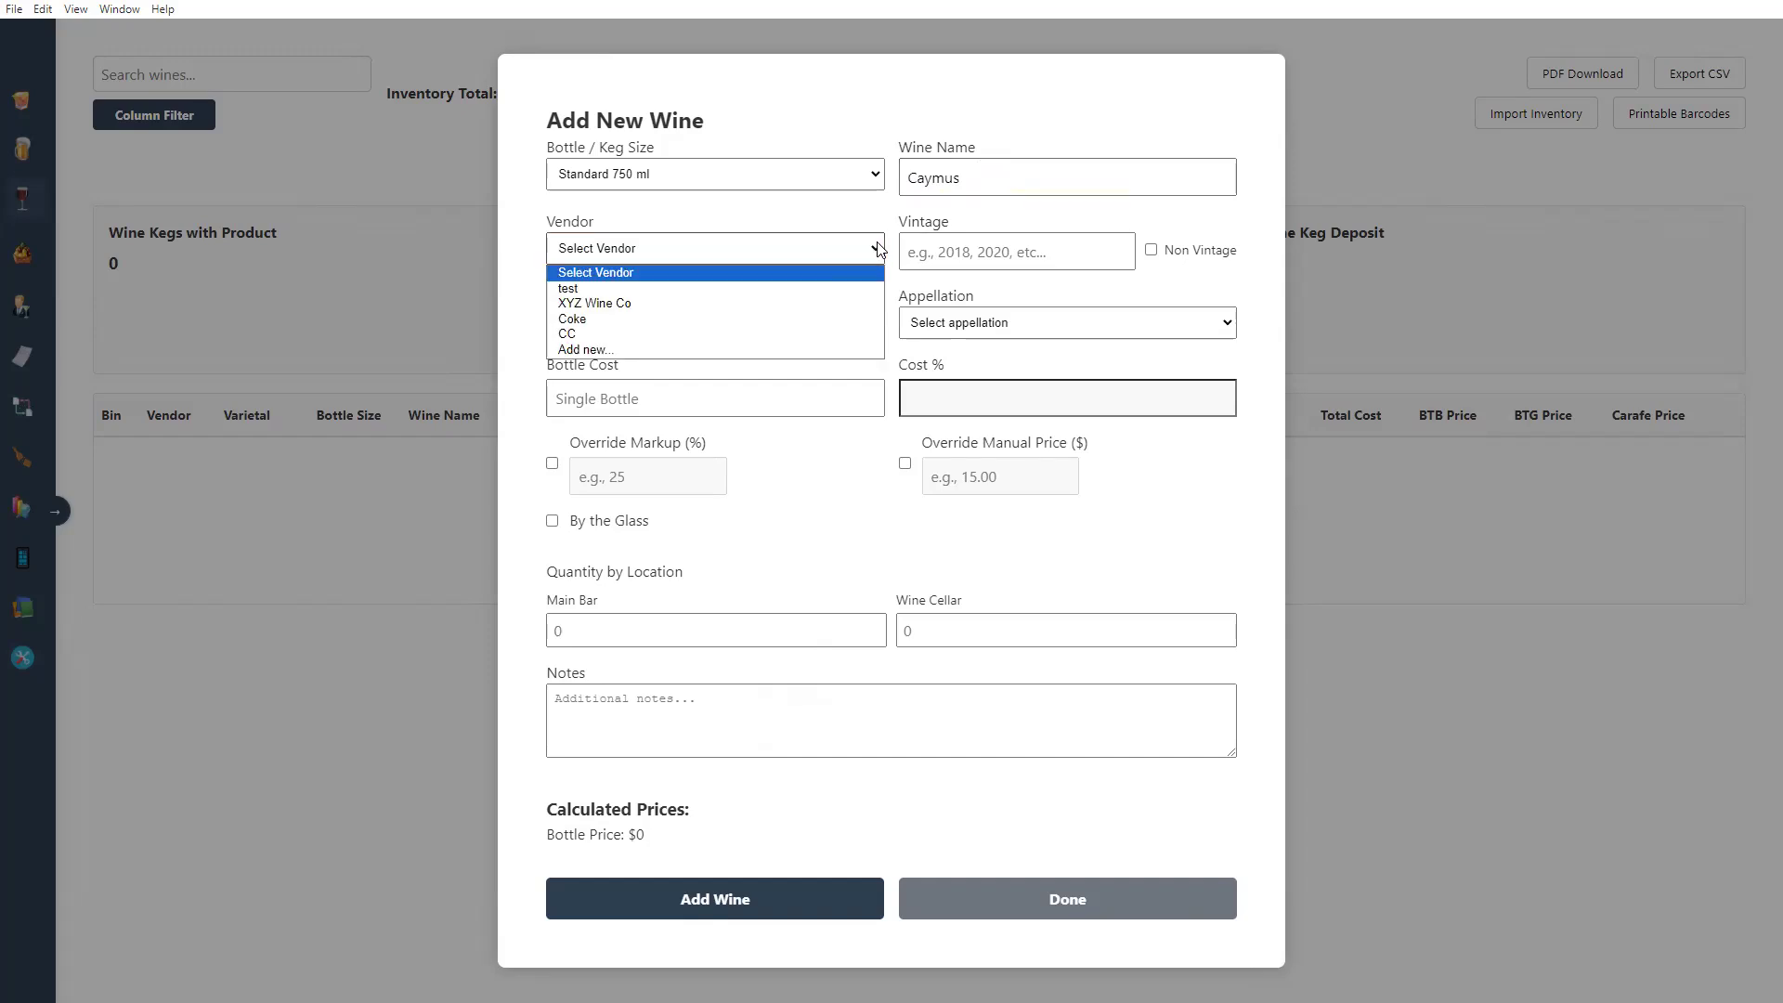
{"action": "left_click", "coordinate": [817, 243]}
{"action": "left_click", "coordinate": [817, 247]}
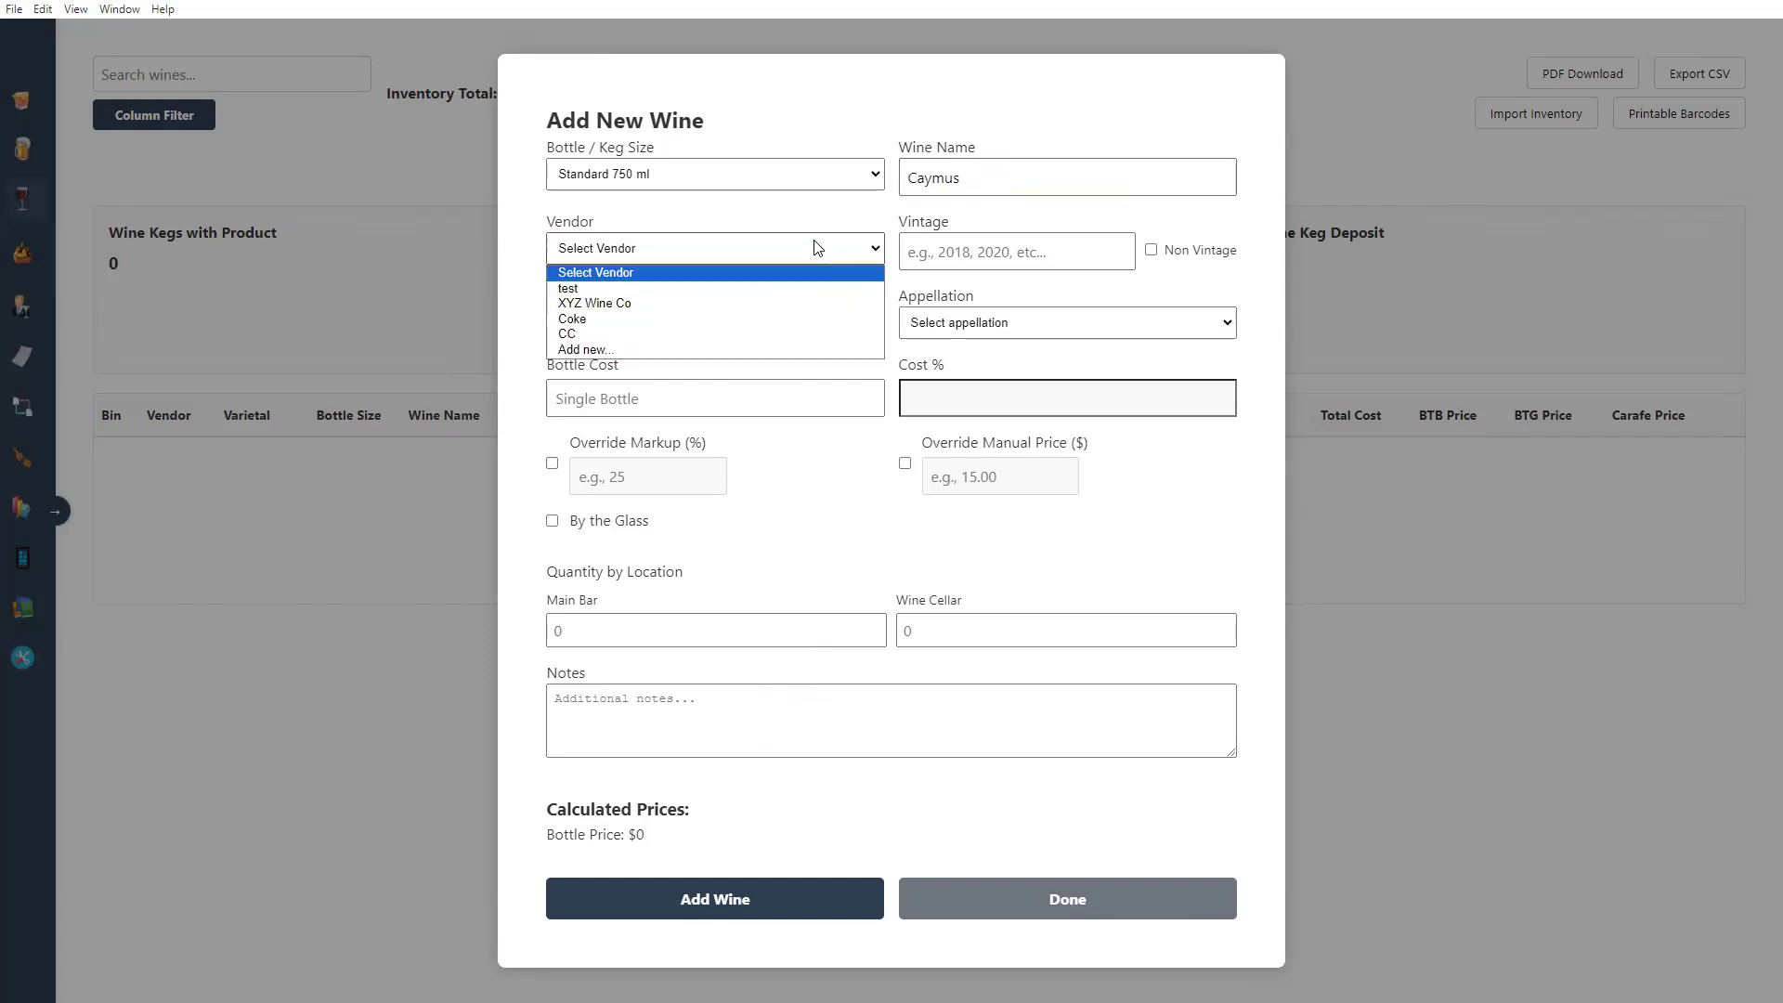
{"action": "left_click", "coordinate": [748, 350]}
{"action": "left_click", "coordinate": [754, 324]}
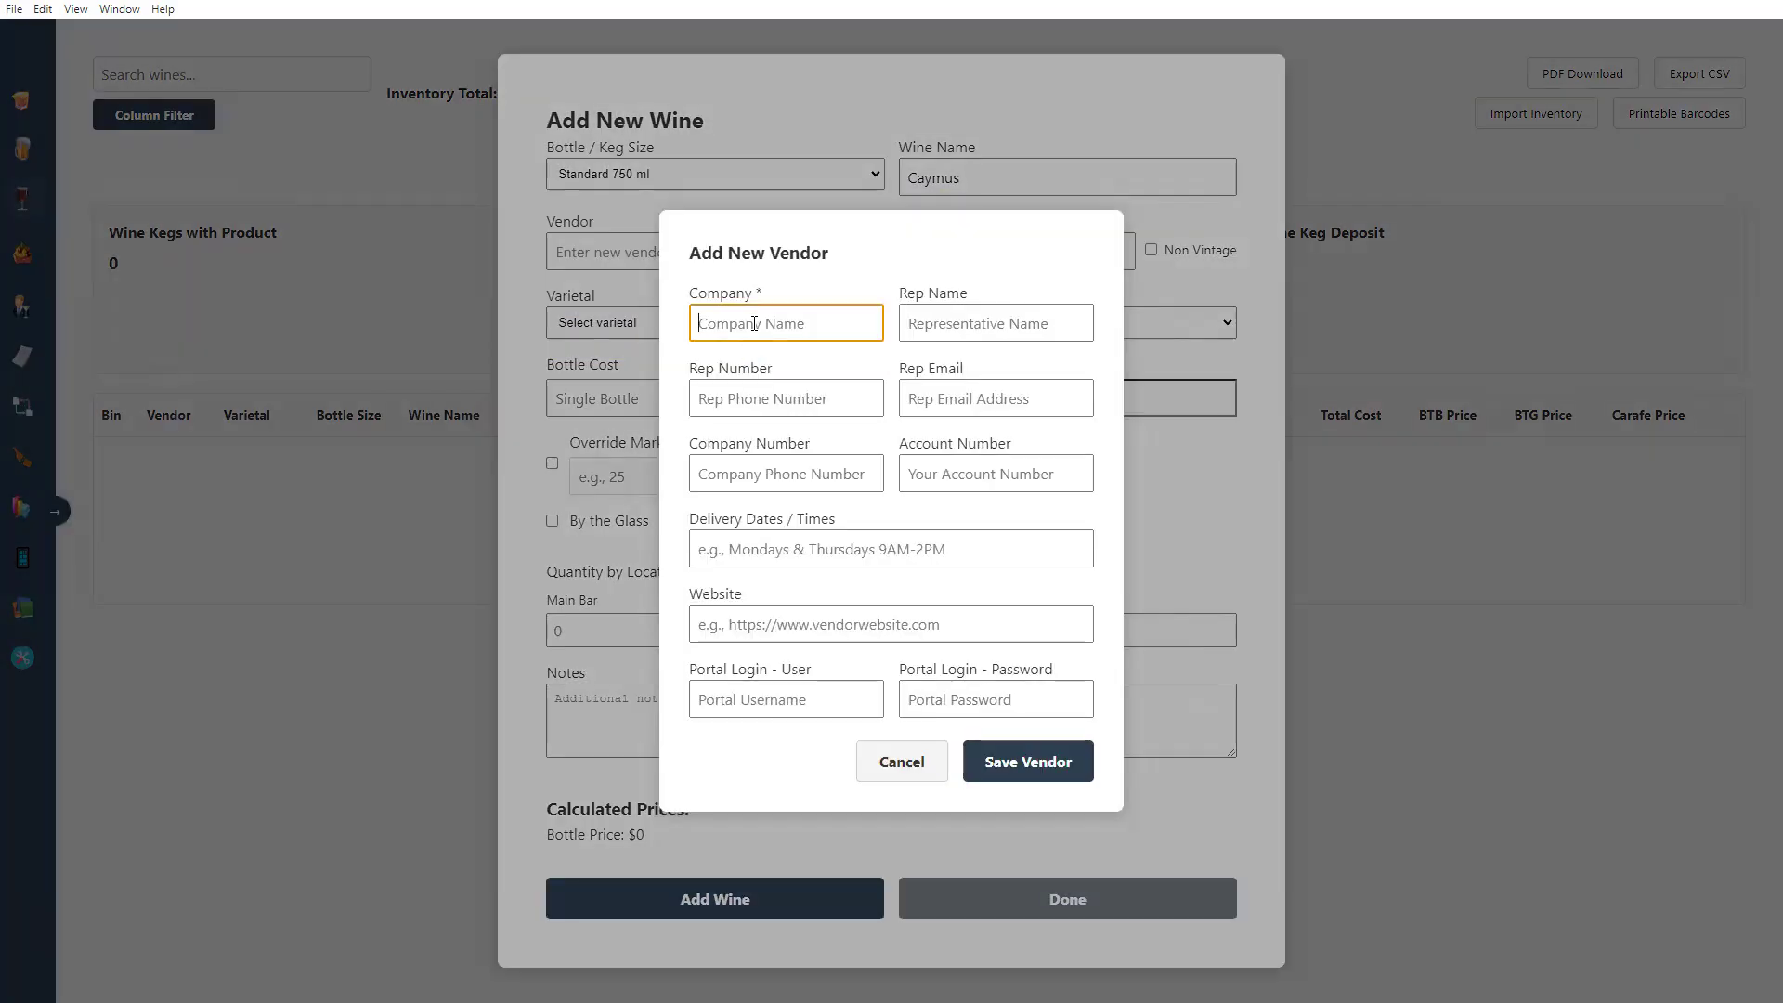
{"action": "type", "text": "RNDC"}
{"action": "key", "text": "Return"}
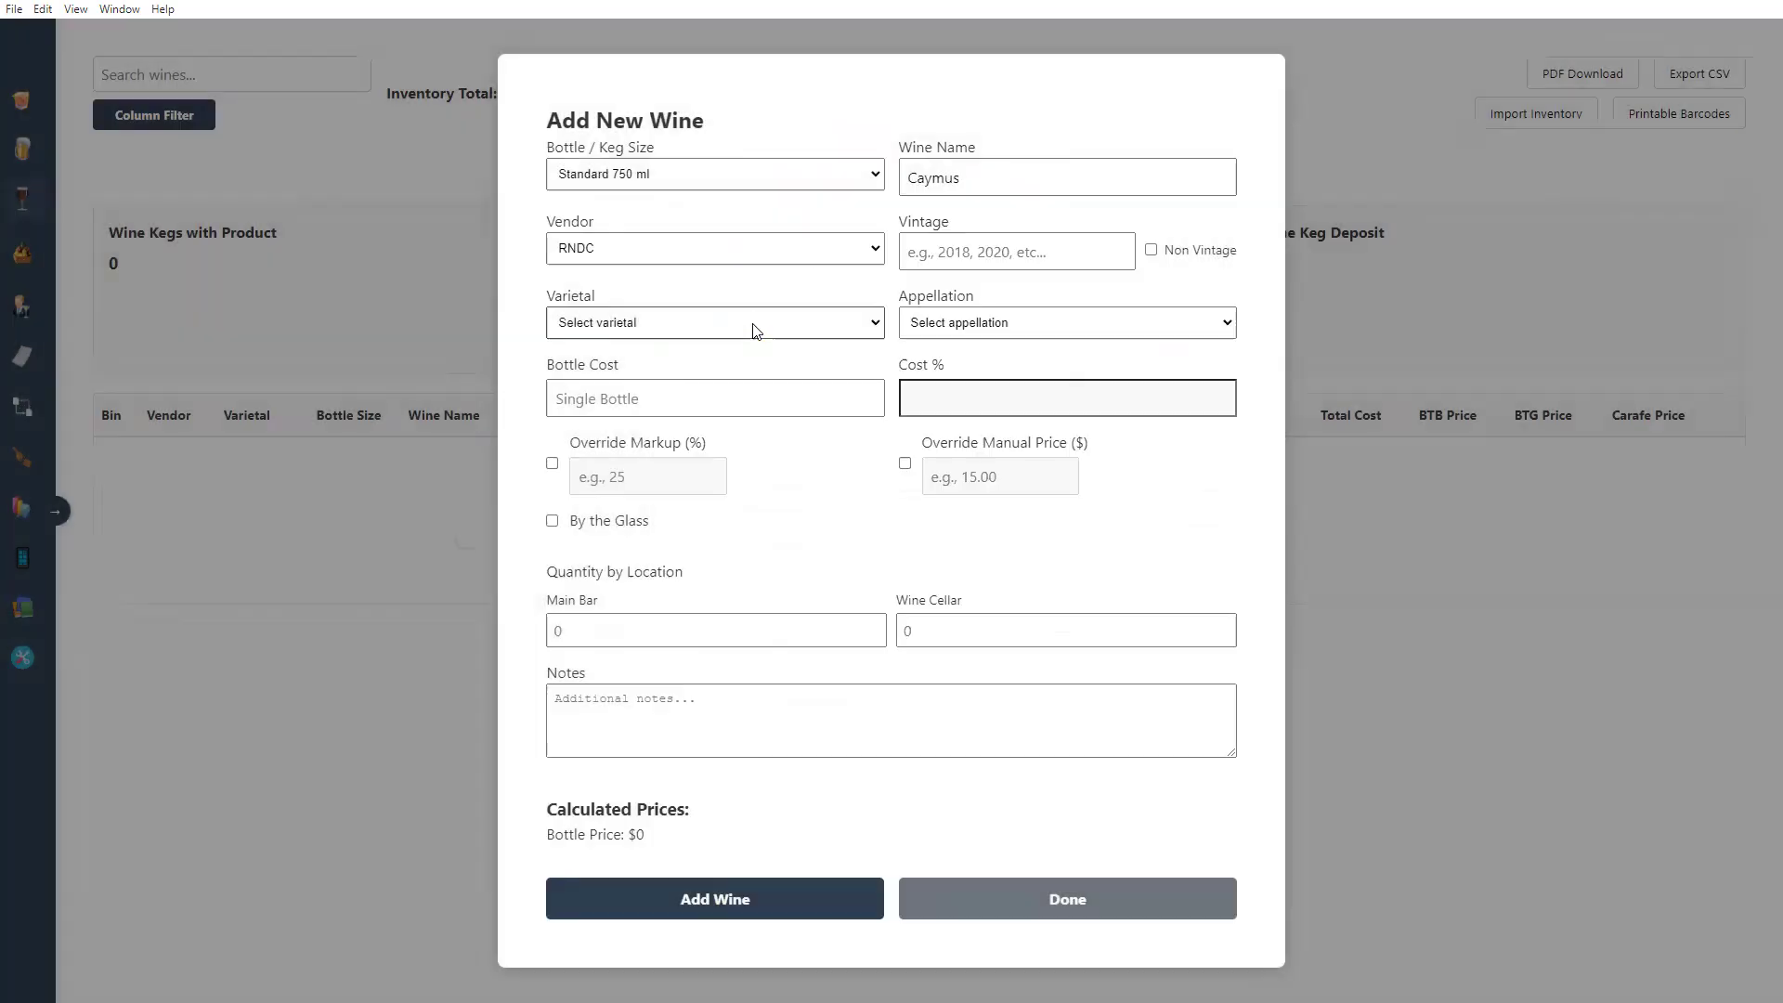
Step: Set the new wine's vintage to 2023
{"action": "left_click", "coordinate": [958, 248]}
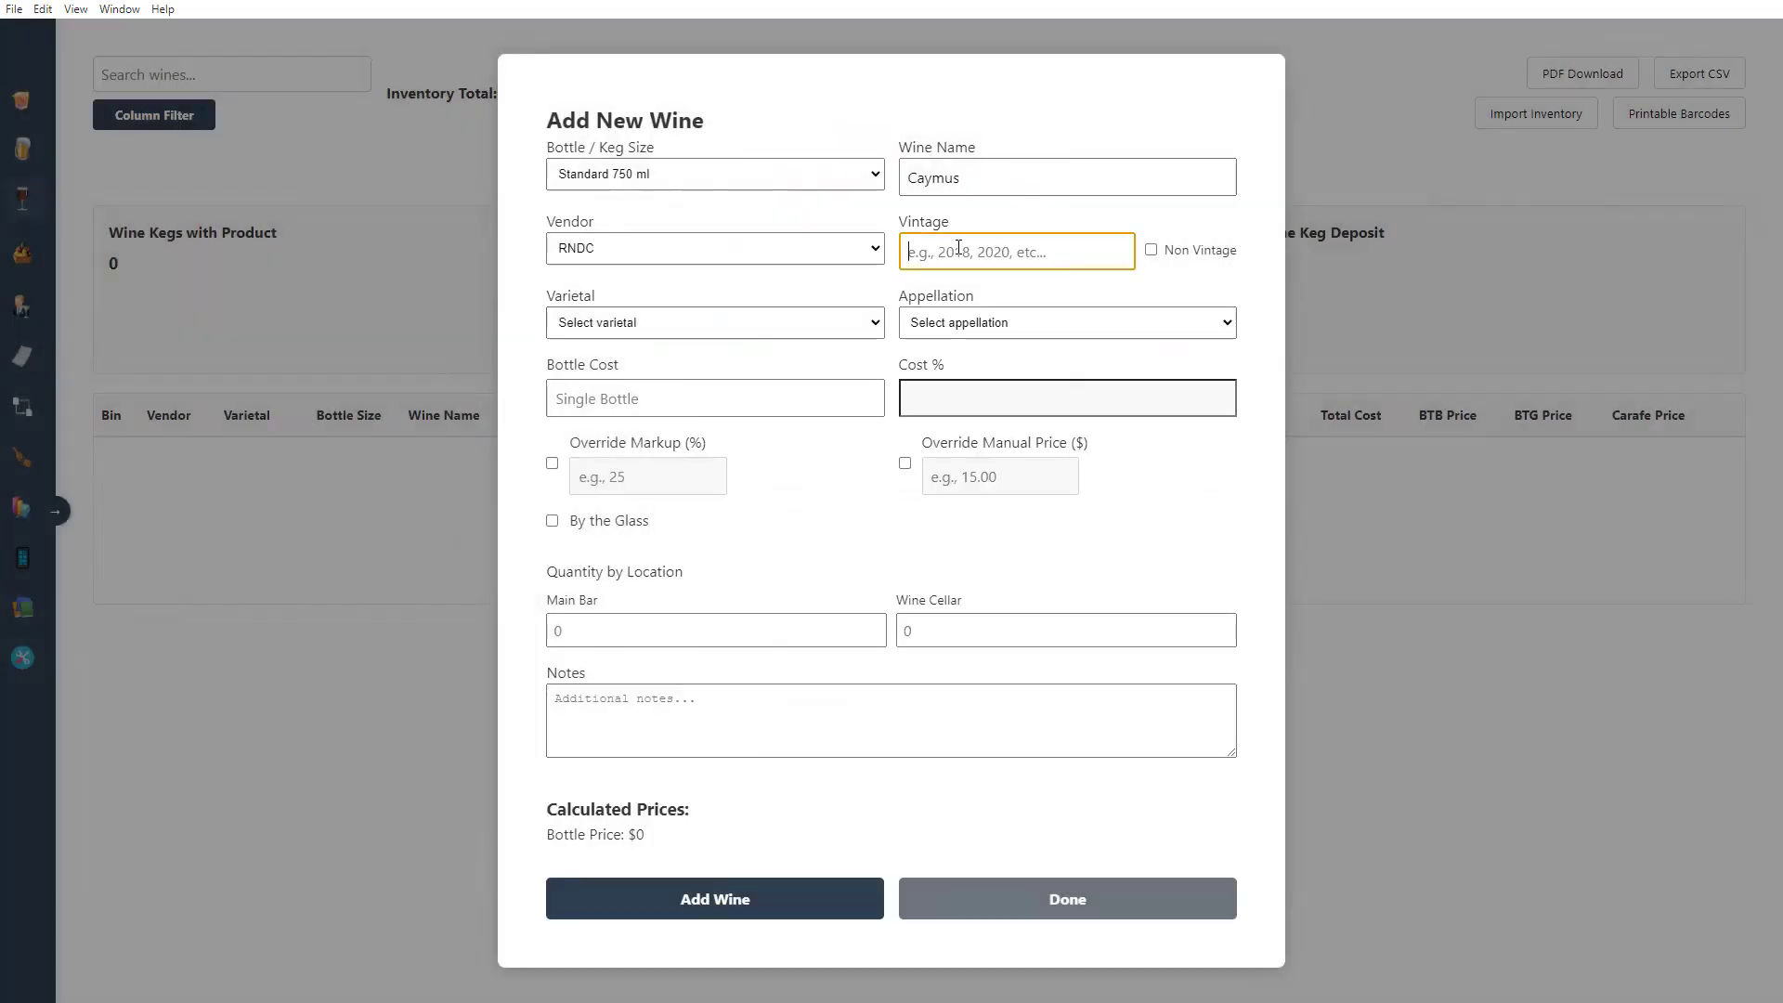
{"action": "type", "text": "2023"}
{"action": "key", "text": "Tab"}
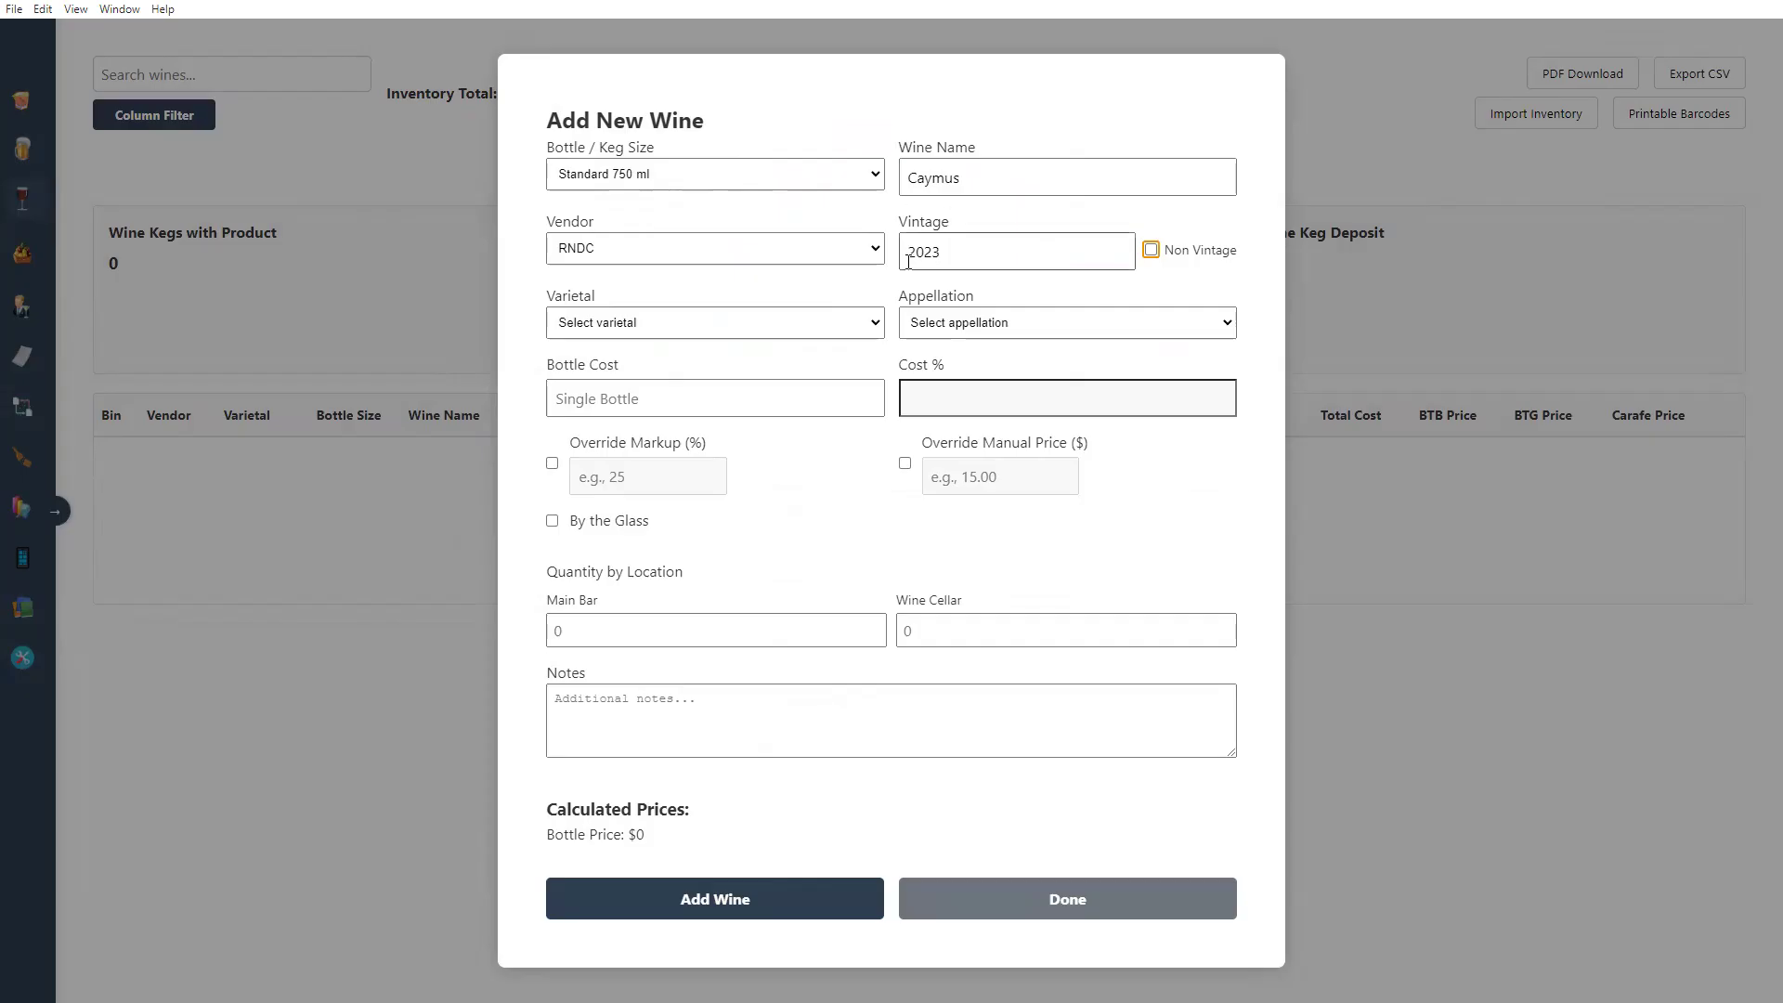
{"action": "left_click_drag", "start_coordinate": [960, 259], "coordinate": [916, 261]}
{"action": "left_click", "coordinate": [1090, 218]}
{"action": "left_click", "coordinate": [987, 263]}
{"action": "key", "text": "Tab"}
{"action": "key", "text": "Tab"}
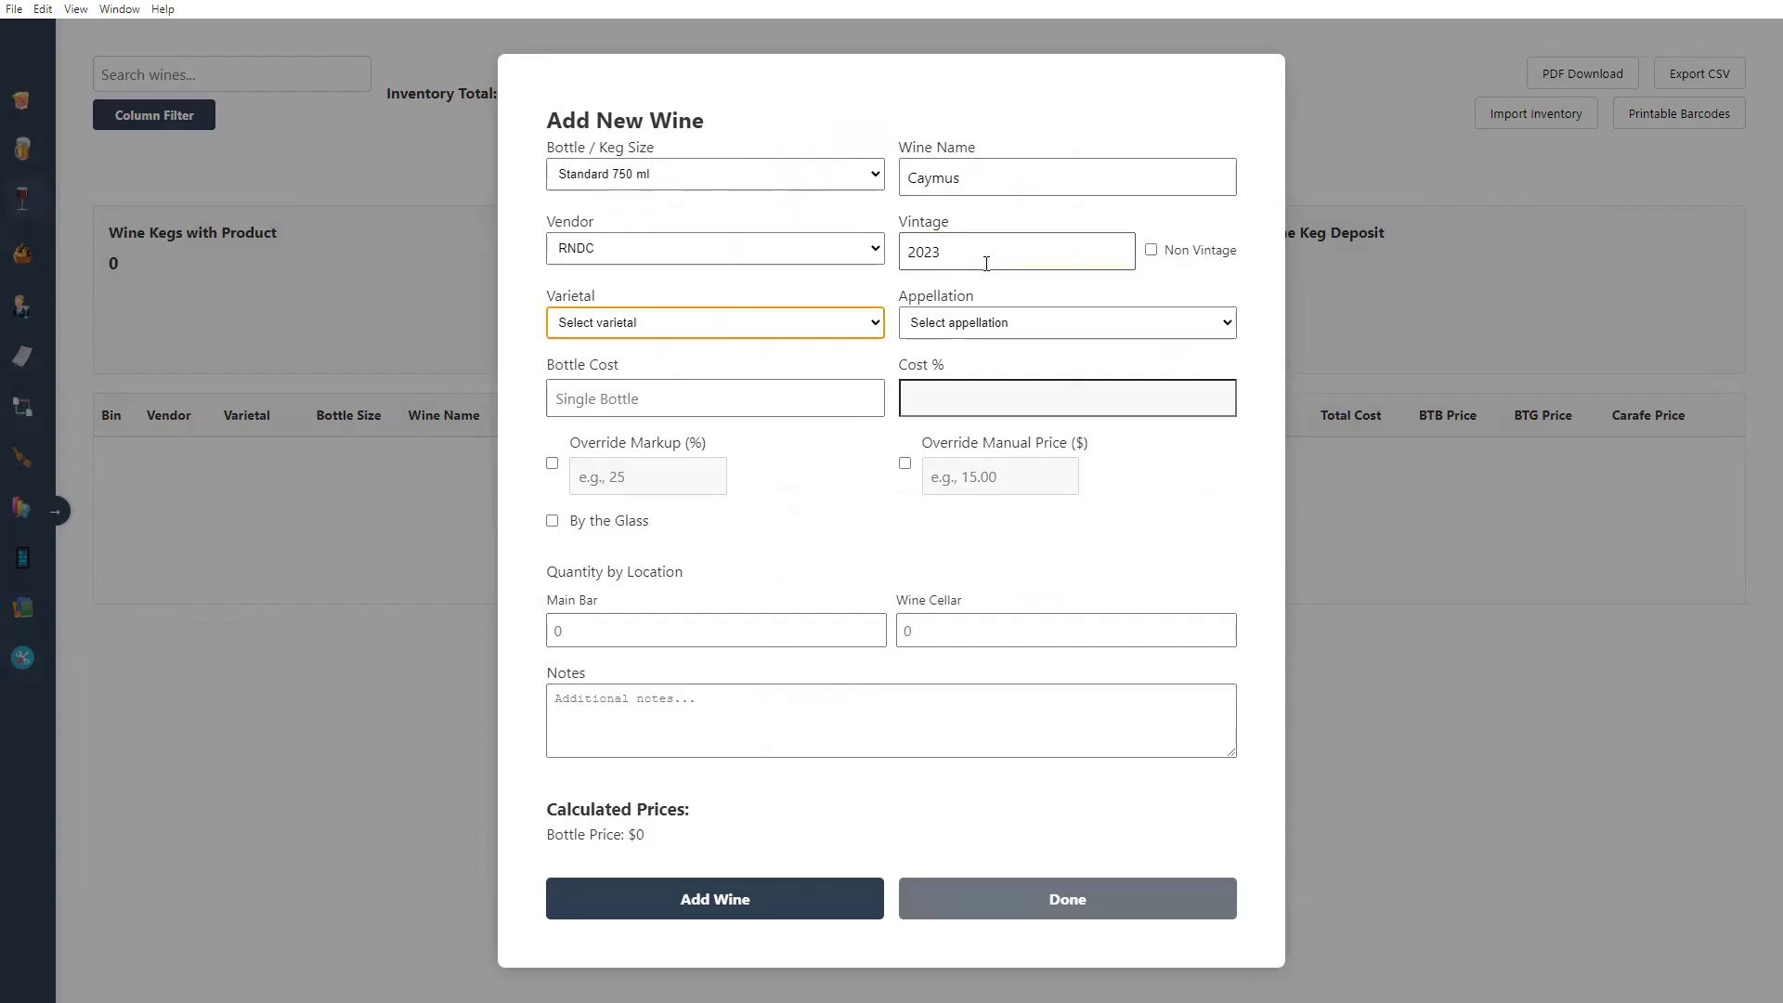
Step: Enter Cabernet Sauvignon as a new varietal and choose Napa Valley as the wine's appellation
{"action": "left_click", "coordinate": [871, 330]}
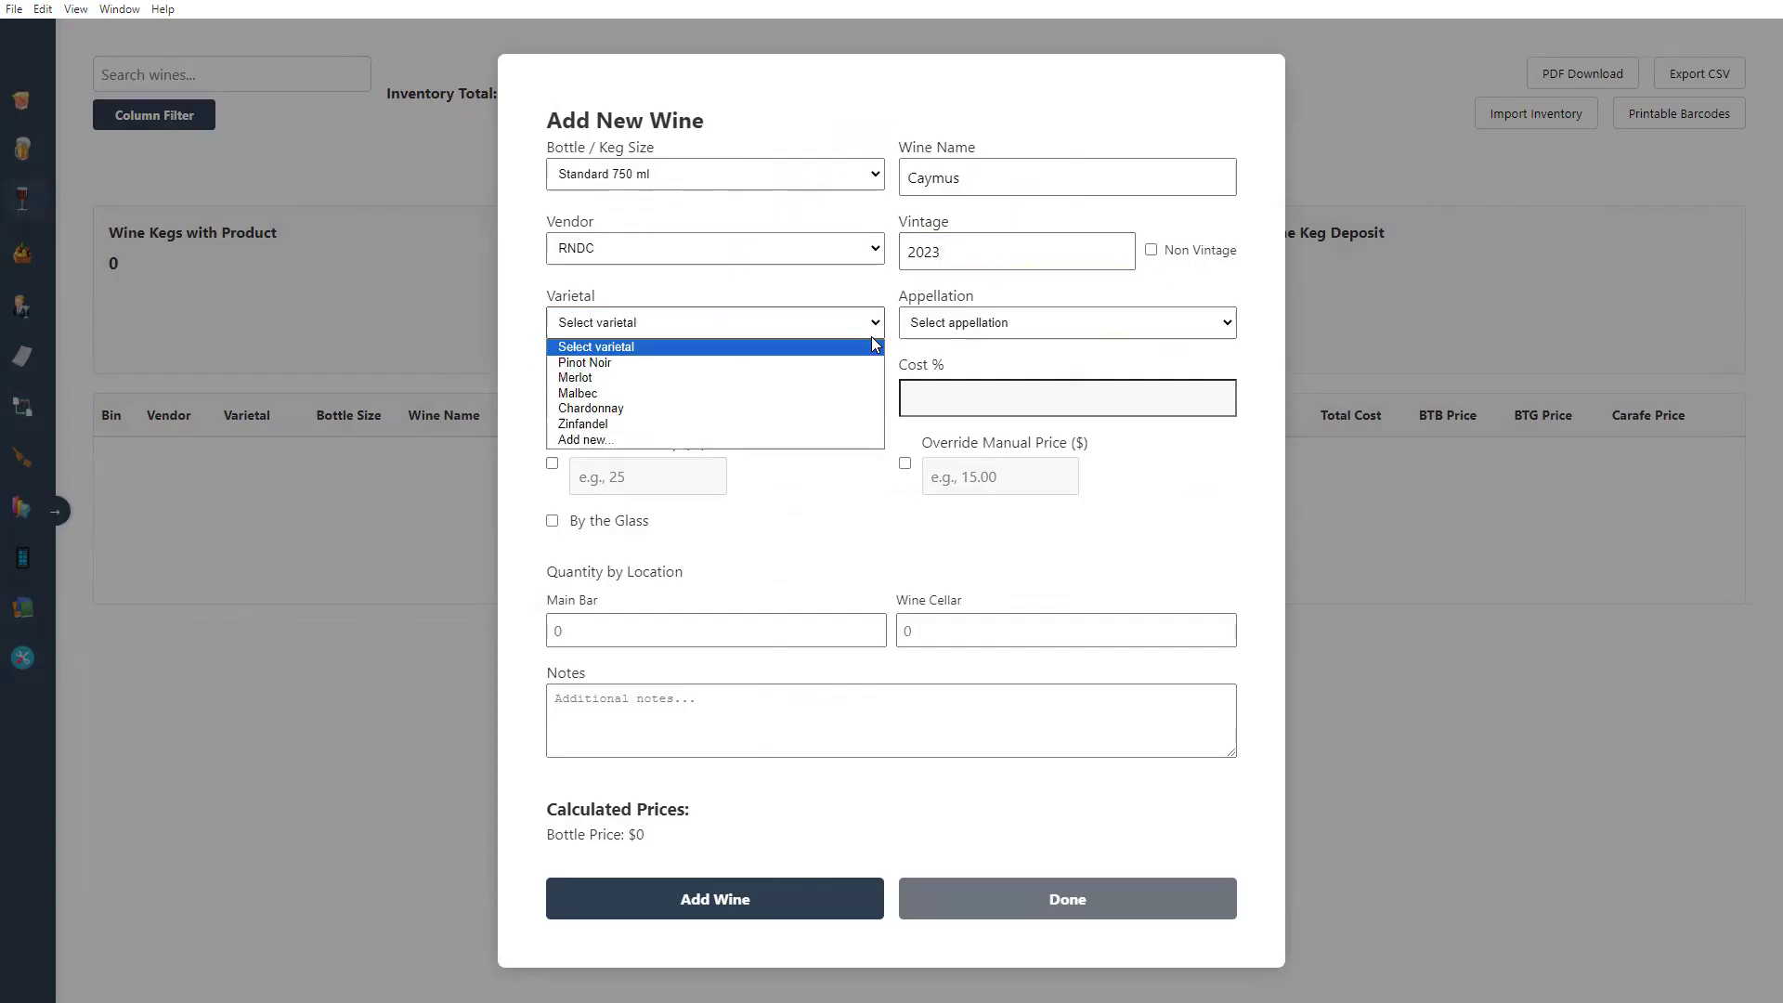
{"action": "left_click", "coordinate": [729, 439]}
{"action": "left_click", "coordinate": [728, 330]}
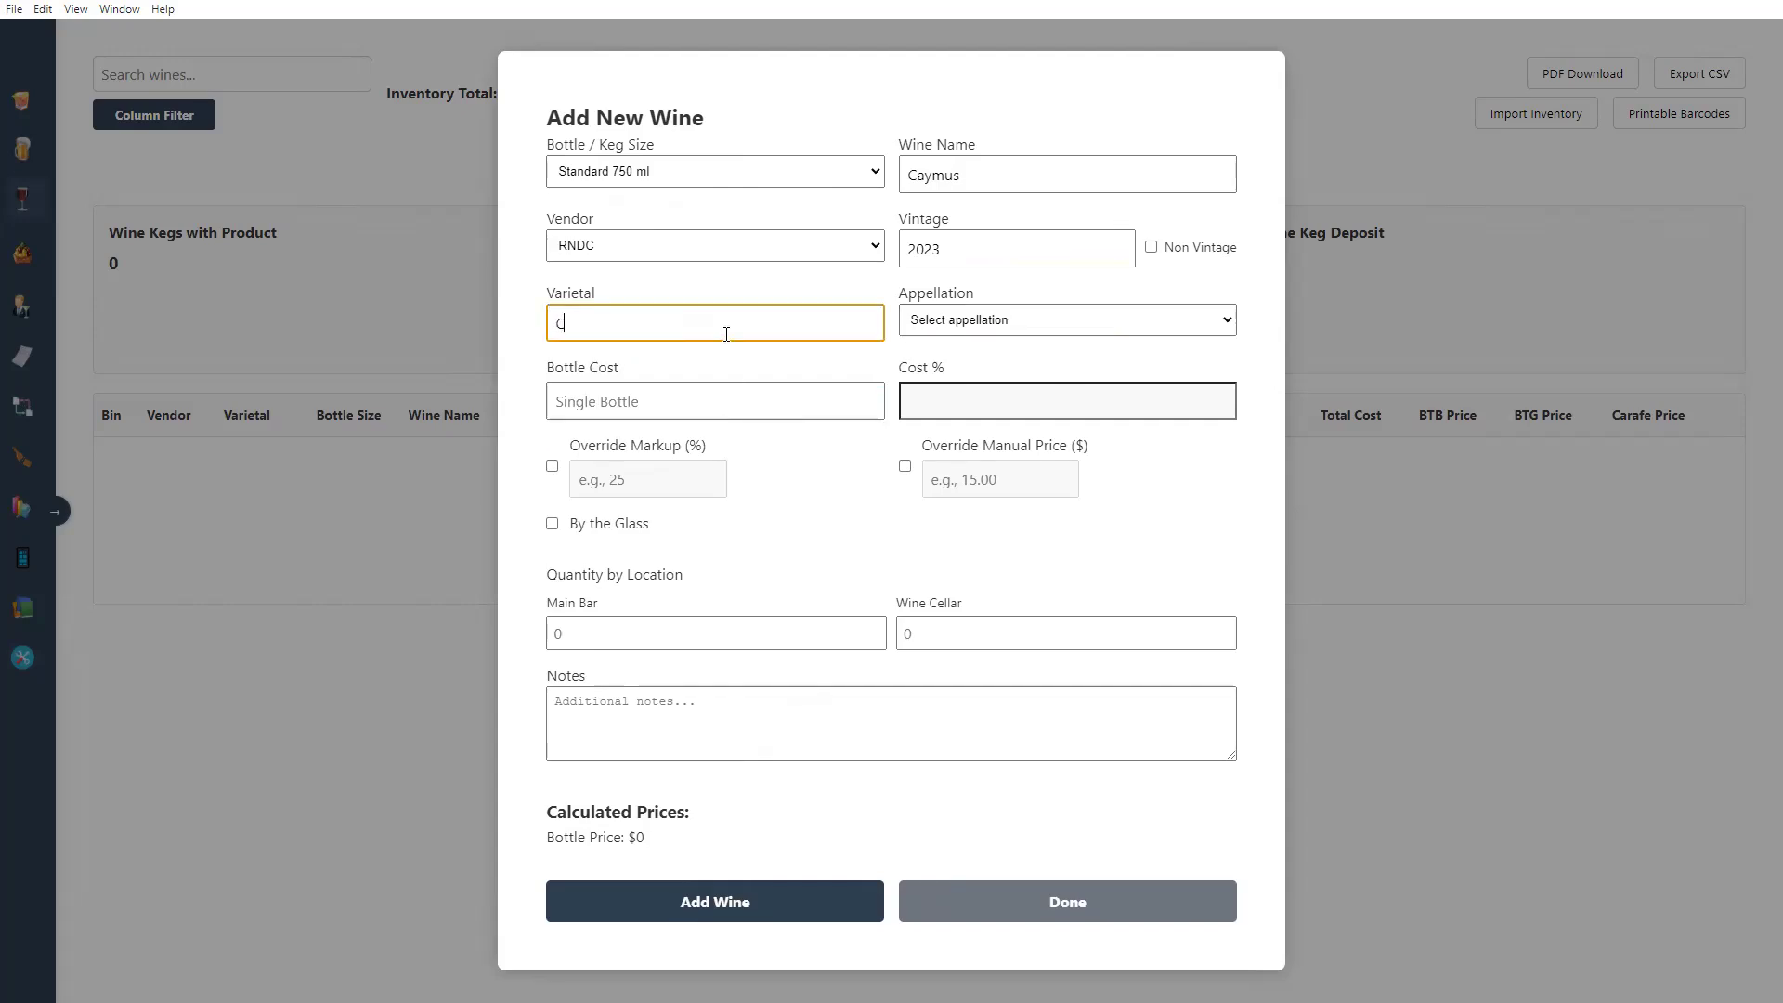
{"action": "type", "text": "Cabernet Sauvignon"}
{"action": "key", "text": "Tab"}
{"action": "key", "text": "n"}
{"action": "key", "text": "Tab"}
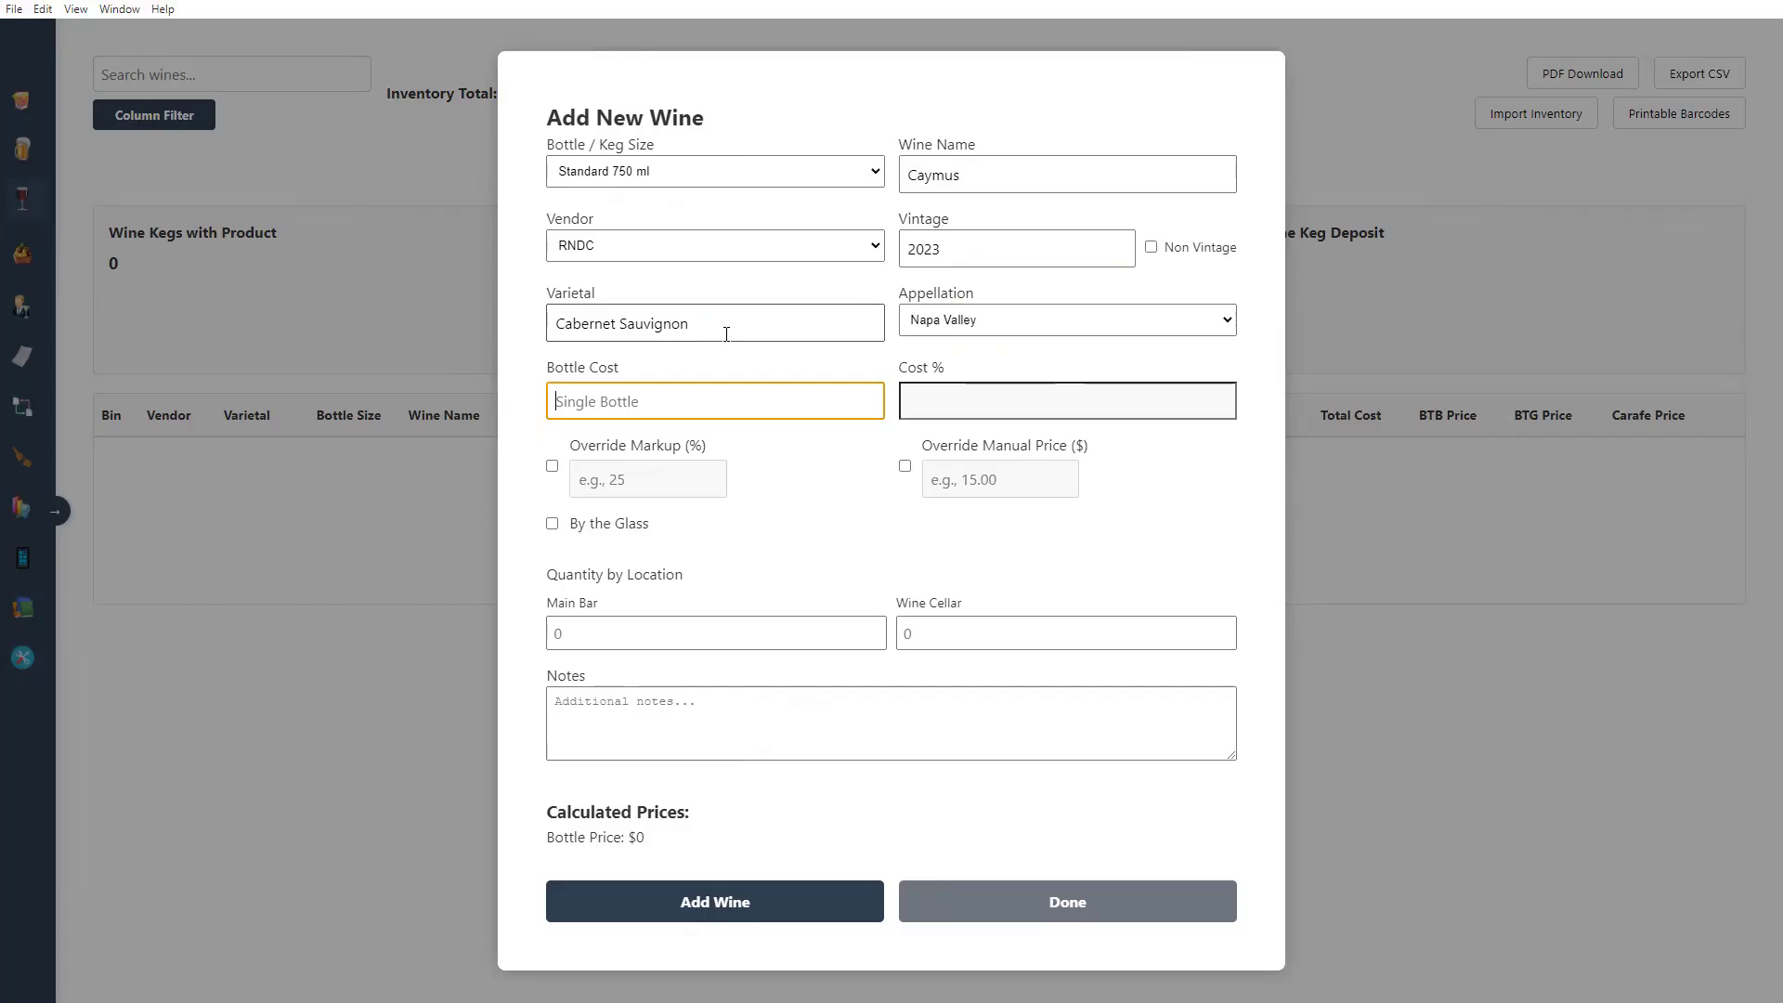
Step: Set the bottle cost to 95 and examine the sliding scale markup used for the calculated price
{"action": "type", "text": "95"}
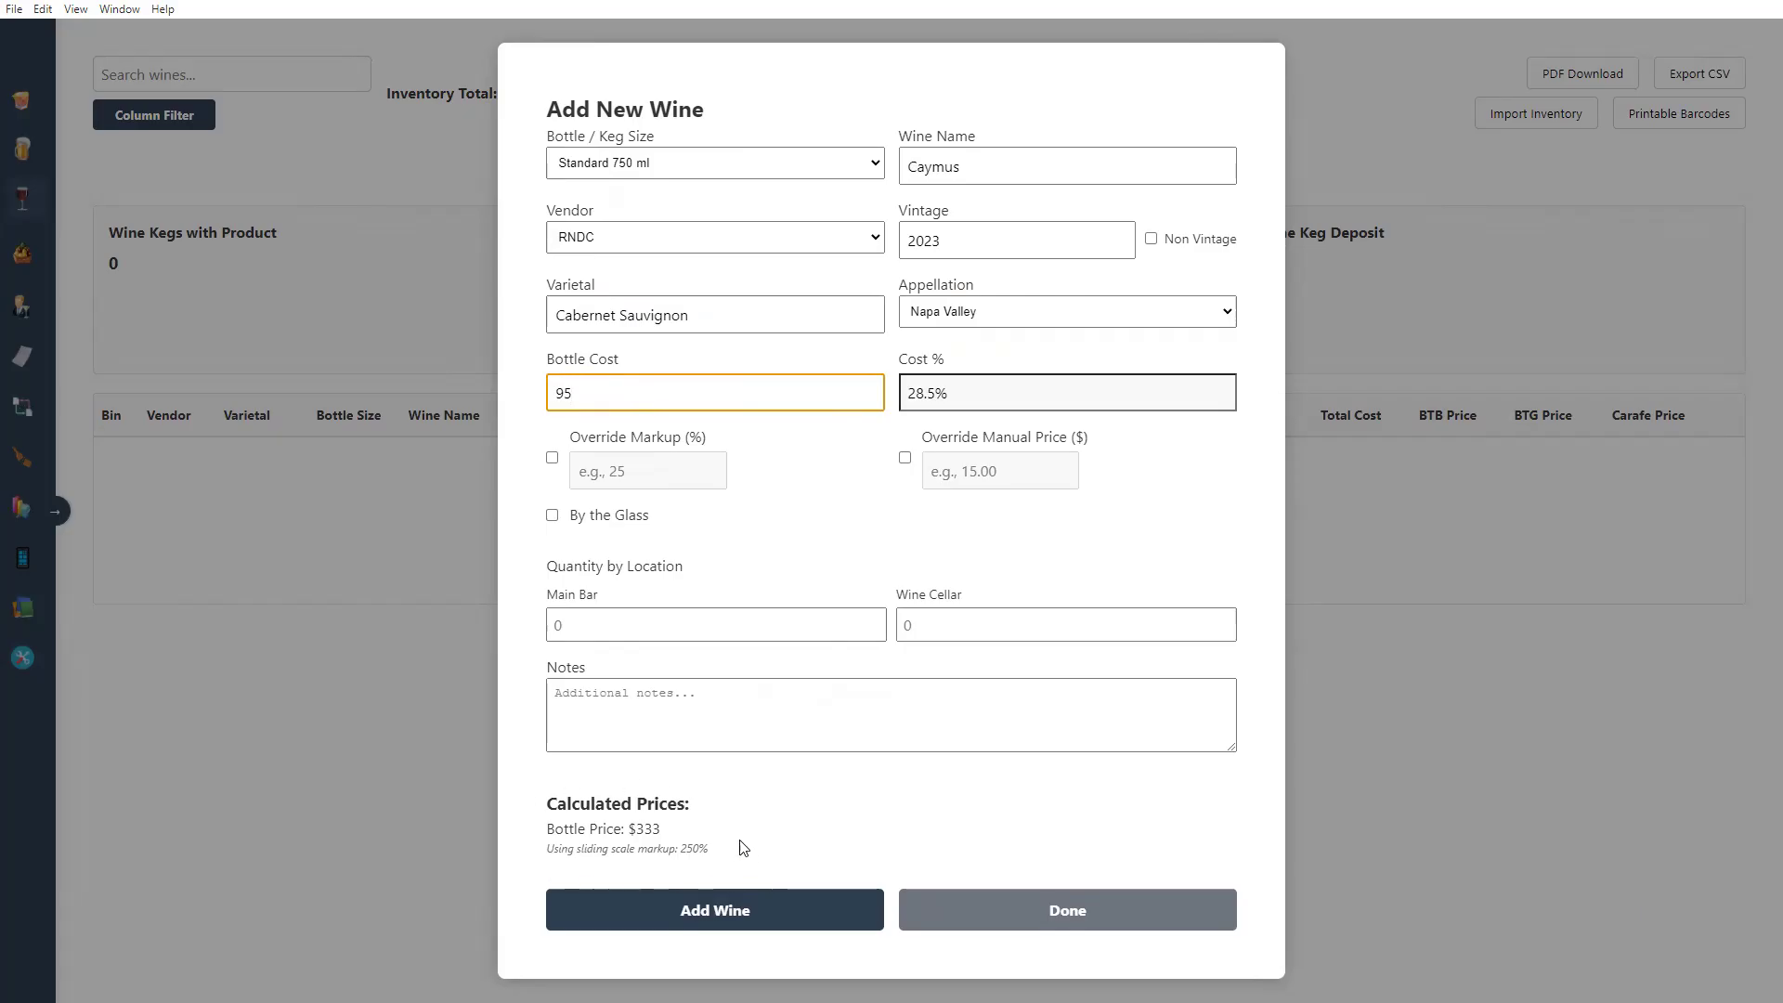
{"action": "left_click_drag", "start_coordinate": [581, 854], "coordinate": [713, 855]}
{"action": "left_click", "coordinate": [663, 849]}
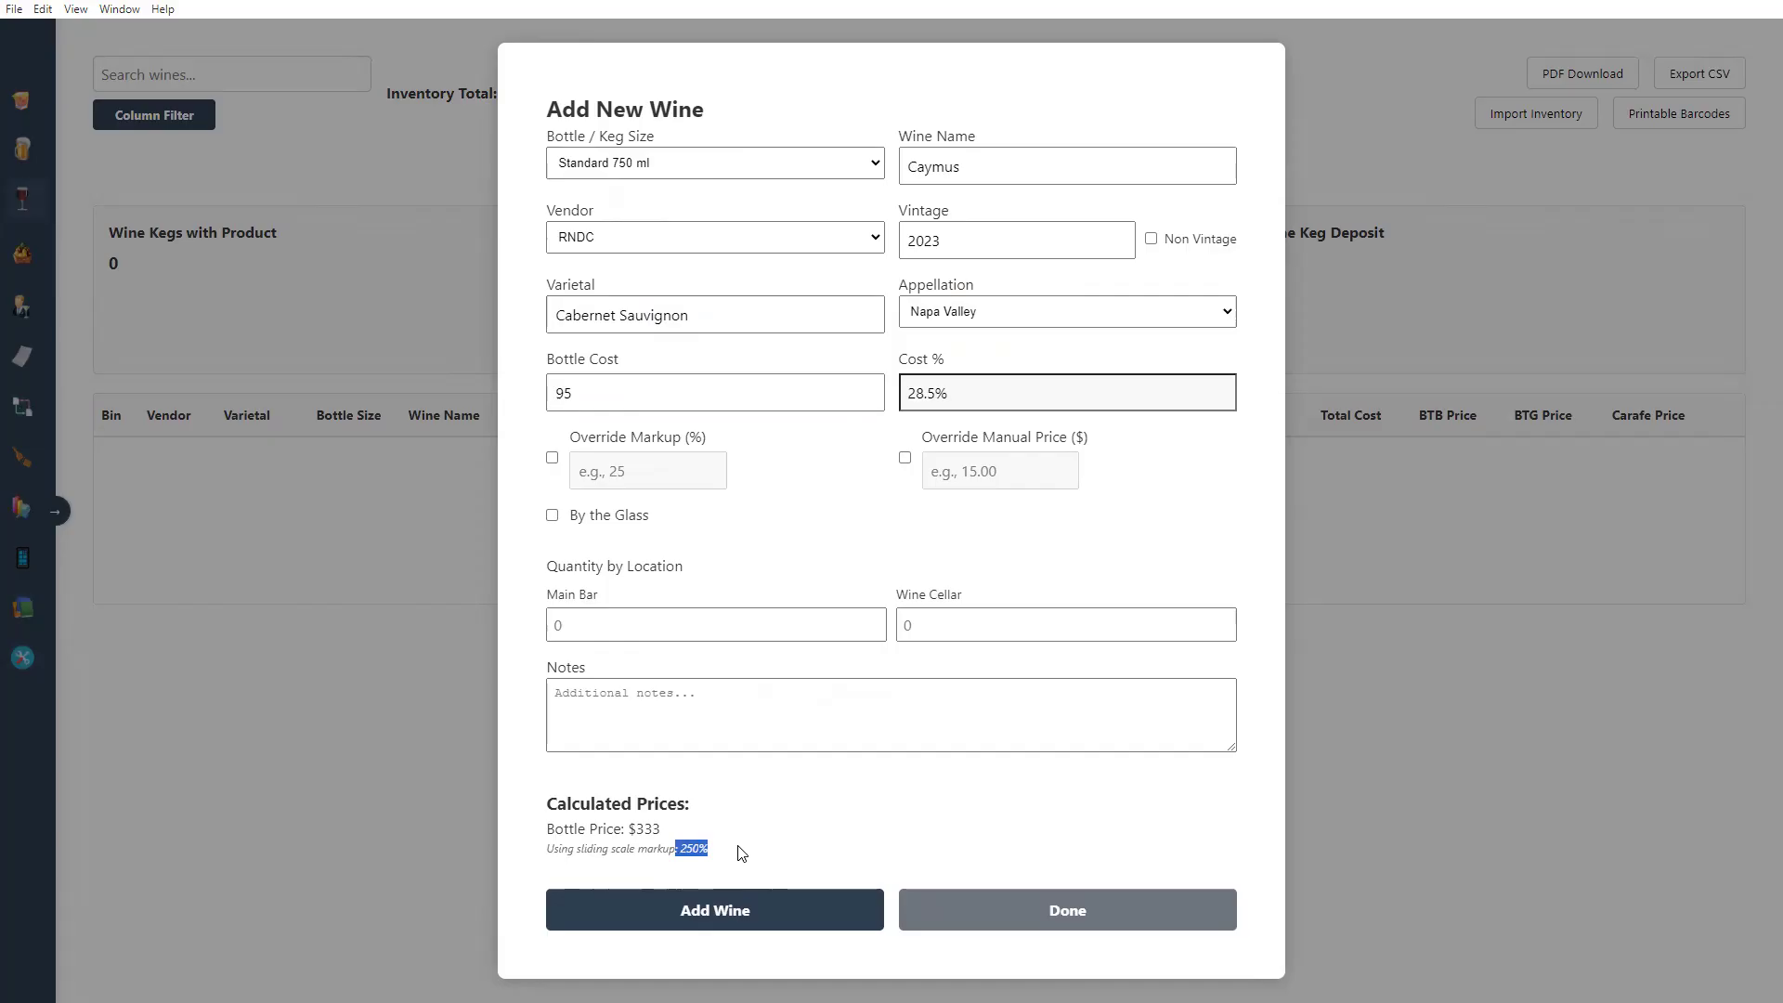
{"action": "left_click", "coordinate": [739, 853]}
Step: Override the wine's markup with 275% and examine the calculated bottle price
{"action": "left_click", "coordinate": [552, 458]}
{"action": "left_click", "coordinate": [622, 477]}
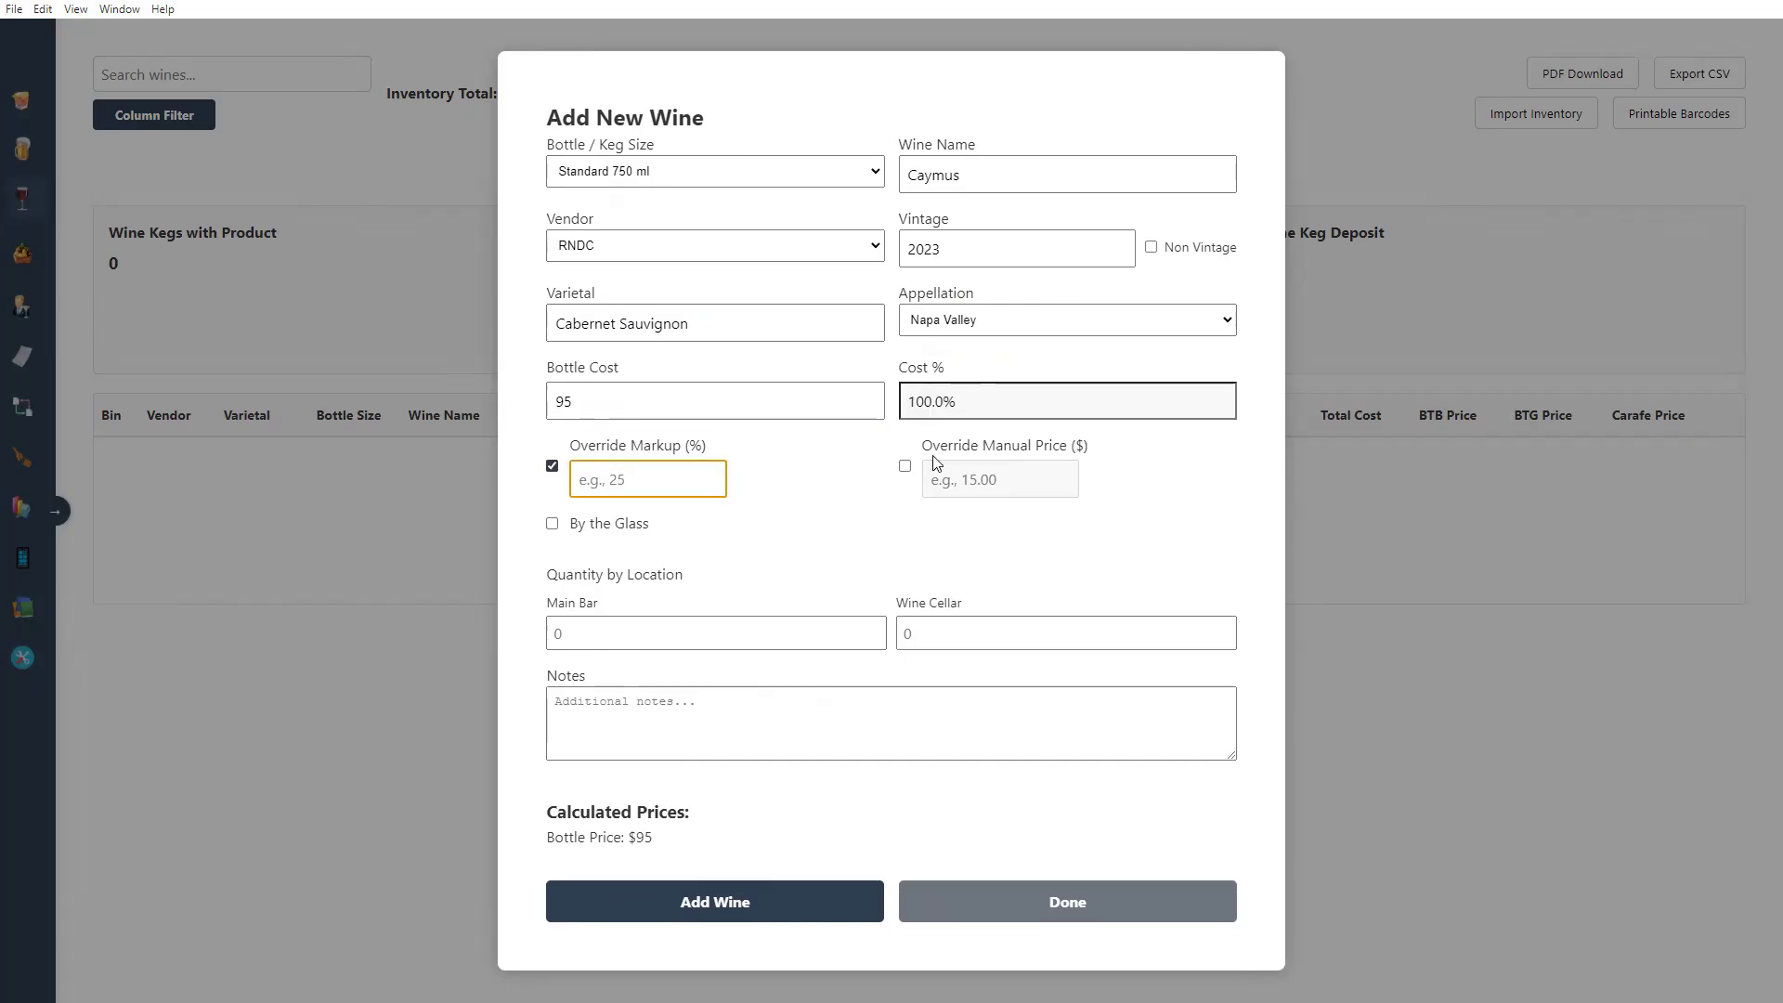
{"action": "left_click", "coordinate": [552, 466]}
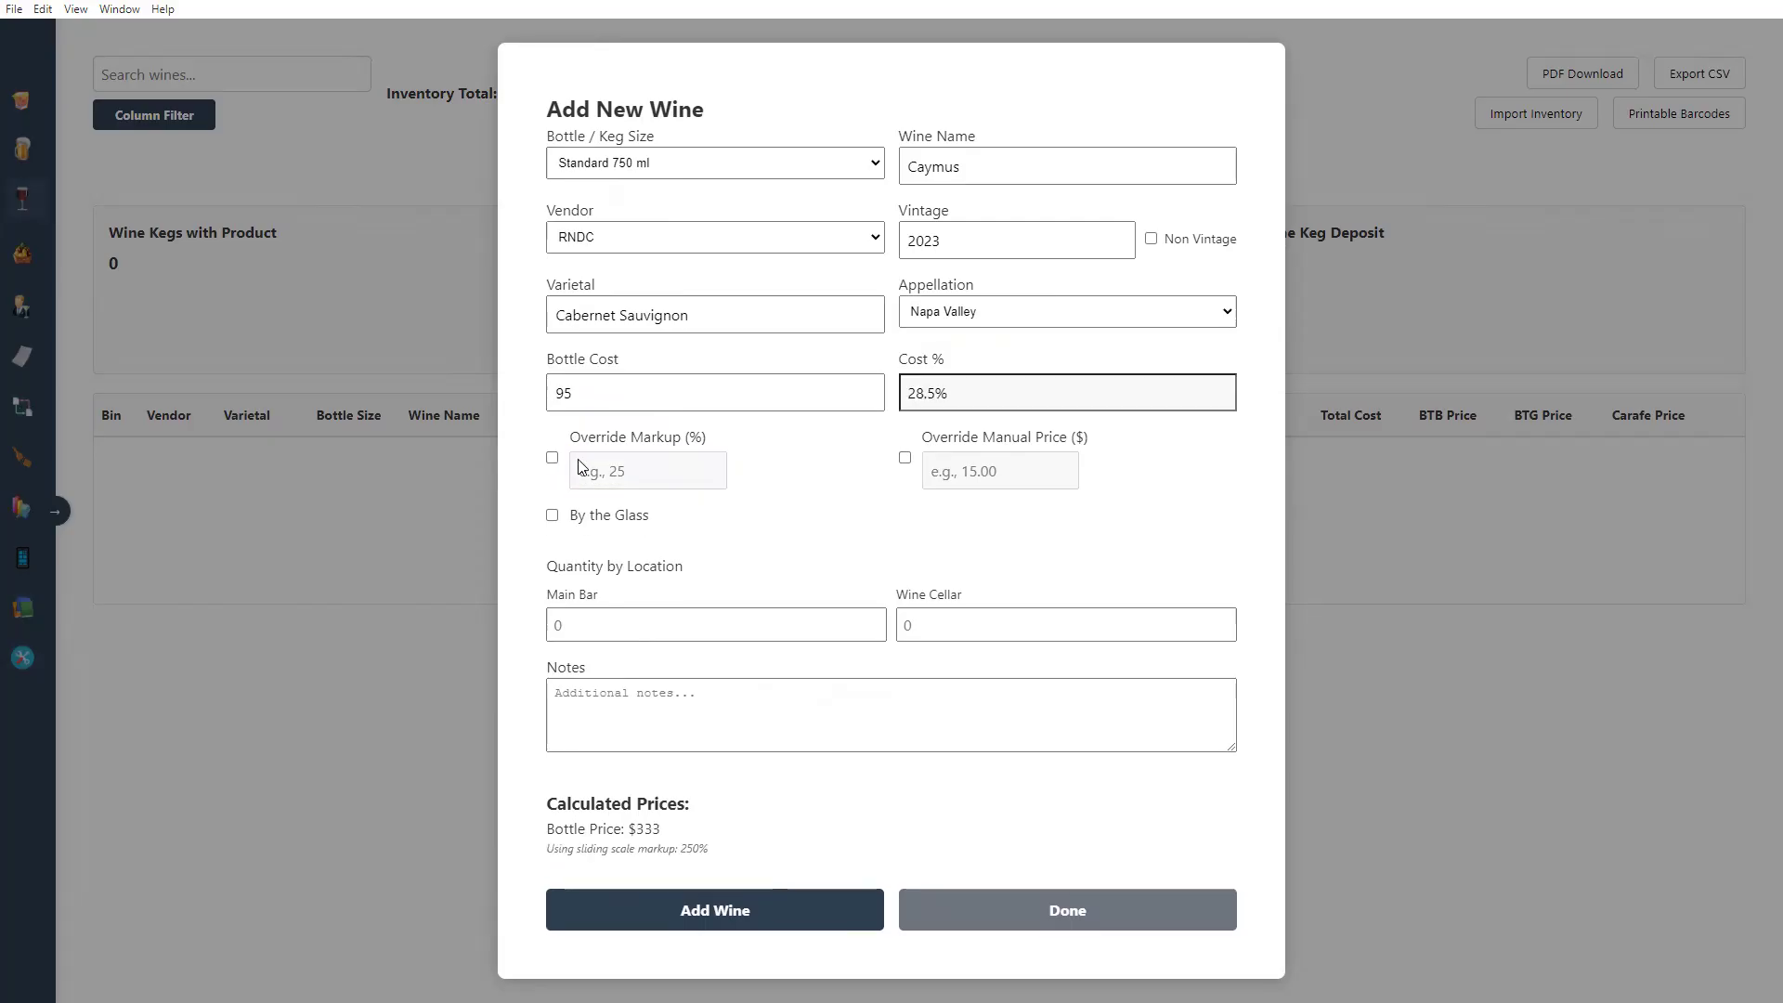
{"action": "left_click", "coordinate": [551, 458]}
{"action": "left_click", "coordinate": [606, 475]}
{"action": "type", "text": "275"}
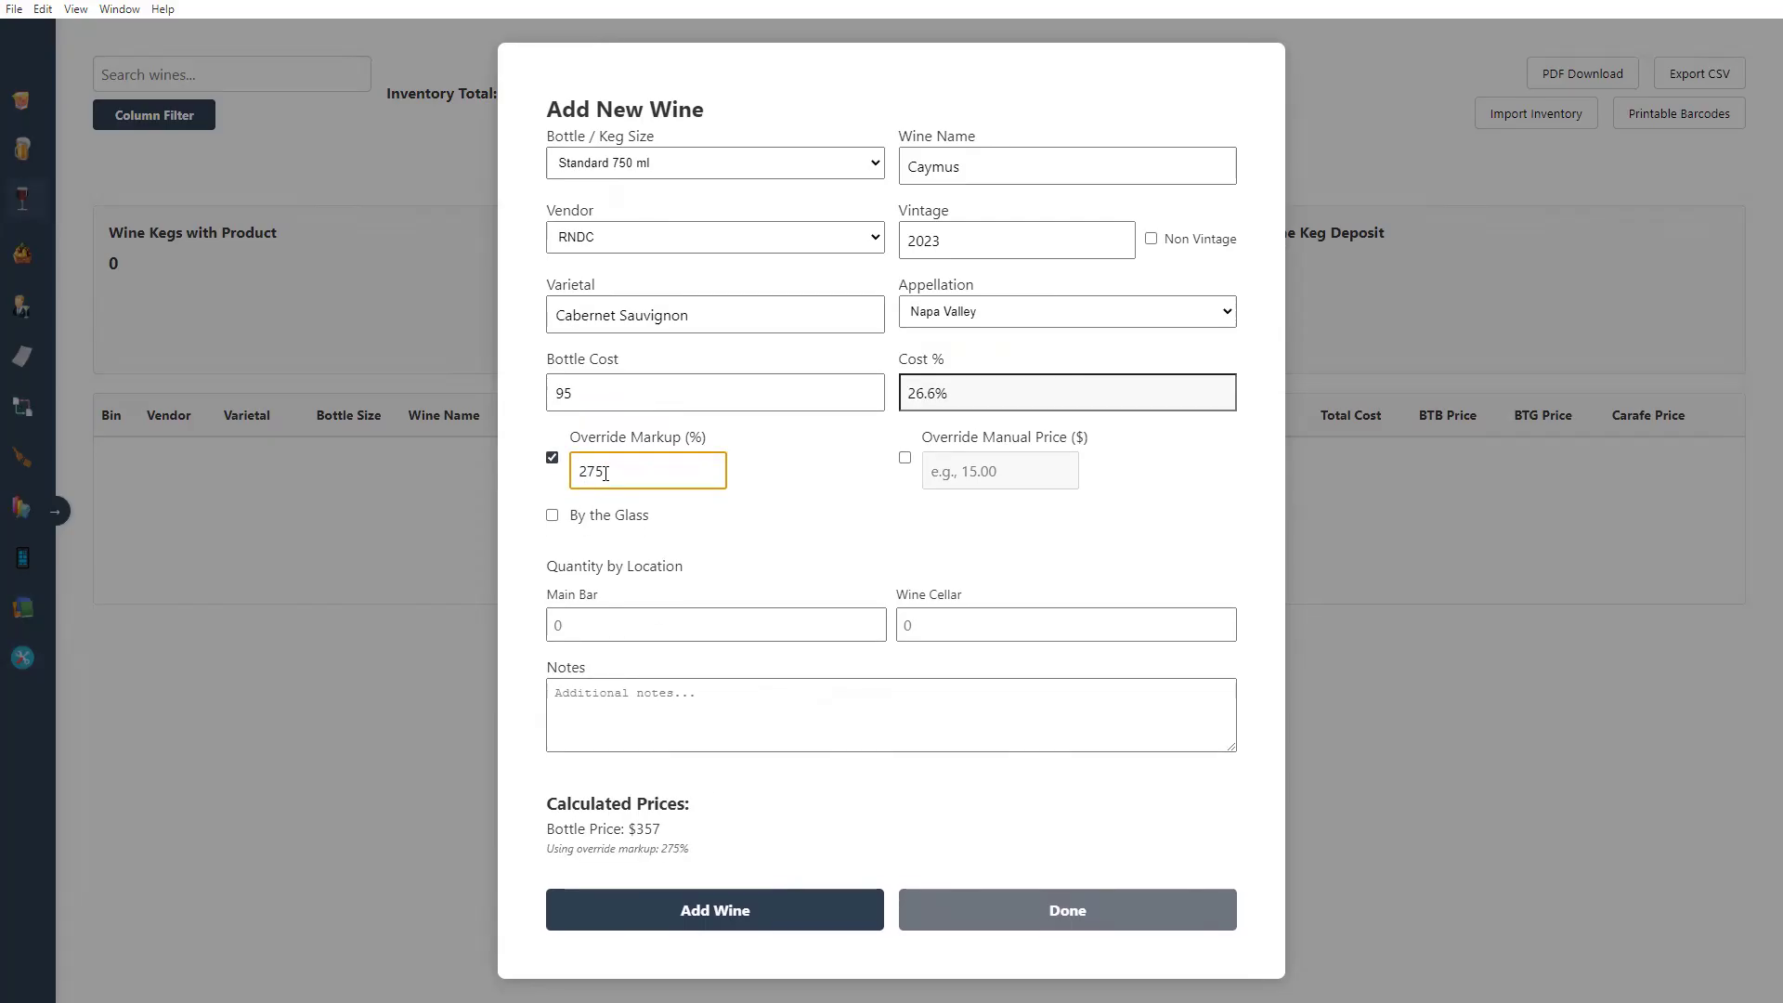
{"action": "left_click_drag", "start_coordinate": [565, 848], "coordinate": [774, 847]}
{"action": "left_click", "coordinate": [774, 847]}
Step: Override the bottle price manually with $350 and check the resulting cost percentage
{"action": "left_click", "coordinate": [904, 458]}
{"action": "left_click", "coordinate": [957, 474]}
{"action": "type", "text": "350"}
{"action": "left_click", "coordinate": [983, 409]}
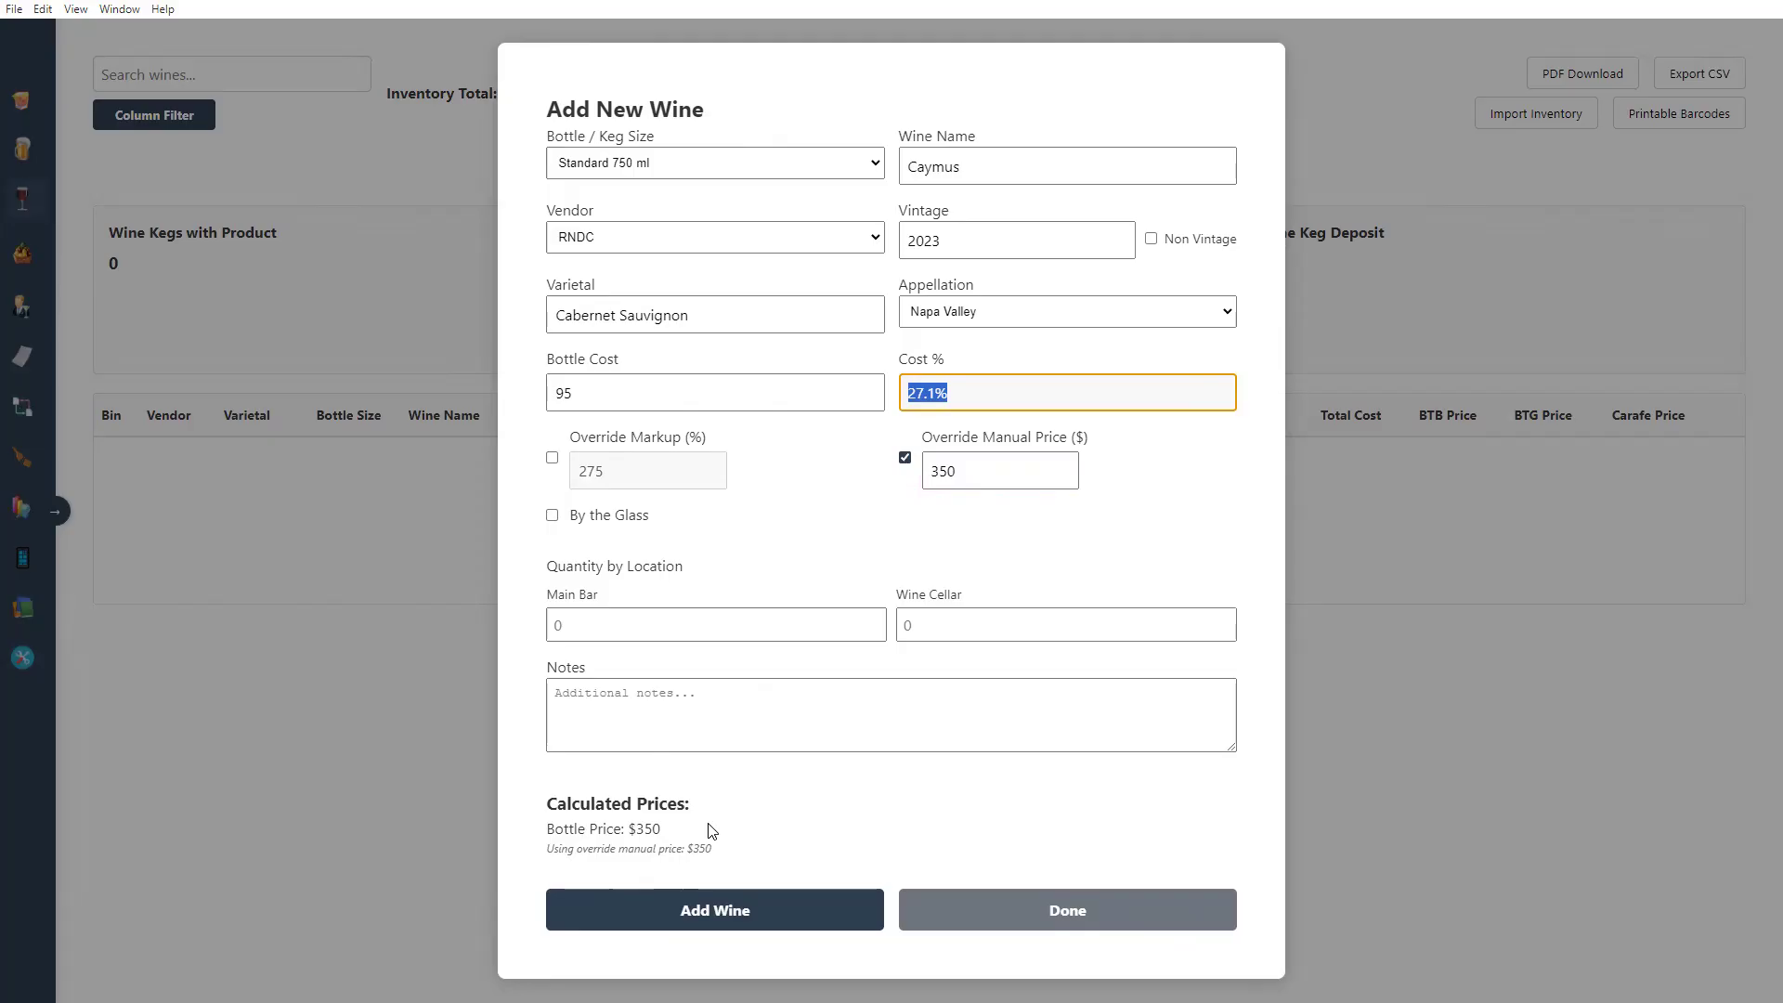
Step: Turn off the manual price override and offer the Caymus wine by the glass with the Flat wine type
{"action": "left_click", "coordinate": [905, 457]}
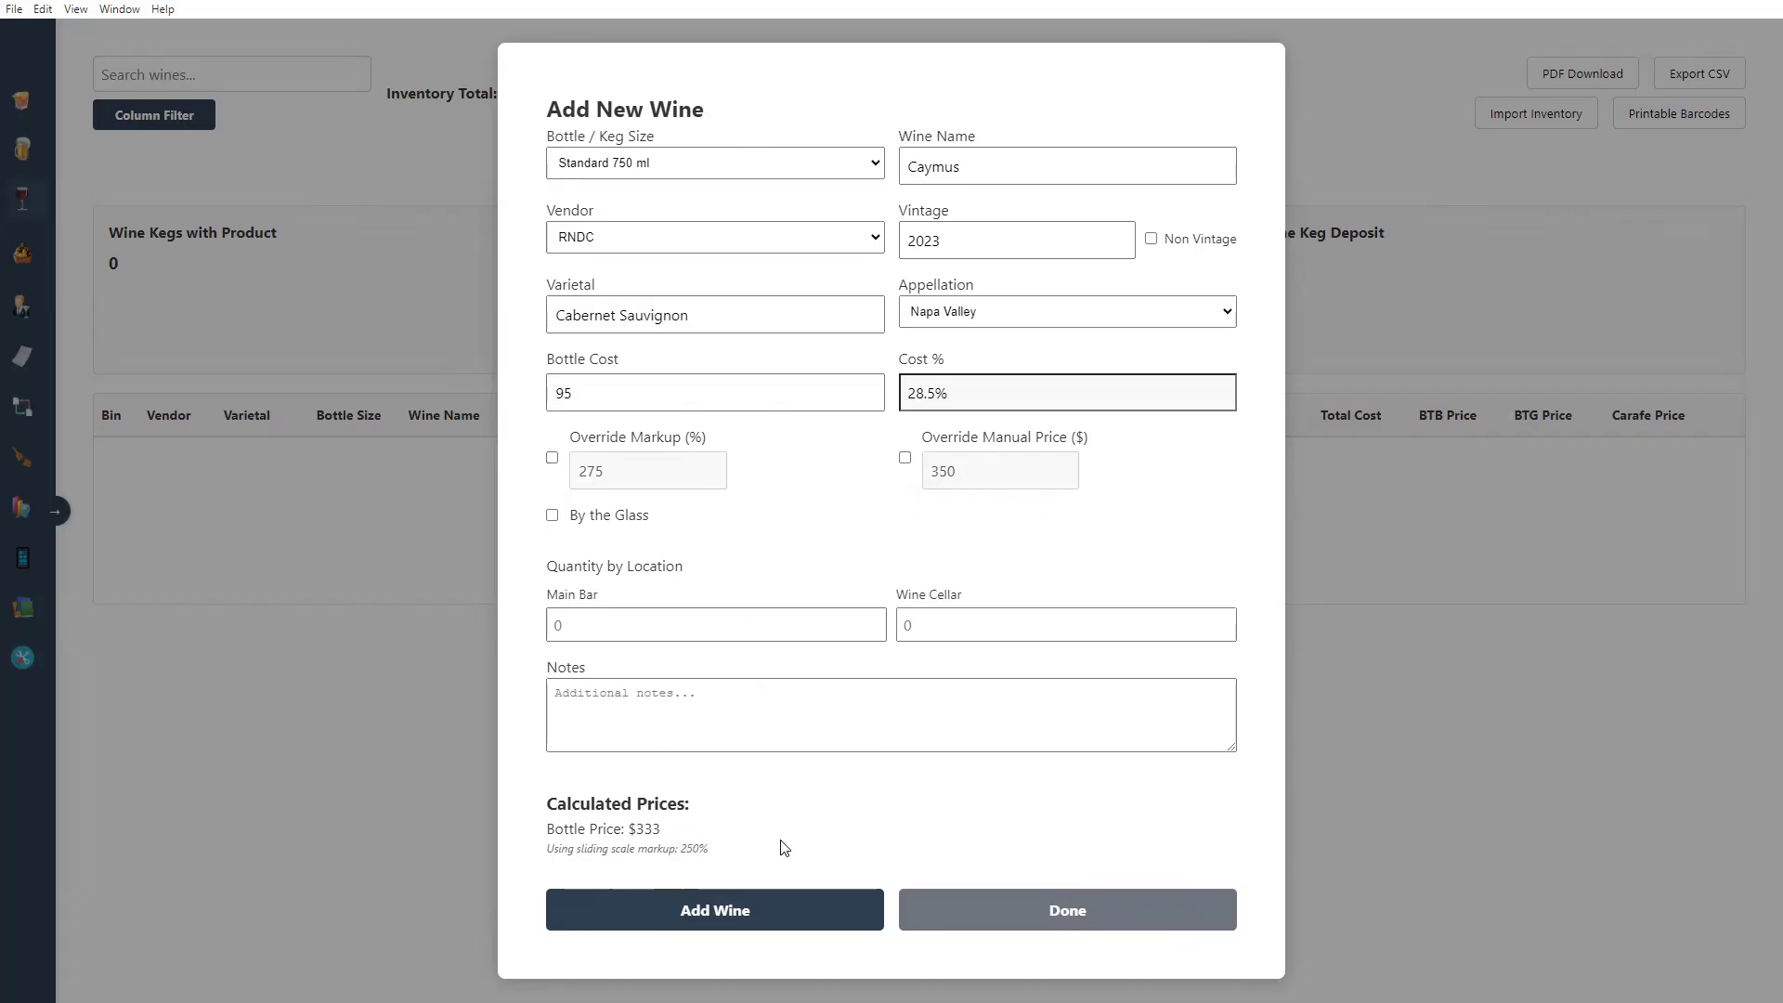
{"action": "left_click", "coordinate": [553, 518]}
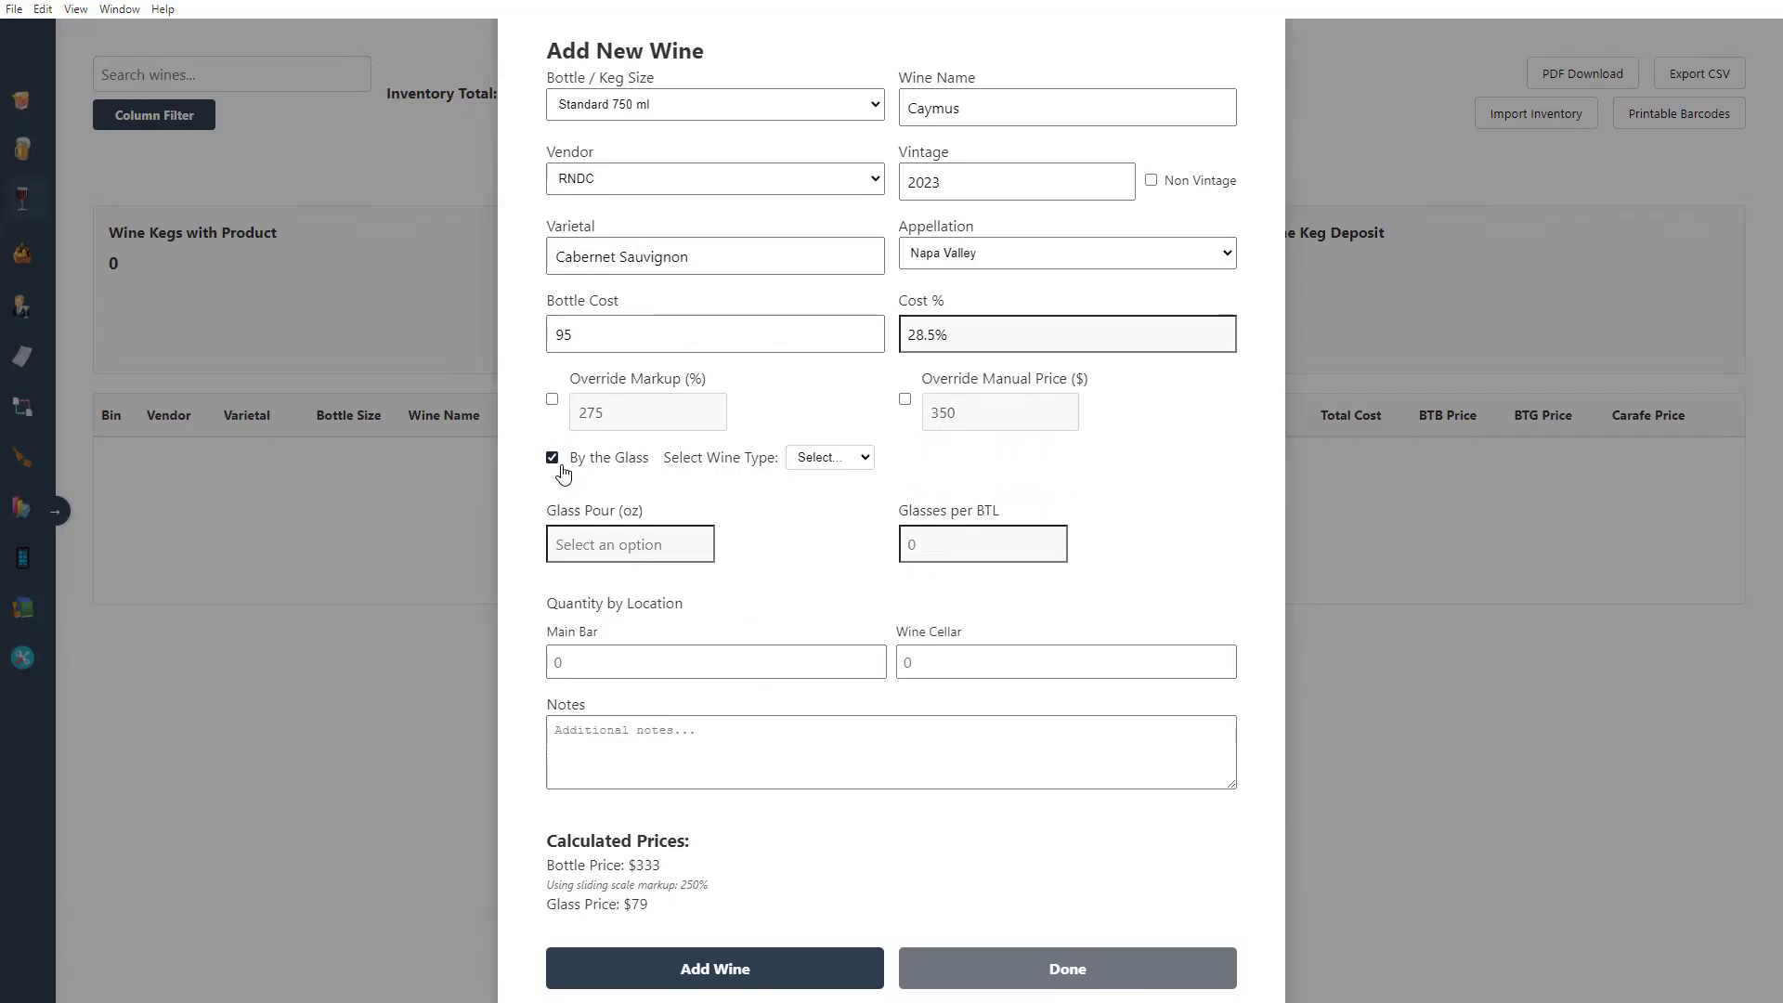
{"action": "left_click", "coordinate": [831, 459]}
{"action": "left_click", "coordinate": [829, 486]}
{"action": "left_click", "coordinate": [830, 458]}
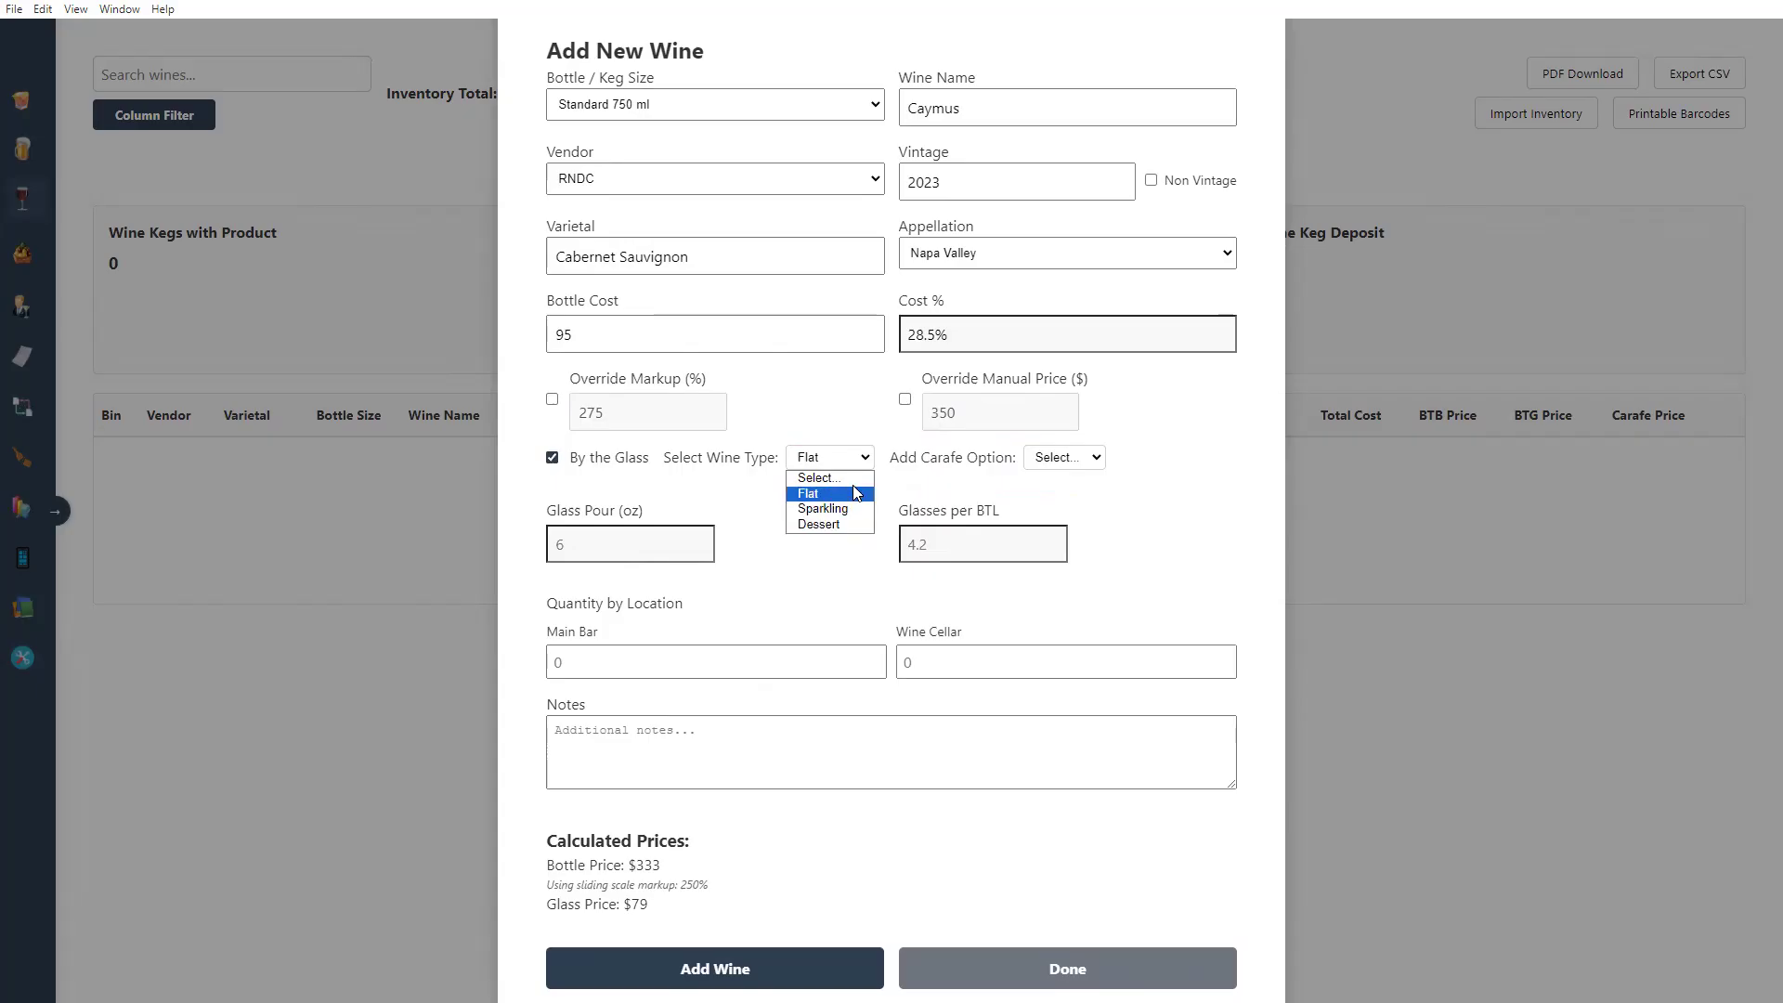
{"action": "left_click", "coordinate": [857, 493]}
Step: Add the Carafe option to the Caymus wine and check the glass and carafe pour sizes
{"action": "left_click", "coordinate": [1060, 457]}
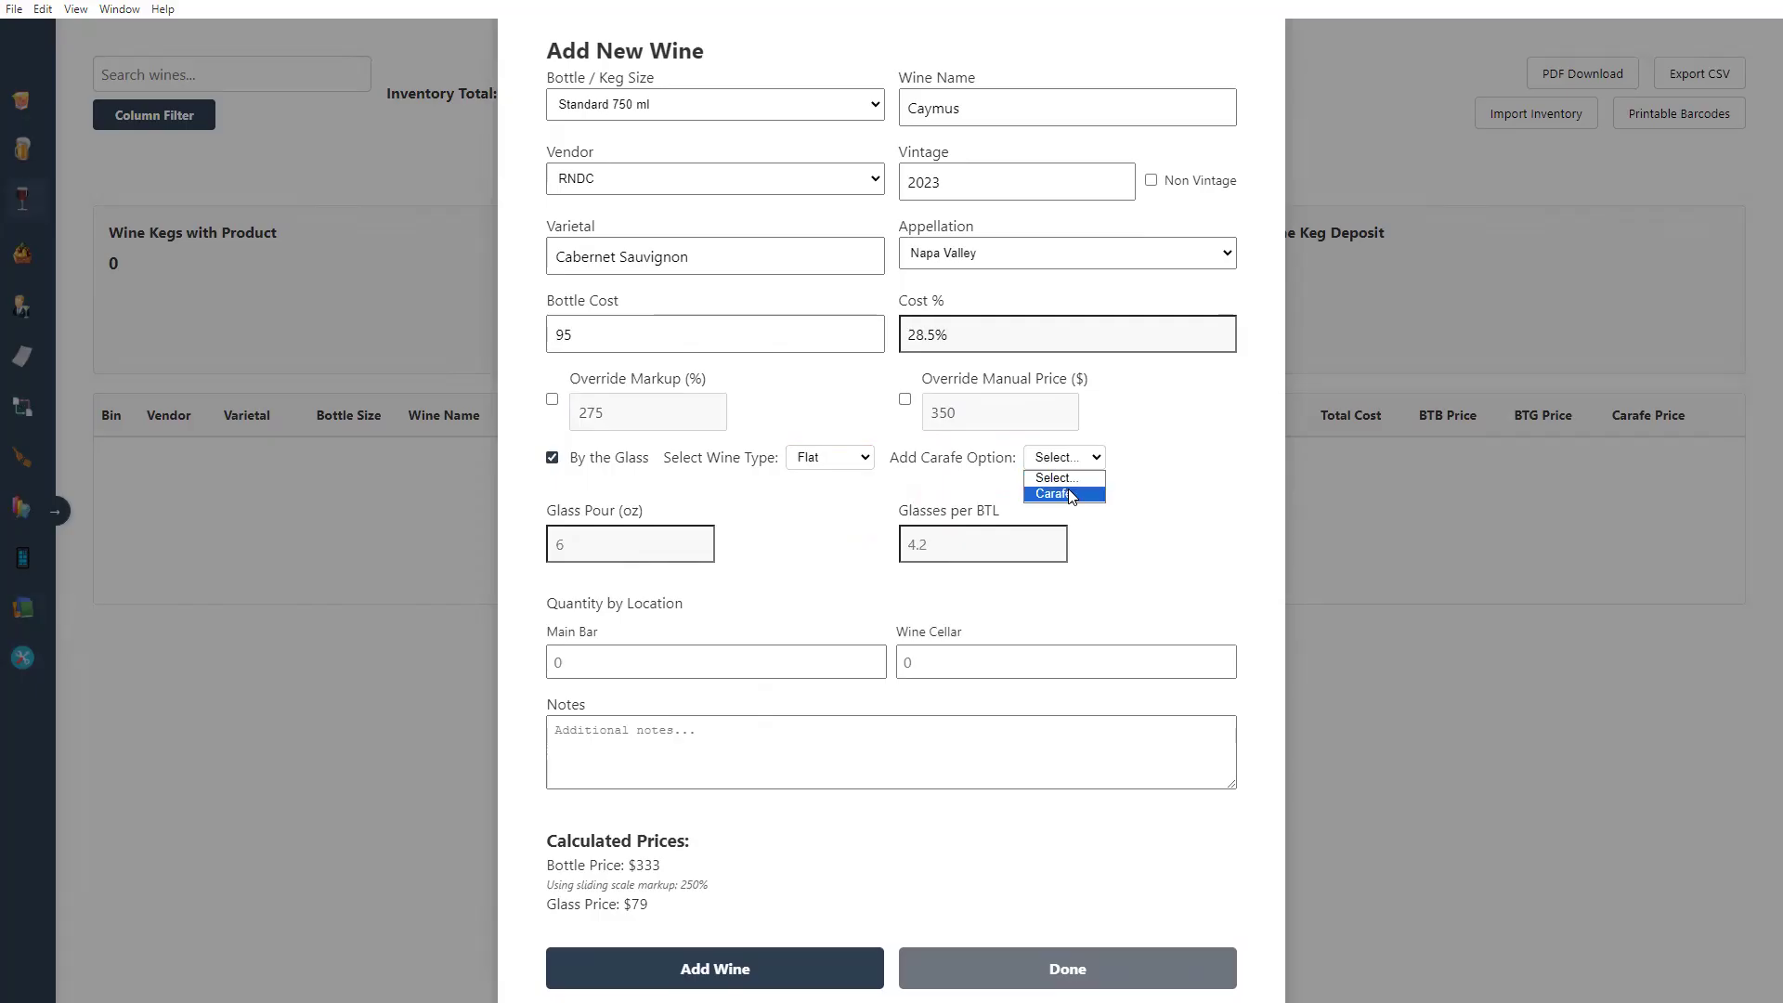
{"action": "left_click", "coordinate": [1071, 495]}
{"action": "double_click", "coordinate": [568, 543]}
{"action": "key", "text": "Tab"}
{"action": "double_click", "coordinate": [909, 546]}
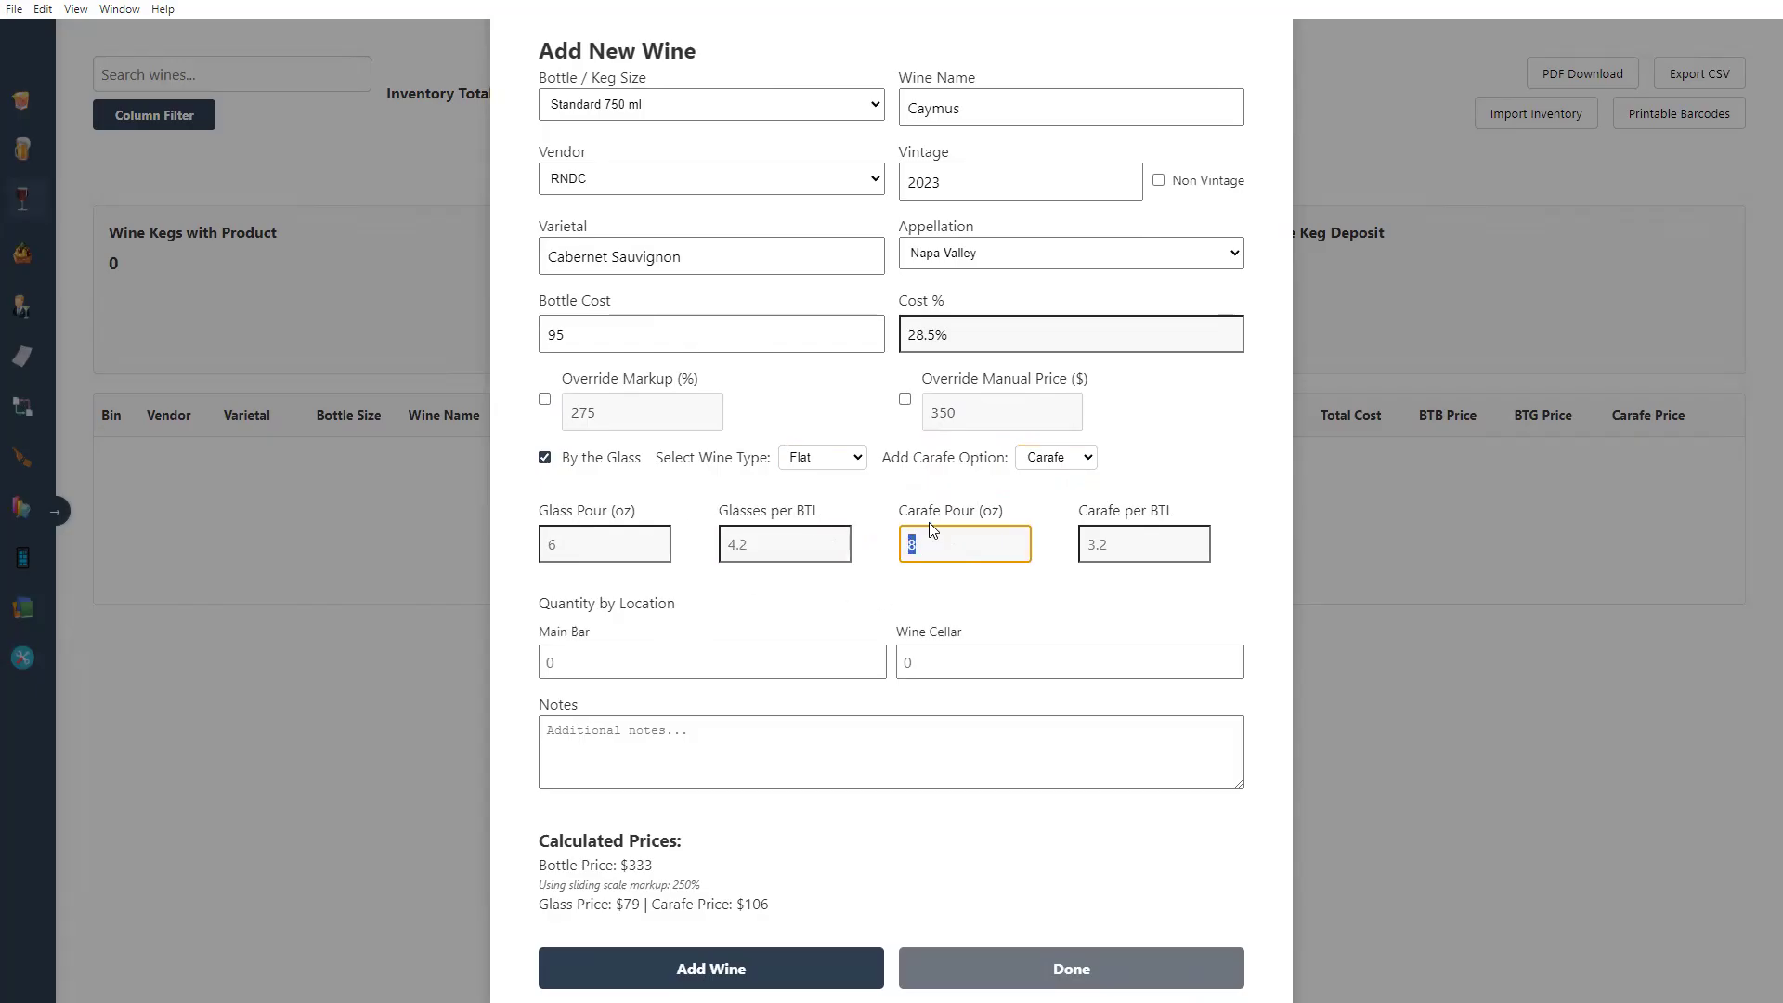
{"action": "key", "text": "Tab"}
Step: Set the Caymus quantities to 1 in the Main Bar and 10 in the Wine Cellar, with the note "Test Notes"
{"action": "left_click", "coordinate": [744, 640]}
{"action": "left_click", "coordinate": [738, 662]}
{"action": "type", "text": "1"}
{"action": "key", "text": "Tab"}
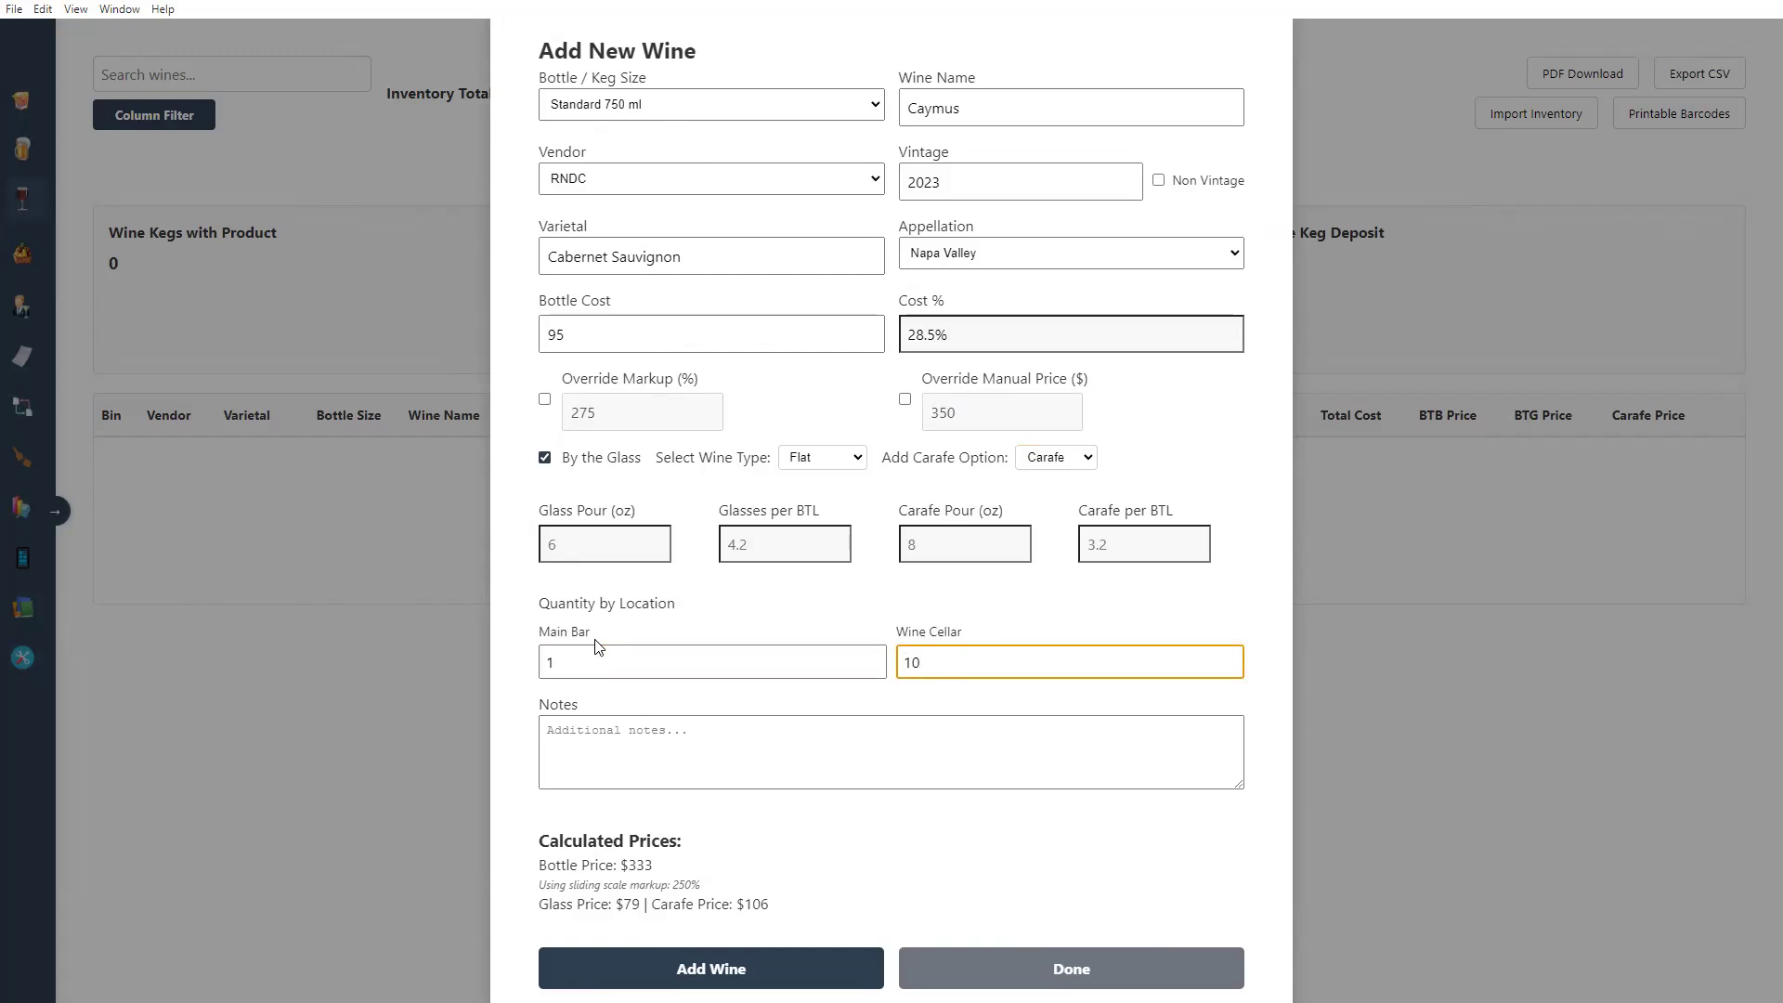
{"action": "left_click", "coordinate": [622, 736]}
{"action": "type", "text": "Test Notes"}
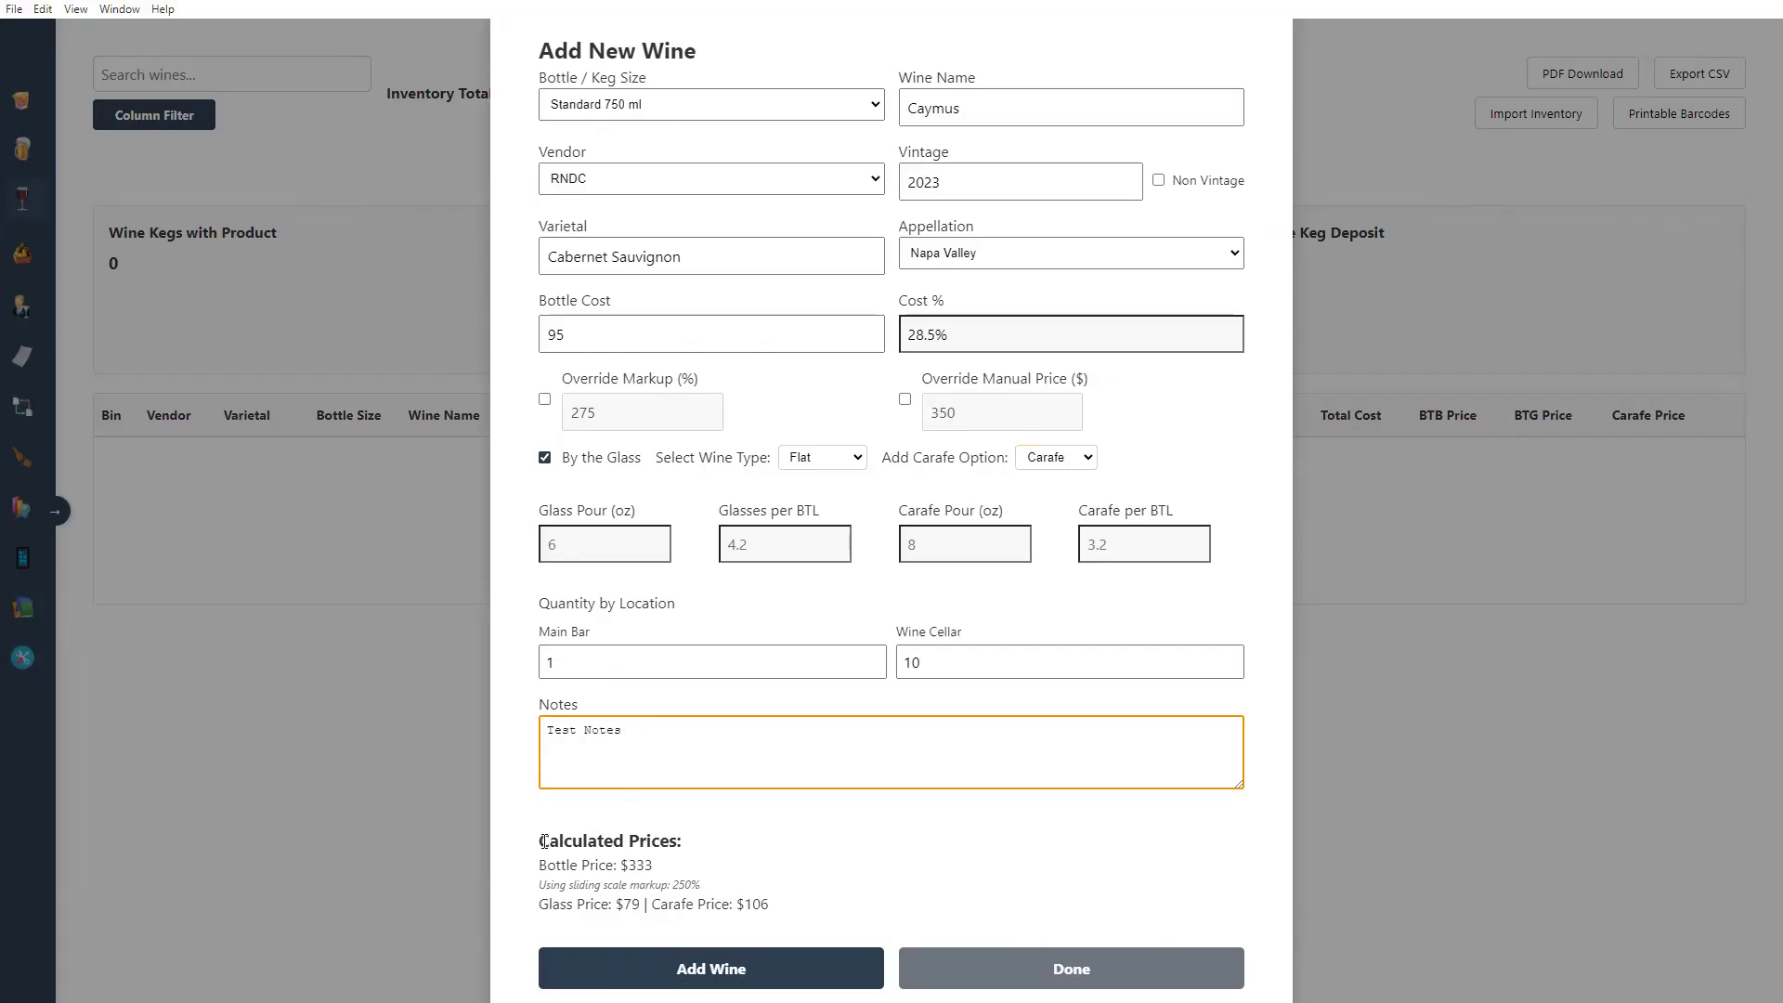
Step: Examine the calculated bottle, glass and carafe prices, comparing them with the manual price override on and off
{"action": "double_click", "coordinate": [648, 866]}
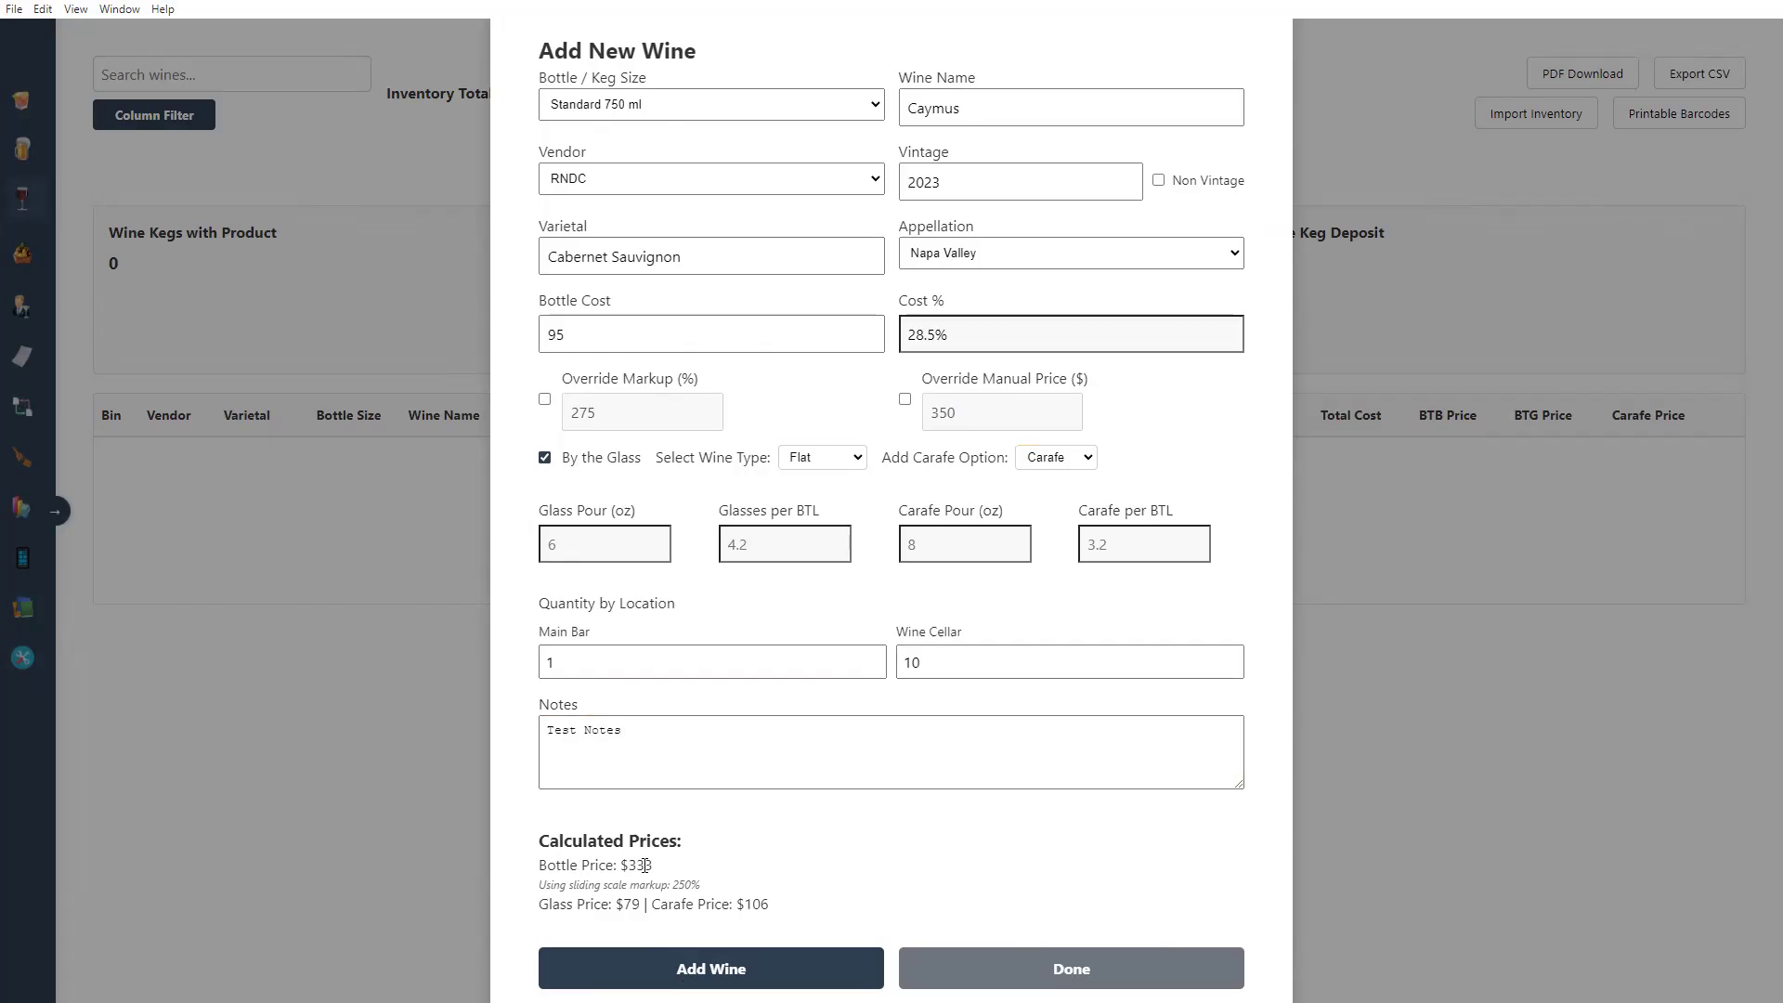
{"action": "left_click", "coordinate": [671, 882]}
{"action": "left_click_drag", "start_coordinate": [539, 891], "coordinate": [711, 894]}
{"action": "left_click", "coordinate": [559, 899]}
{"action": "left_click_drag", "start_coordinate": [541, 898], "coordinate": [758, 904]}
{"action": "left_click", "coordinate": [824, 896]}
{"action": "left_click", "coordinate": [906, 400]}
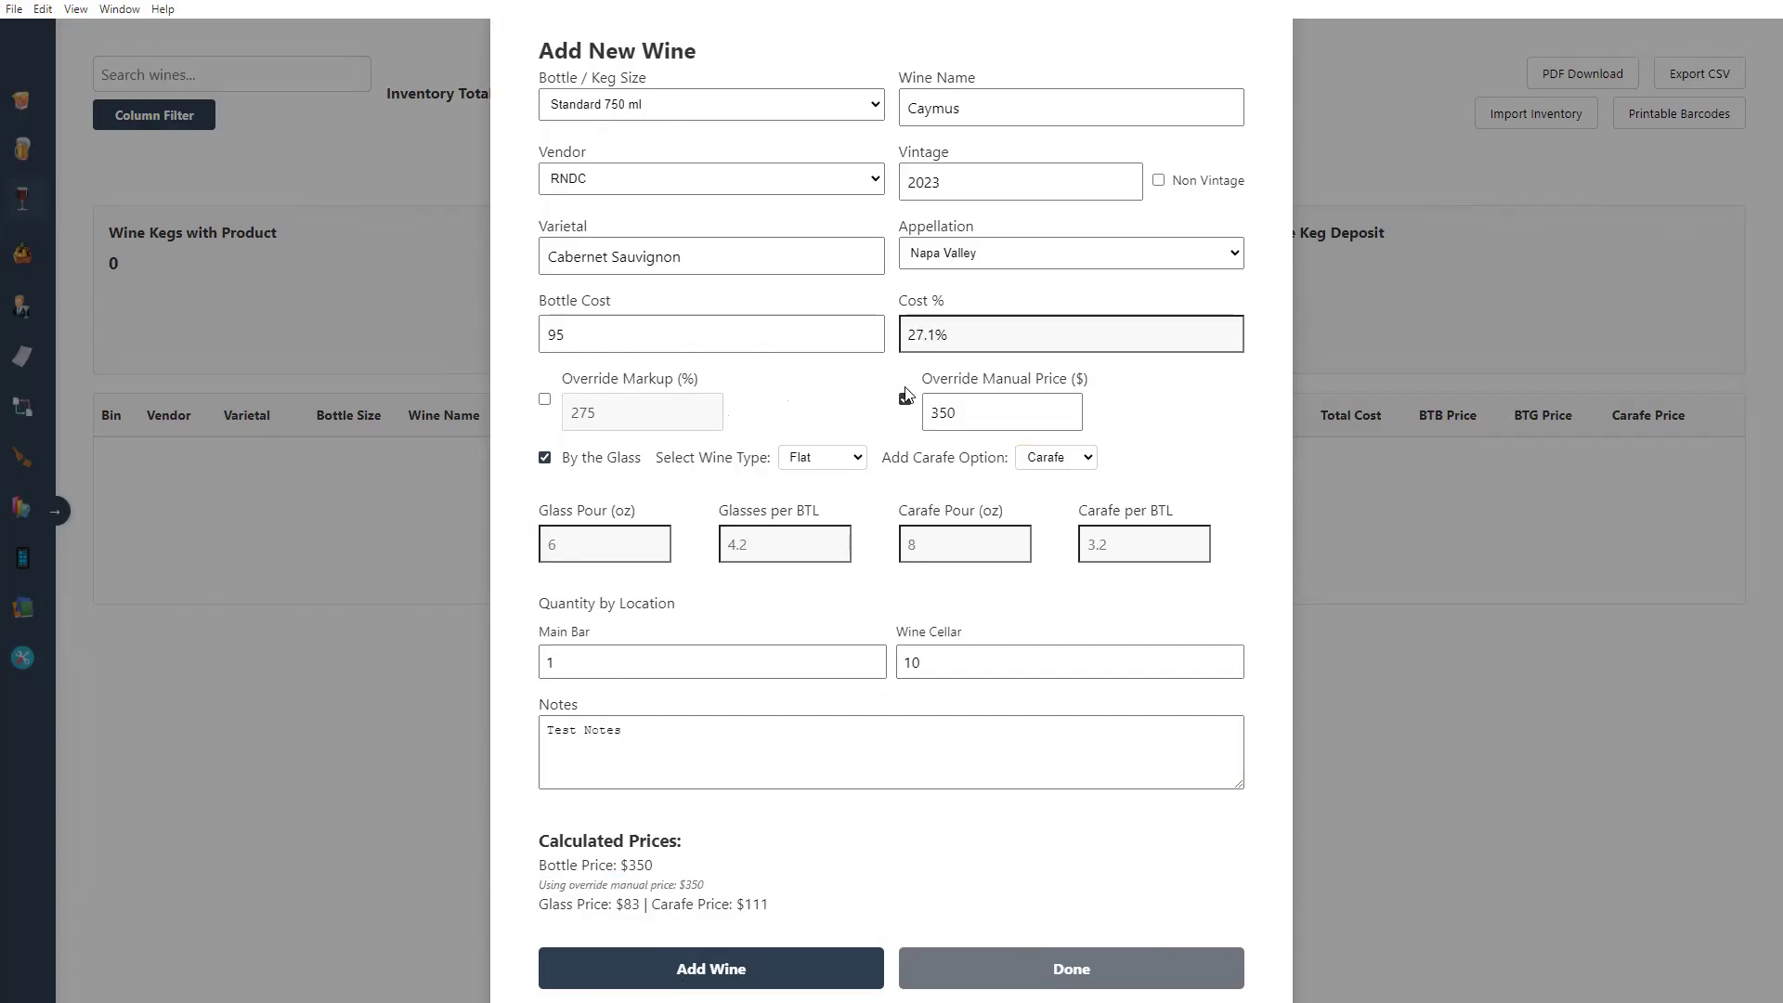
{"action": "left_click", "coordinate": [906, 399]}
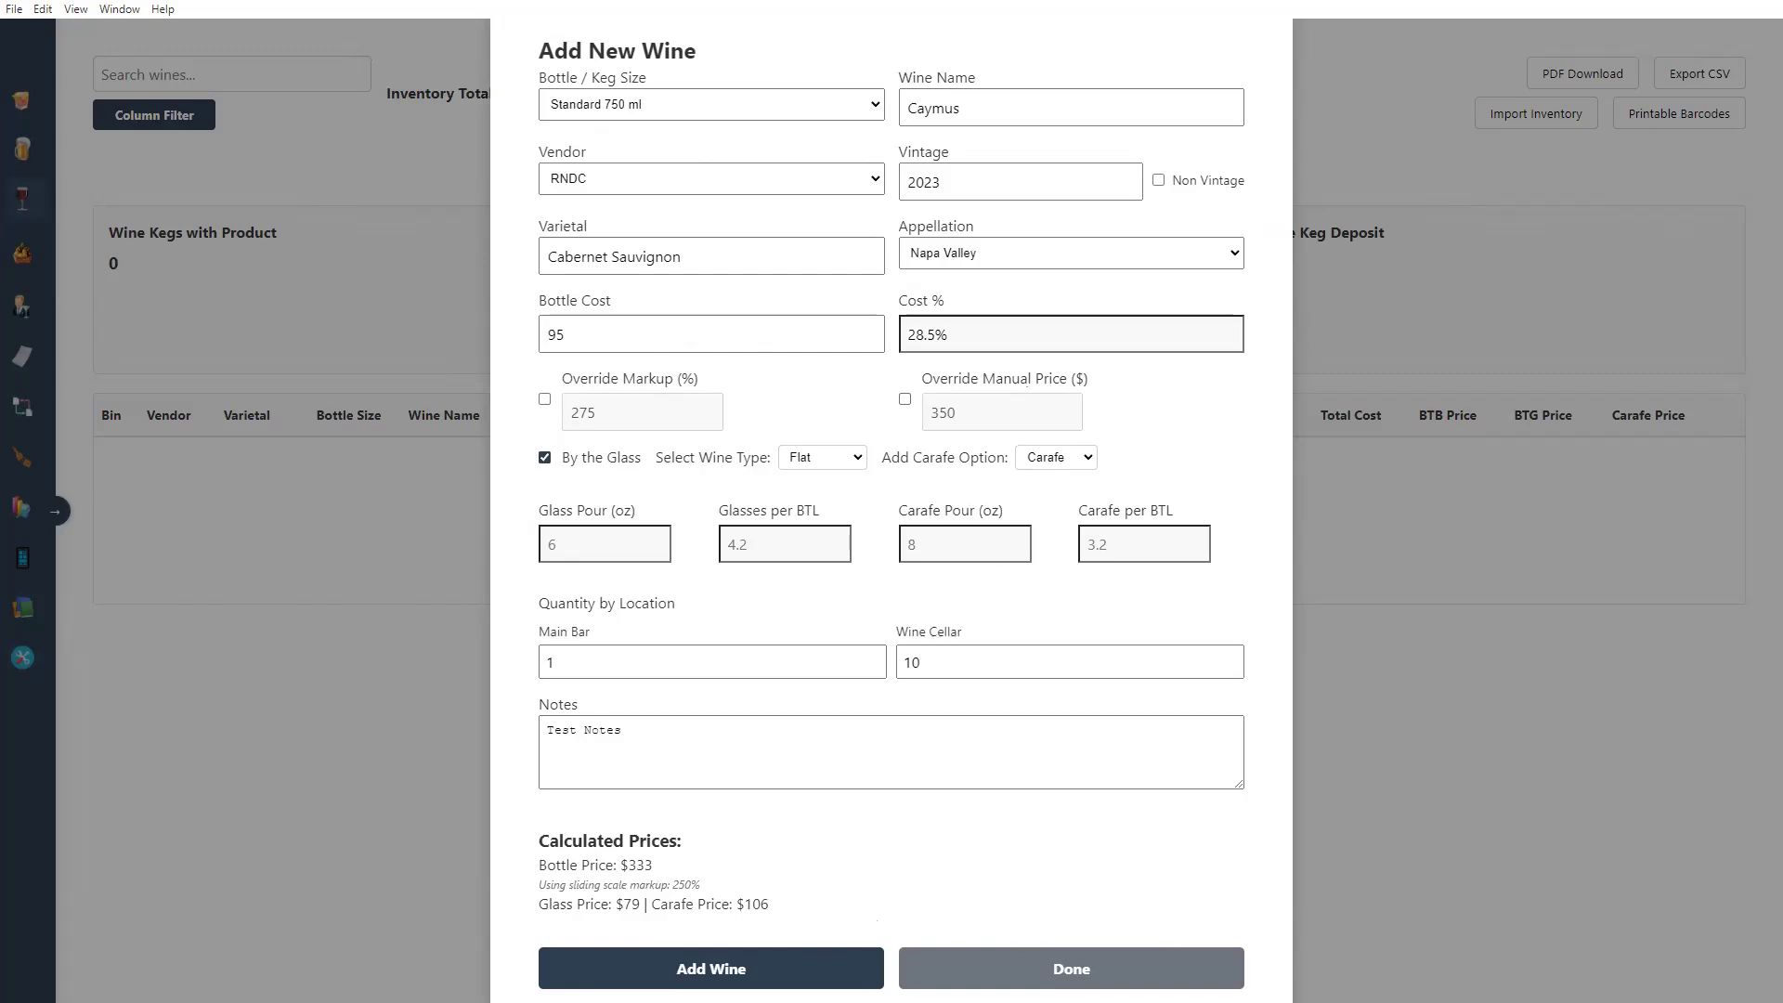
Step: Add the Caymus wine to the inventory and close the new wine form
{"action": "left_click", "coordinate": [712, 969]}
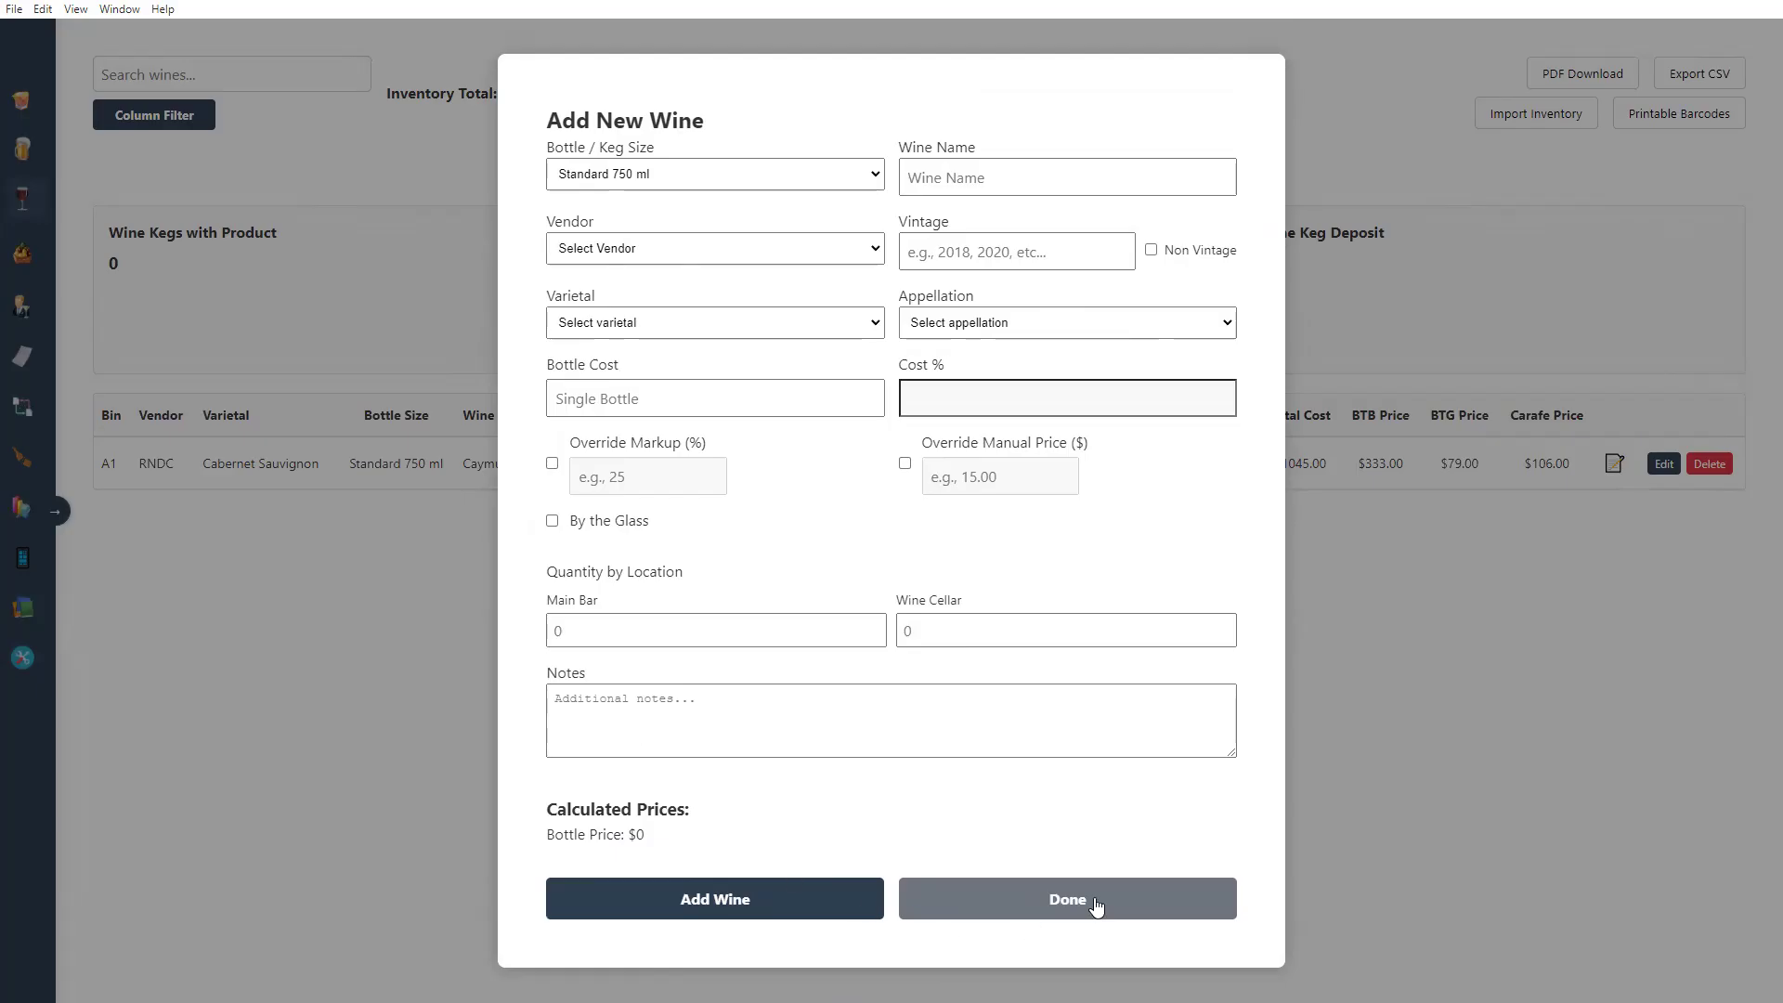
{"action": "left_click", "coordinate": [1062, 182]}
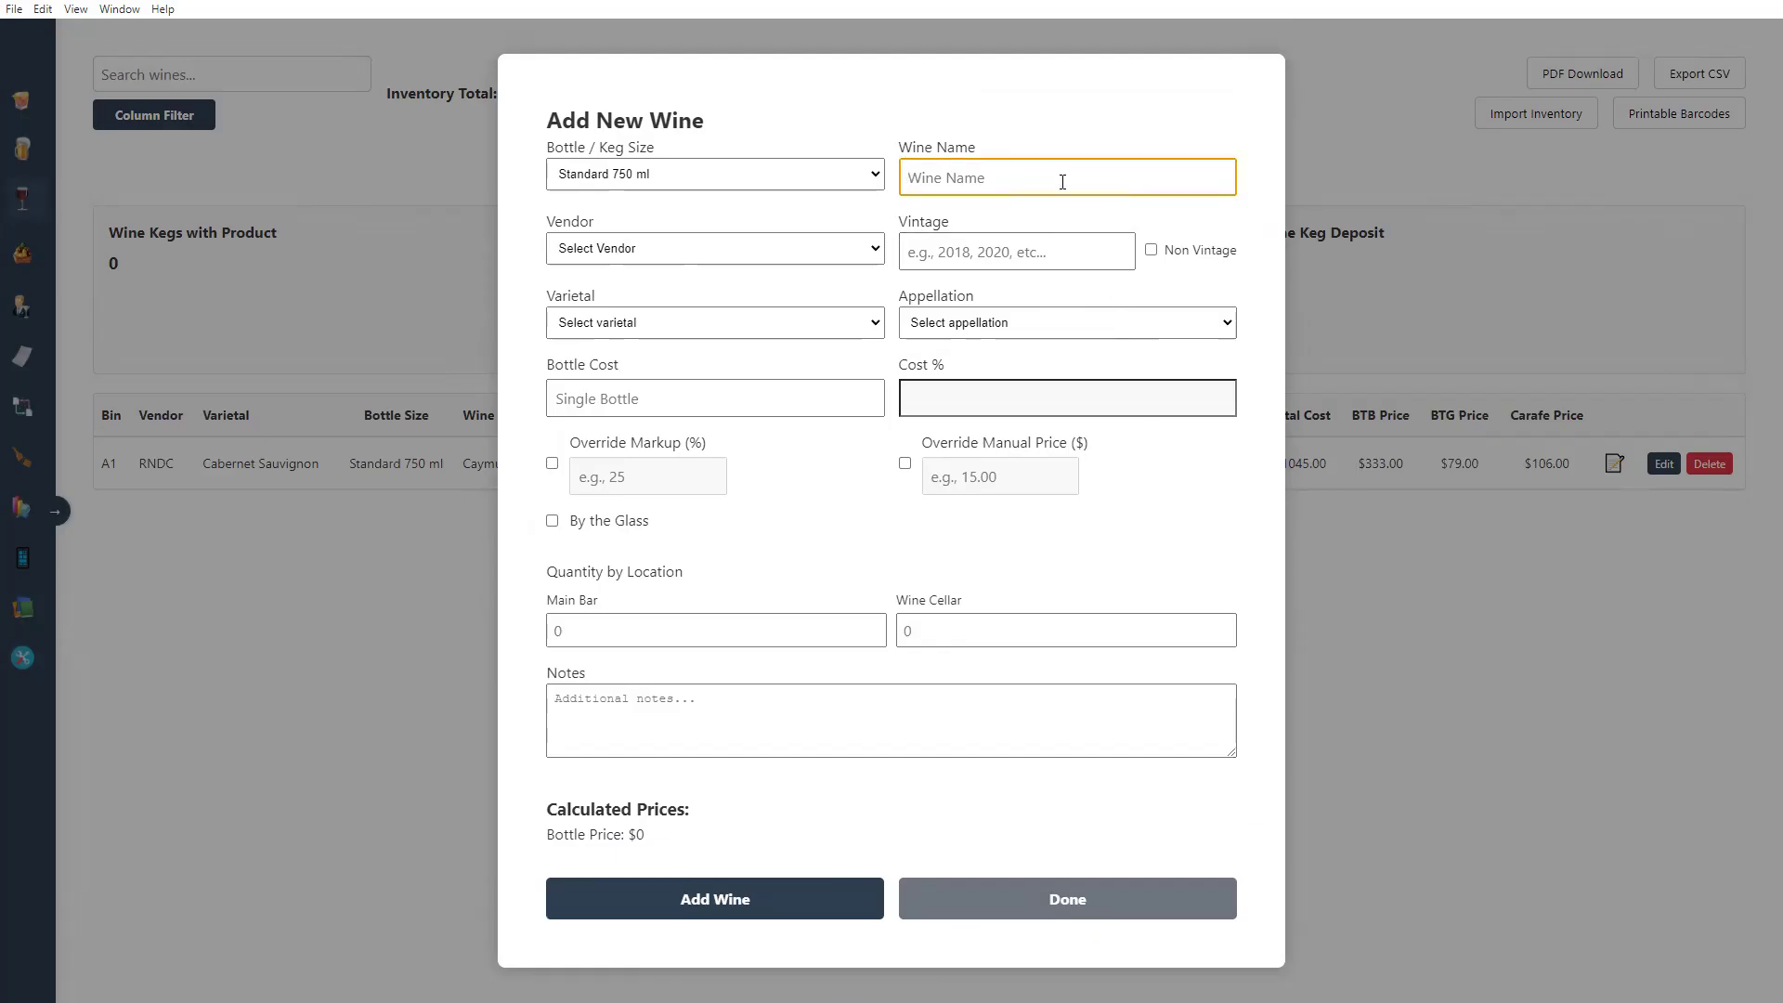
{"action": "left_click", "coordinate": [1064, 893]}
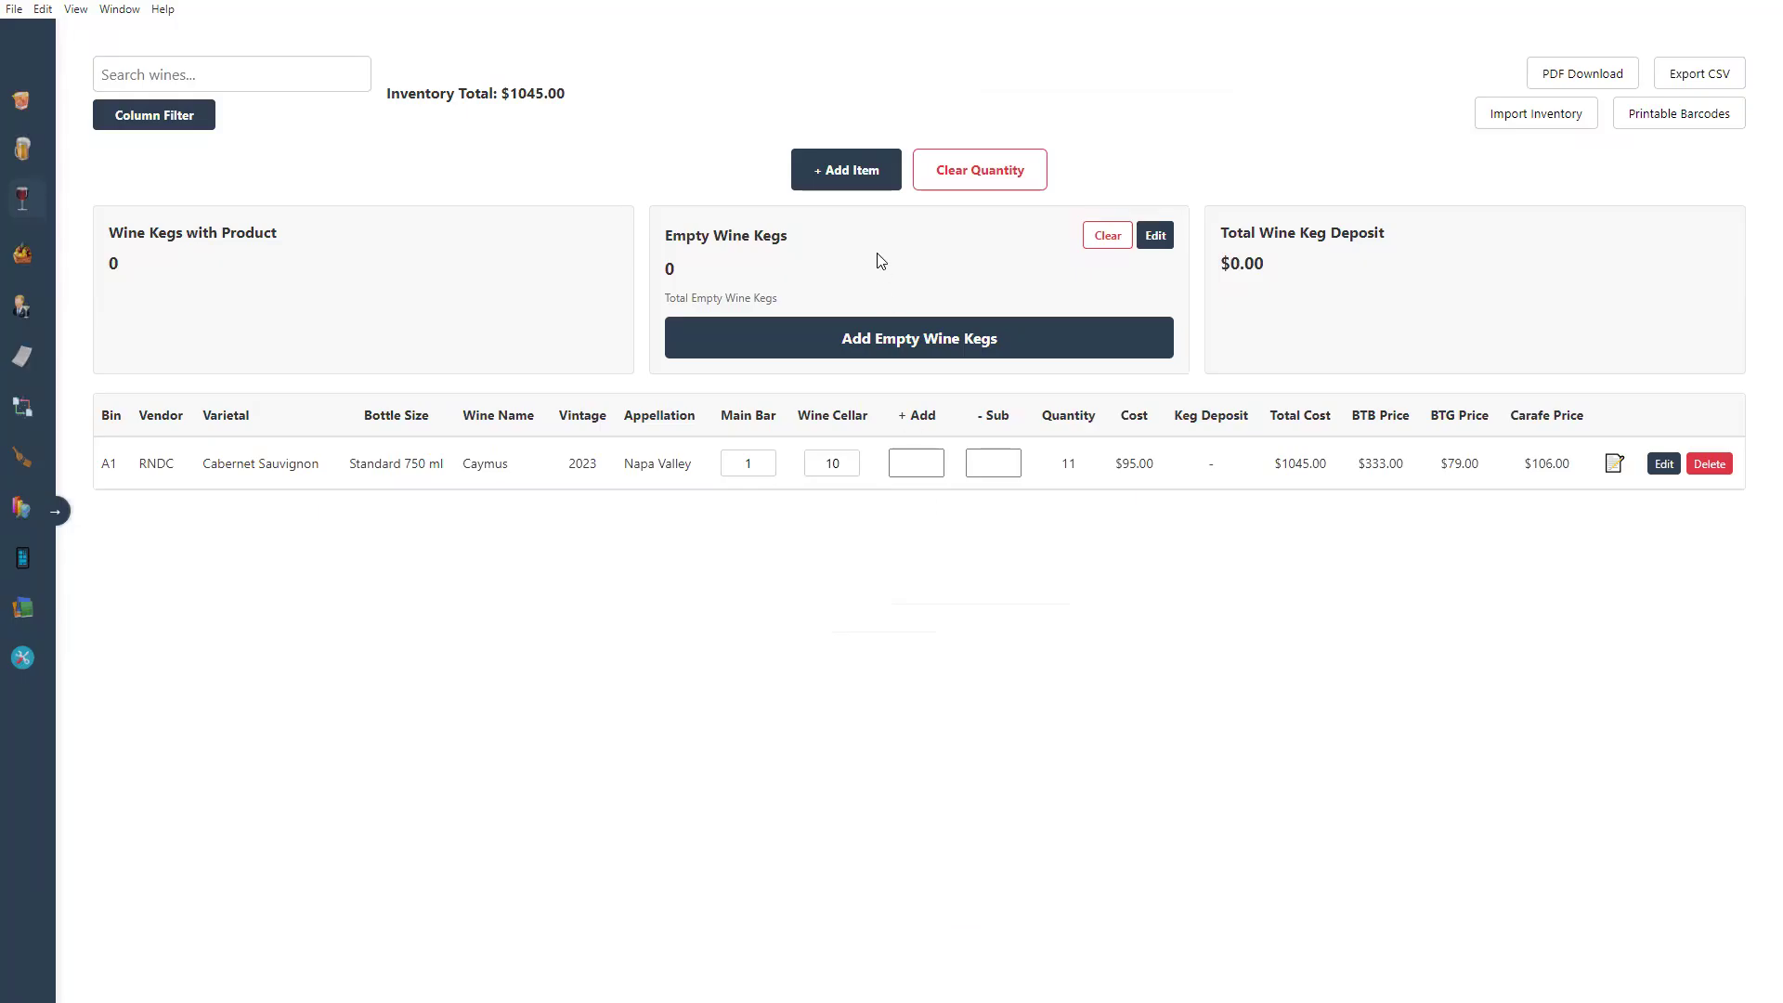
Step: Start a new wine entry named Plumpjack and choose SGW as its vendor
{"action": "left_click", "coordinate": [871, 182]}
{"action": "left_click", "coordinate": [977, 178]}
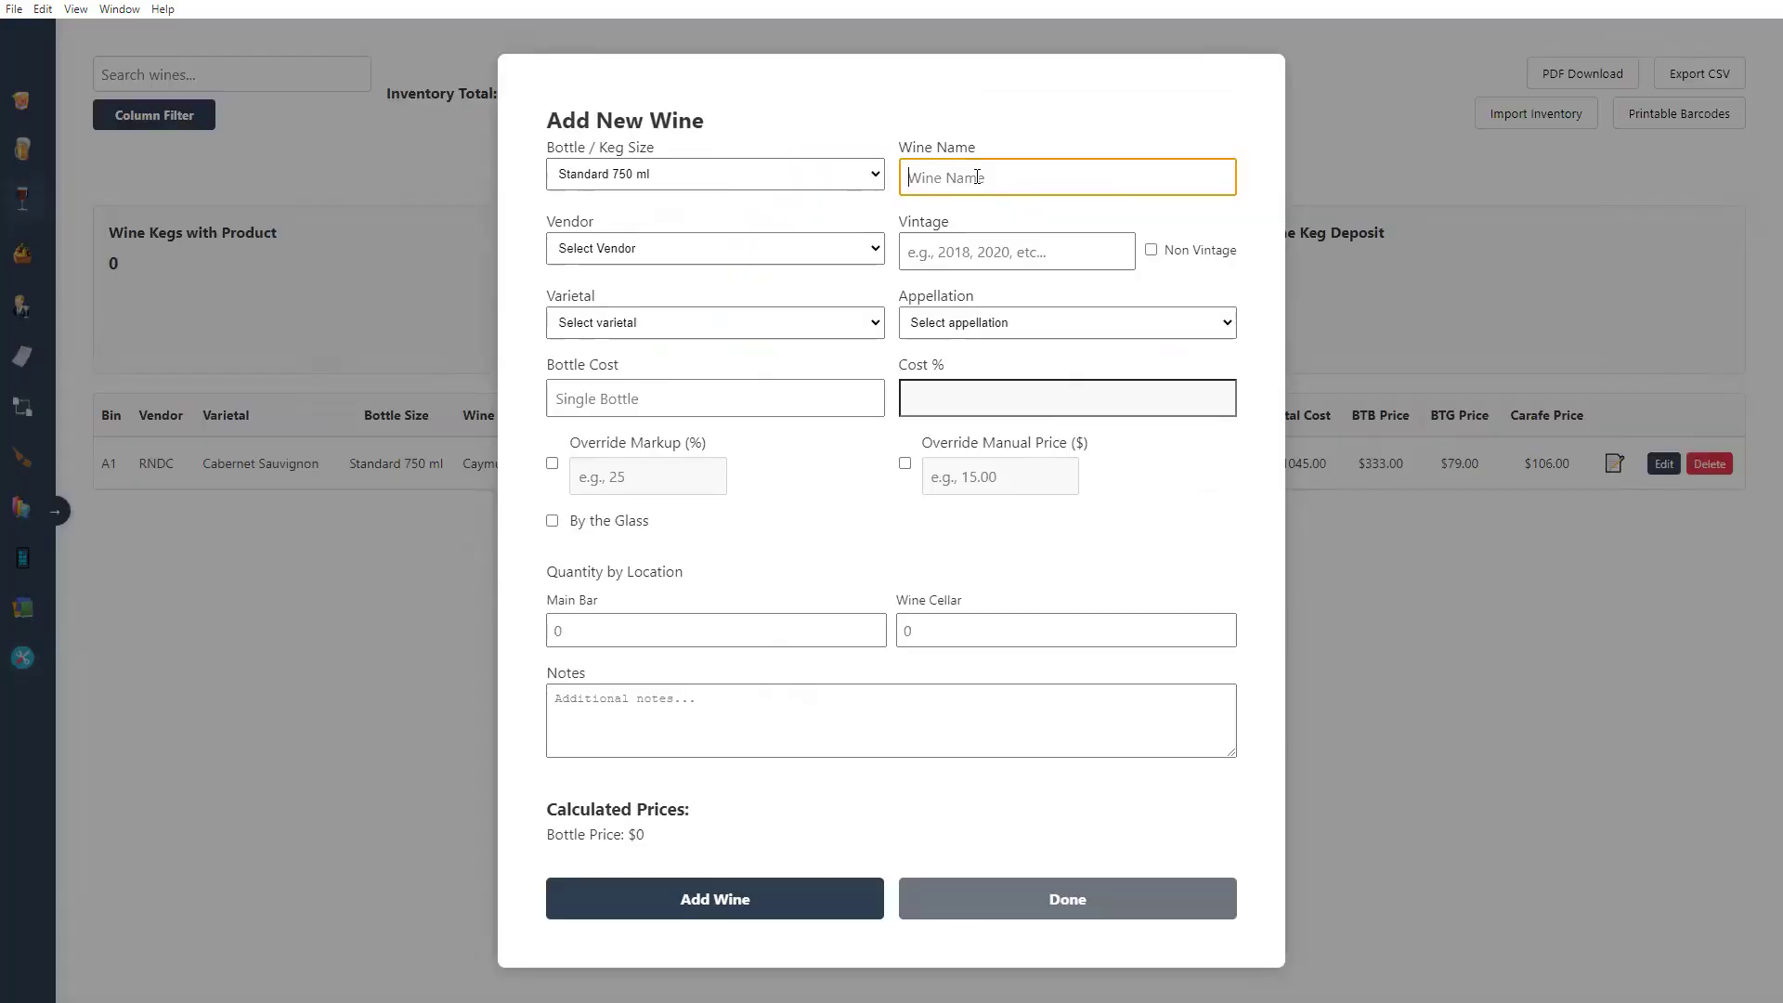
{"action": "type", "text": "Plumpjack"}
{"action": "key", "text": "Tab"}
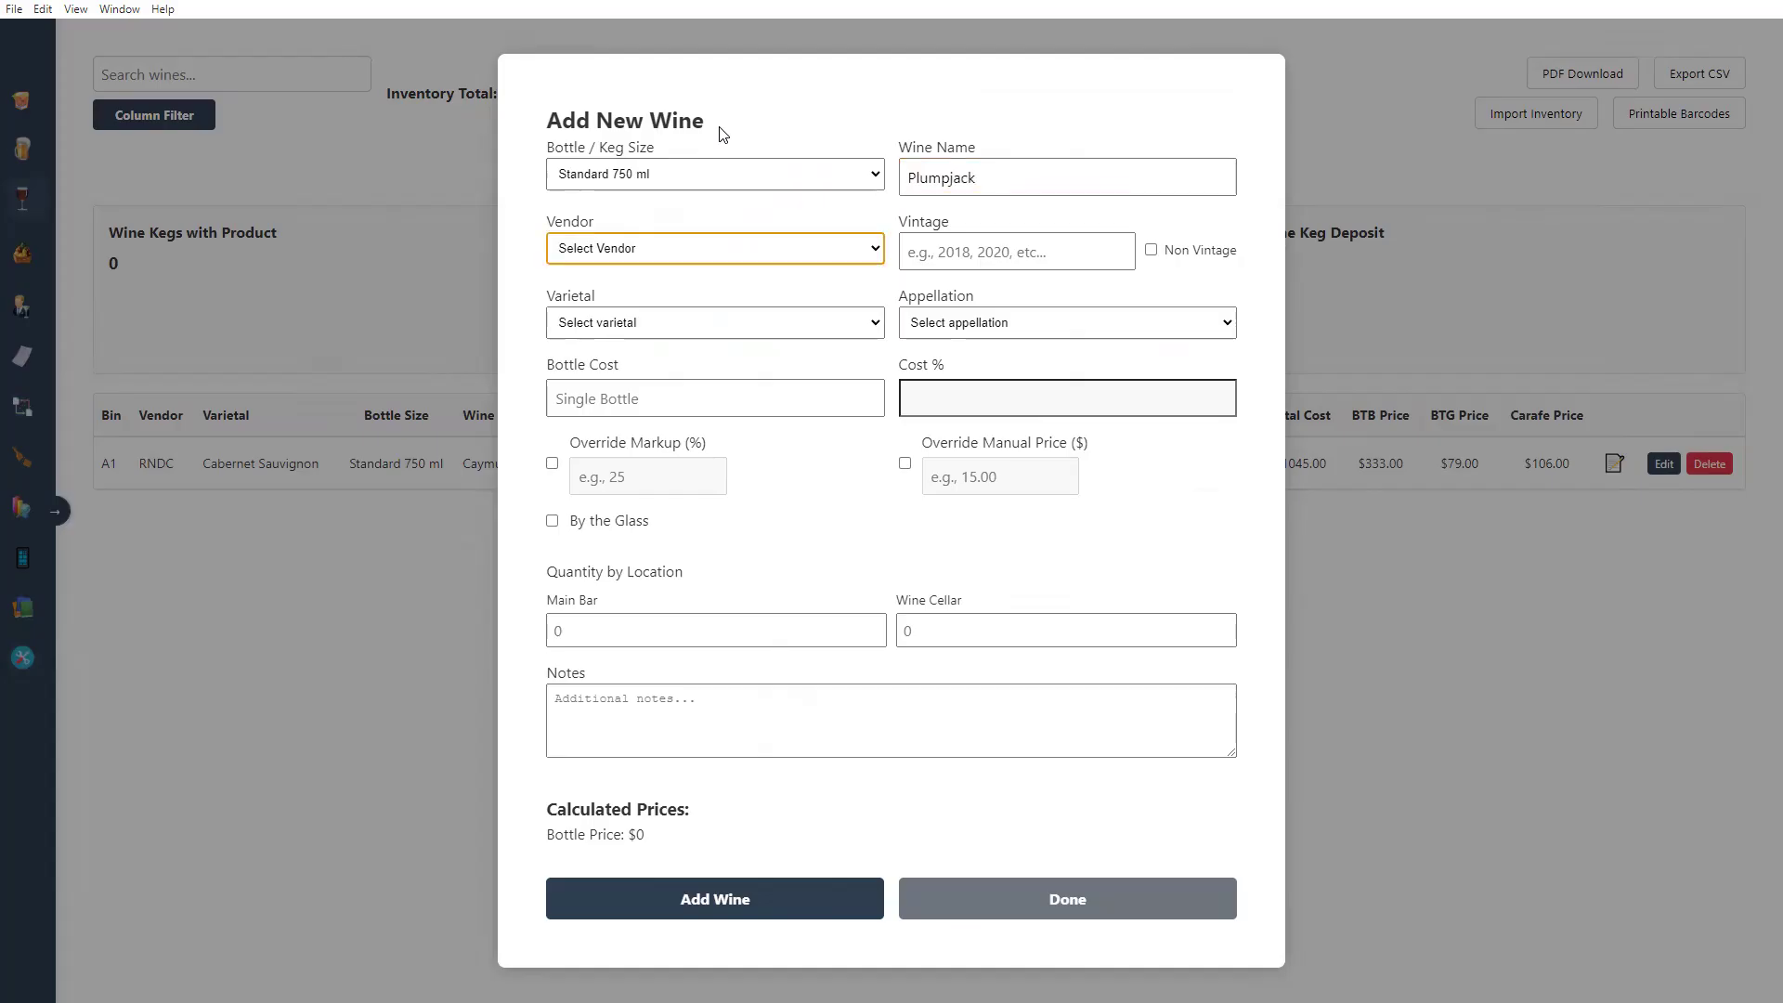
{"action": "key", "text": "Down"}
{"action": "left_click", "coordinate": [780, 312]}
{"action": "type", "text": "SGW"}
{"action": "key", "text": "Return"}
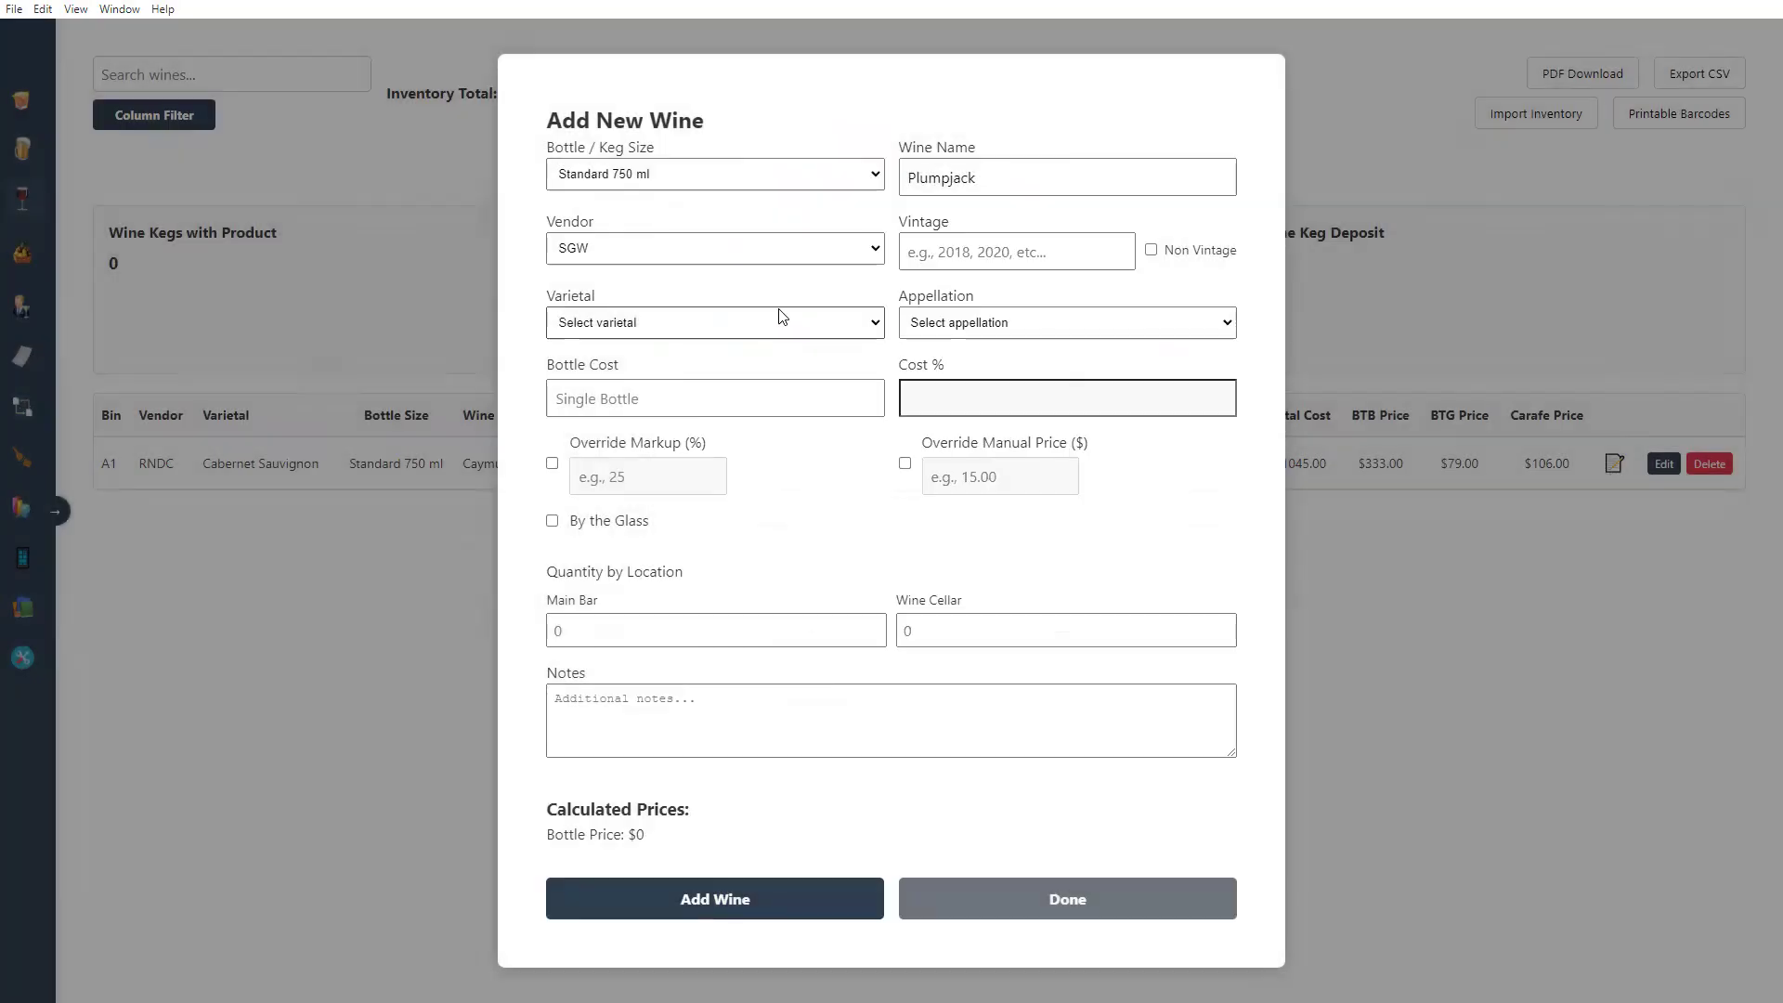
Step: Set Plumpjack's vintage to 2025, varietal to Chardonnay, appellation to Napa Valley and bottle cost to 100
{"action": "left_click", "coordinate": [956, 262]}
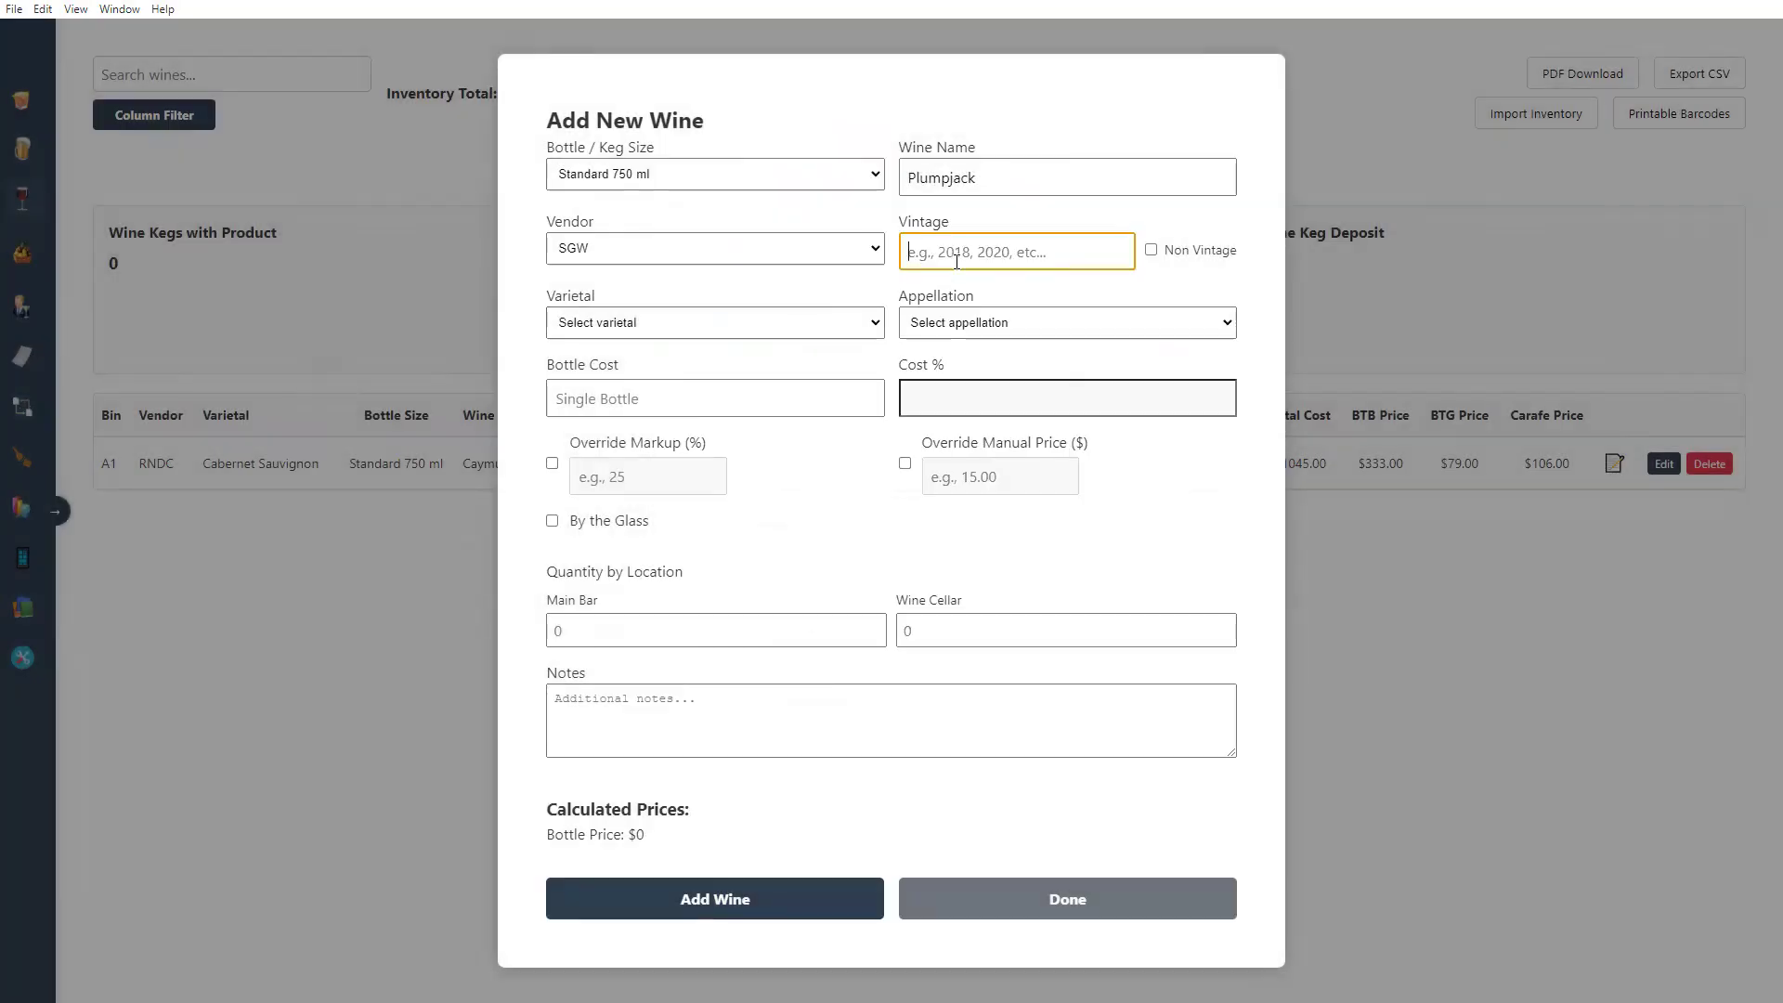
{"action": "type", "text": "20"}
{"action": "key", "text": "Tab"}
{"action": "key", "text": "Tab"}
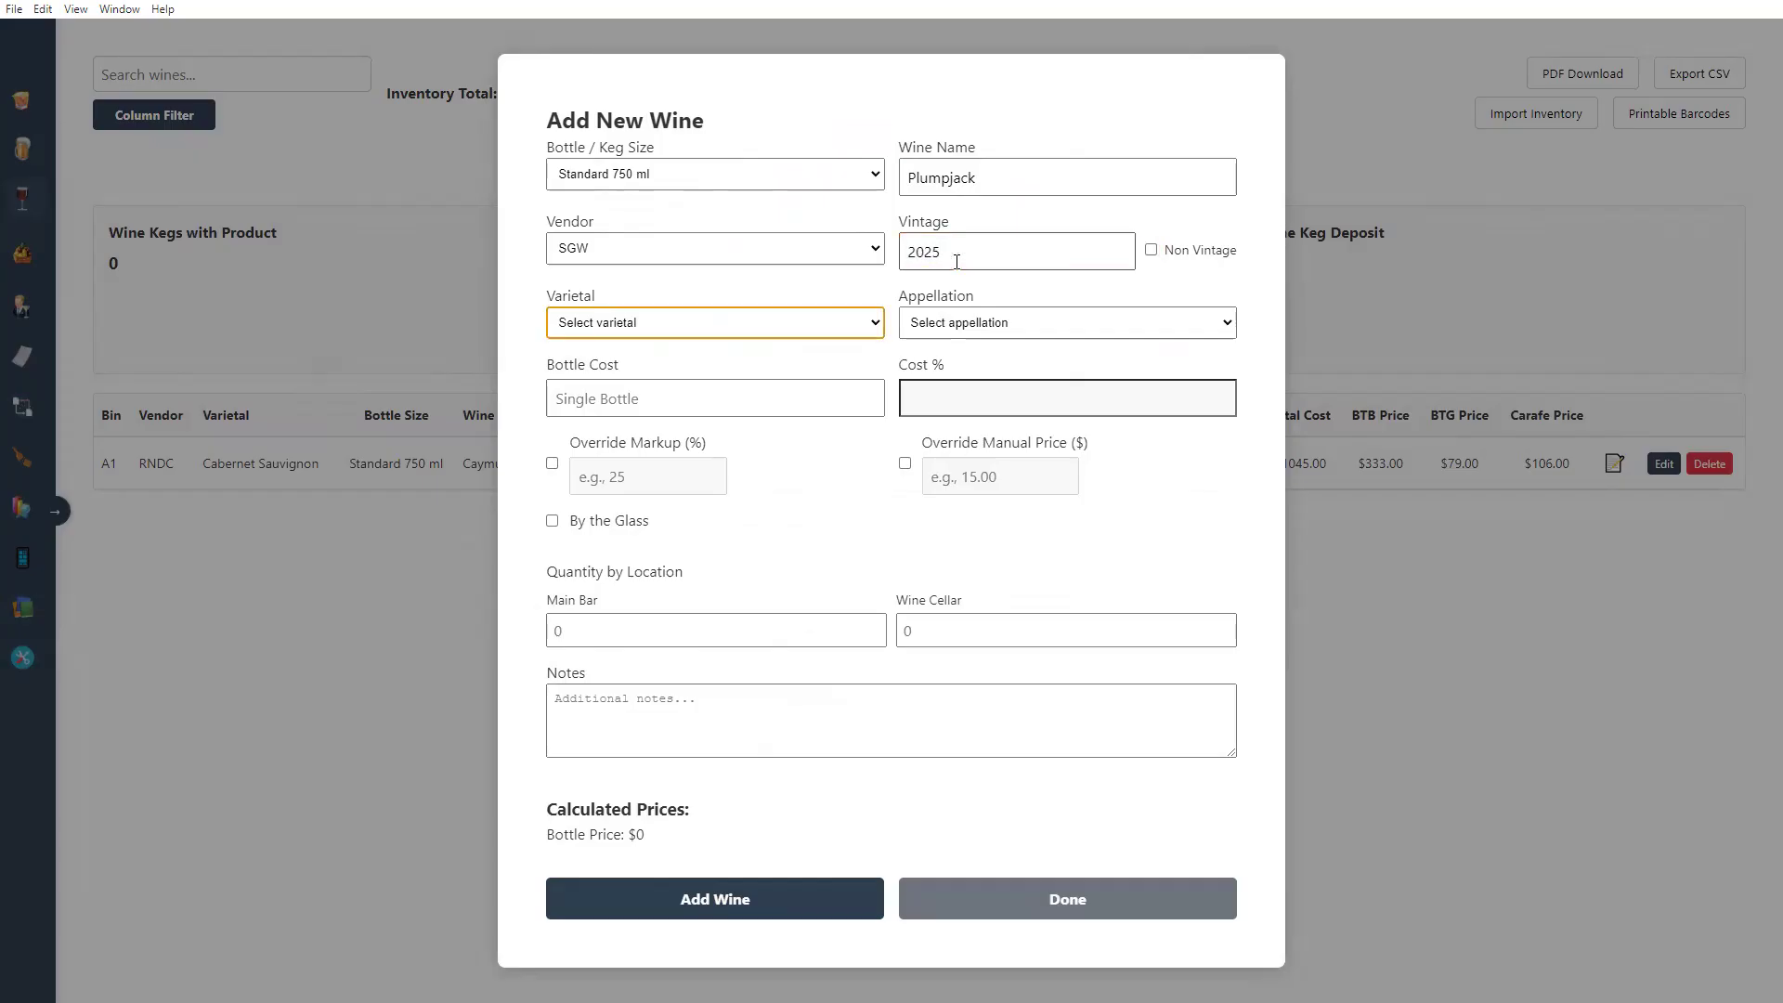
{"action": "type", "text": "chard"}
{"action": "key", "text": "Tab"}
{"action": "type", "text": "napa"}
{"action": "key", "text": "Tab"}
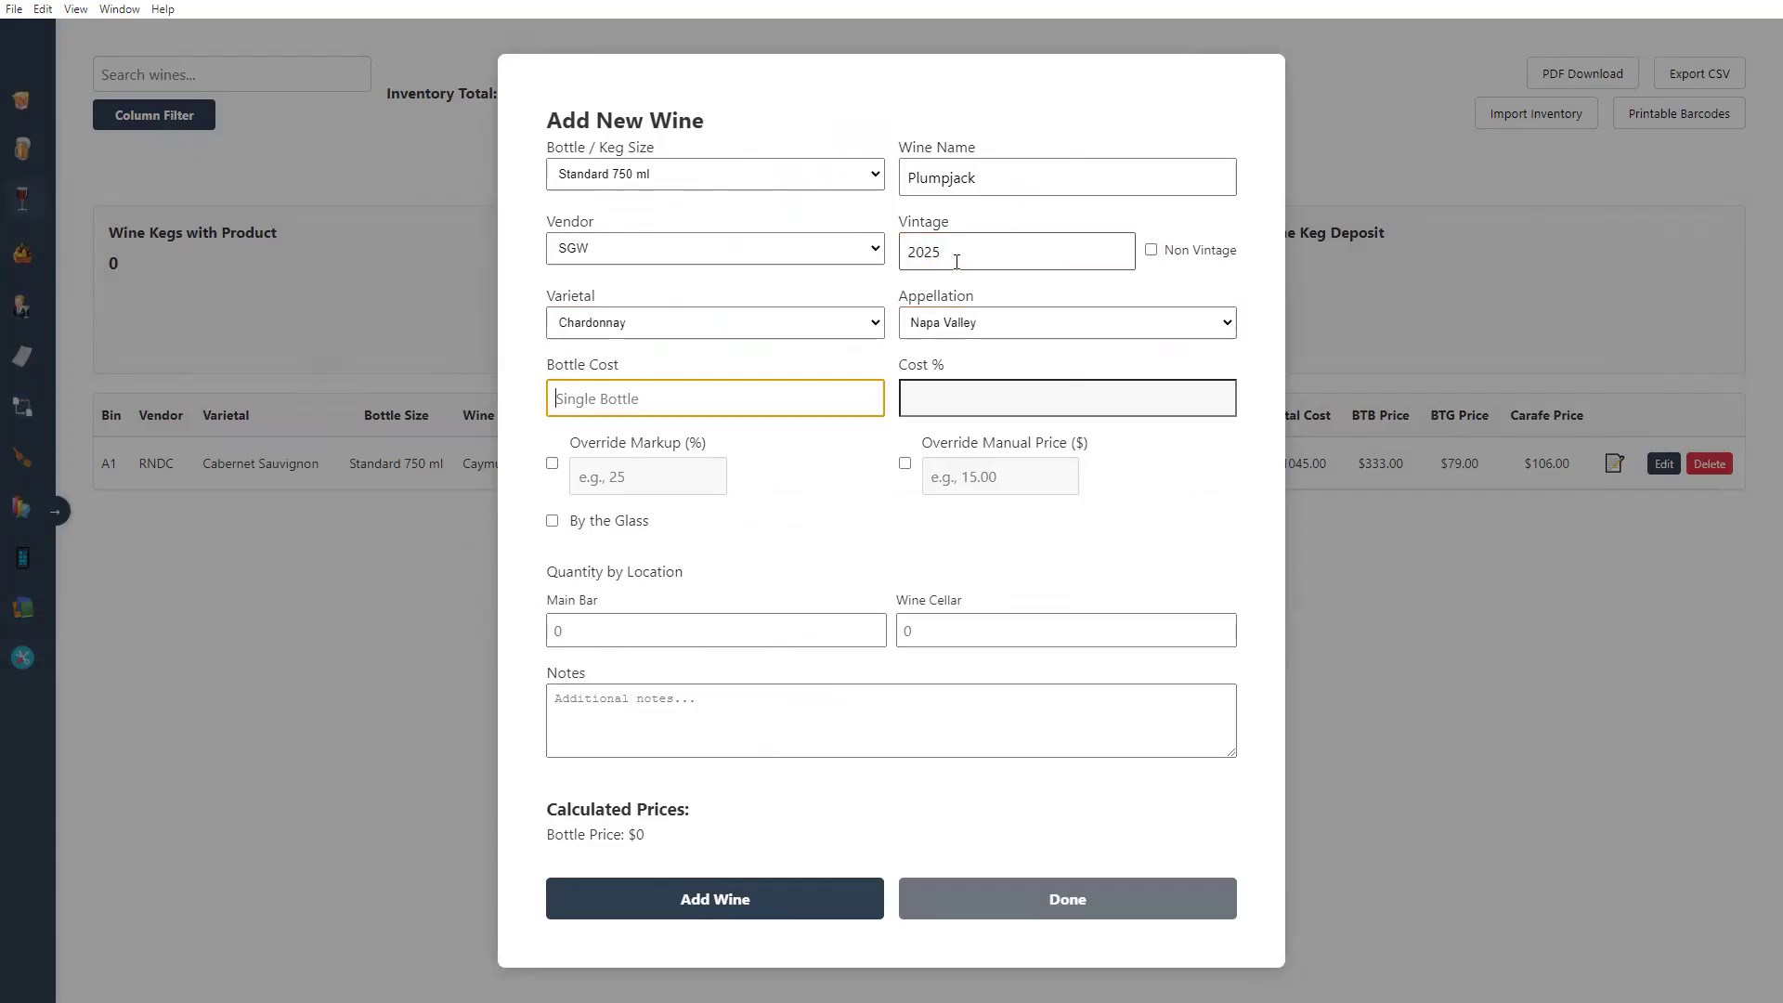
{"action": "type", "text": "100"}
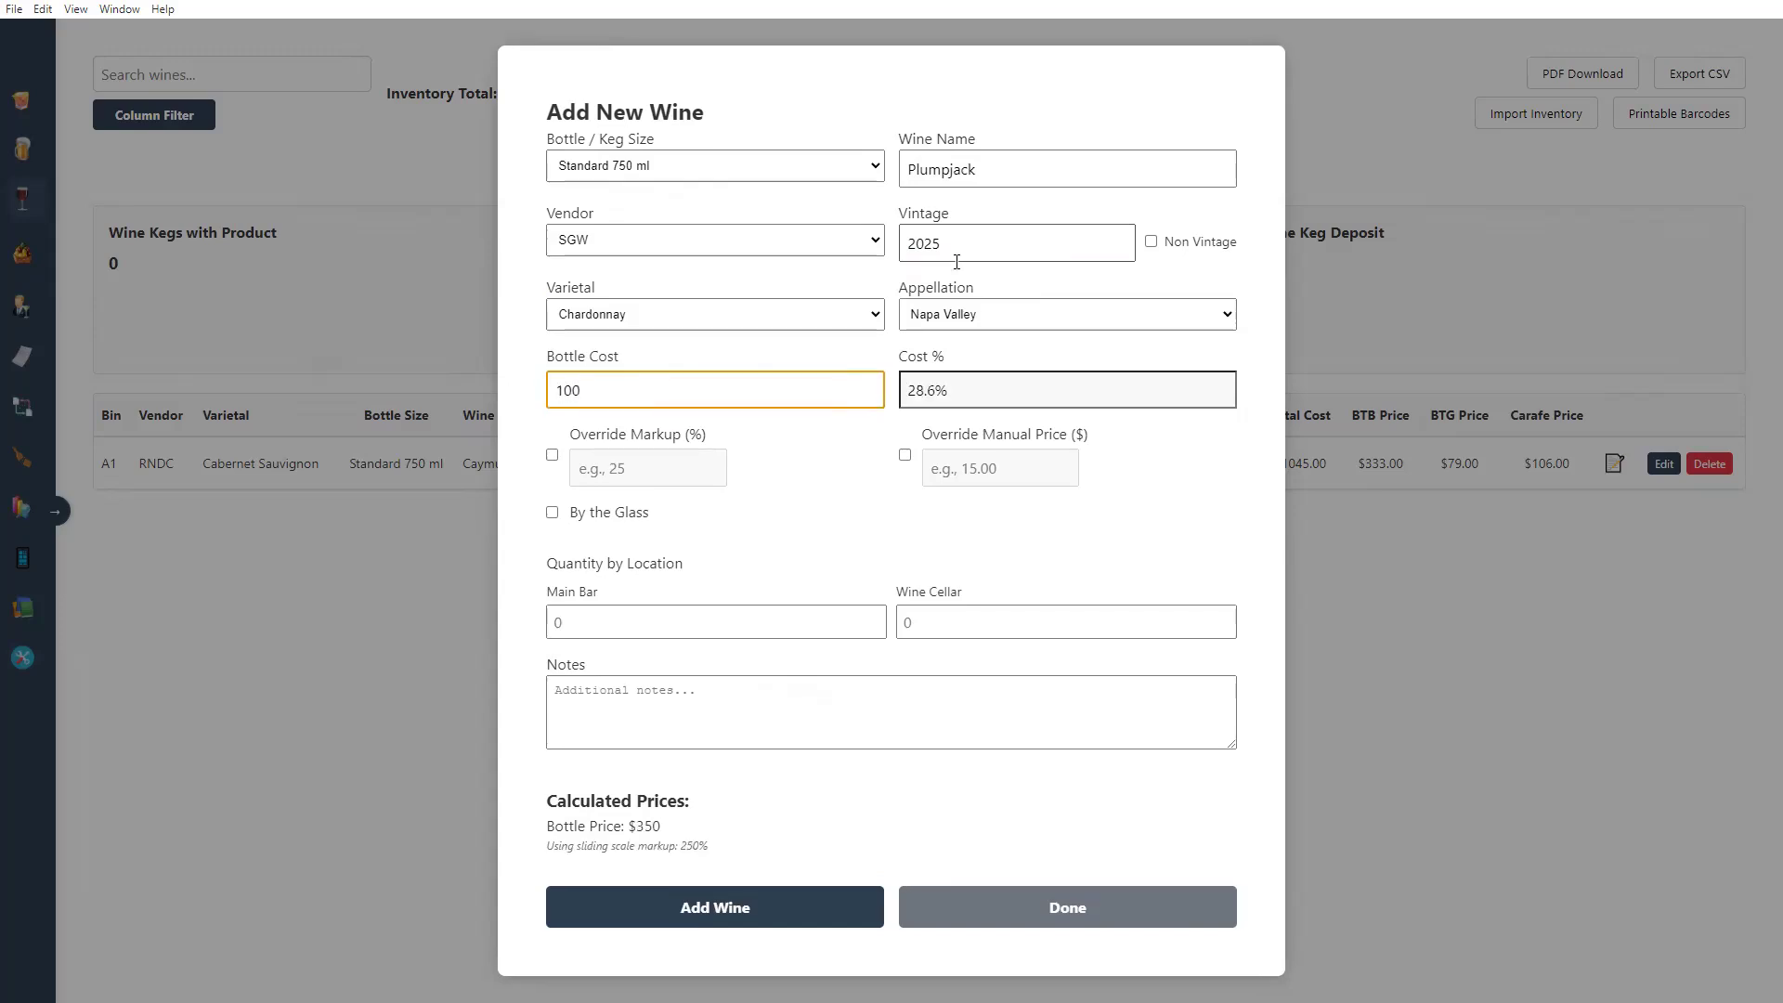
Step: Offer the Plumpjack wine by the glass with the Flat wine type
{"action": "left_click", "coordinate": [637, 514]}
{"action": "left_click", "coordinate": [851, 456]}
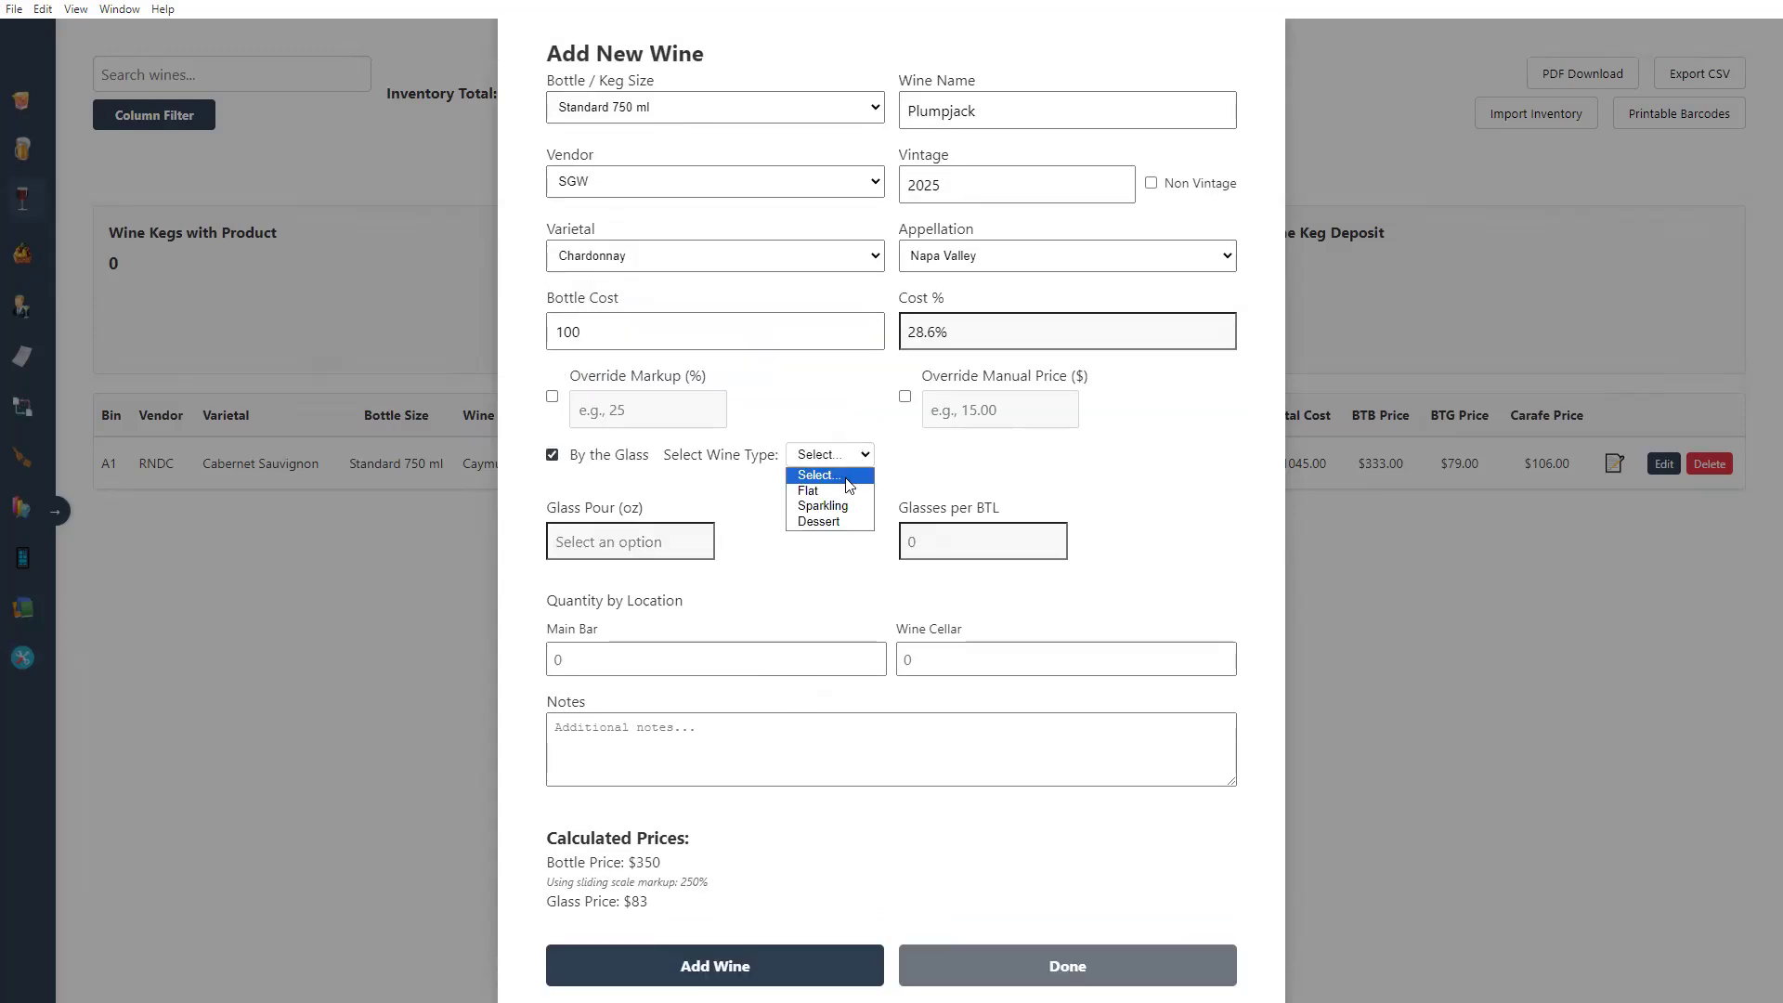
{"action": "left_click", "coordinate": [848, 490]}
Step: Add Plumpjack to the inventory with 2 bottles in the Main Bar and 5 in the Wine Cellar, closing the form
{"action": "left_click", "coordinate": [706, 662]}
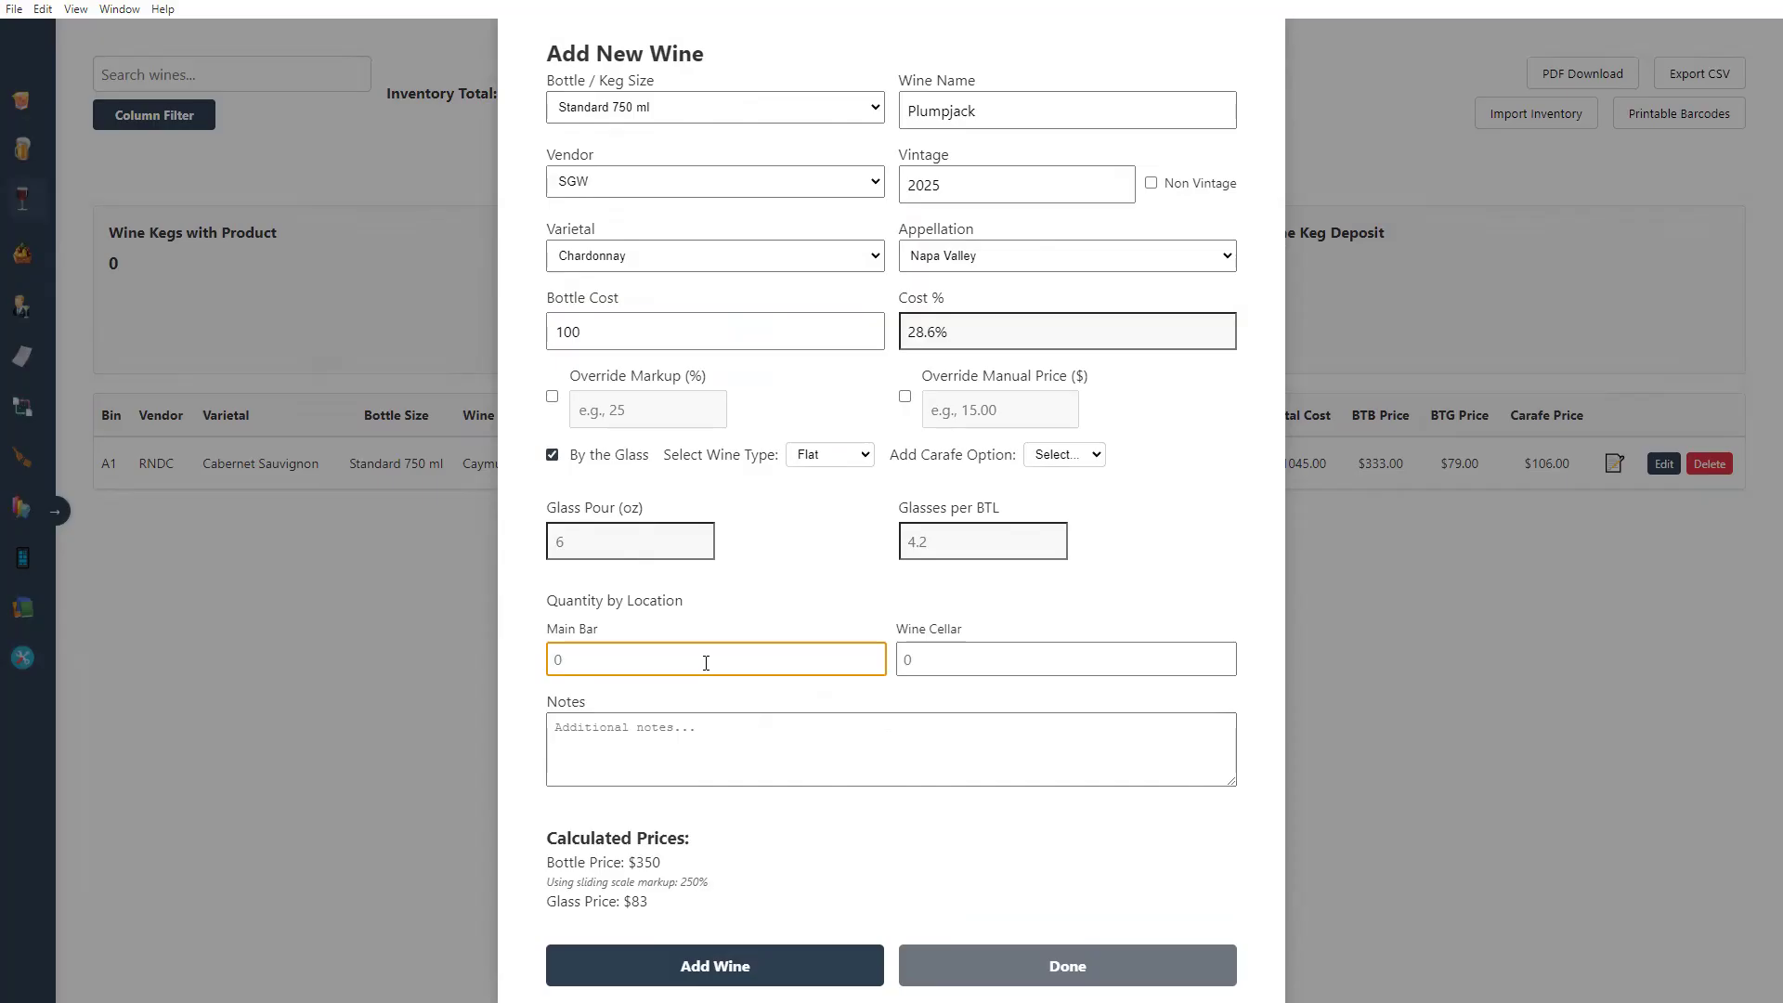
{"action": "key", "text": "Tab"}
{"action": "type", "text": "1"}
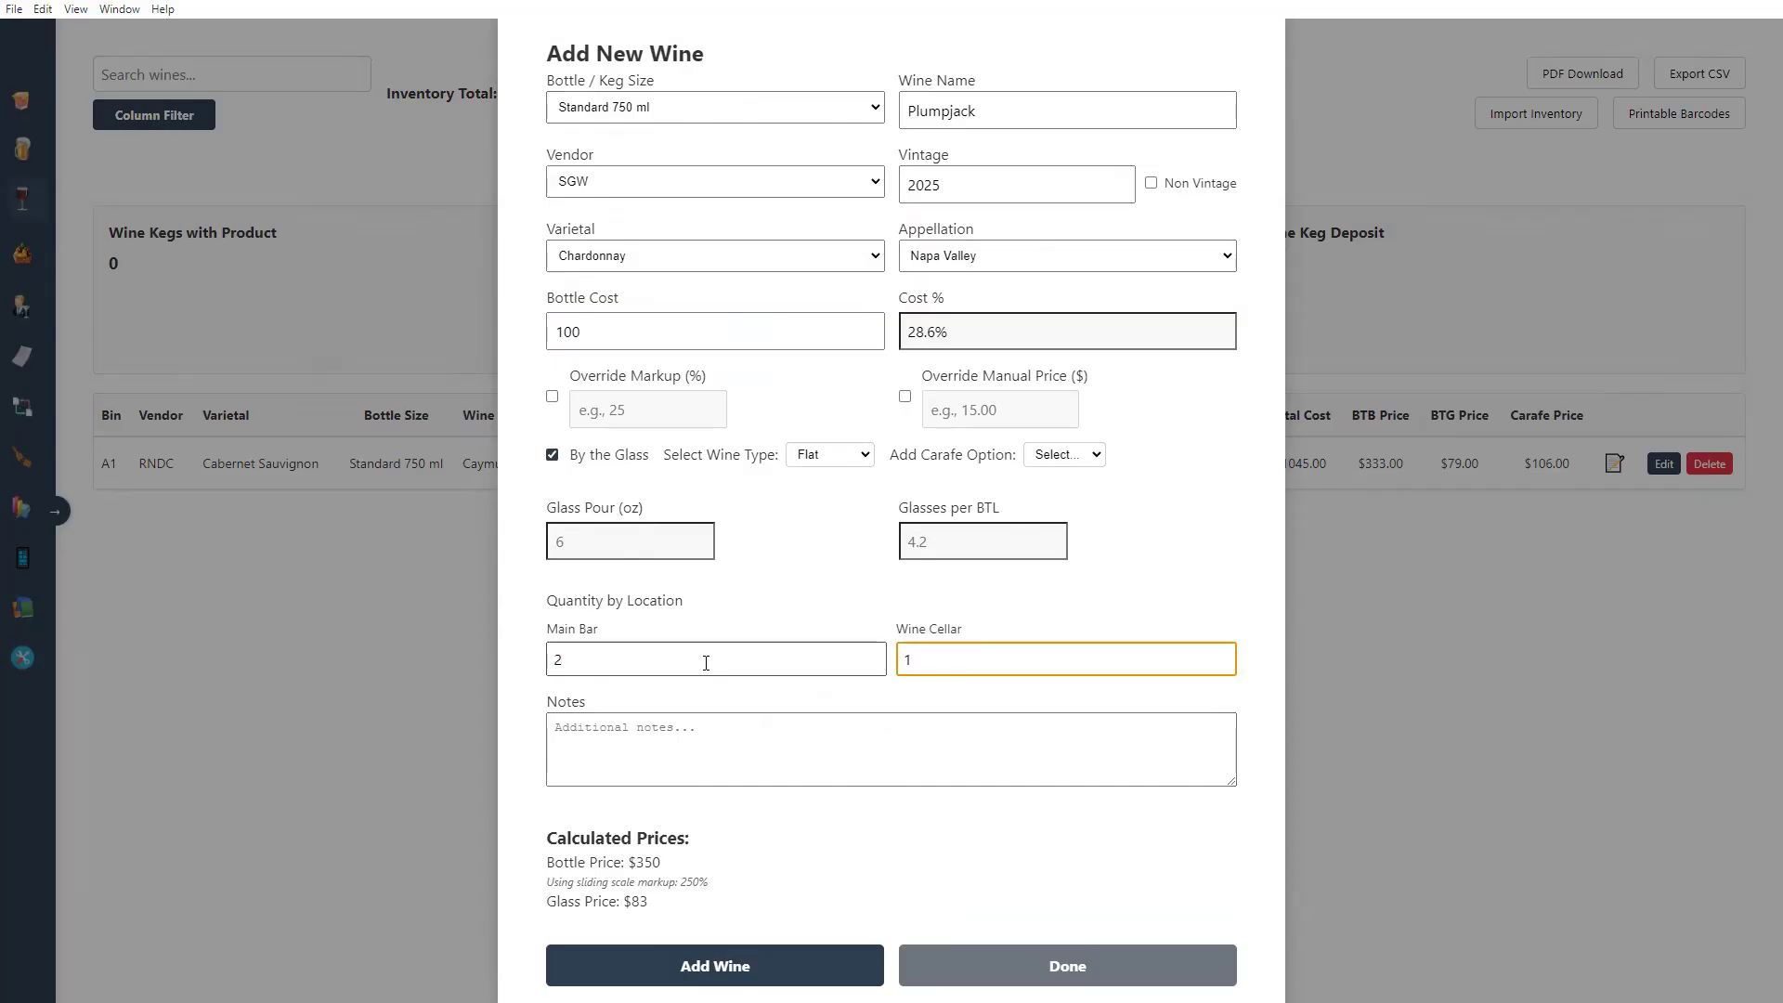
{"action": "left_click", "coordinate": [752, 964]}
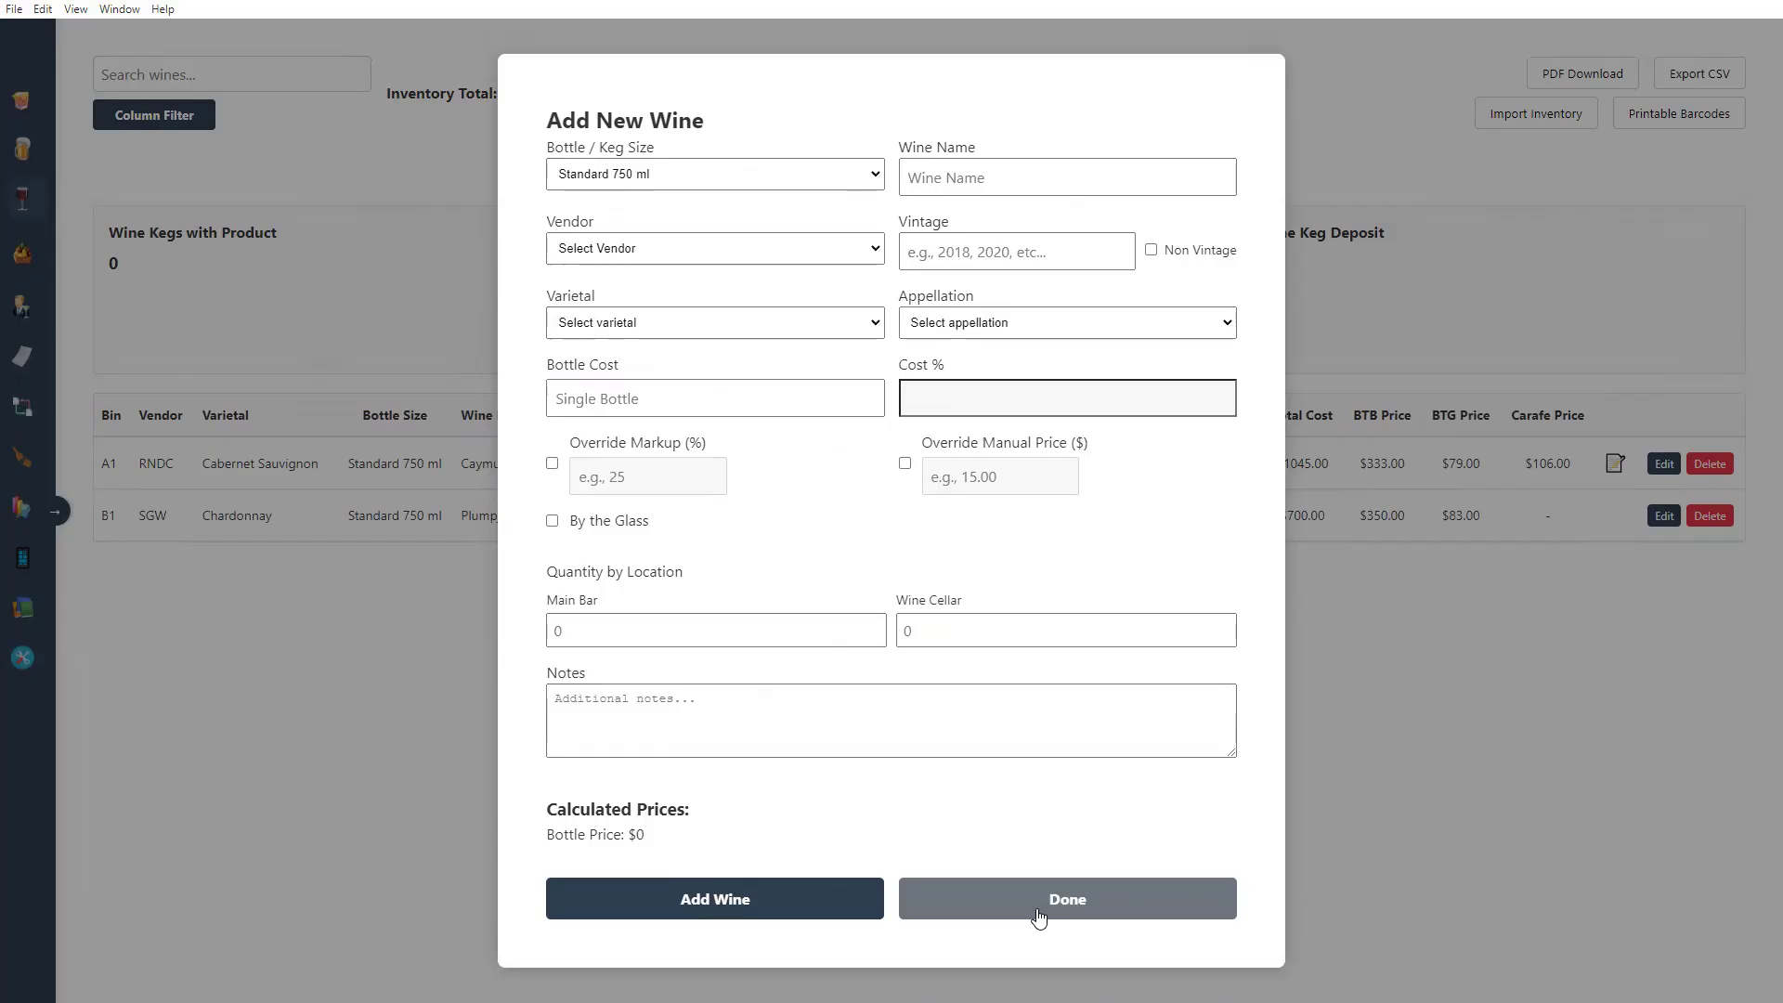
{"action": "left_click", "coordinate": [1033, 908]}
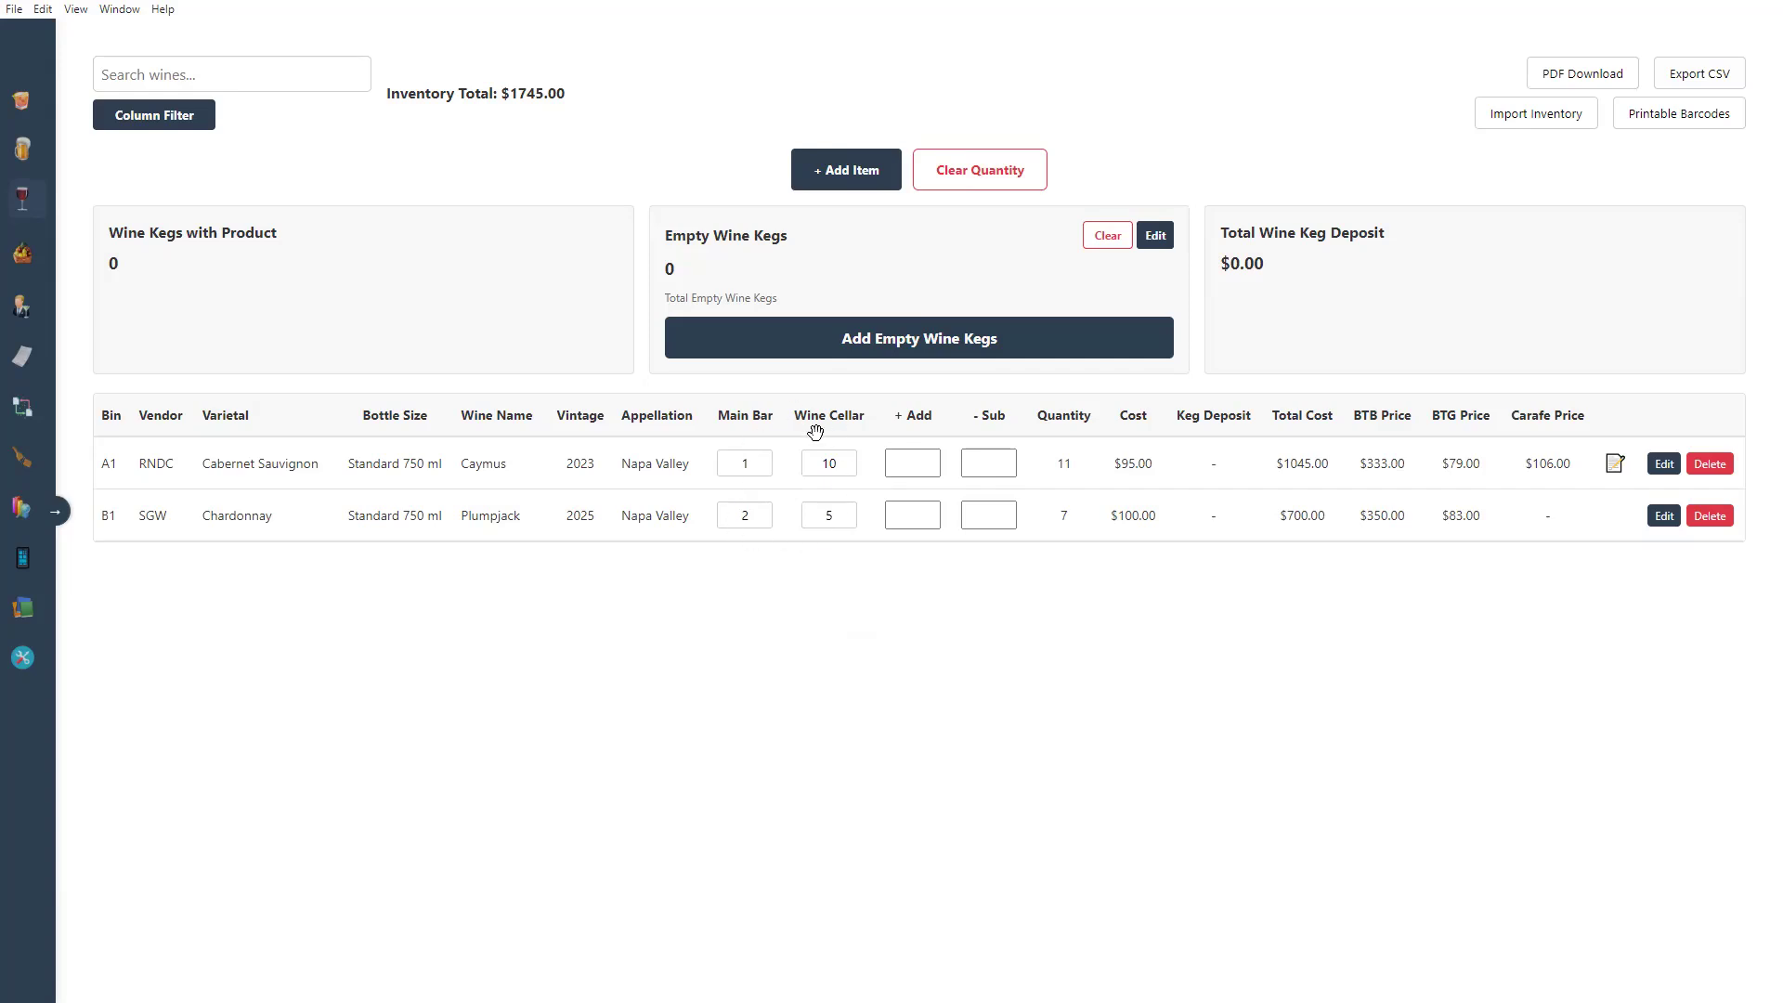
Step: Move through the quantity cells of both wines in the inventory table to check how cell navigation works
{"action": "left_click", "coordinate": [750, 461]}
{"action": "key", "text": "Return"}
{"action": "key", "text": "Right"}
{"action": "key", "text": "Up"}
{"action": "key", "text": "Left"}
{"action": "key", "text": "Down"}
{"action": "key", "text": "Right"}
{"action": "key", "text": "Up"}
{"action": "key", "text": "Left"}
{"action": "key", "text": "Down"}
{"action": "key", "text": "Right"}
{"action": "key", "text": "Up"}
{"action": "key", "text": "Left"}
{"action": "key", "text": "Right"}
{"action": "key", "text": "Right"}
{"action": "key", "text": "Right"}
{"action": "key", "text": "Return"}
{"action": "key", "text": "Tab"}
{"action": "key", "text": "Tab"}
{"action": "key", "text": "Tab"}
{"action": "key", "text": "Tab"}
{"action": "key", "text": "Tab"}
{"action": "key", "text": "Tab"}
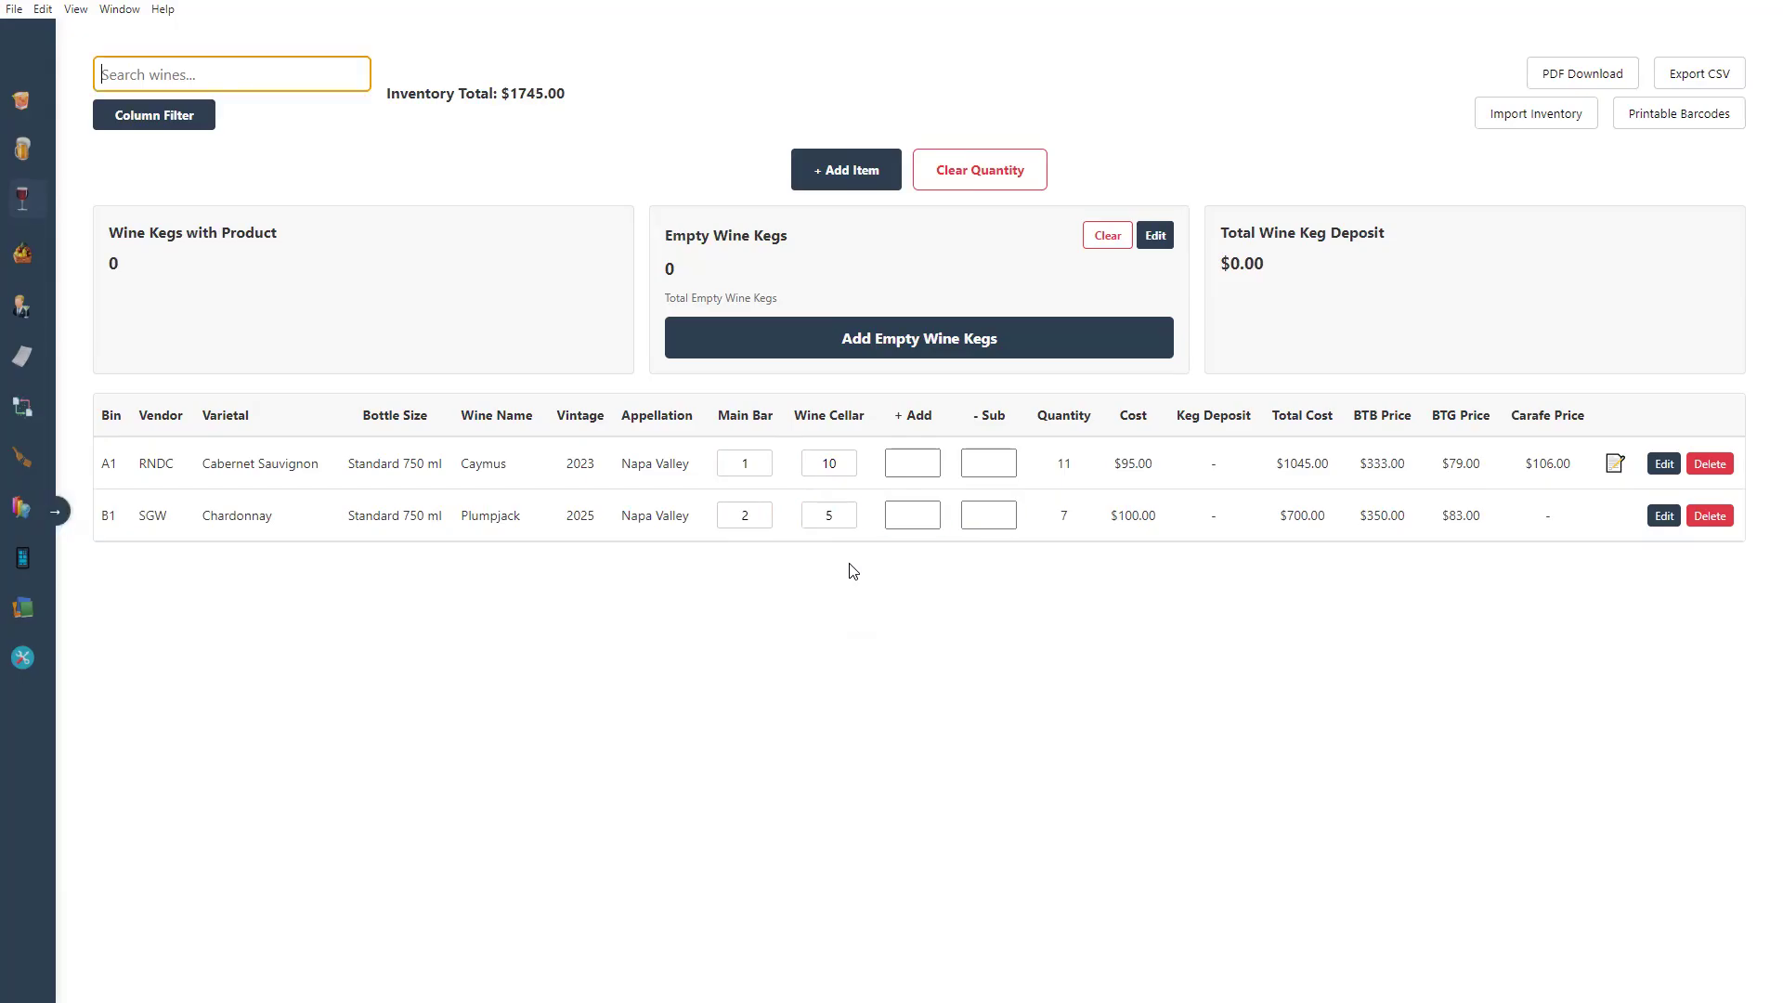
{"action": "left_click", "coordinate": [850, 570]}
Step: Re-enter 1 as the Caymus Main Bar quantity, then add 6 bottles and subtract 3 in its row
{"action": "left_click", "coordinate": [746, 461]}
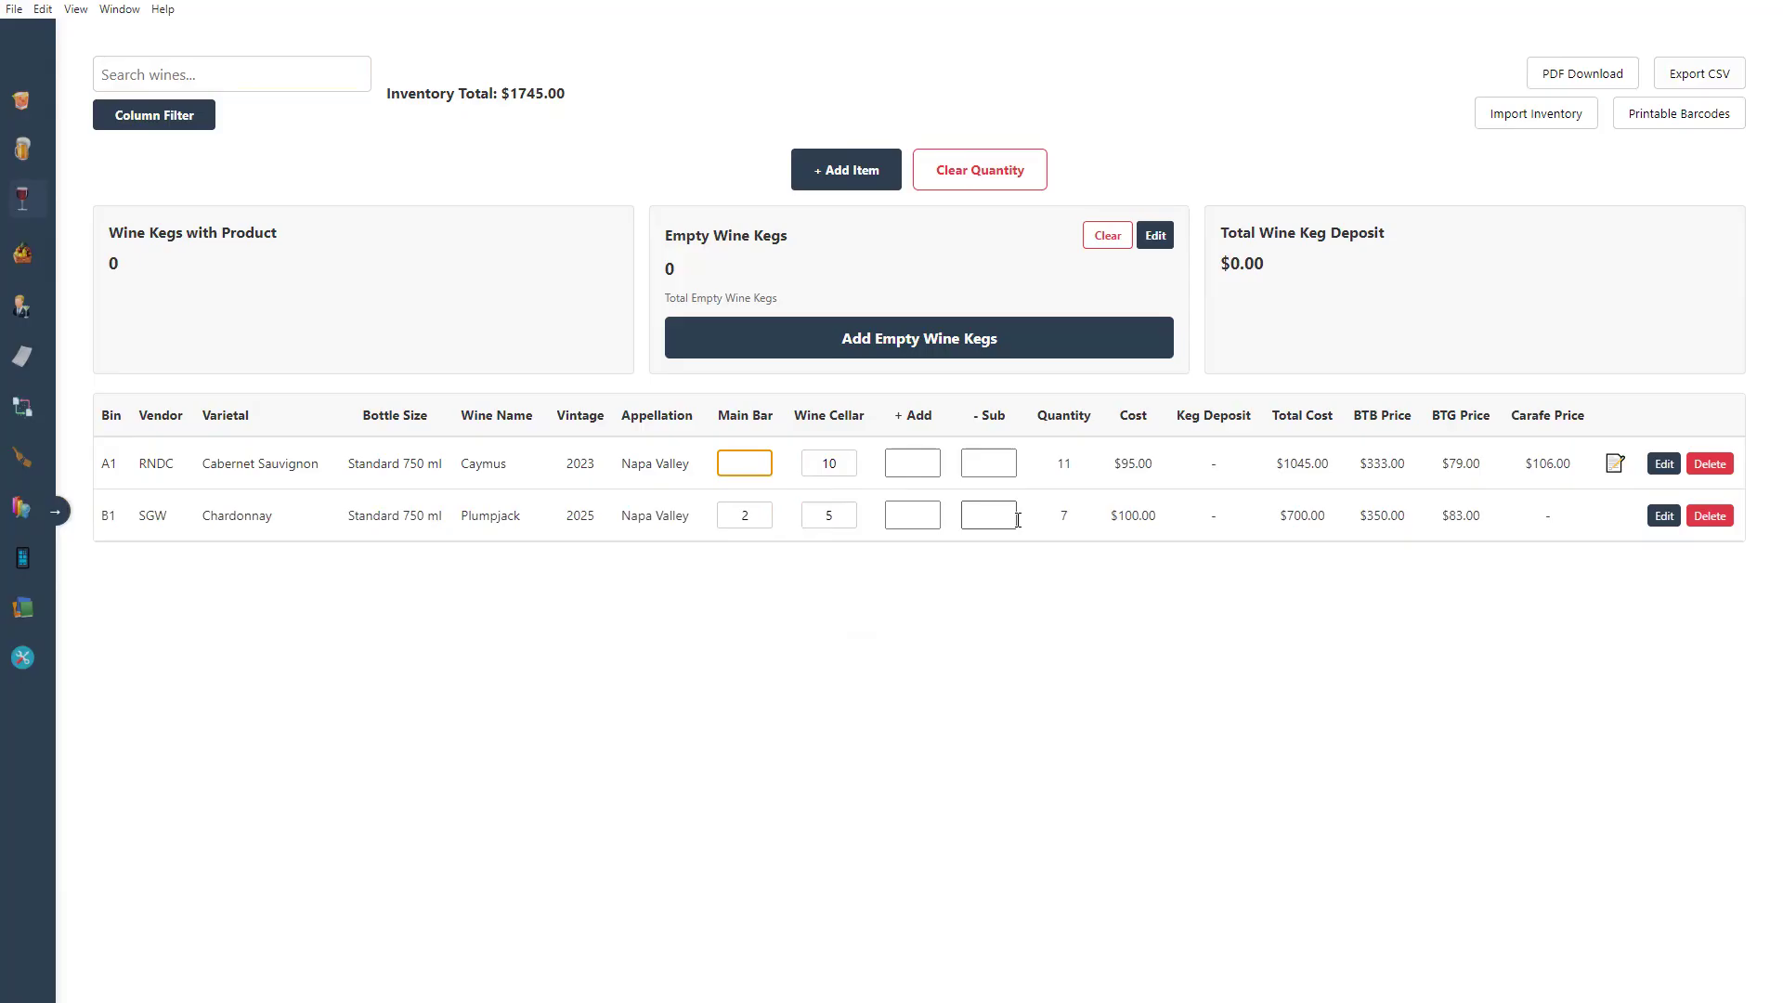
{"action": "type", "text": "1"}
{"action": "key", "text": "Tab"}
{"action": "key", "text": "Tab"}
{"action": "type", "text": "5"}
{"action": "key", "text": "BackSpace"}
{"action": "type", "text": "6"}
{"action": "key", "text": "Tab"}
{"action": "type", "text": "3"}
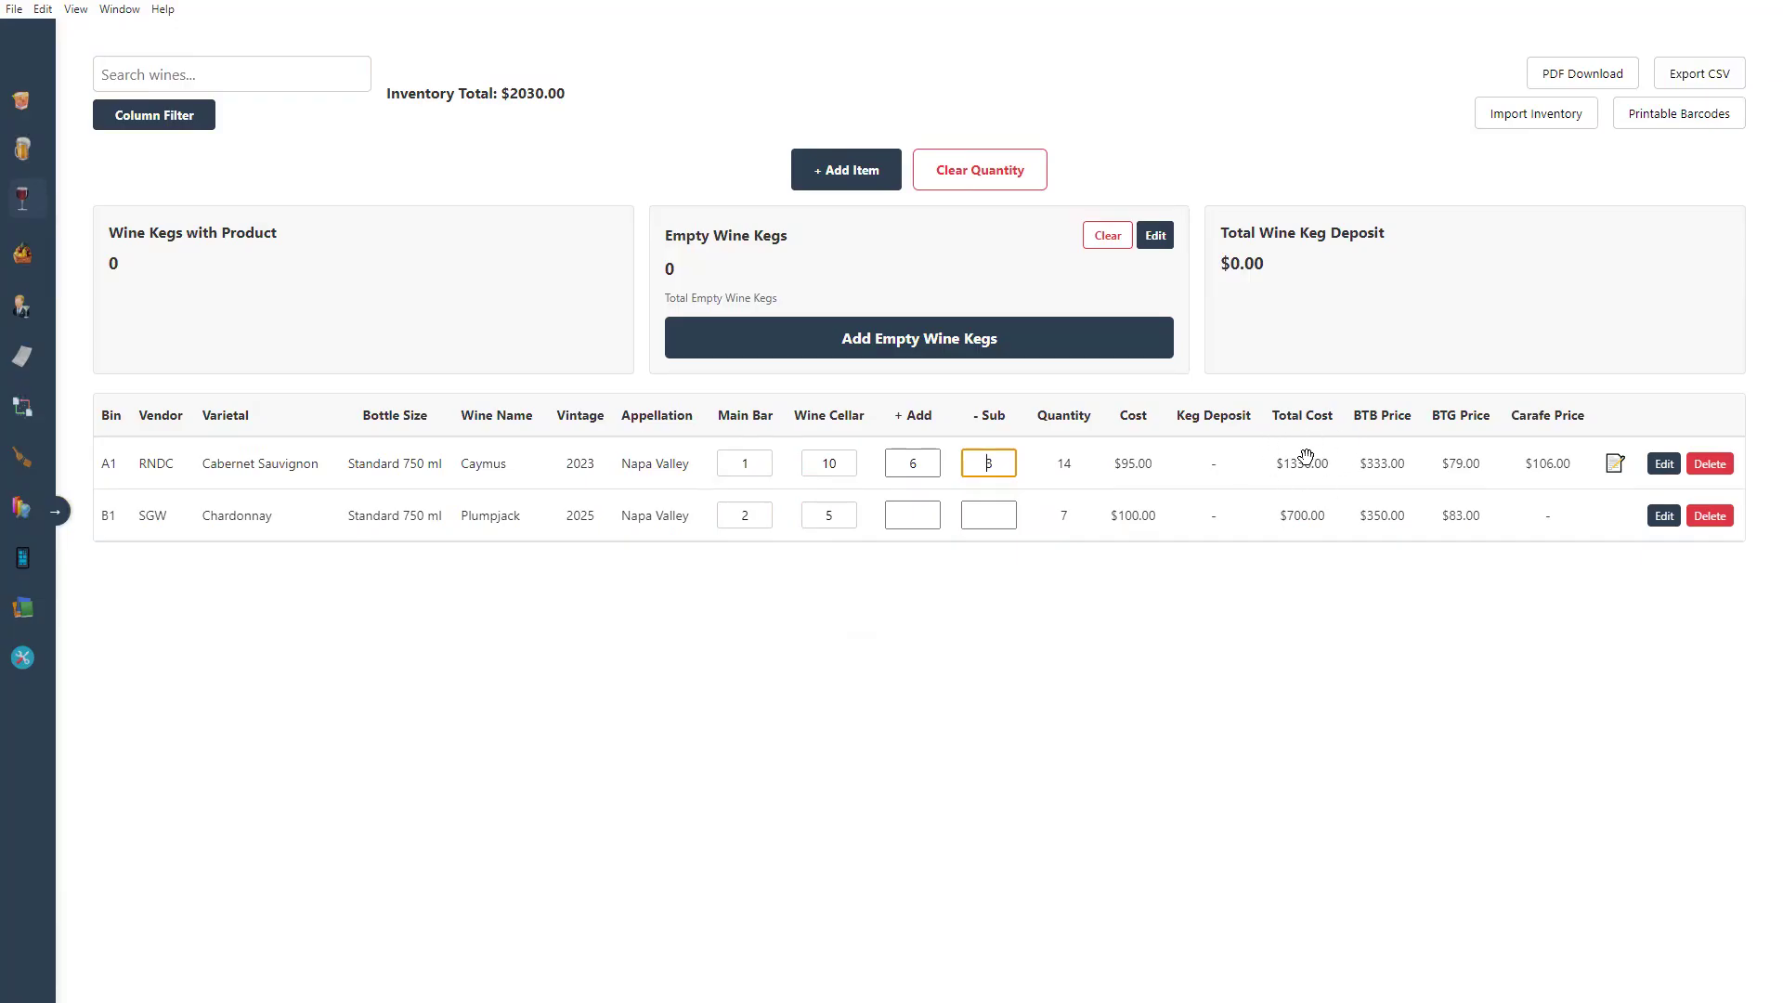
Step: Check the overall inventory total and read the note attached to the Caymus wine
{"action": "left_click_drag", "start_coordinate": [409, 93], "coordinate": [570, 111]}
{"action": "left_click", "coordinate": [574, 158]}
{"action": "mouse_move", "coordinate": [1615, 472]}
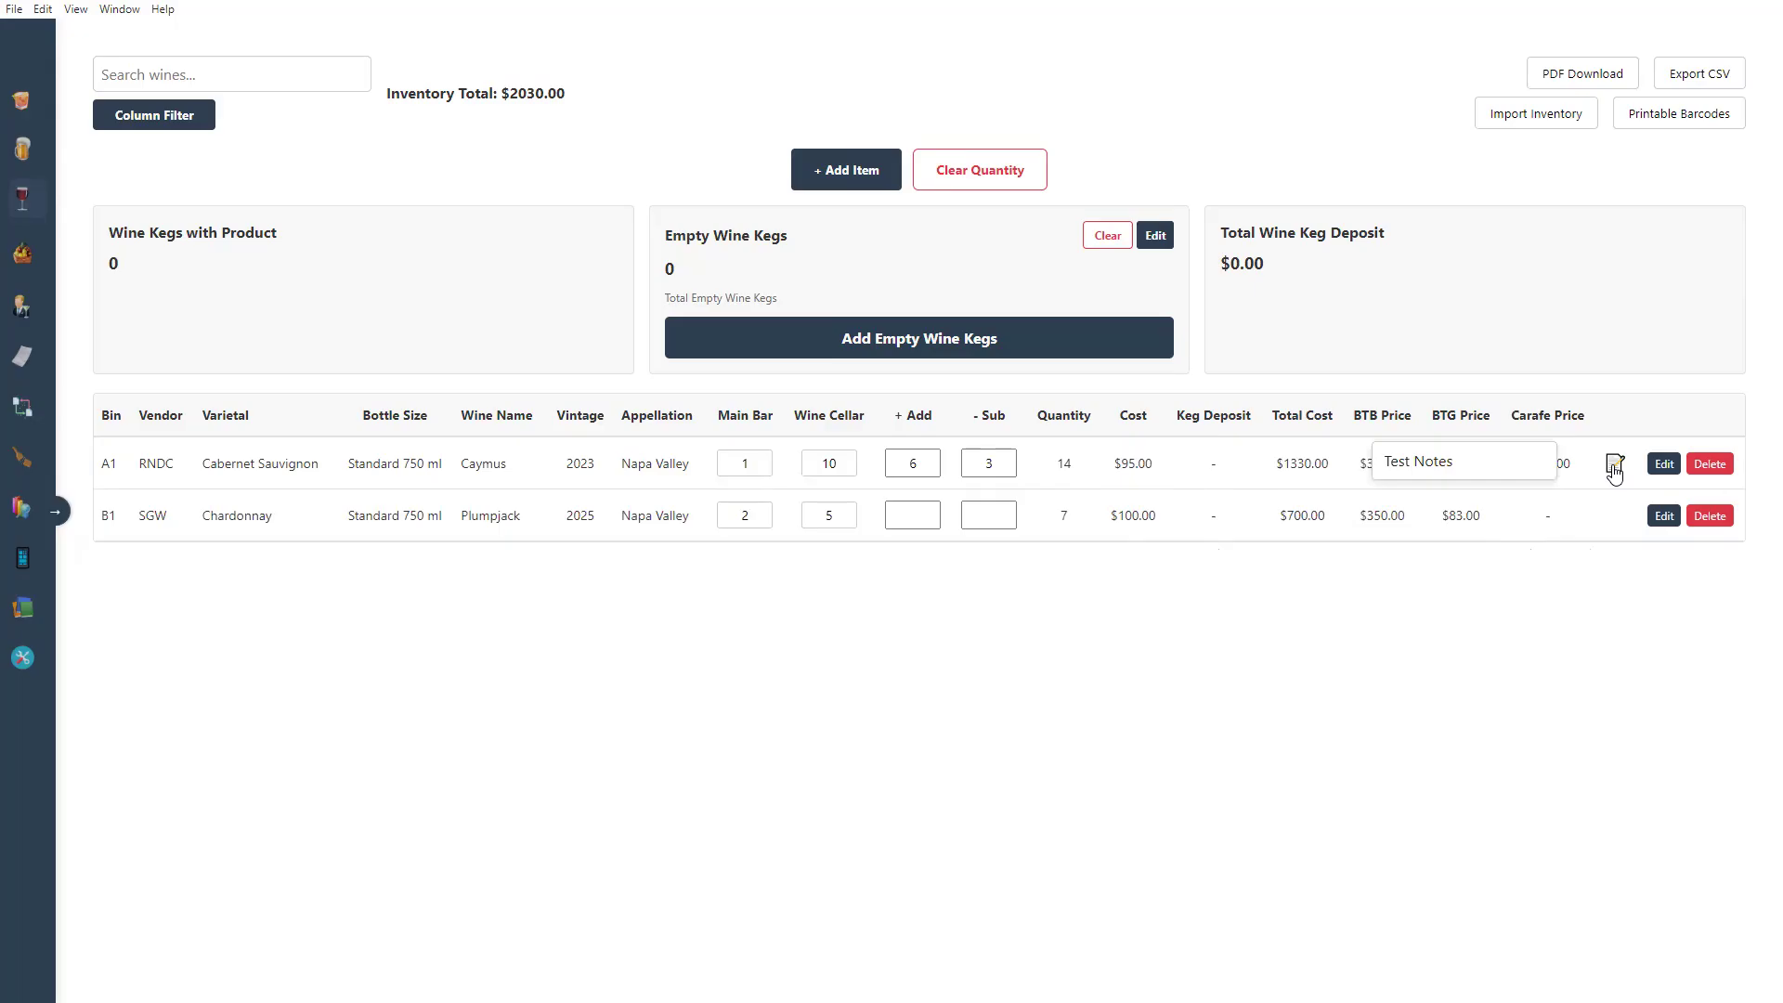
Step: Edit the Plumpjack entry to add the Carafe option and save the changes
{"action": "left_click", "coordinate": [1664, 515]}
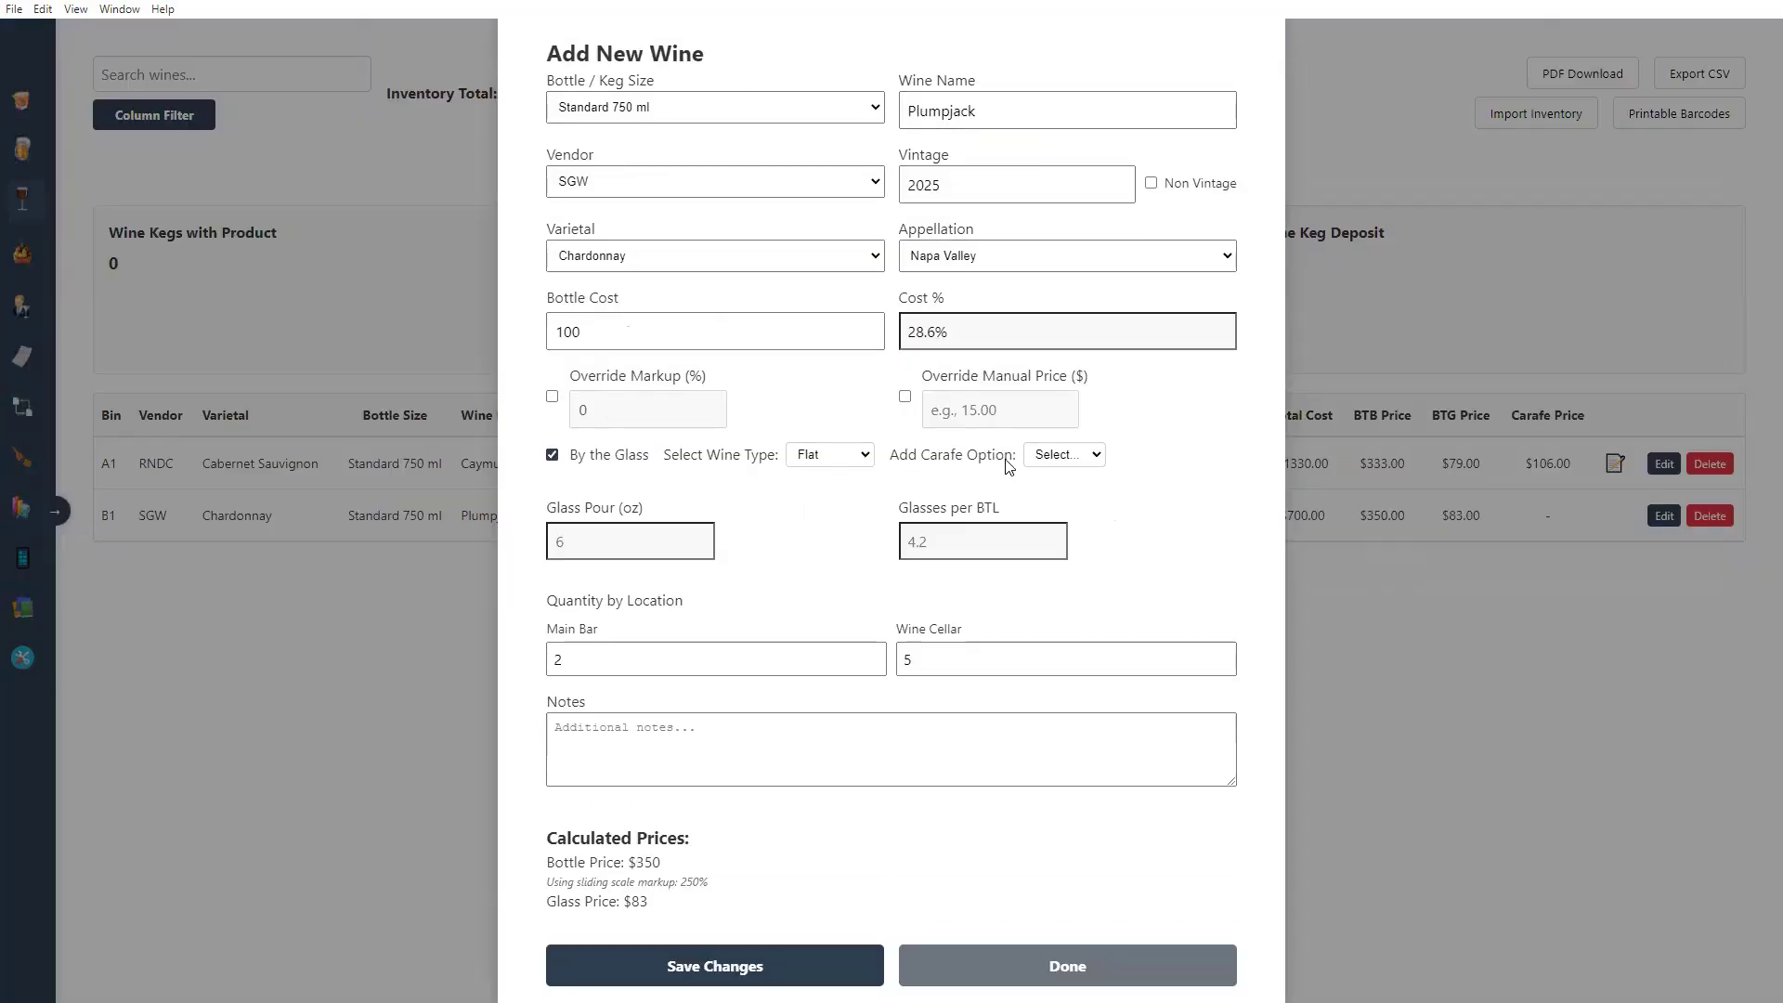
{"action": "left_click", "coordinate": [1053, 491]}
{"action": "left_click", "coordinate": [860, 966]}
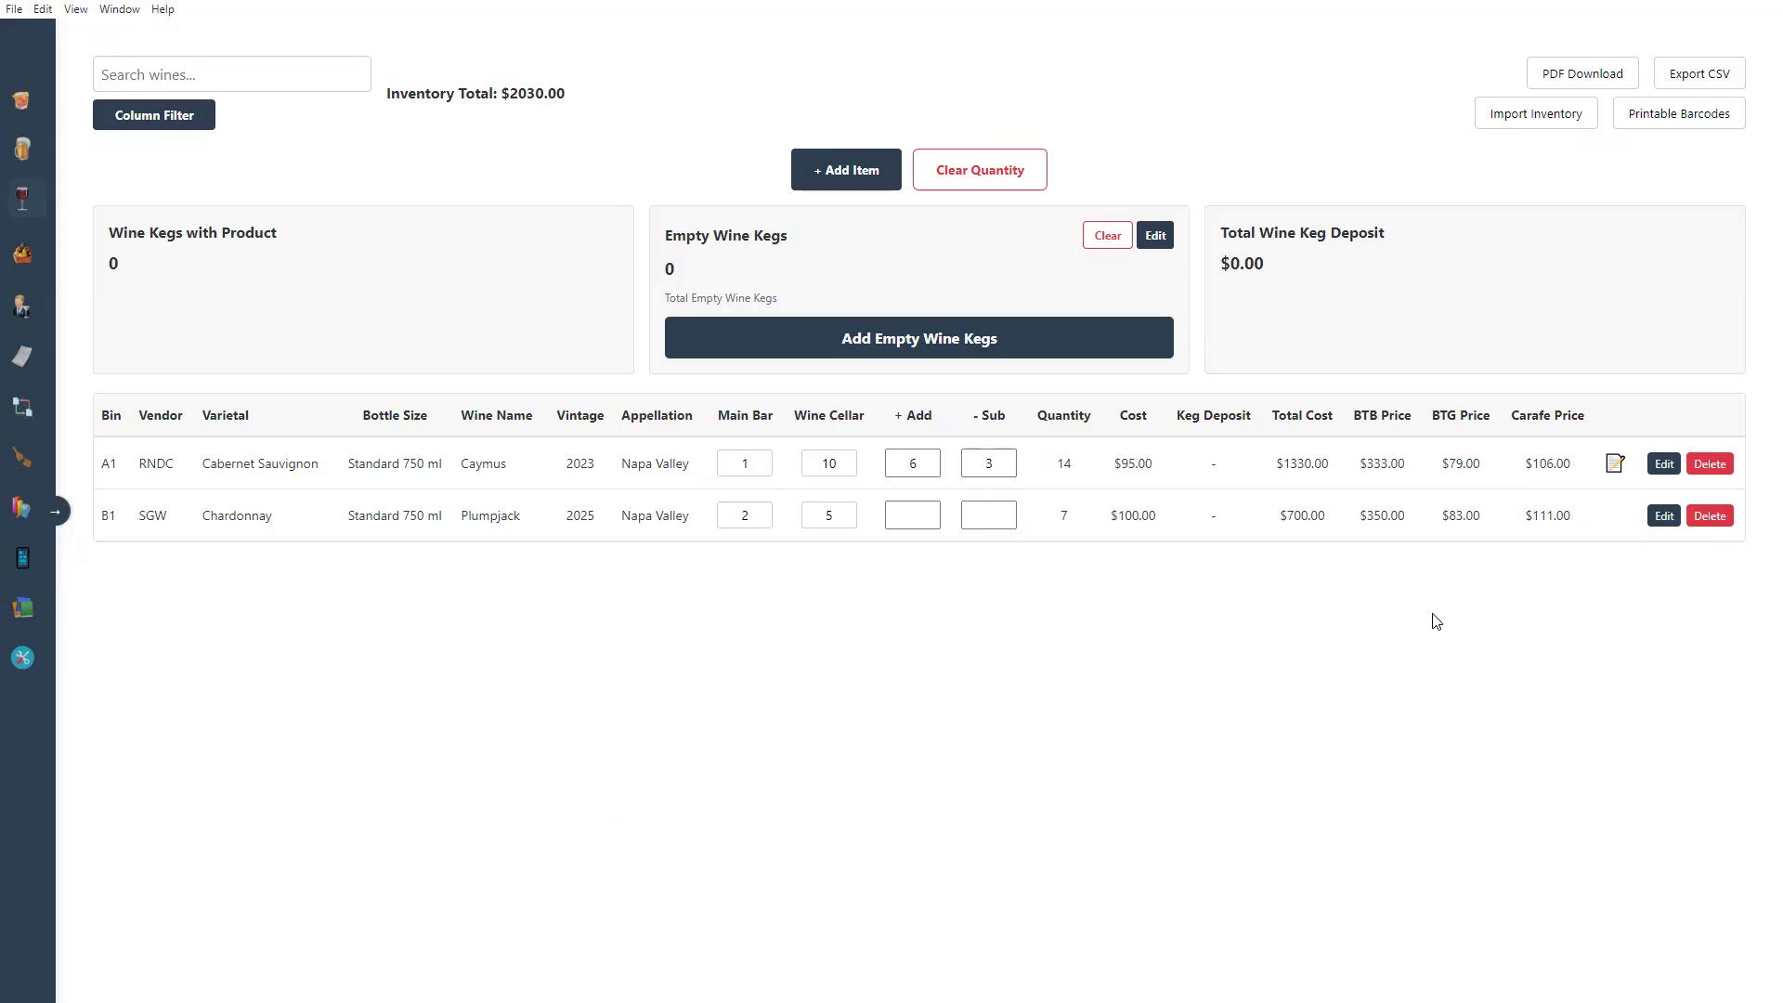
Step: Start a Wine Keg 11.4 L entry named Test Wine Keg with XYZ Wine Co as vendor
{"action": "left_click", "coordinate": [799, 176]}
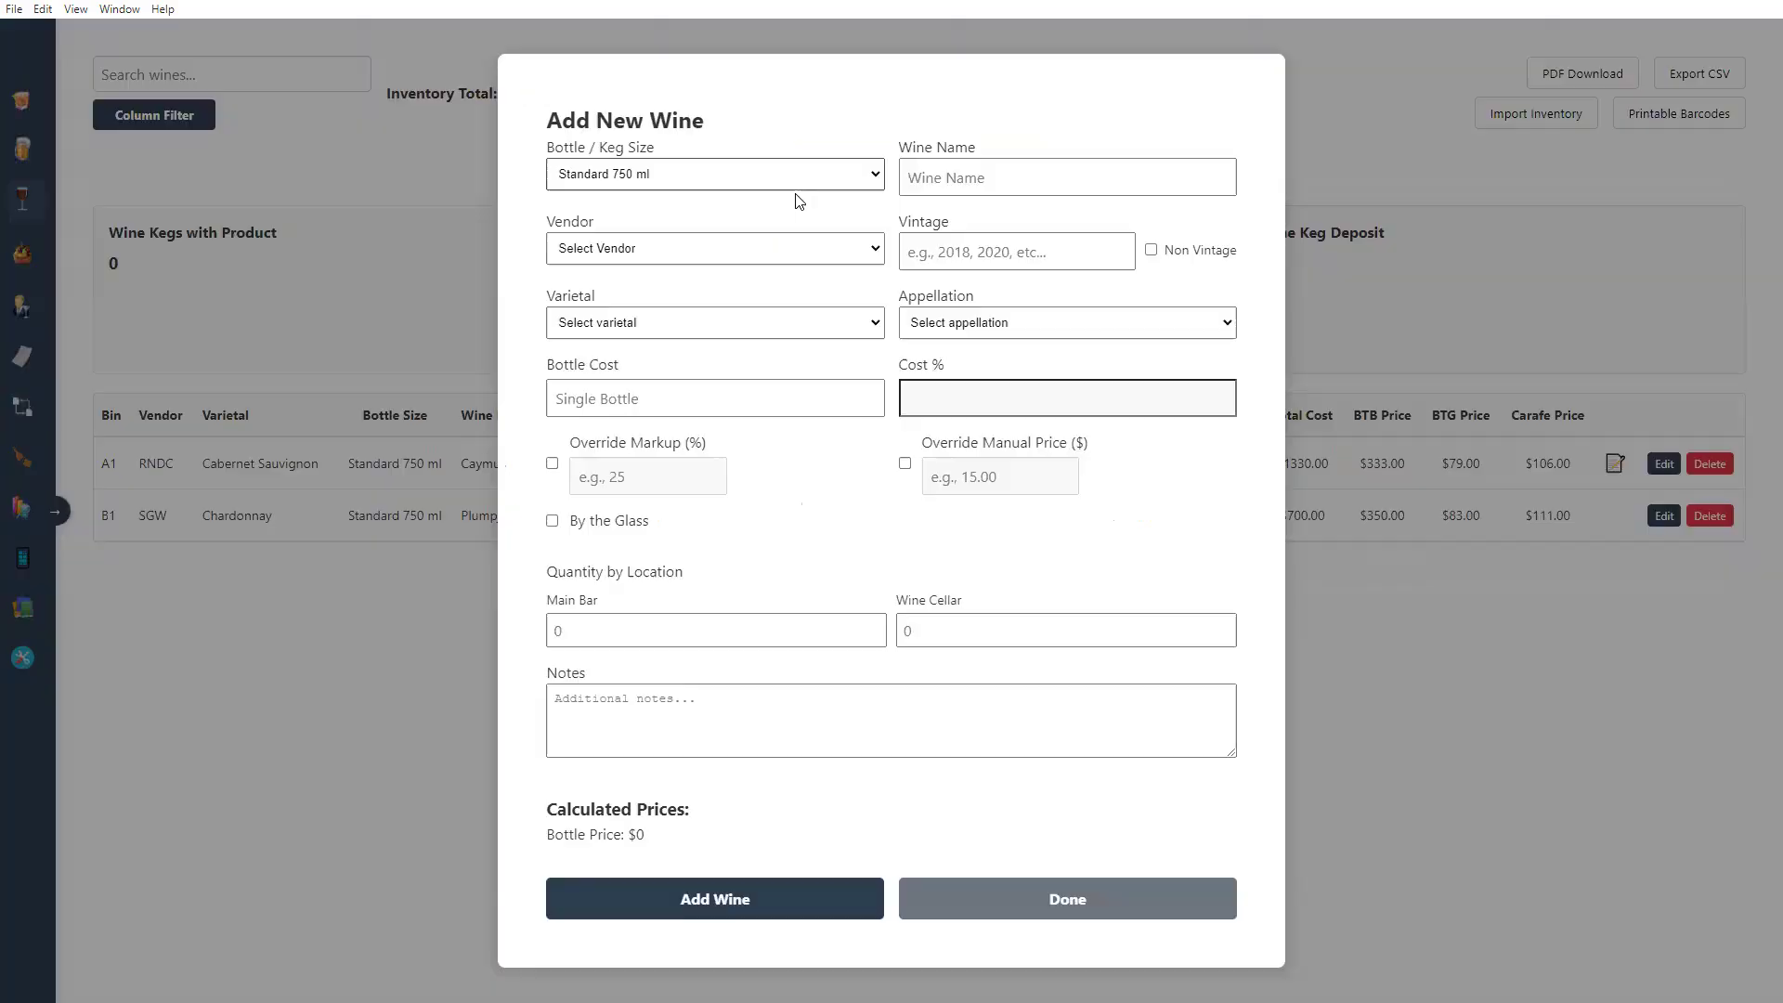
{"action": "left_click", "coordinate": [713, 176]}
{"action": "left_click", "coordinate": [683, 368]}
{"action": "left_click", "coordinate": [999, 94]}
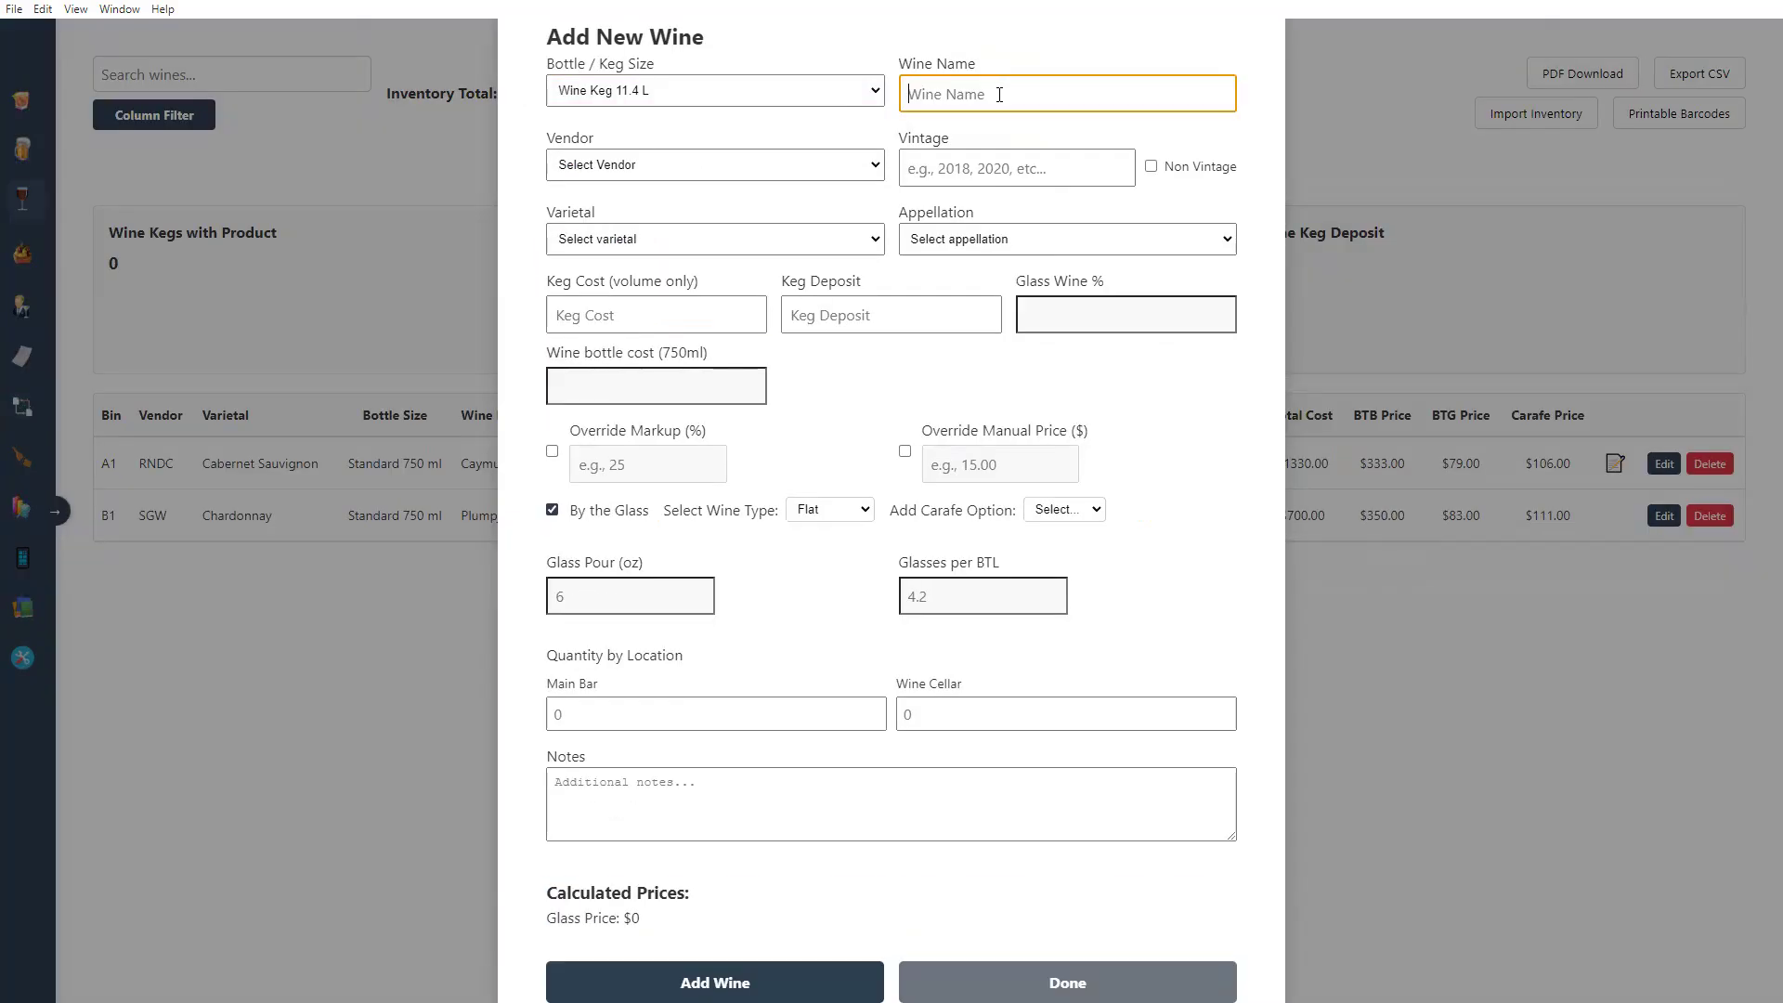
{"action": "type", "text": "Test Wine Keg"}
{"action": "key", "text": "Tab"}
{"action": "key", "text": "Down"}
{"action": "key", "text": "Down"}
{"action": "key", "text": "Tab"}
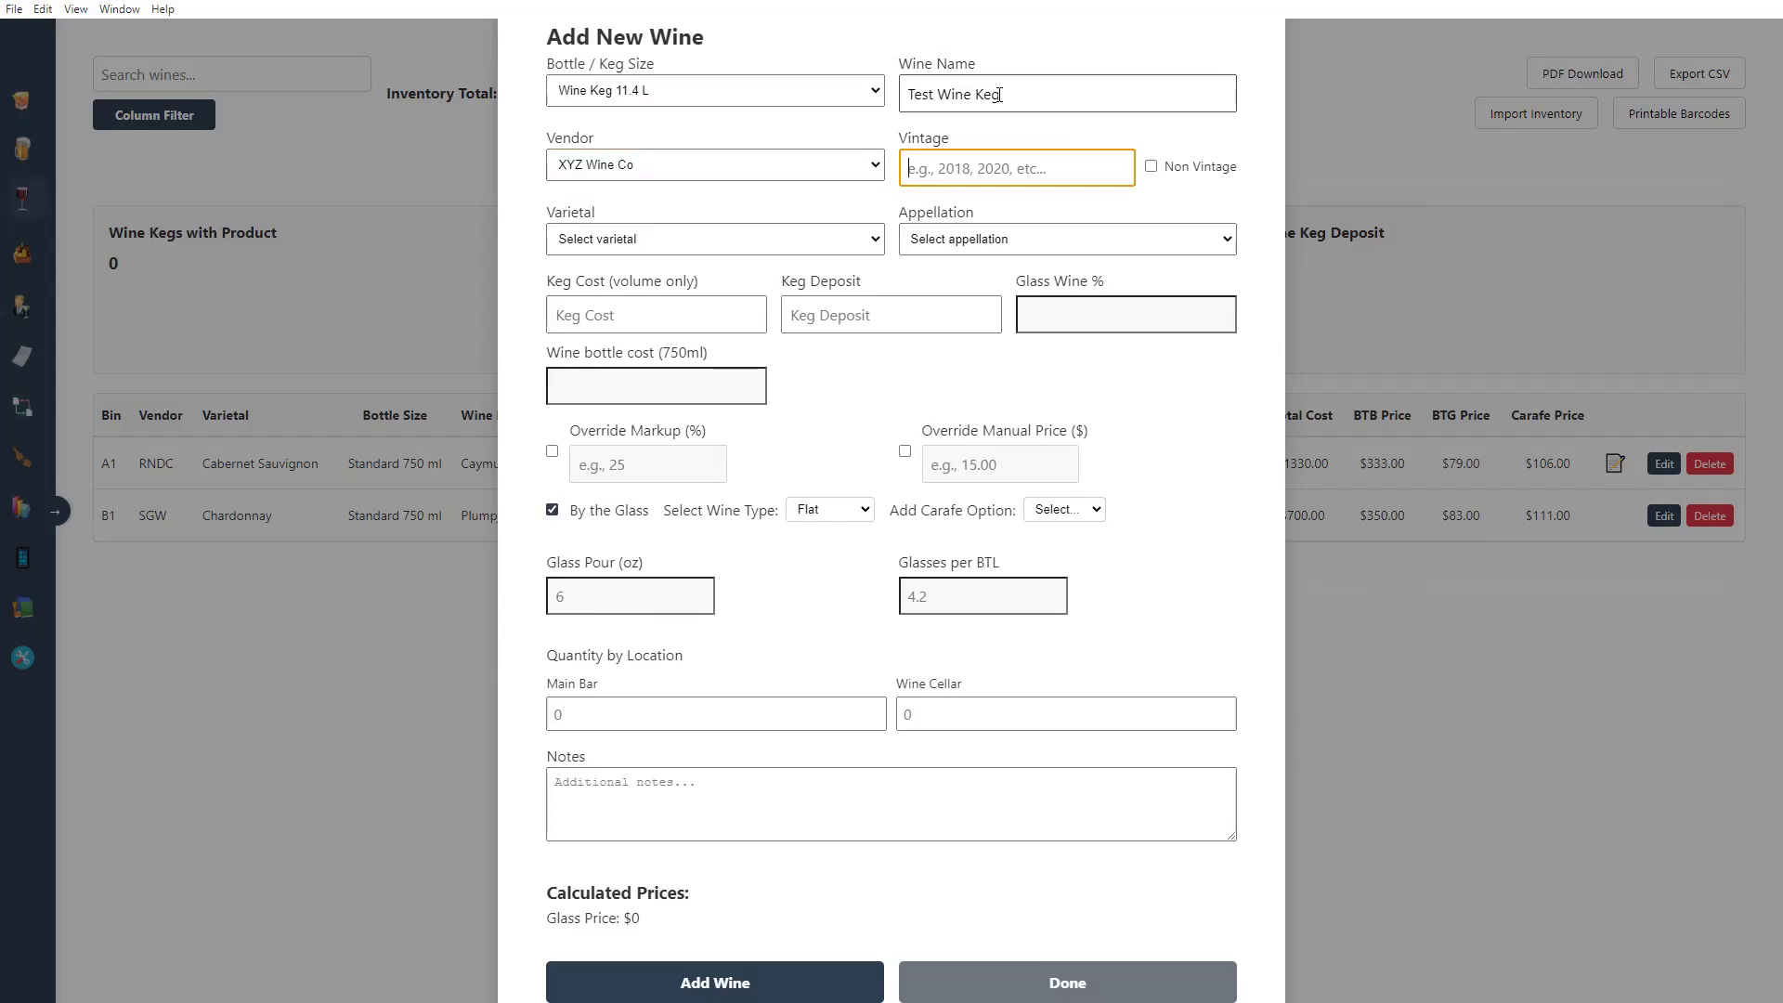
Step: Mark the keg wine as non vintage, with Pinot Noir as varietal and Sonoma Coast as appellation
{"action": "key", "text": "Tab"}
{"action": "key", "text": "space"}
{"action": "key", "text": "Tab"}
{"action": "key", "text": "Down"}
{"action": "key", "text": "Tab"}
{"action": "key", "text": "shift+Tab"}
{"action": "key", "text": "z"}
{"action": "key", "text": "p"}
{"action": "key", "text": "Tab"}
{"action": "key", "text": "s"}
{"action": "key", "text": "Tab"}
Step: Set the keg cost to 145 and the keg deposit to 35
{"action": "type", "text": "145"}
{"action": "key", "text": "Tab"}
{"action": "type", "text": "35"}
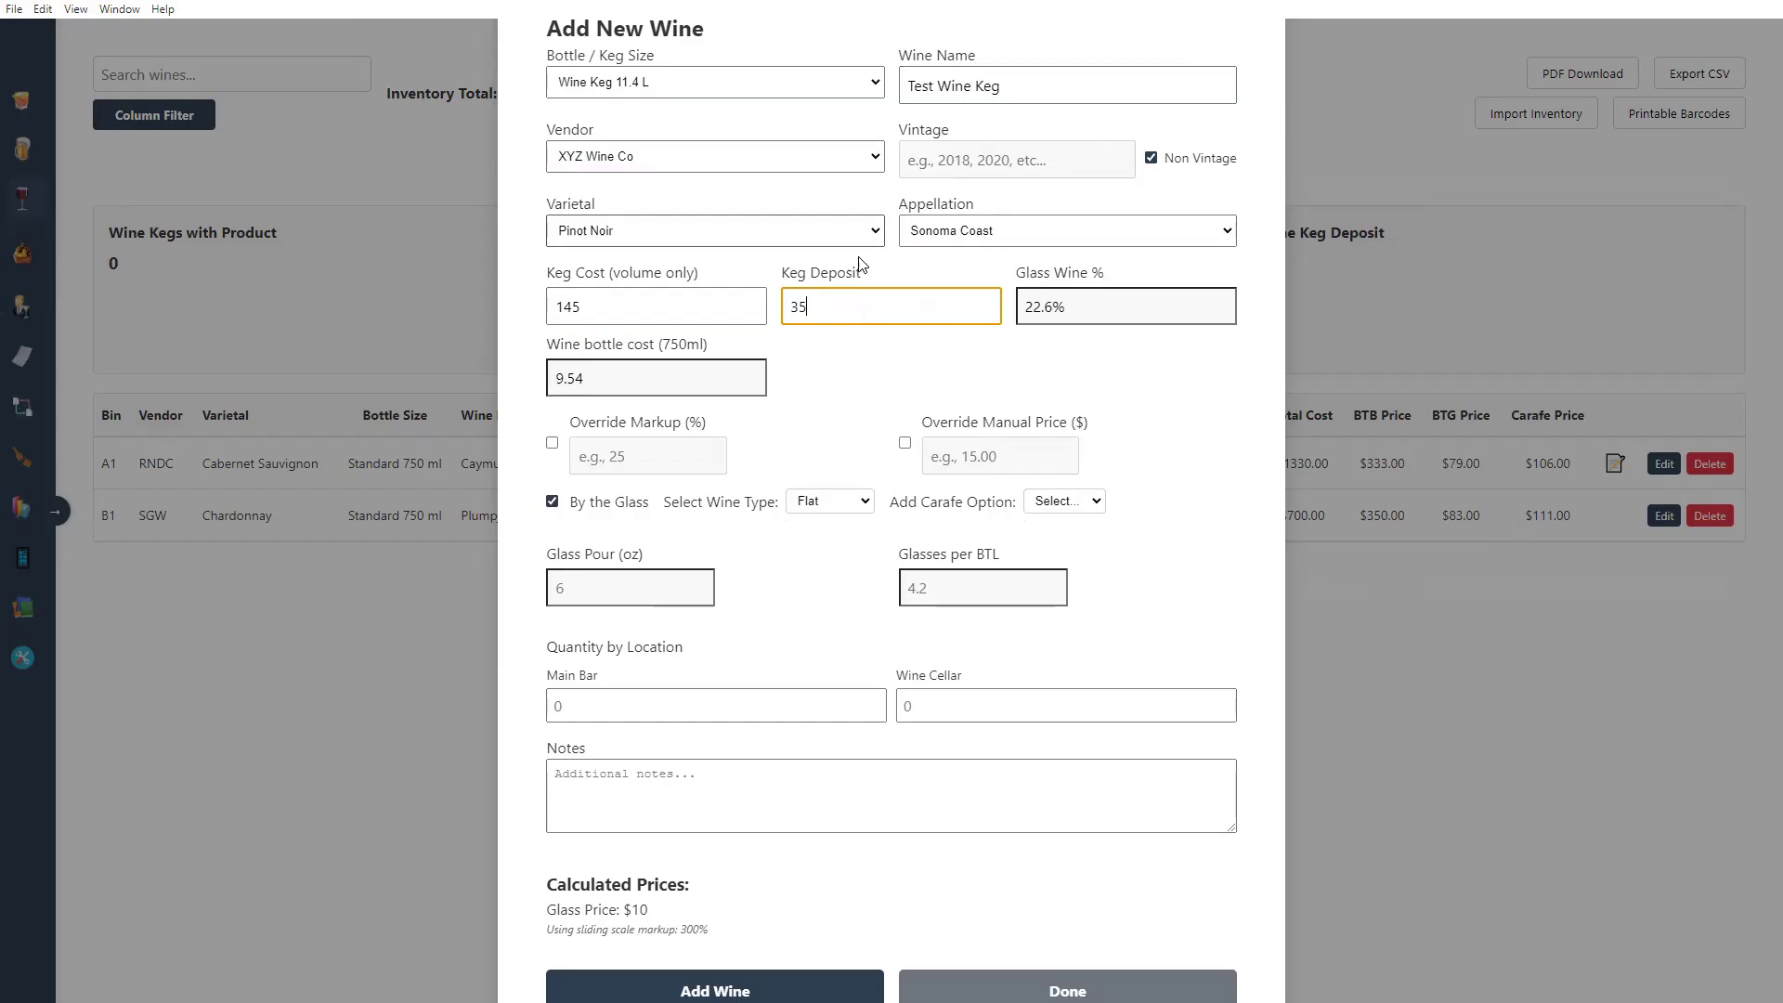
Step: Examine the keg entry's cost, deposit, glass wine percentage and calculated 750 ml bottle cost
{"action": "left_click_drag", "start_coordinate": [608, 274], "coordinate": [708, 278]}
{"action": "left_click", "coordinate": [678, 299]}
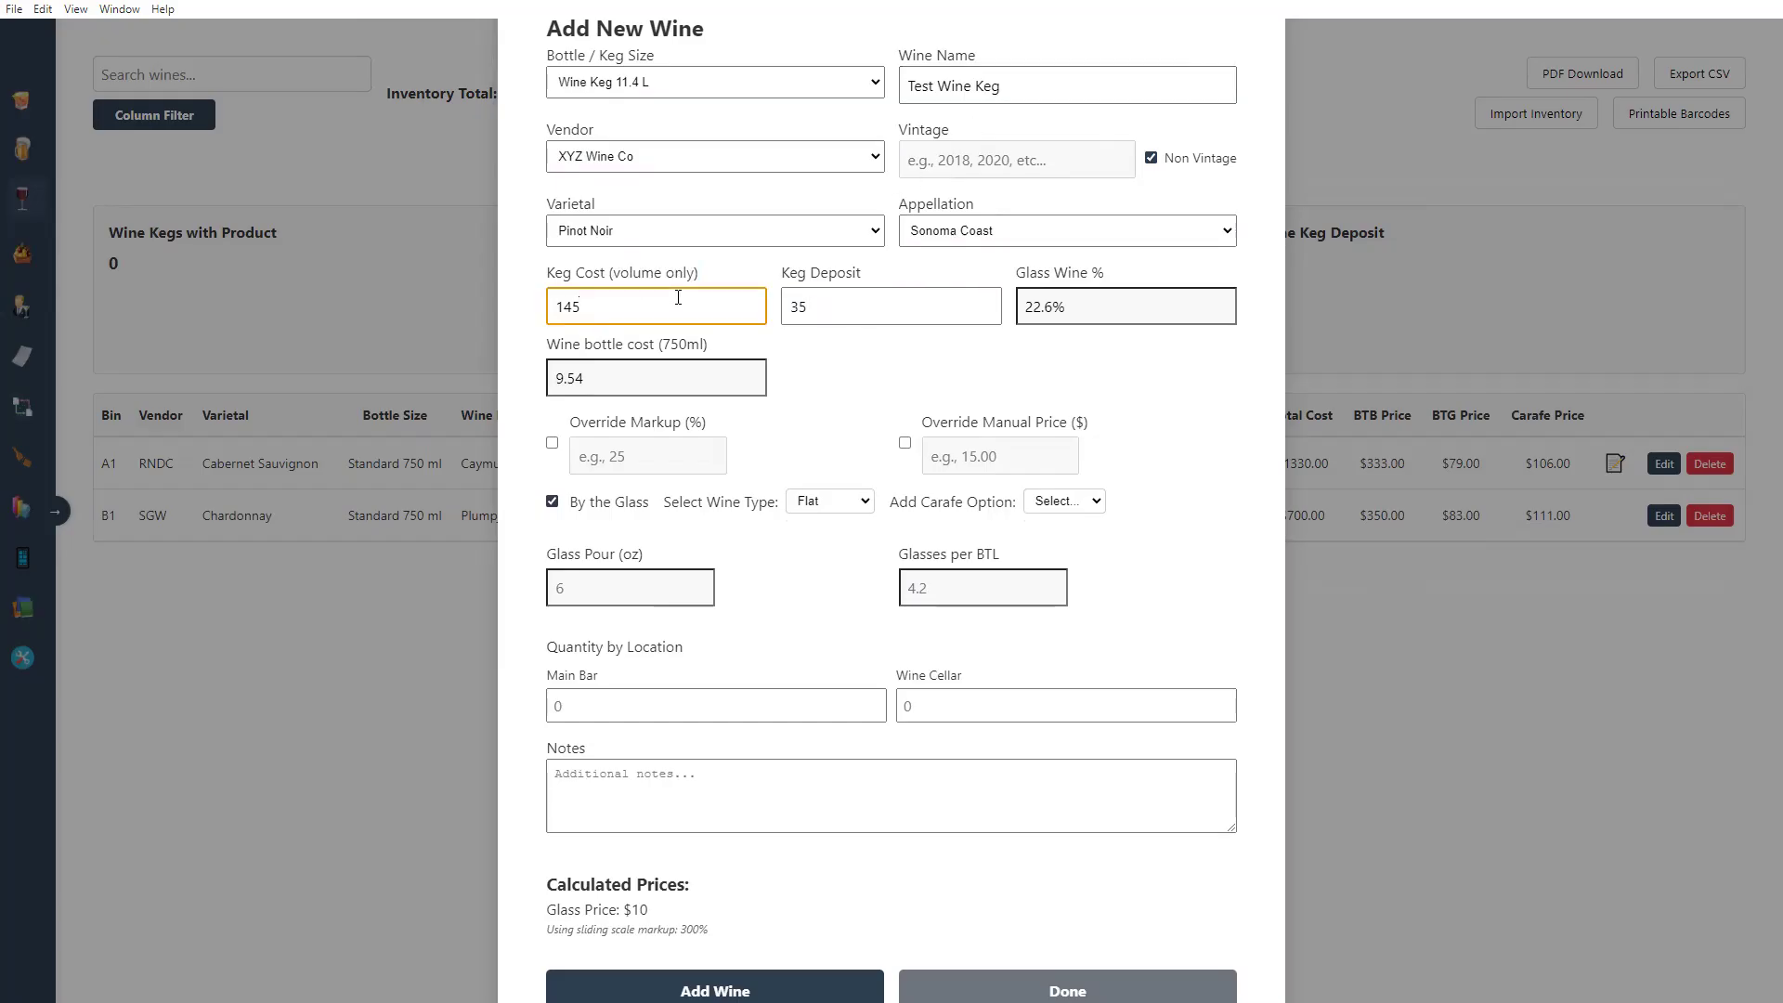
{"action": "left_click_drag", "start_coordinate": [779, 275], "coordinate": [822, 277]}
{"action": "left_click", "coordinate": [851, 299]}
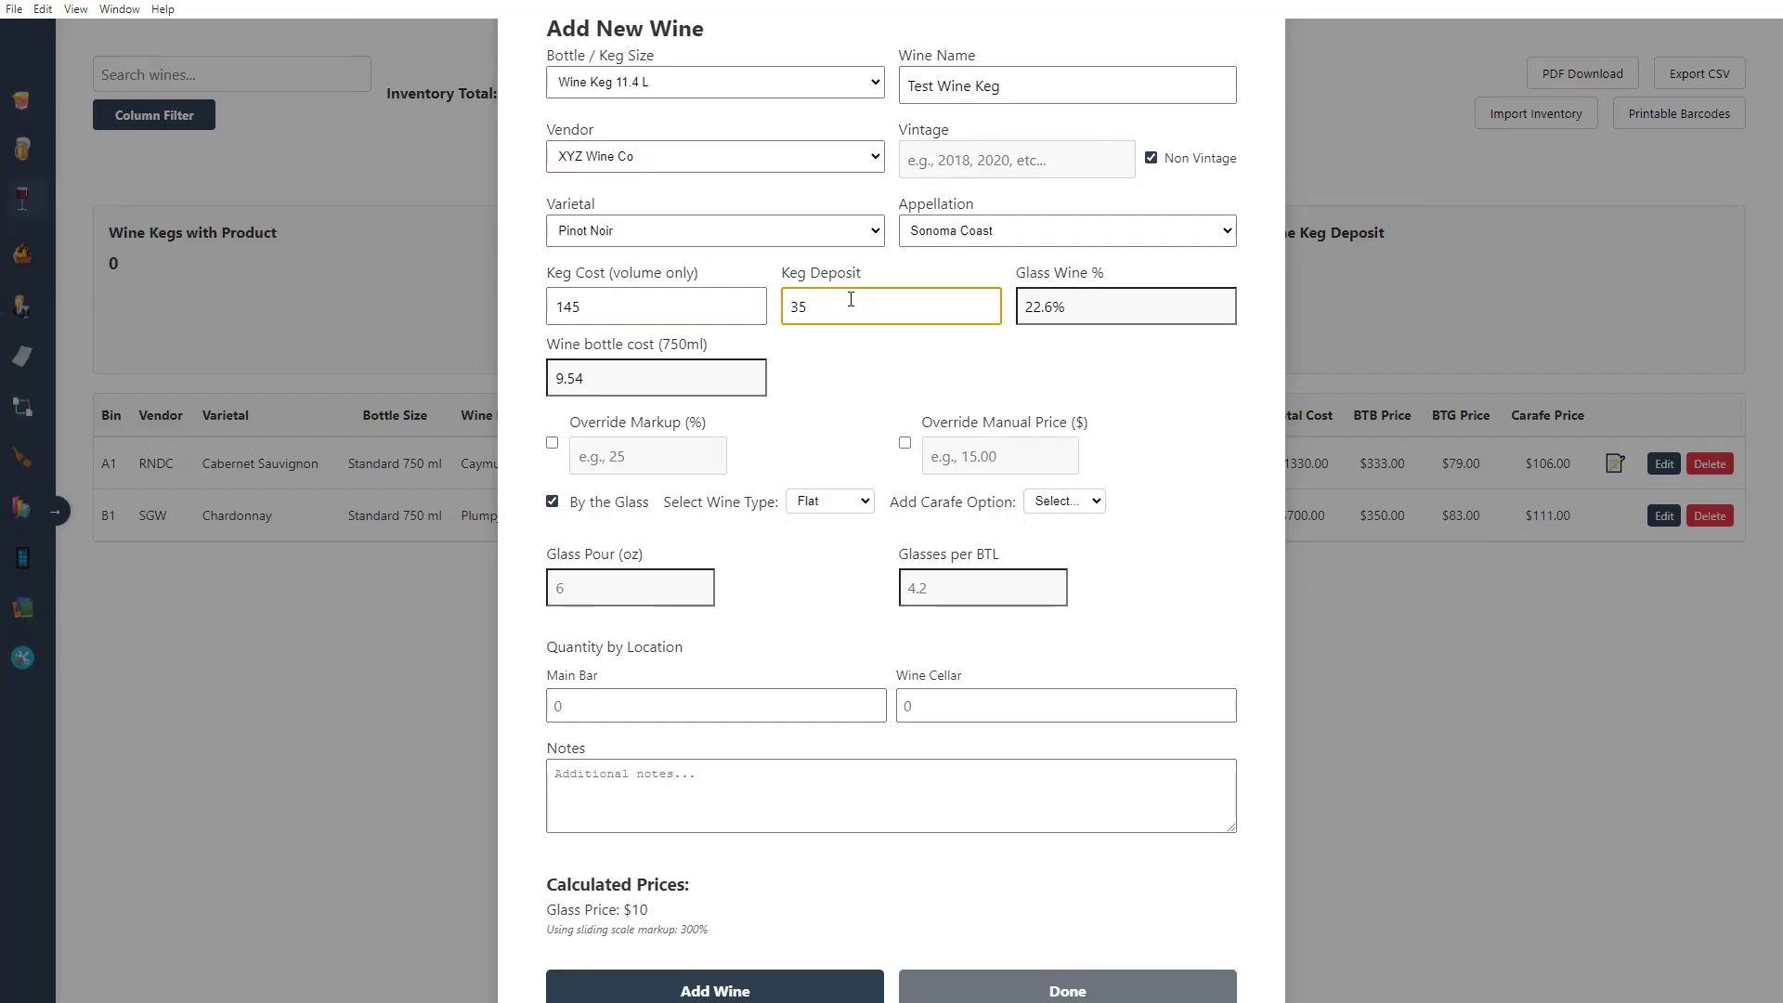
{"action": "left_click_drag", "start_coordinate": [1105, 306], "coordinate": [968, 339]}
{"action": "left_click", "coordinate": [963, 341]}
{"action": "left_click_drag", "start_coordinate": [645, 379], "coordinate": [541, 391]}
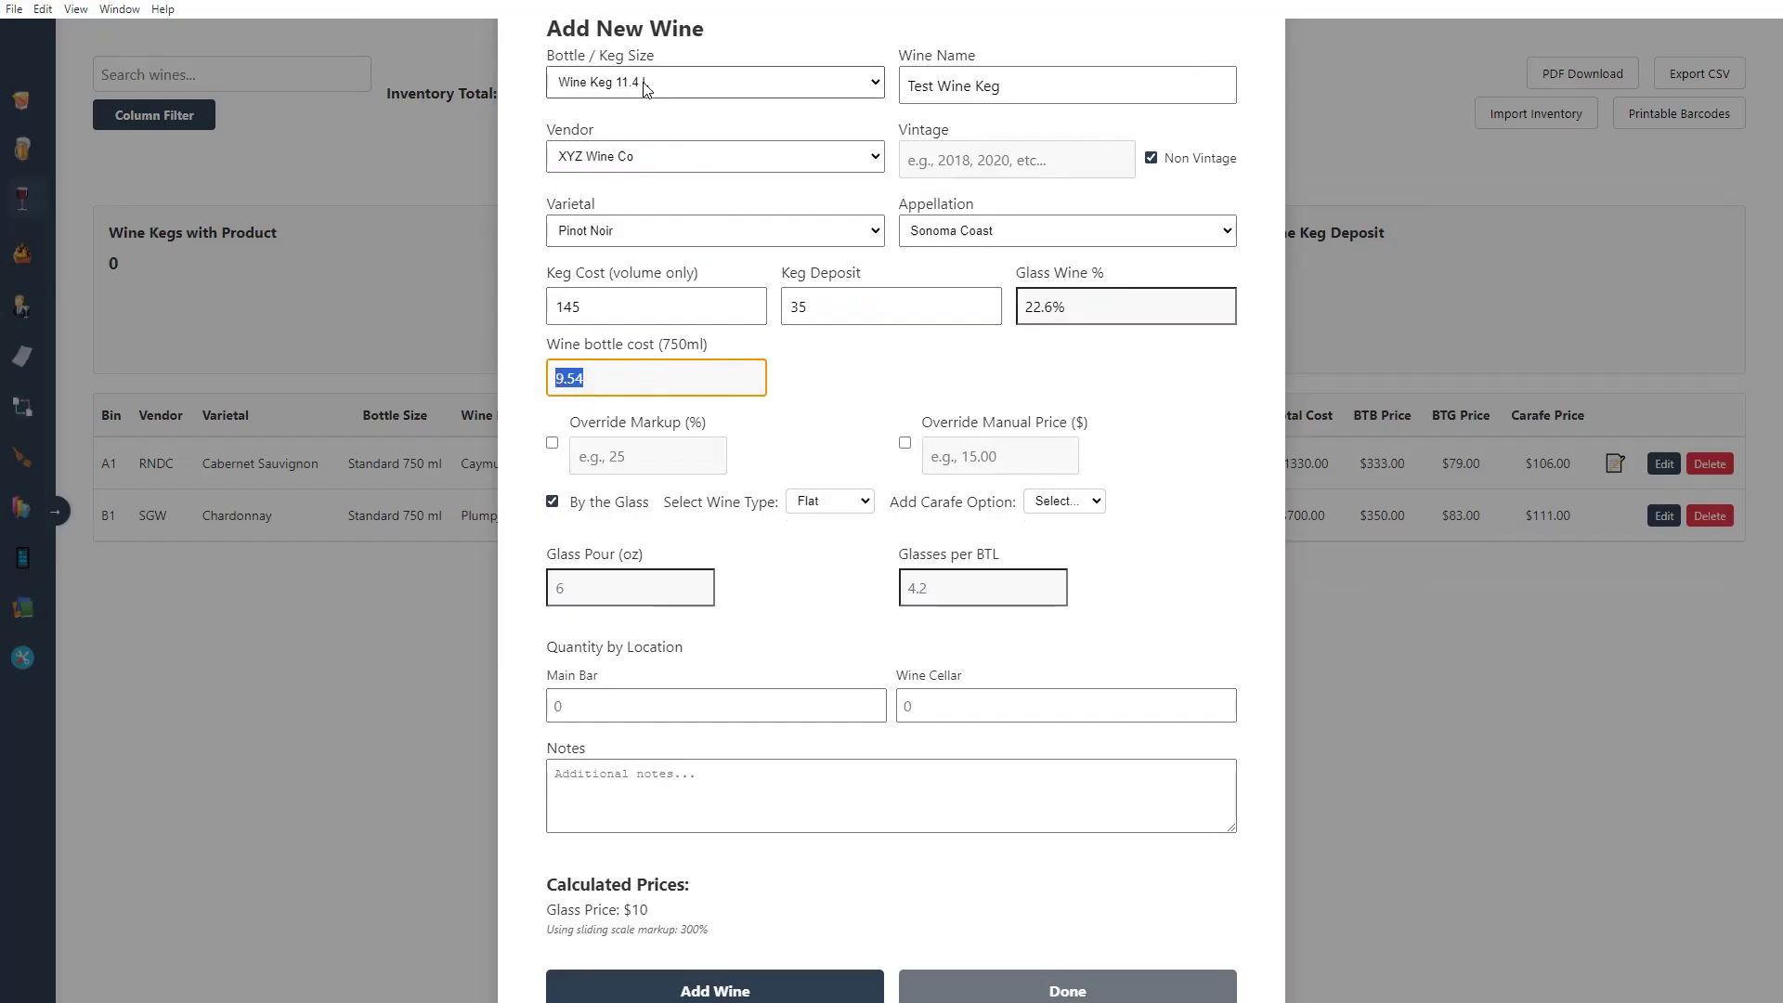
{"action": "left_click", "coordinate": [925, 390]}
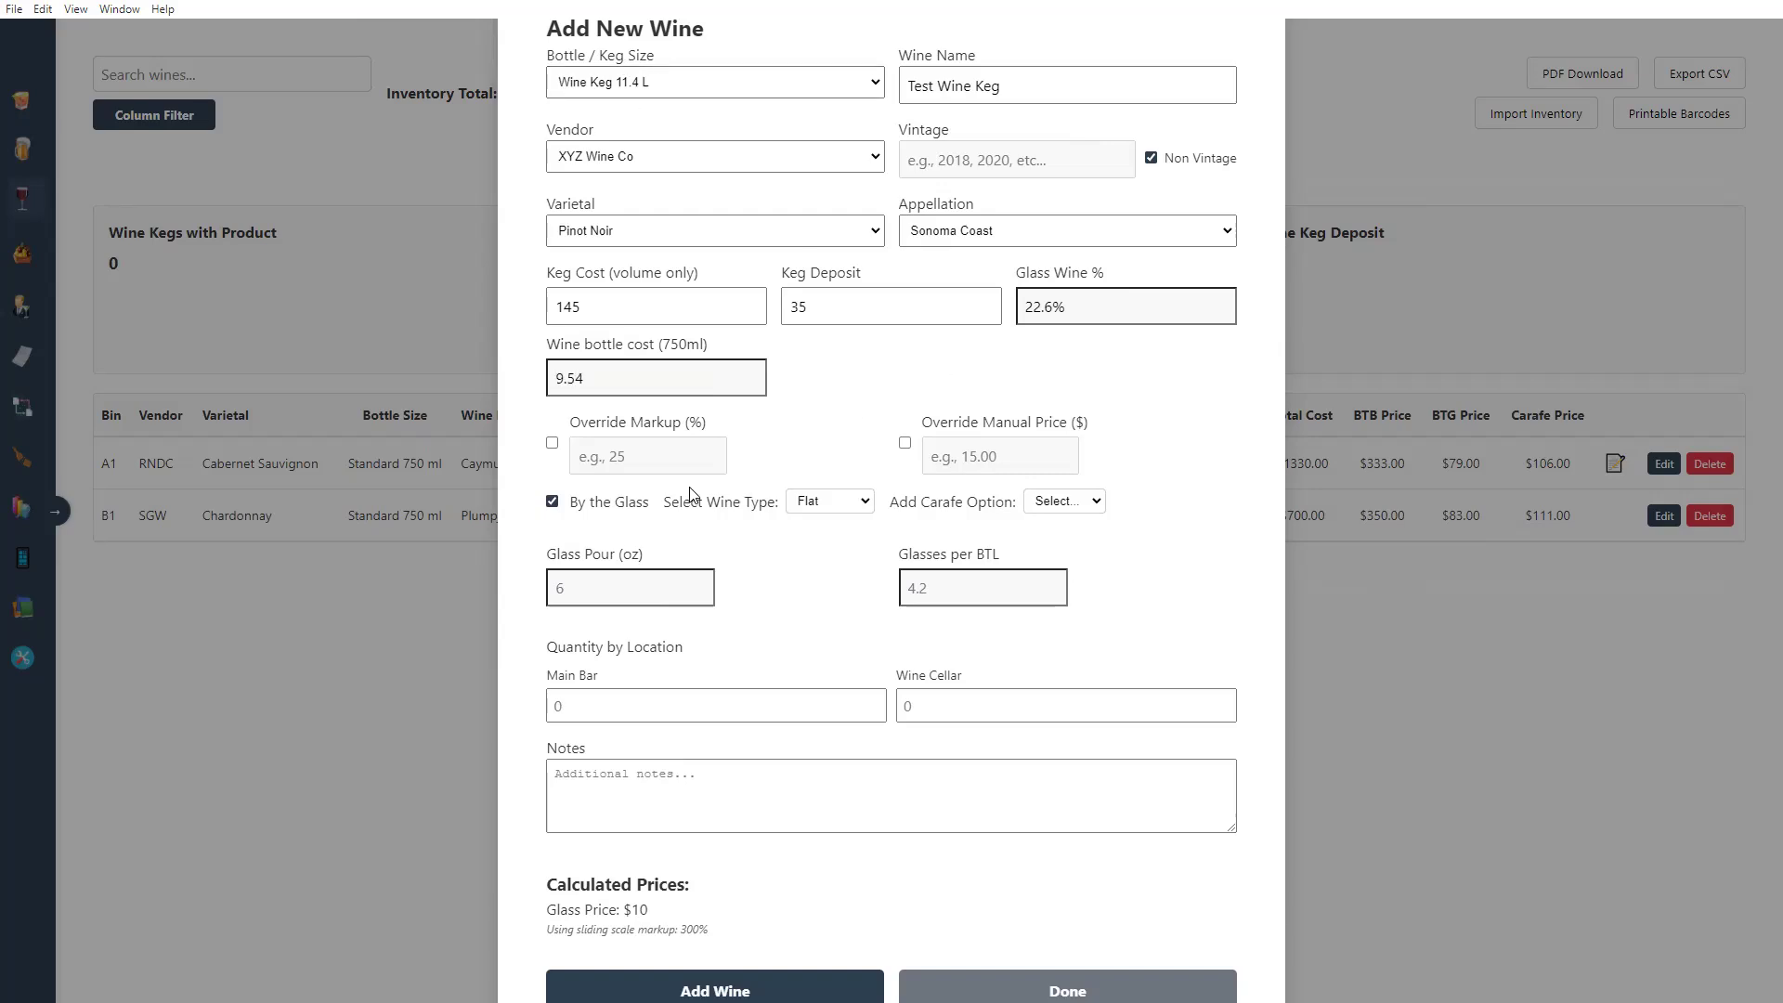
Step: Keep Flat as the keg's wine type and add the Carafe option
{"action": "left_click", "coordinate": [817, 506]}
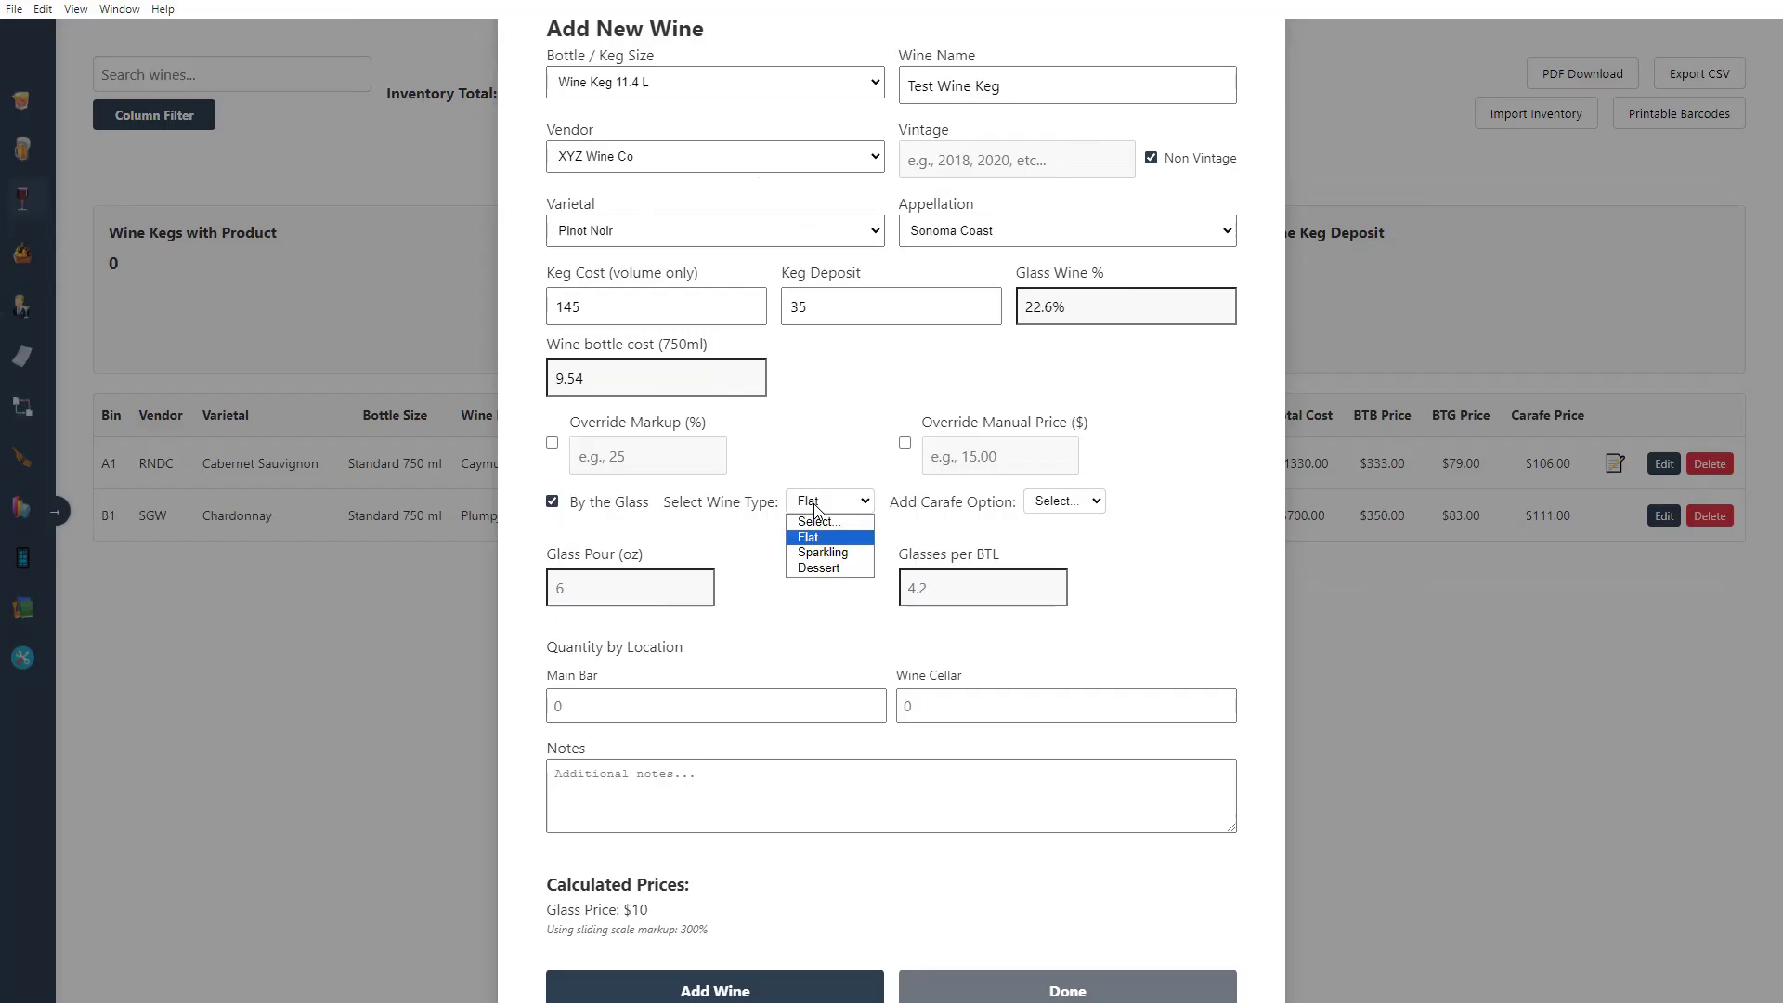
{"action": "left_click", "coordinate": [904, 546]}
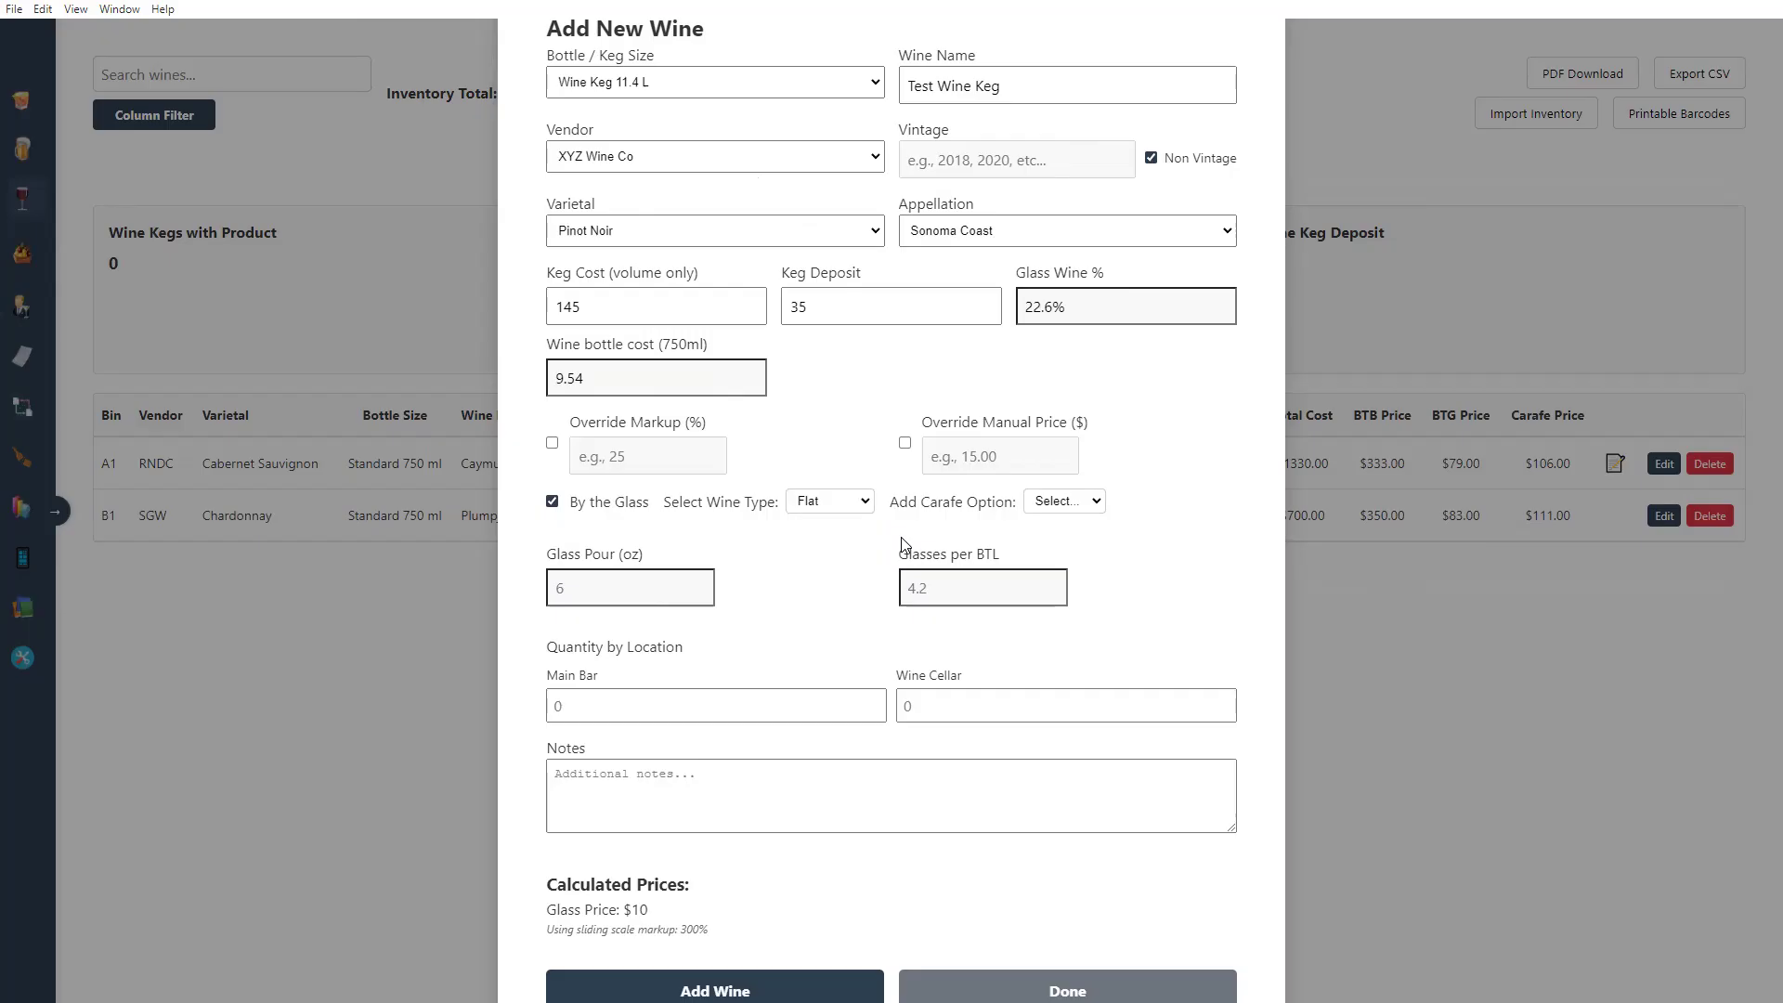
{"action": "left_click", "coordinate": [1089, 503]}
{"action": "left_click", "coordinate": [1150, 534]}
{"action": "left_click", "coordinate": [1087, 508]}
{"action": "left_click", "coordinate": [1059, 538]}
Step: Set the keg's quantities to 1 in the Main Bar and 2 in the Wine Cellar
{"action": "left_click", "coordinate": [754, 701]}
{"action": "type", "text": "1"}
{"action": "key", "text": "Tab"}
{"action": "type", "text": "2"}
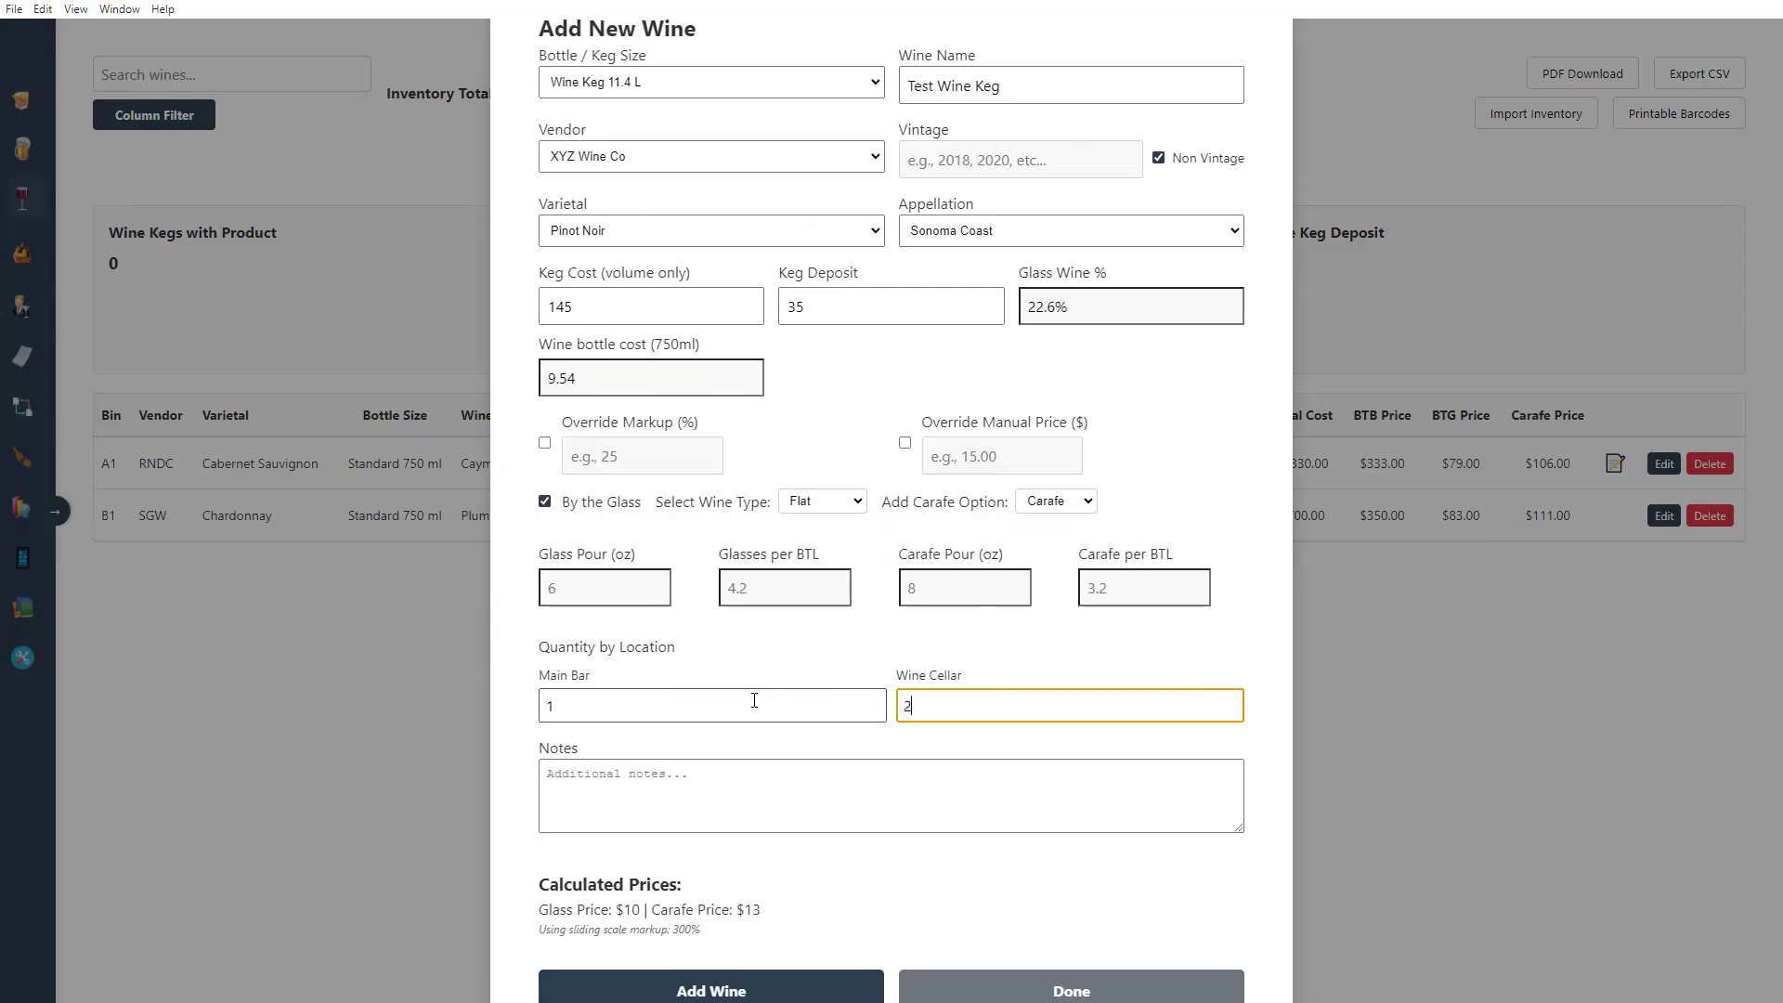
Step: Review the calculated glass and carafe prices, add the keg wine to the inventory and close the form
{"action": "left_click_drag", "start_coordinate": [702, 931], "coordinate": [518, 910]}
{"action": "left_click", "coordinate": [666, 927]}
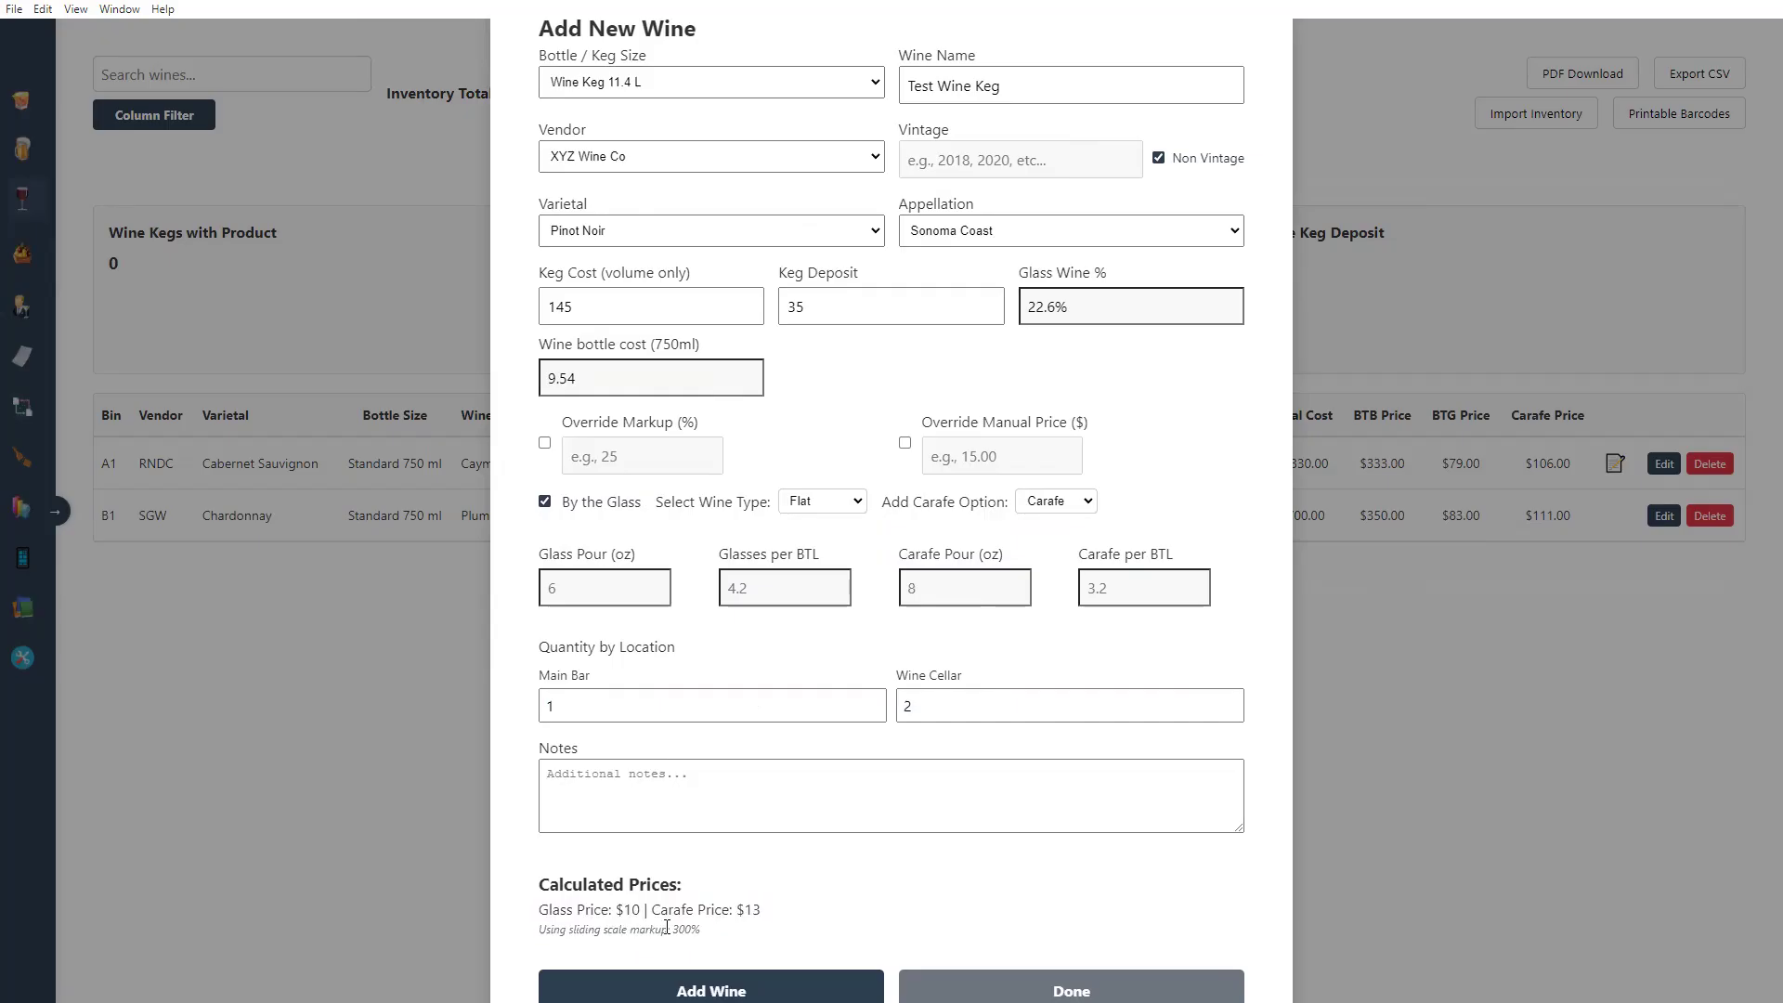
{"action": "left_click_drag", "start_coordinate": [549, 910], "coordinate": [802, 915]}
{"action": "left_click", "coordinate": [808, 915]}
{"action": "key", "text": "Return"}
{"action": "left_click", "coordinate": [1068, 901]}
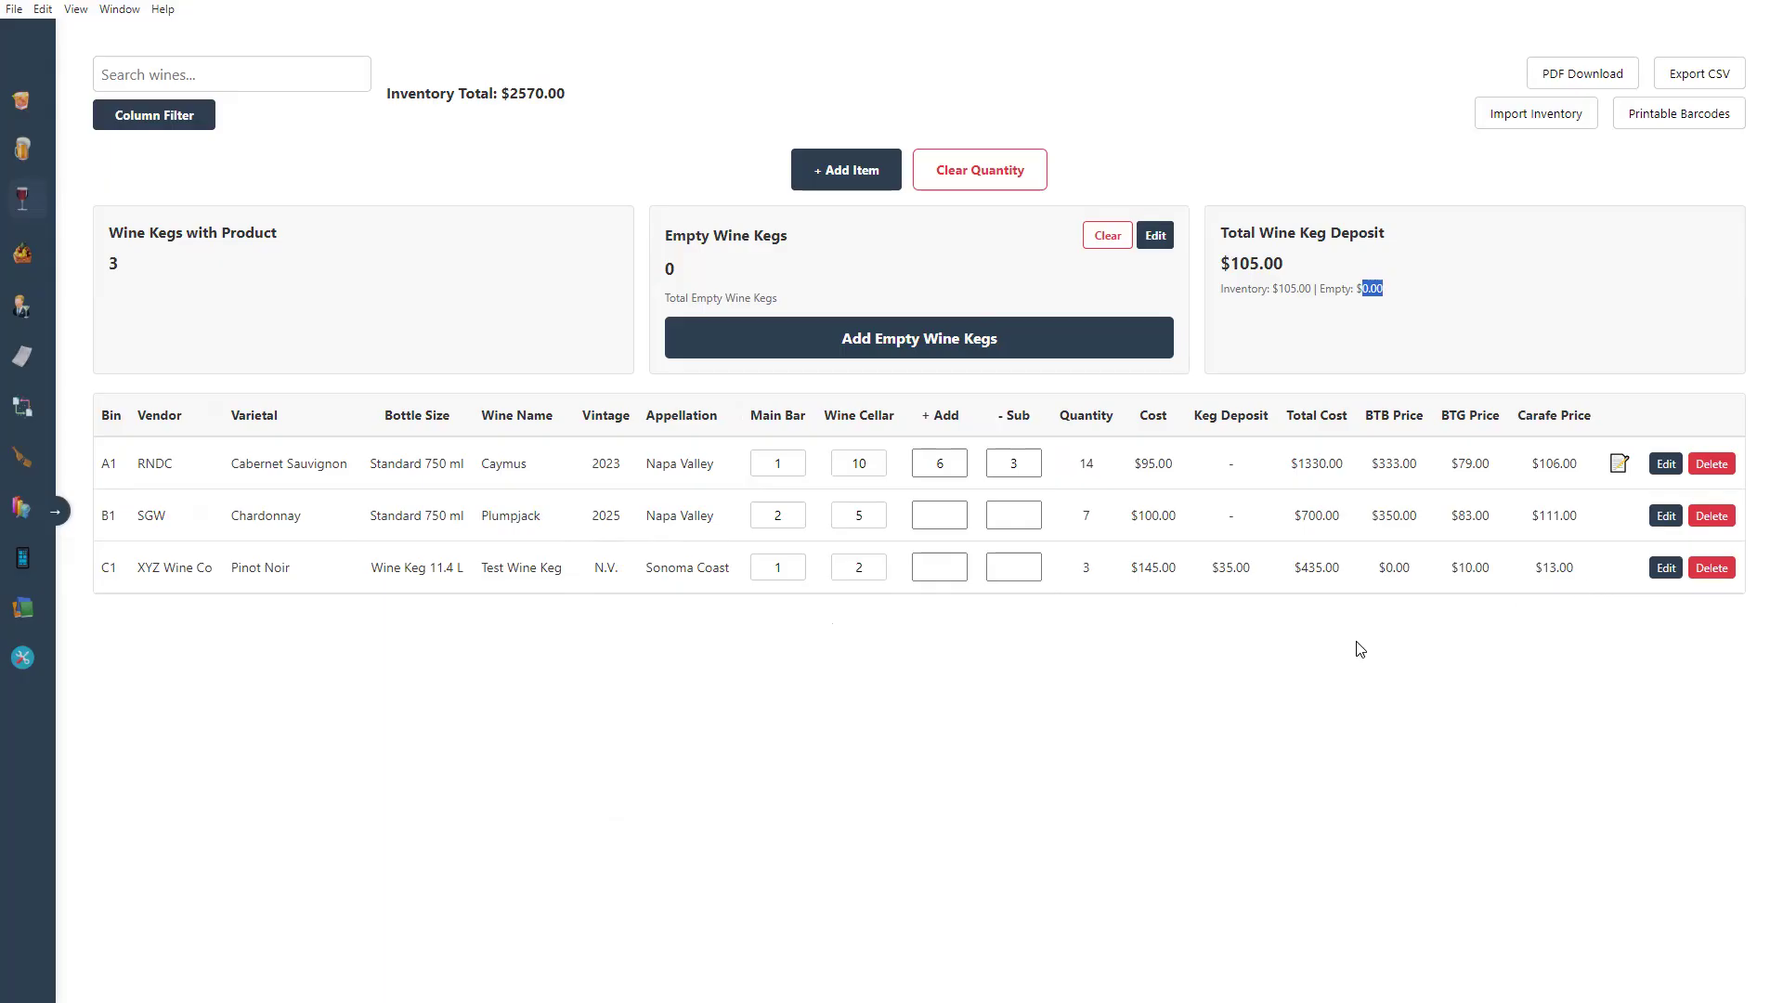
Step: Compare the Wine Kegs with Product total with the keg's location quantities, and sort the list by bottle size in both directions
{"action": "left_click_drag", "start_coordinate": [108, 232], "coordinate": [245, 234]}
{"action": "left_click", "coordinate": [143, 266]}
{"action": "left_click", "coordinate": [869, 565]}
{"action": "left_click", "coordinate": [781, 566]}
{"action": "left_click", "coordinate": [1070, 564]}
{"action": "left_click", "coordinate": [397, 414]}
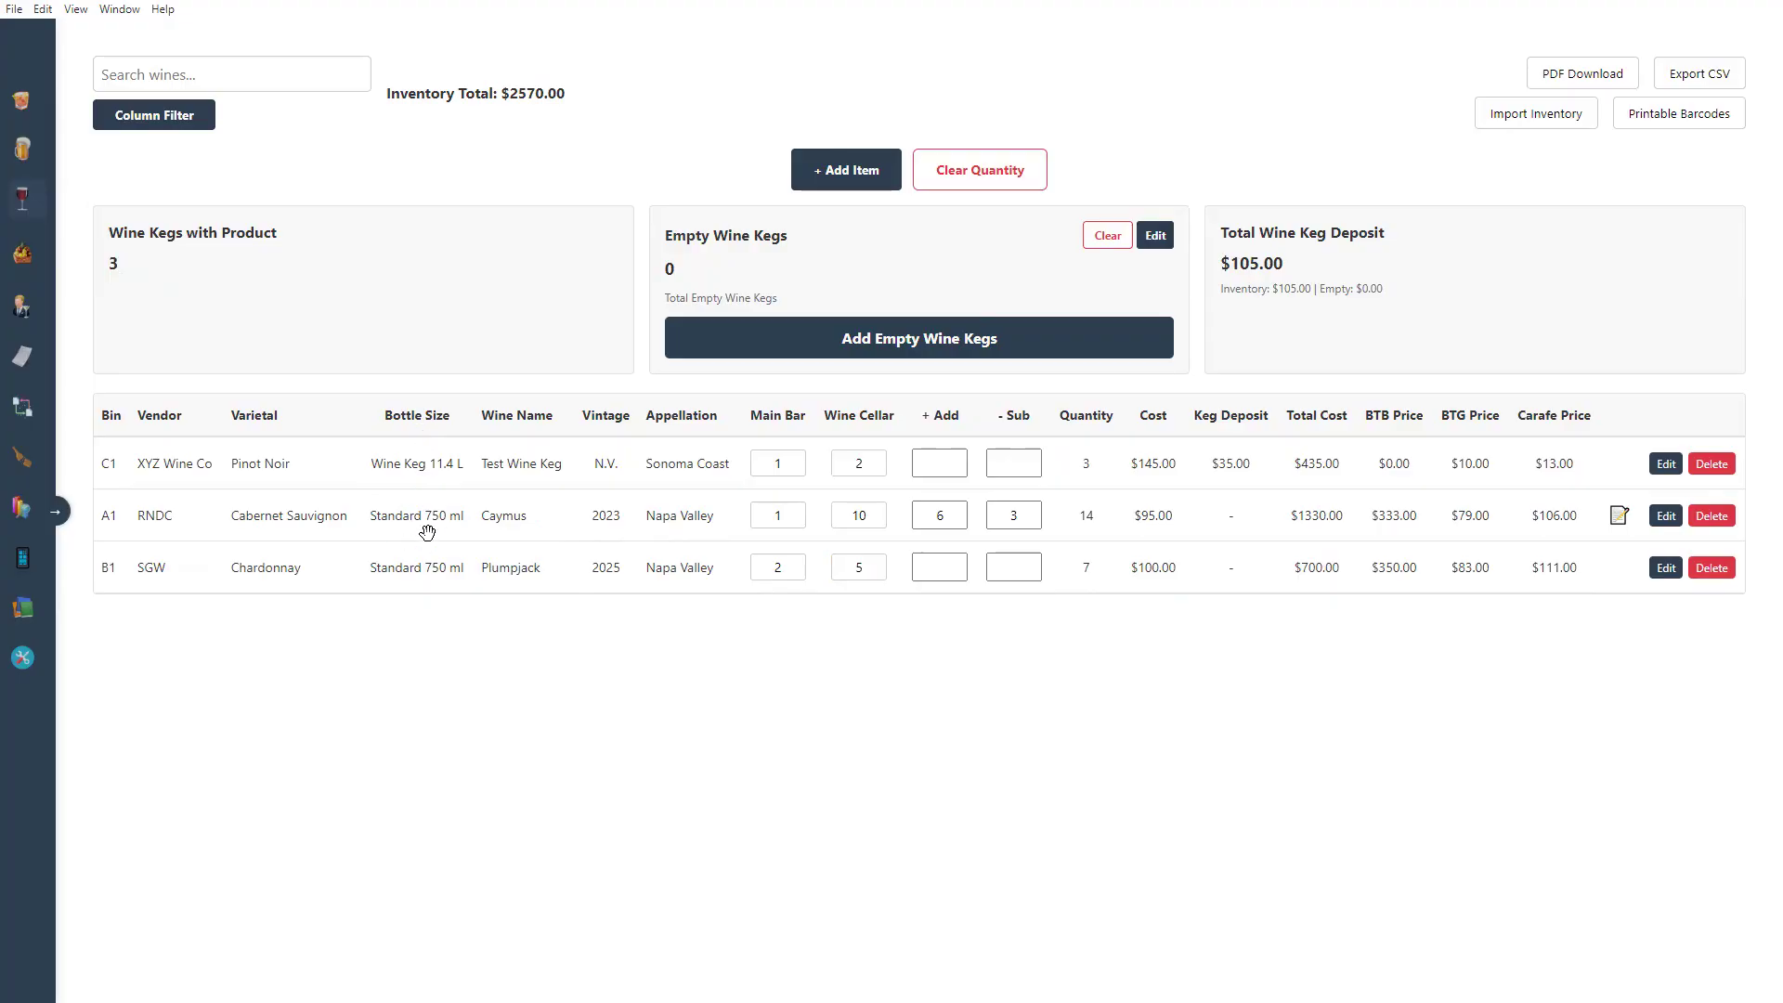
{"action": "left_click", "coordinate": [416, 418]}
Step: Record 1 keg added and 2 kegs subtracted for Test Wine Keg
{"action": "left_click", "coordinate": [960, 574]}
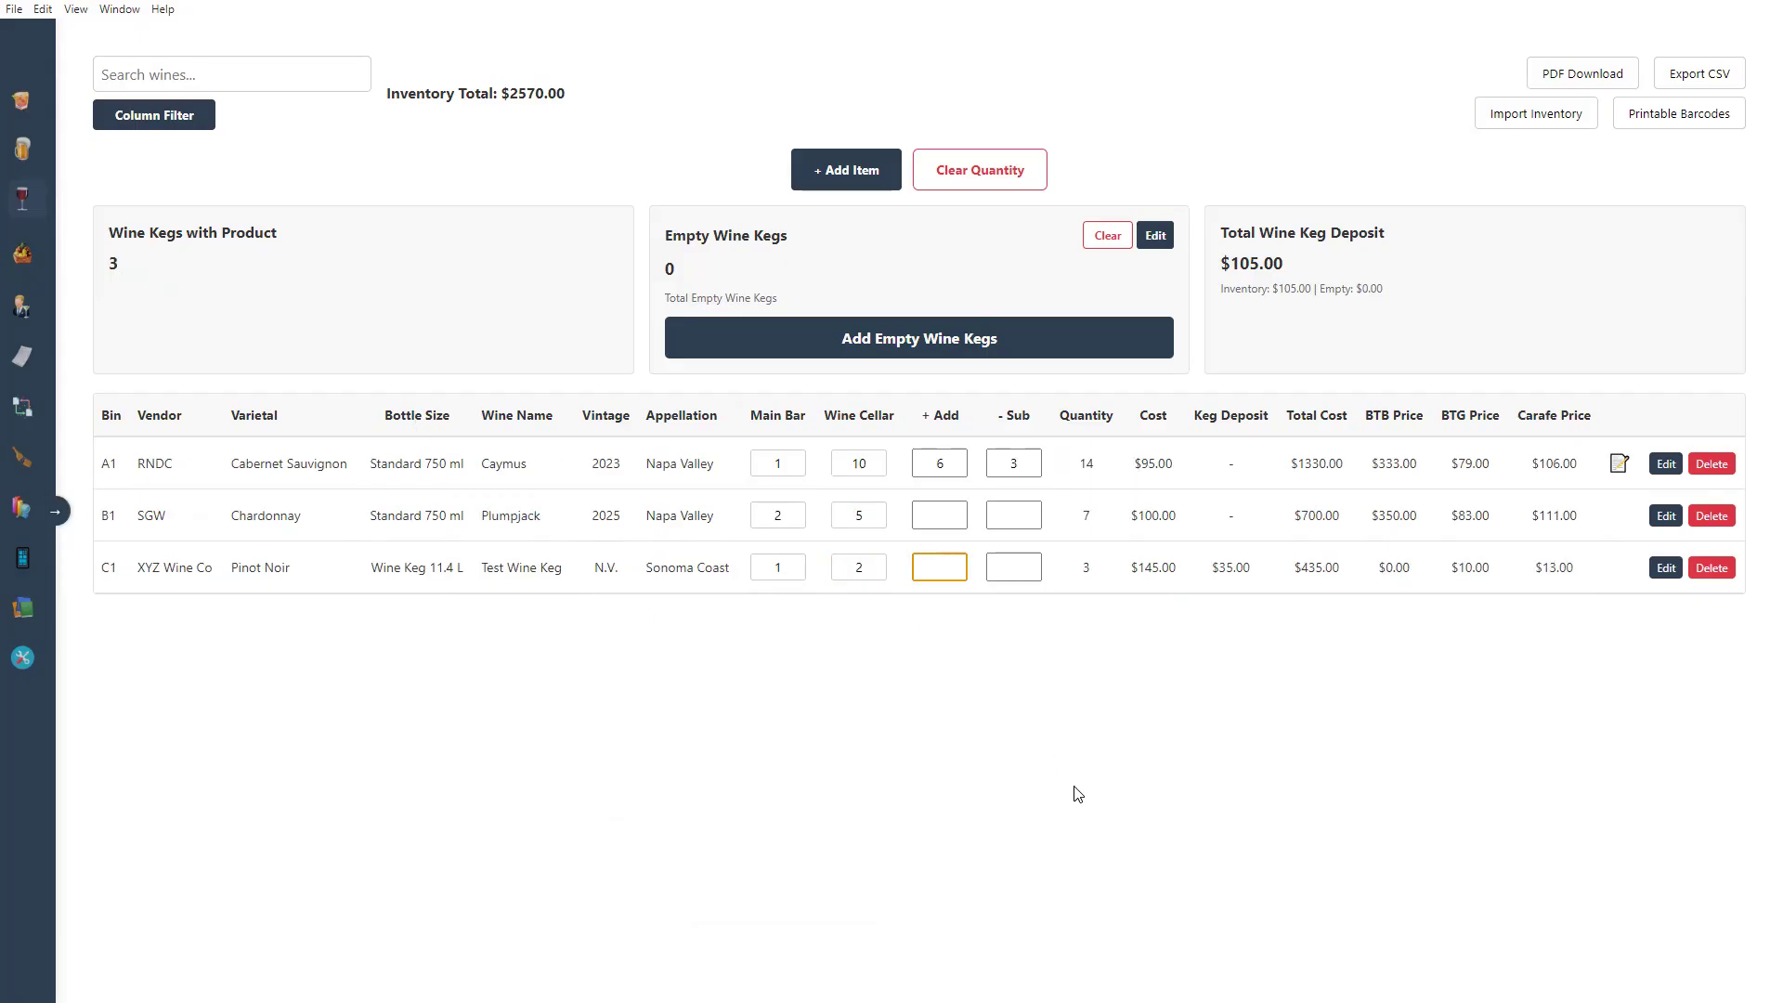
{"action": "type", "text": "1"}
{"action": "left_click", "coordinate": [1032, 573]}
{"action": "type", "text": "2"}
{"action": "left_click", "coordinate": [836, 648]}
Step: Record 2 empty kegs for Test Wine Keg and save the empty kegs
{"action": "left_click", "coordinate": [914, 350]}
{"action": "left_click", "coordinate": [806, 461]}
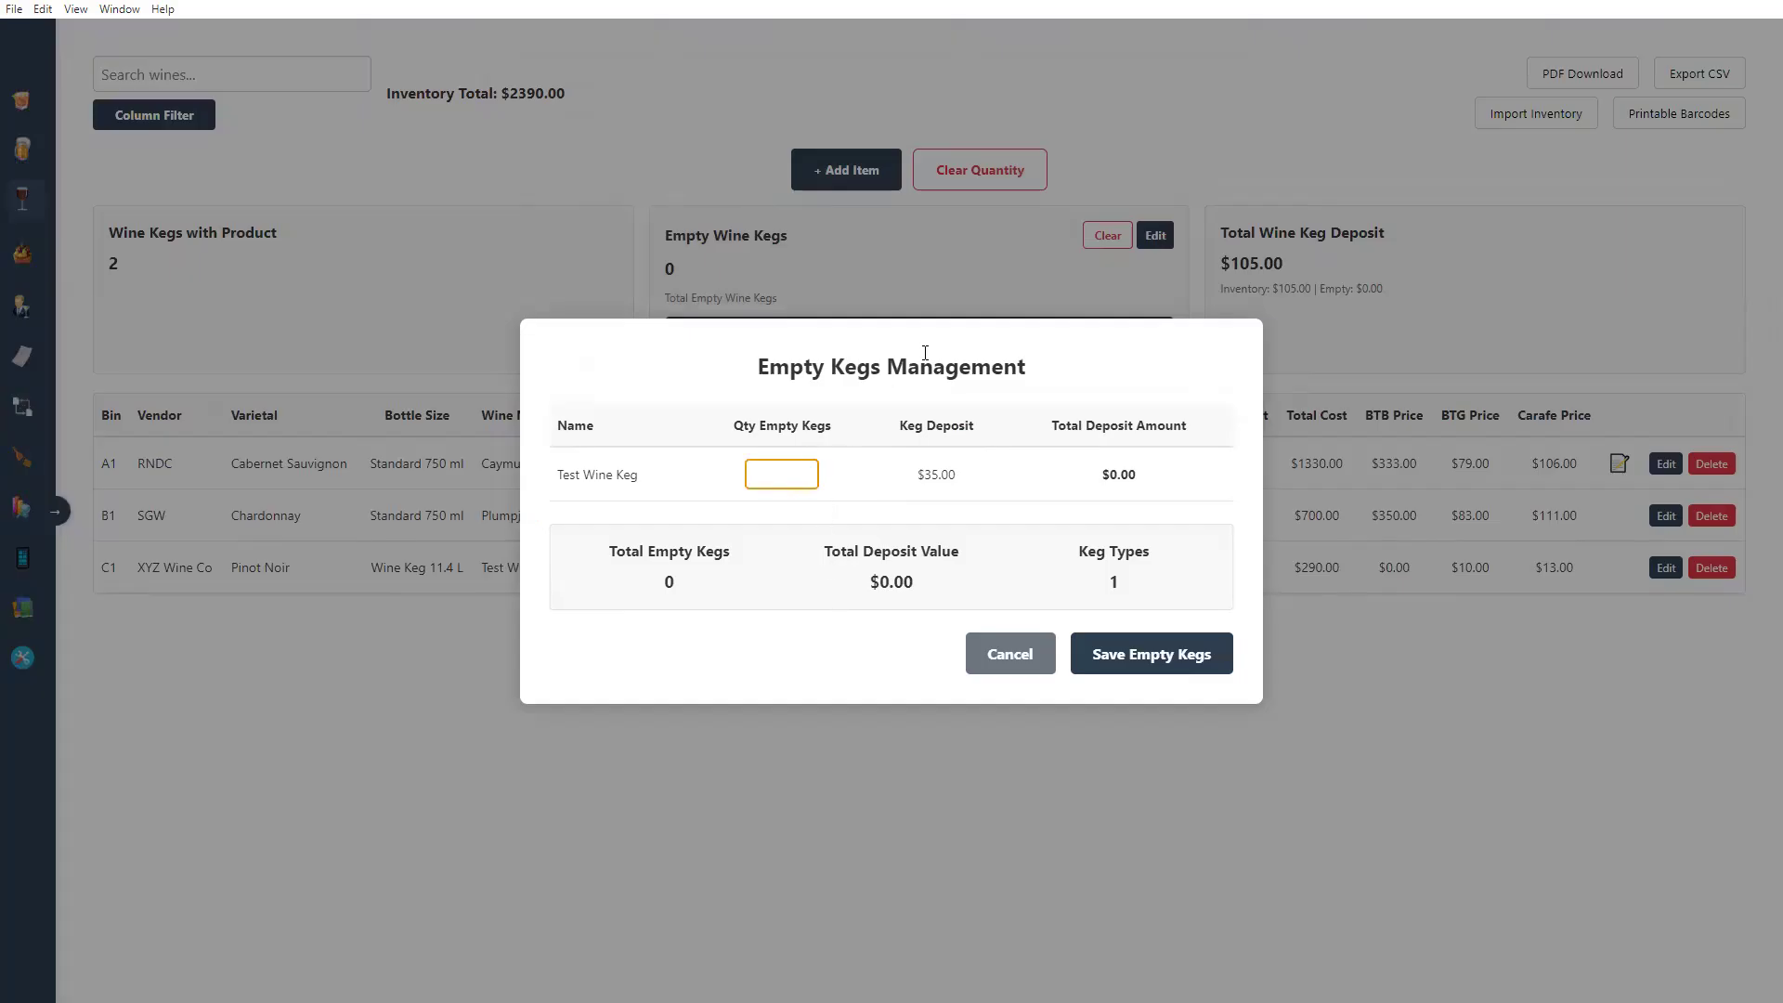
{"action": "type", "text": "2"}
{"action": "left_click", "coordinate": [1202, 655]}
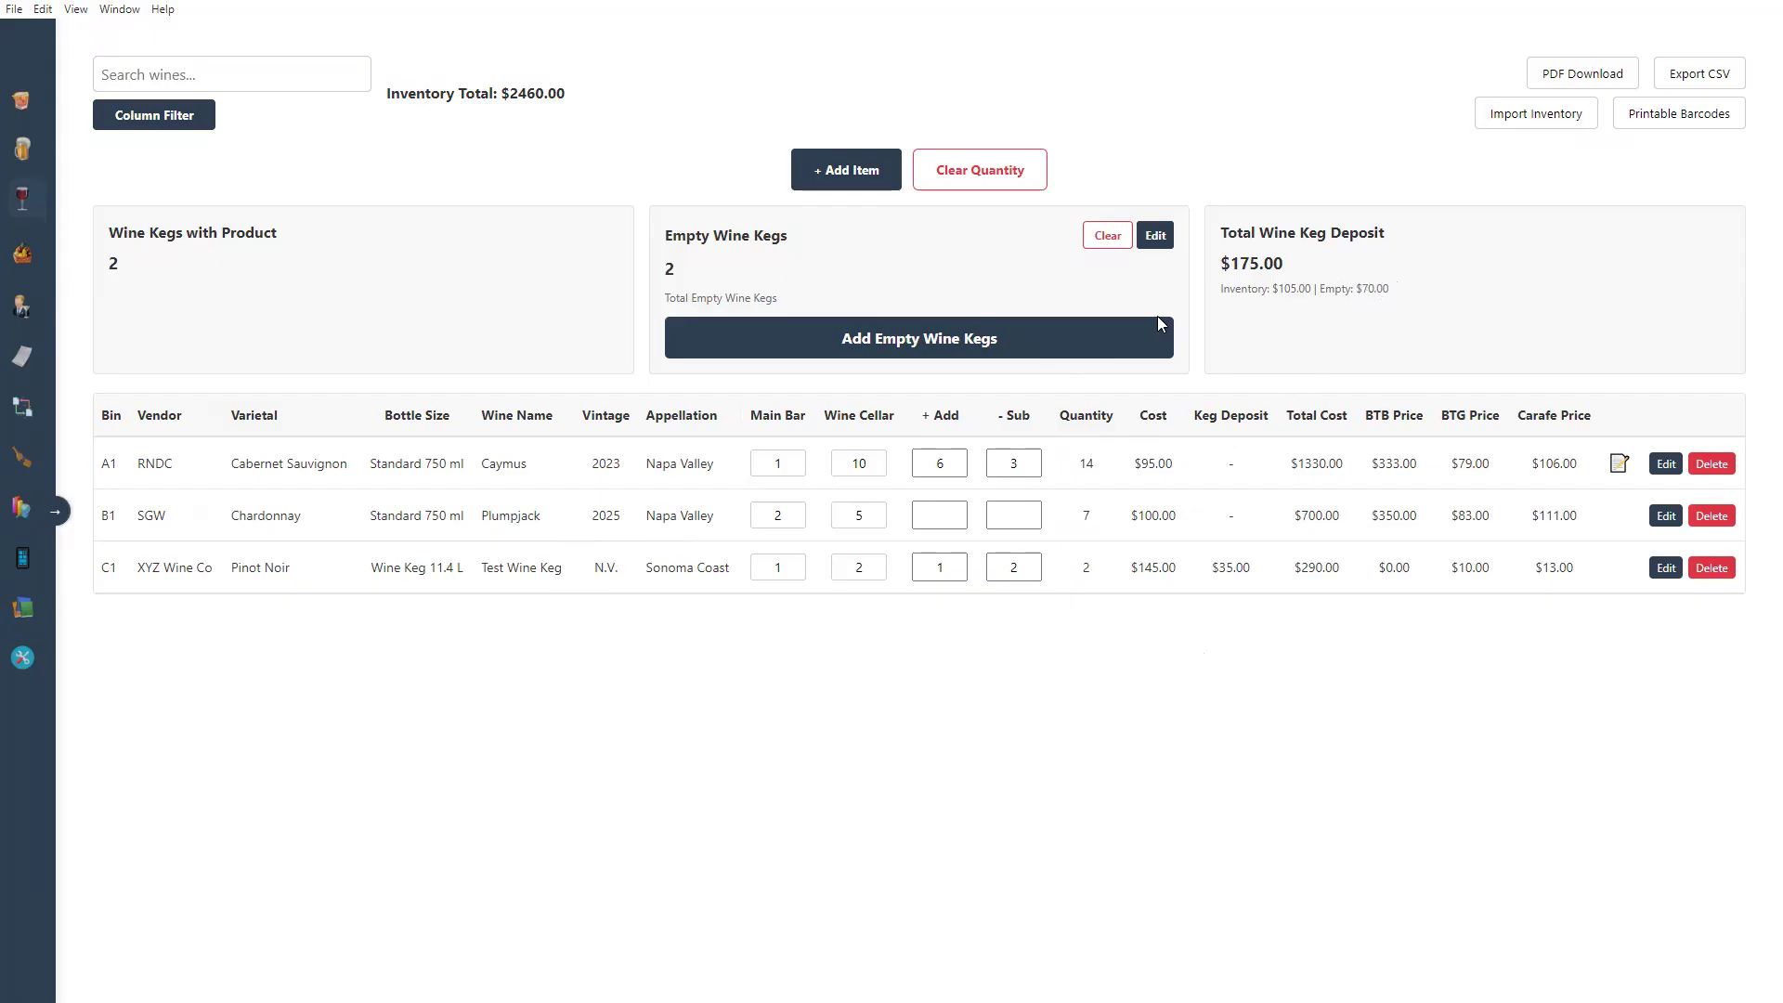
Step: Download the inventory as wine_inventory_2025-10-19.pdf, replacing the existing file, and review its wine keg deposit summary before closing it
{"action": "left_click", "coordinate": [1549, 76]}
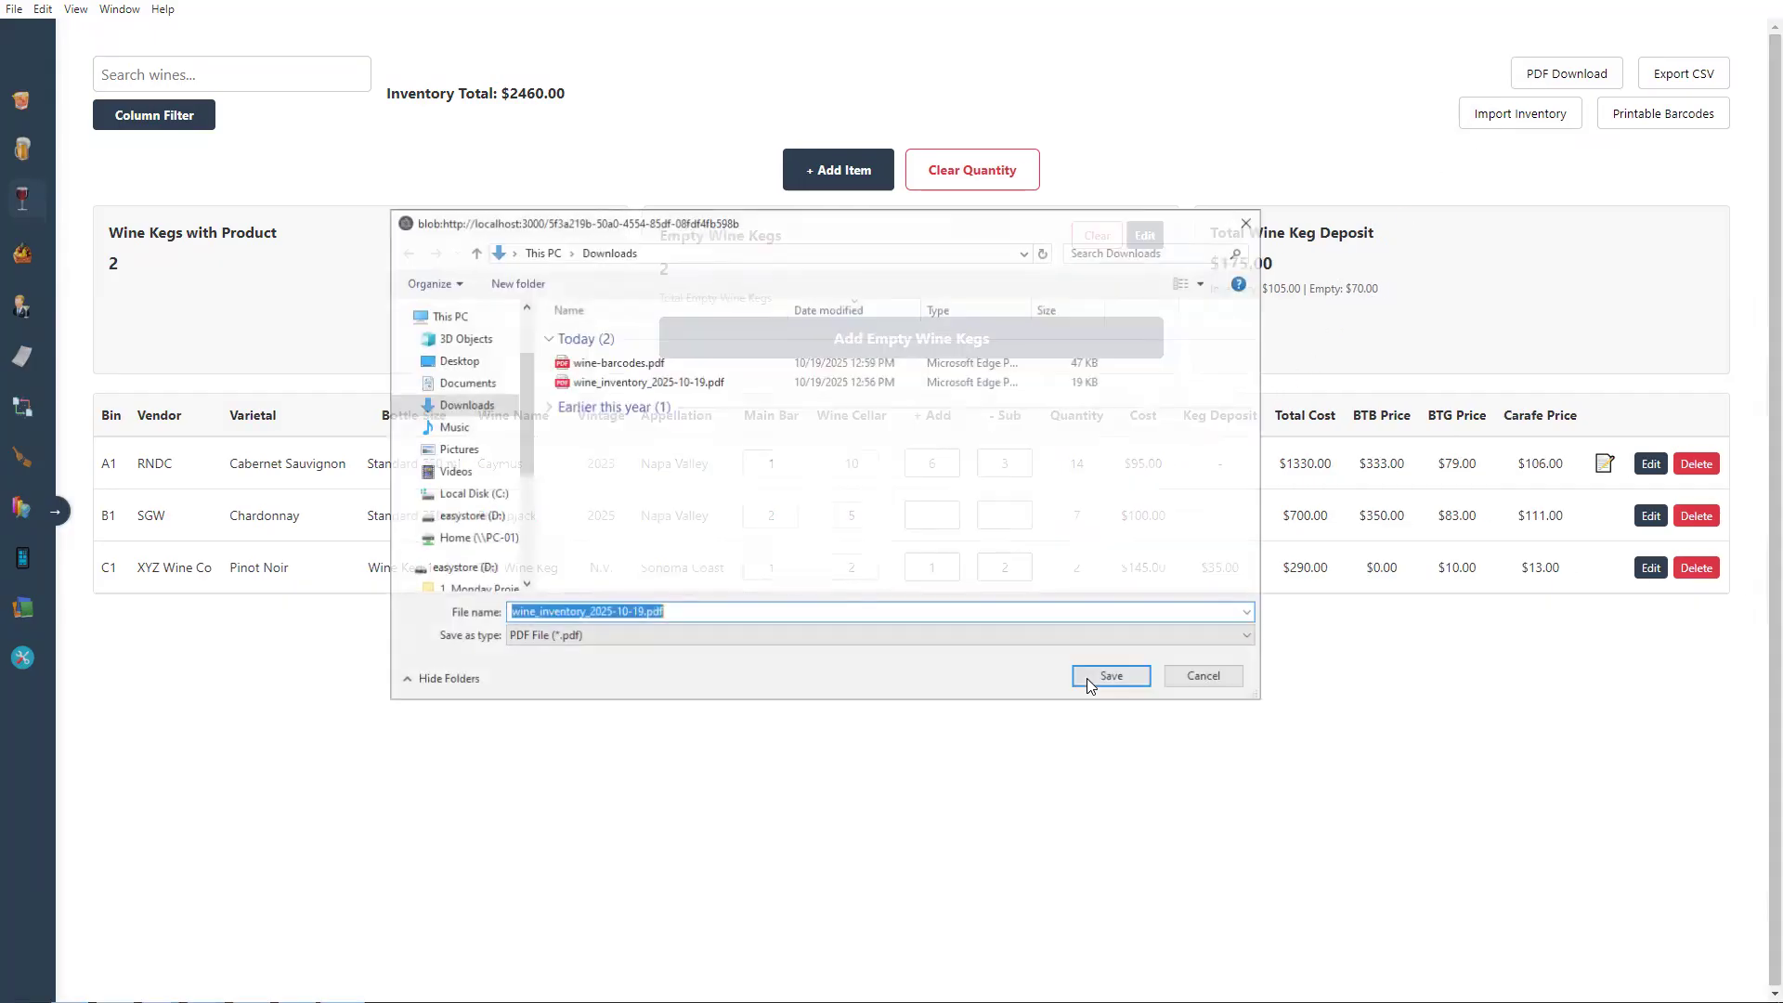
{"action": "left_click", "coordinate": [1113, 676]}
{"action": "left_click", "coordinate": [955, 499]}
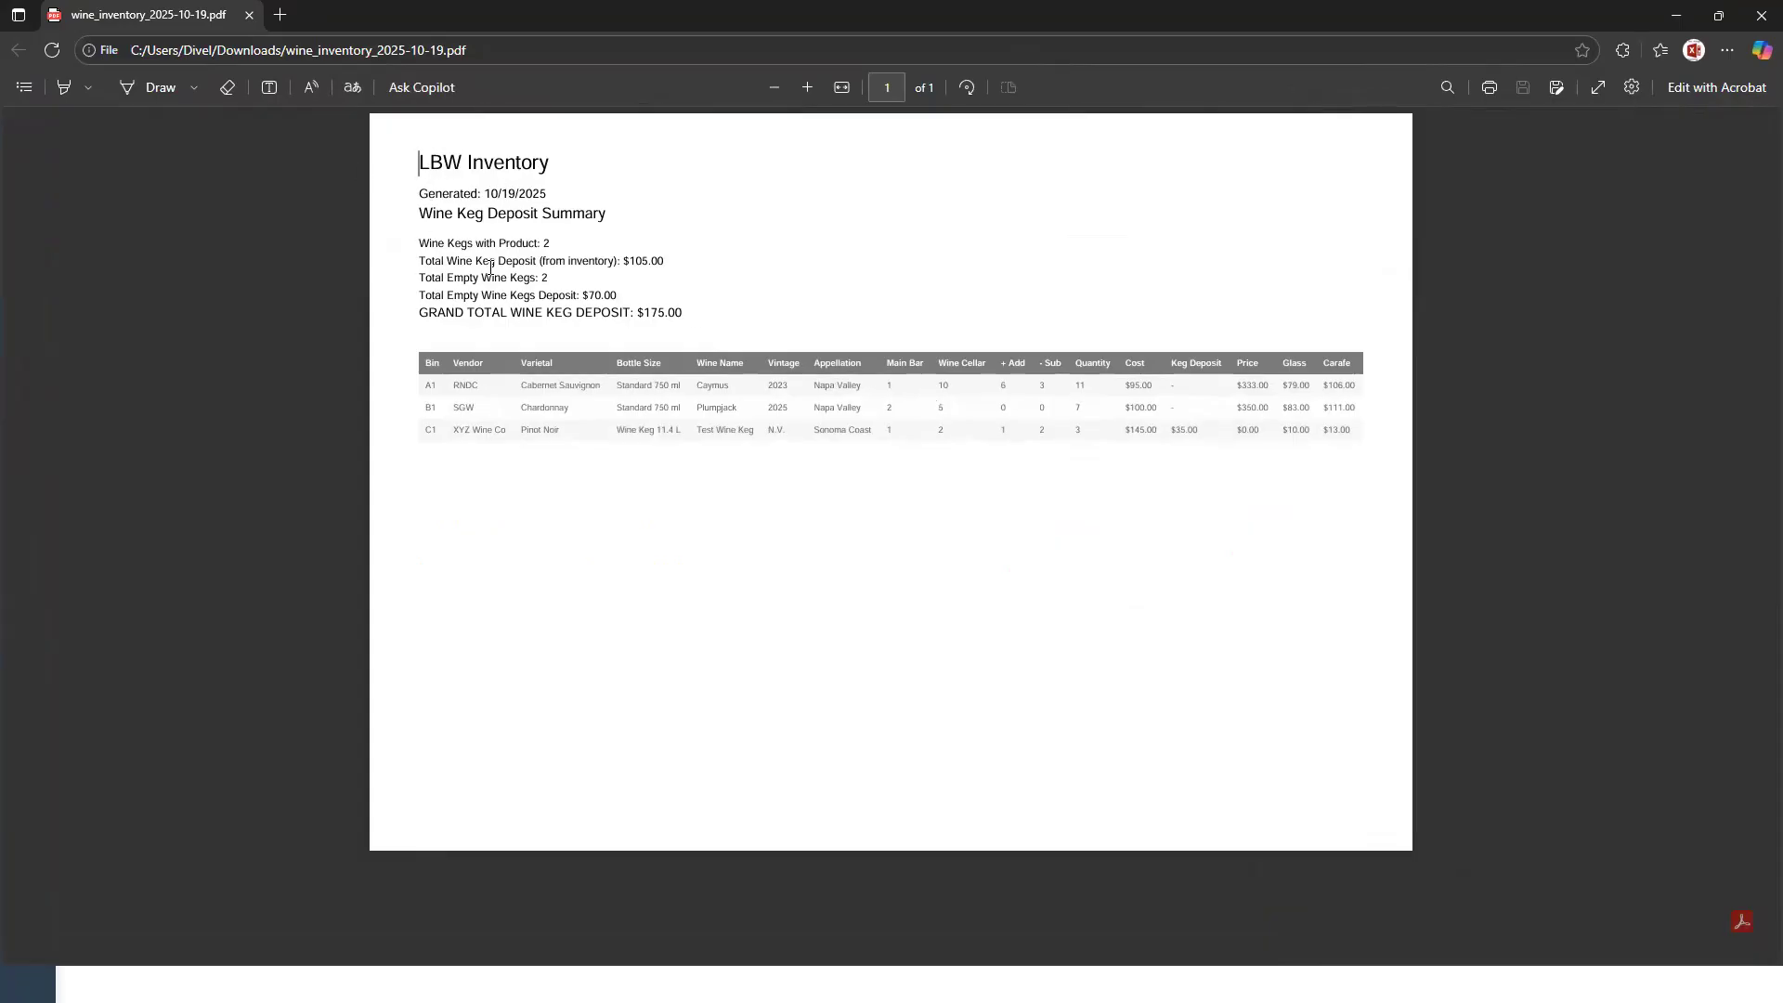
{"action": "left_click_drag", "start_coordinate": [420, 245], "coordinate": [864, 326]}
{"action": "left_click", "coordinate": [677, 313]}
{"action": "left_click", "coordinate": [1762, 14]}
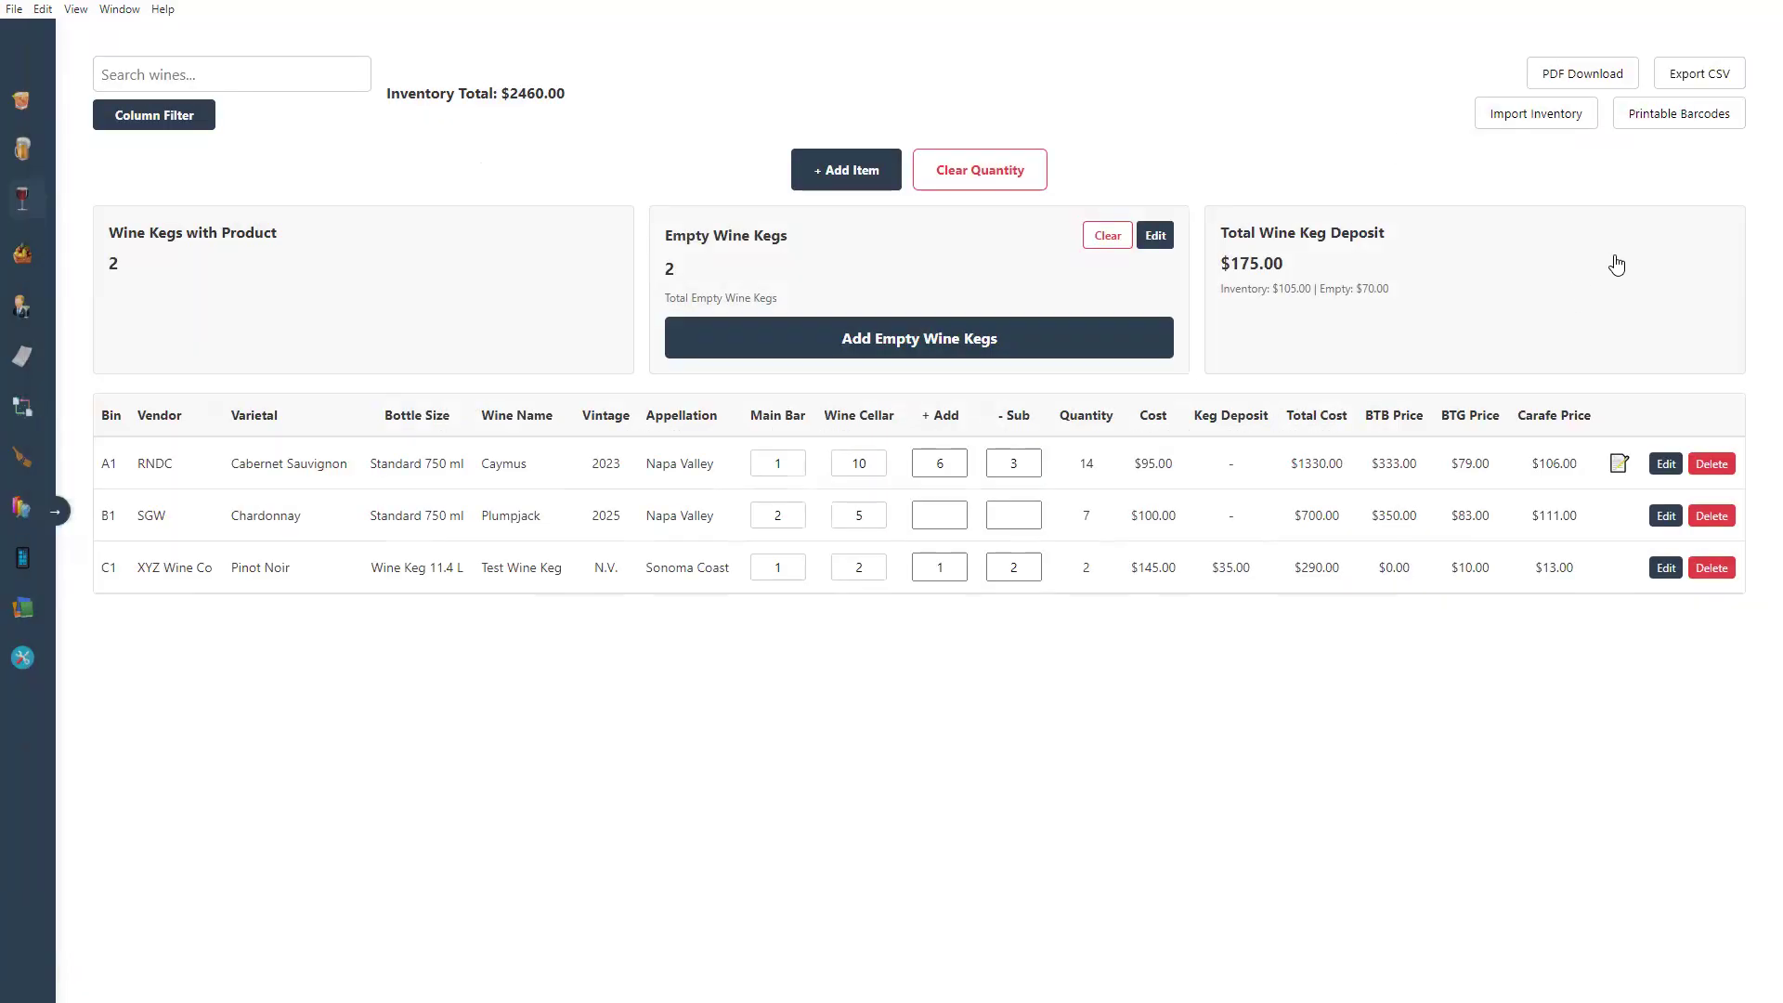
Step: Export the inventory as wine_inventory.csv to Downloads, replacing the existing file
{"action": "left_click", "coordinate": [1709, 76]}
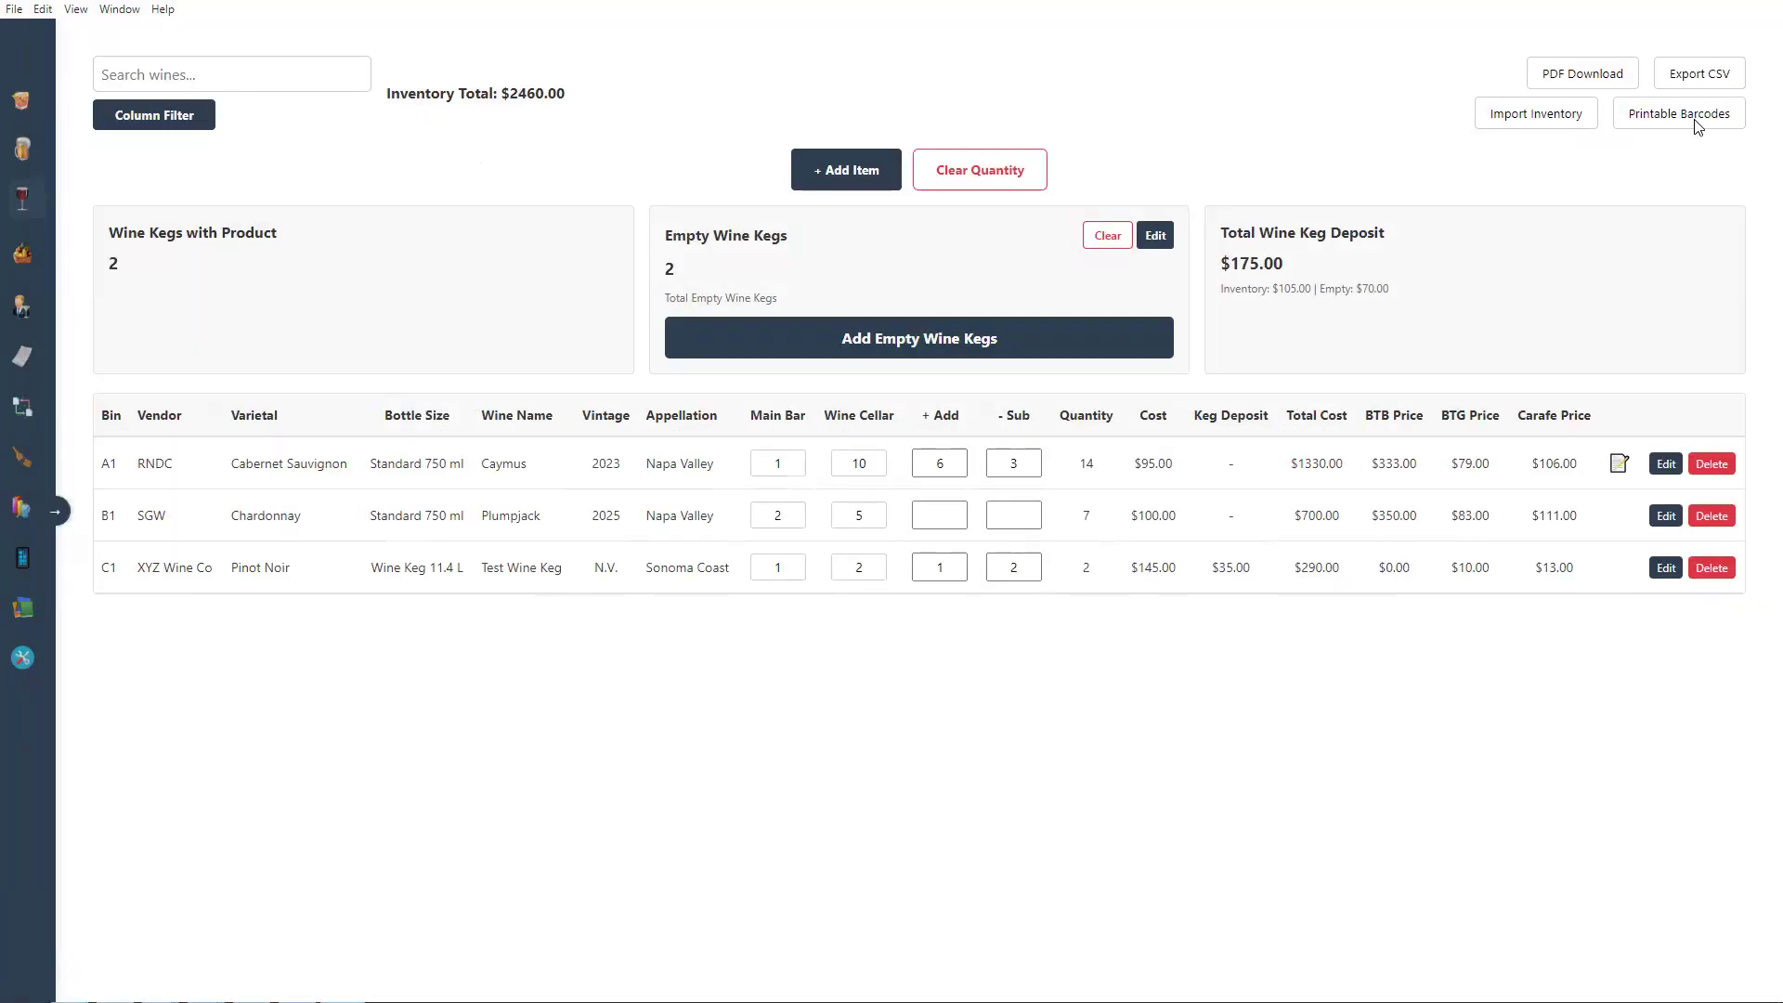
{"action": "left_click", "coordinate": [1119, 675]}
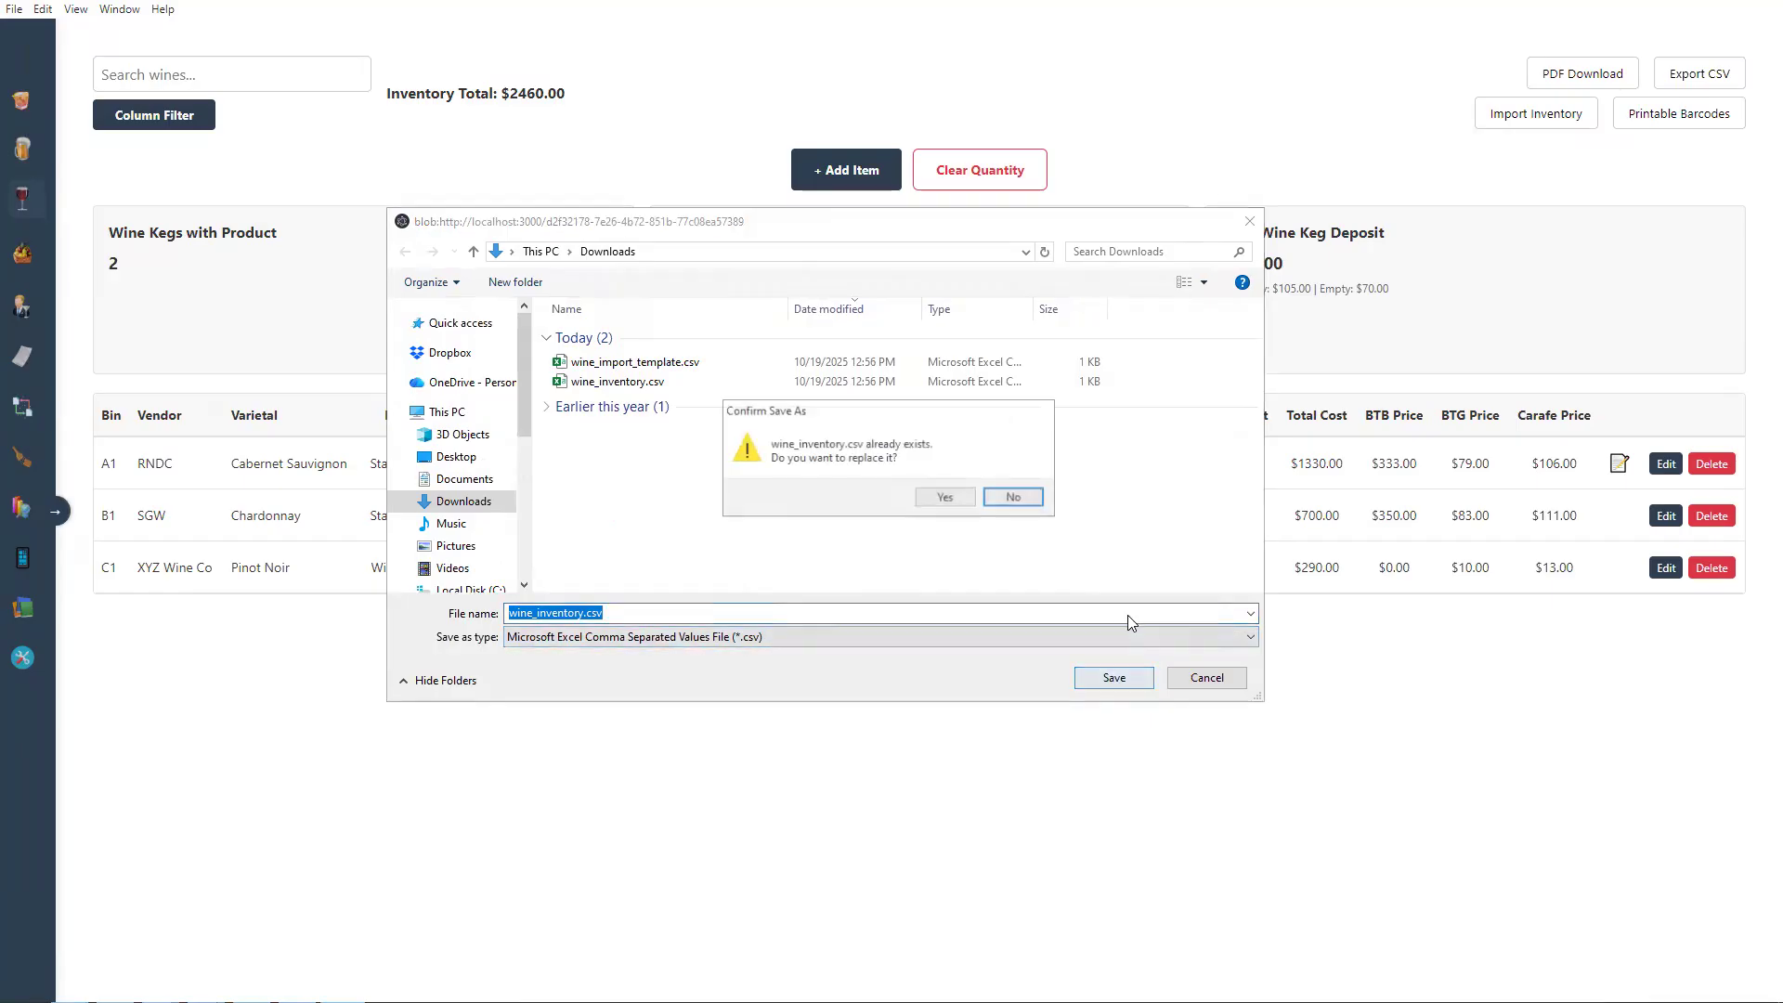
{"action": "left_click", "coordinate": [945, 497]}
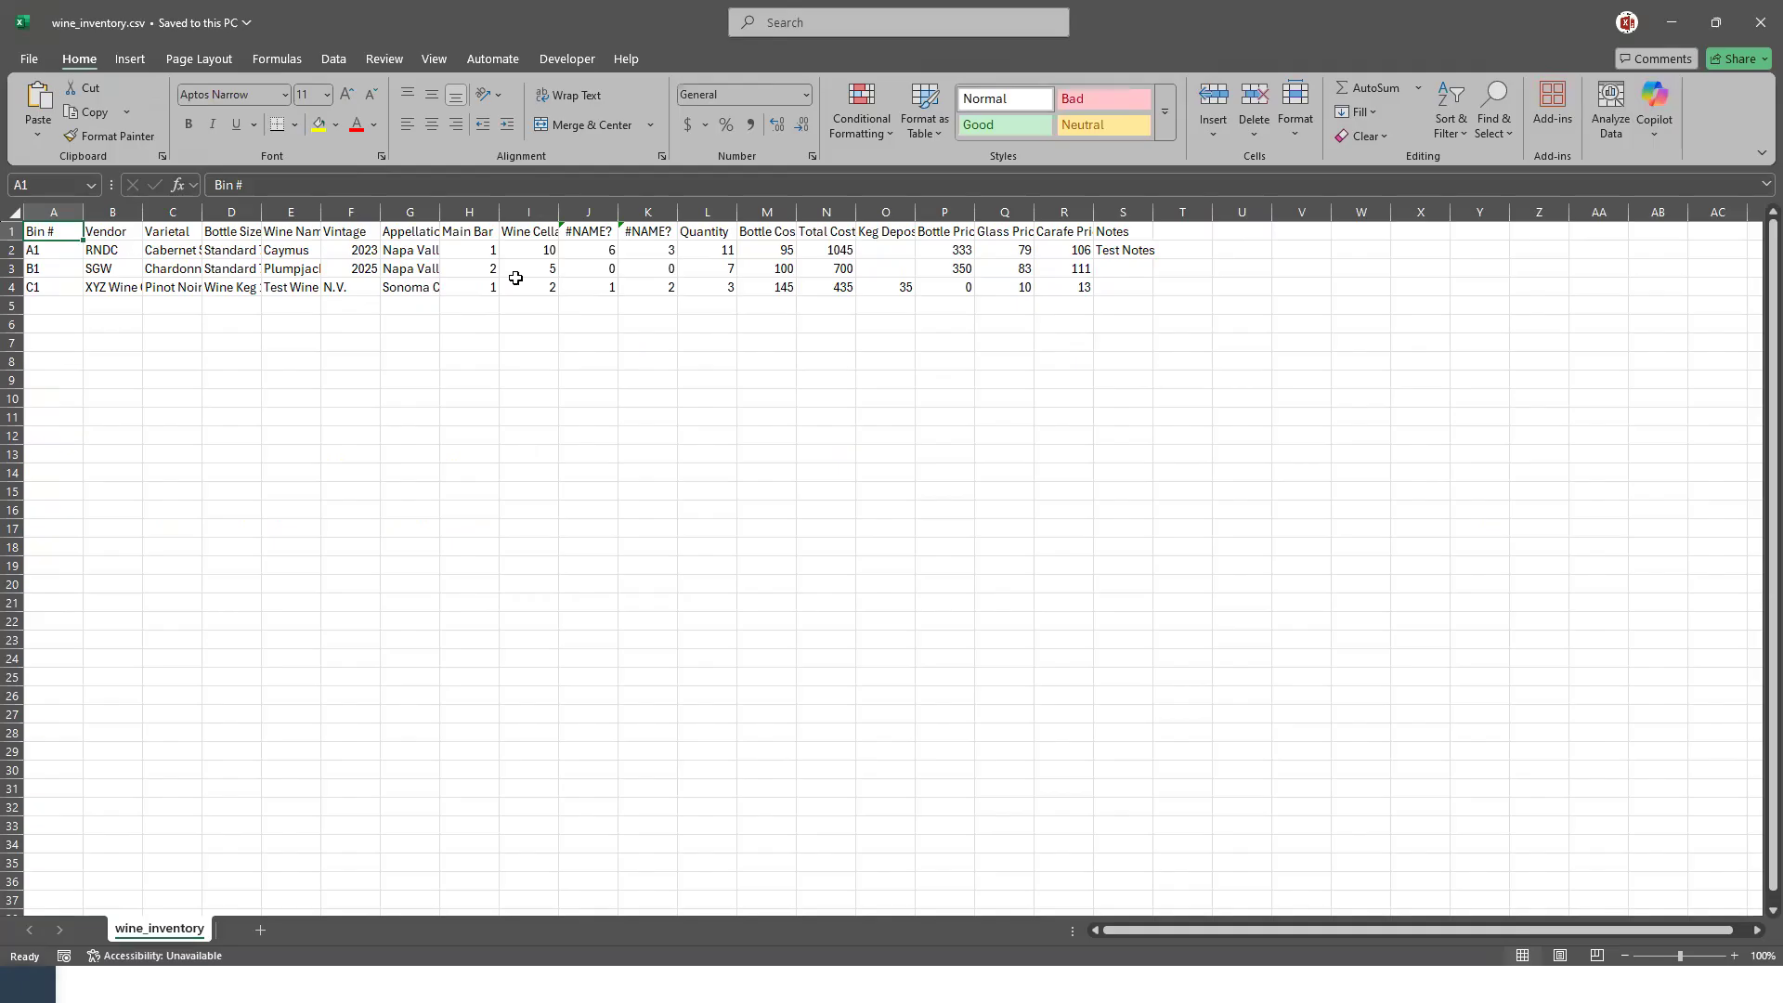
Step: Check the Notes column of the exported CSV at fitted width and close the file without saving
{"action": "left_click_drag", "start_coordinate": [1123, 233], "coordinate": [1124, 289]}
{"action": "double_click", "coordinate": [1153, 212]}
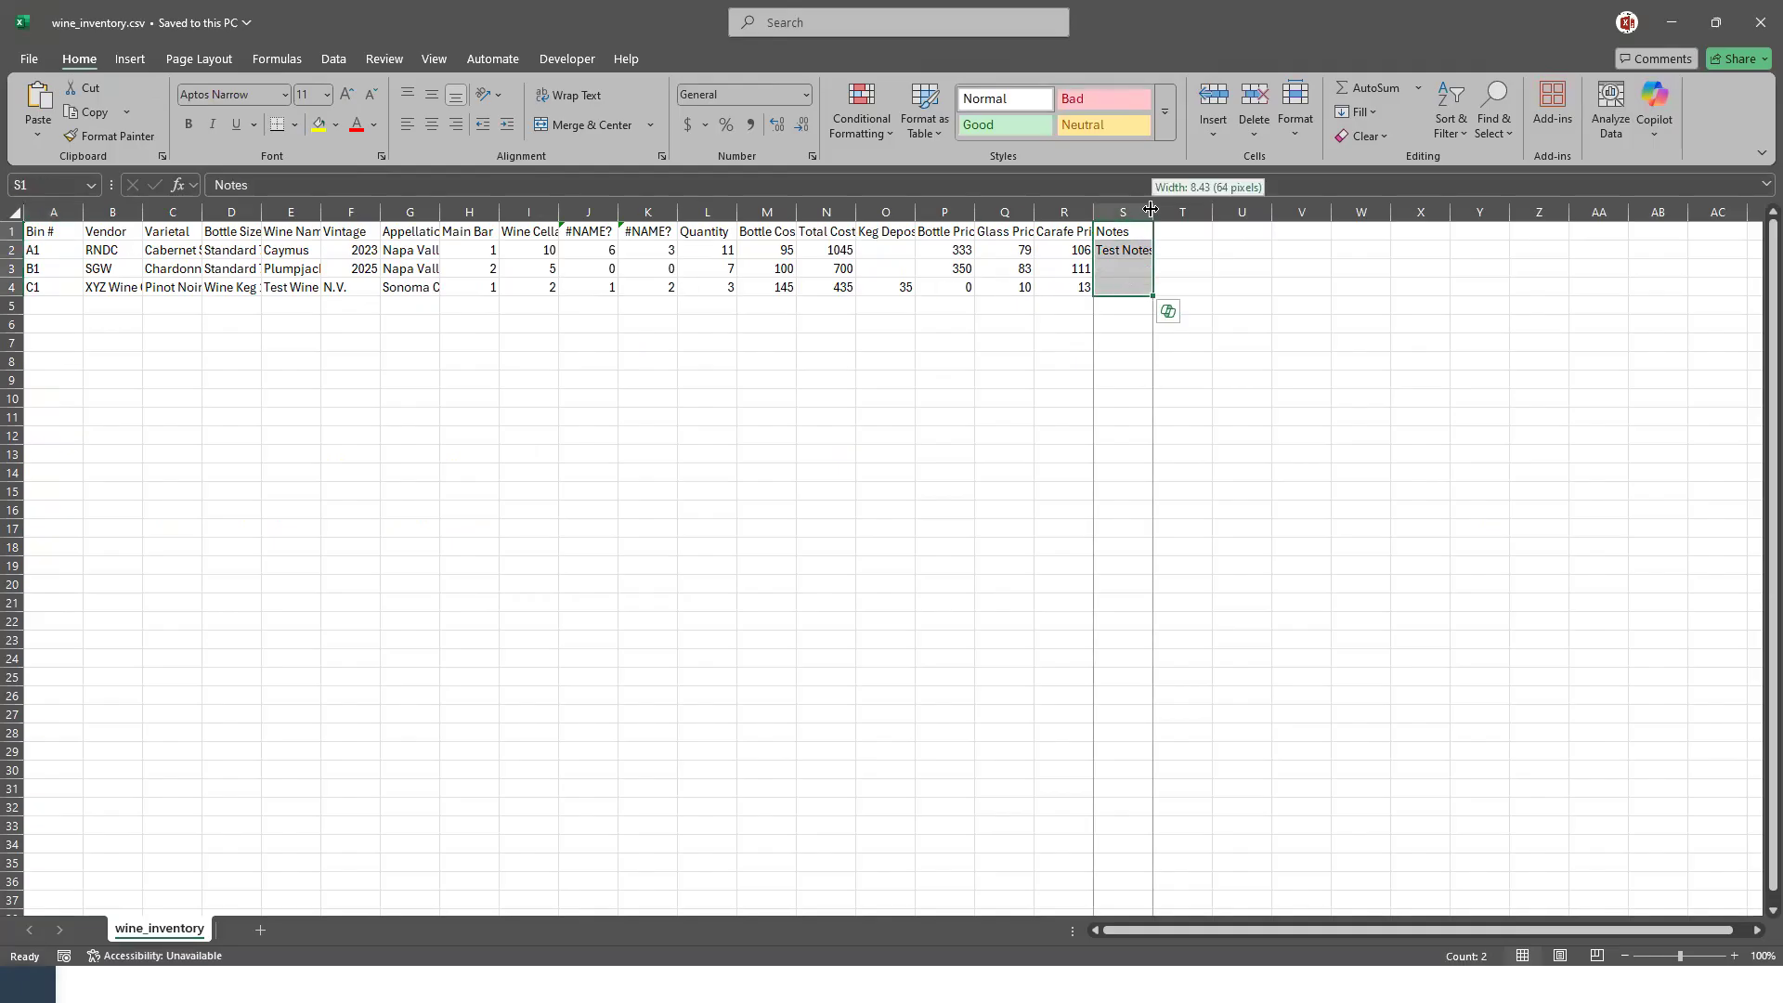
{"action": "left_click", "coordinate": [1329, 365]}
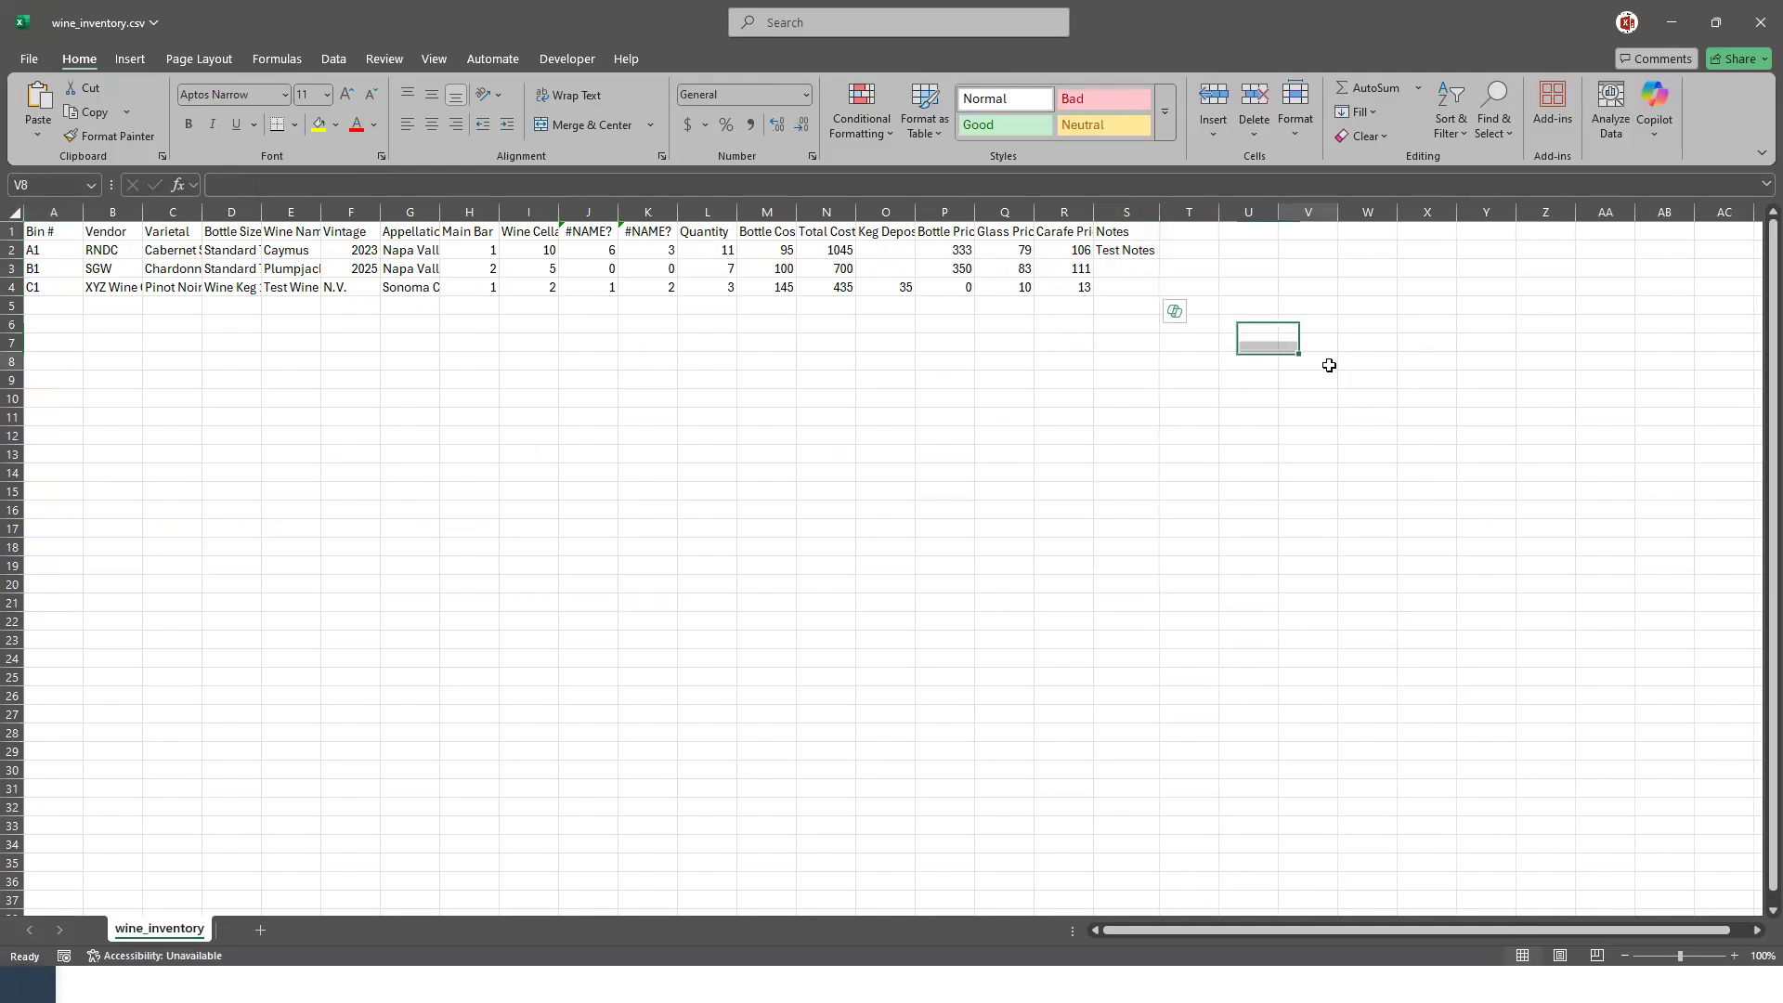
{"action": "left_click", "coordinate": [1761, 22]}
{"action": "left_click", "coordinate": [970, 625]}
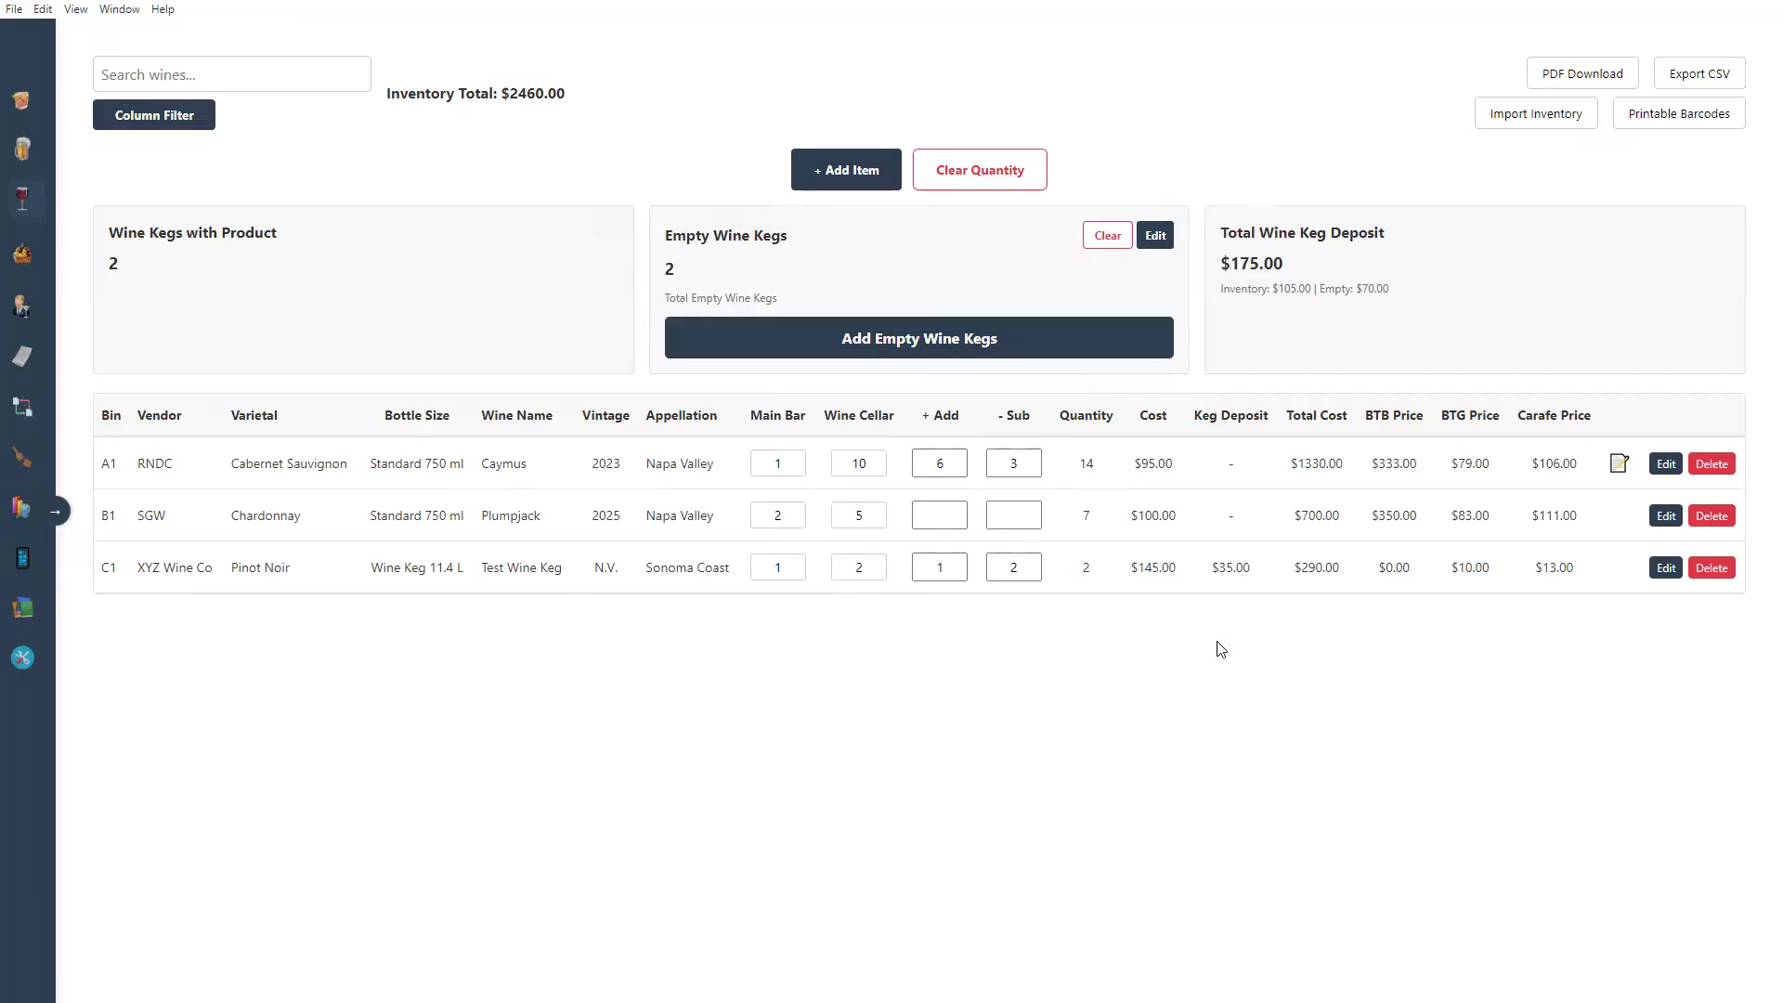
Step: Download the inventory import template as wine_import_template.csv, replacing the existing file, and close the import dialog
{"action": "left_click", "coordinate": [1550, 121]}
{"action": "left_click", "coordinate": [929, 506]}
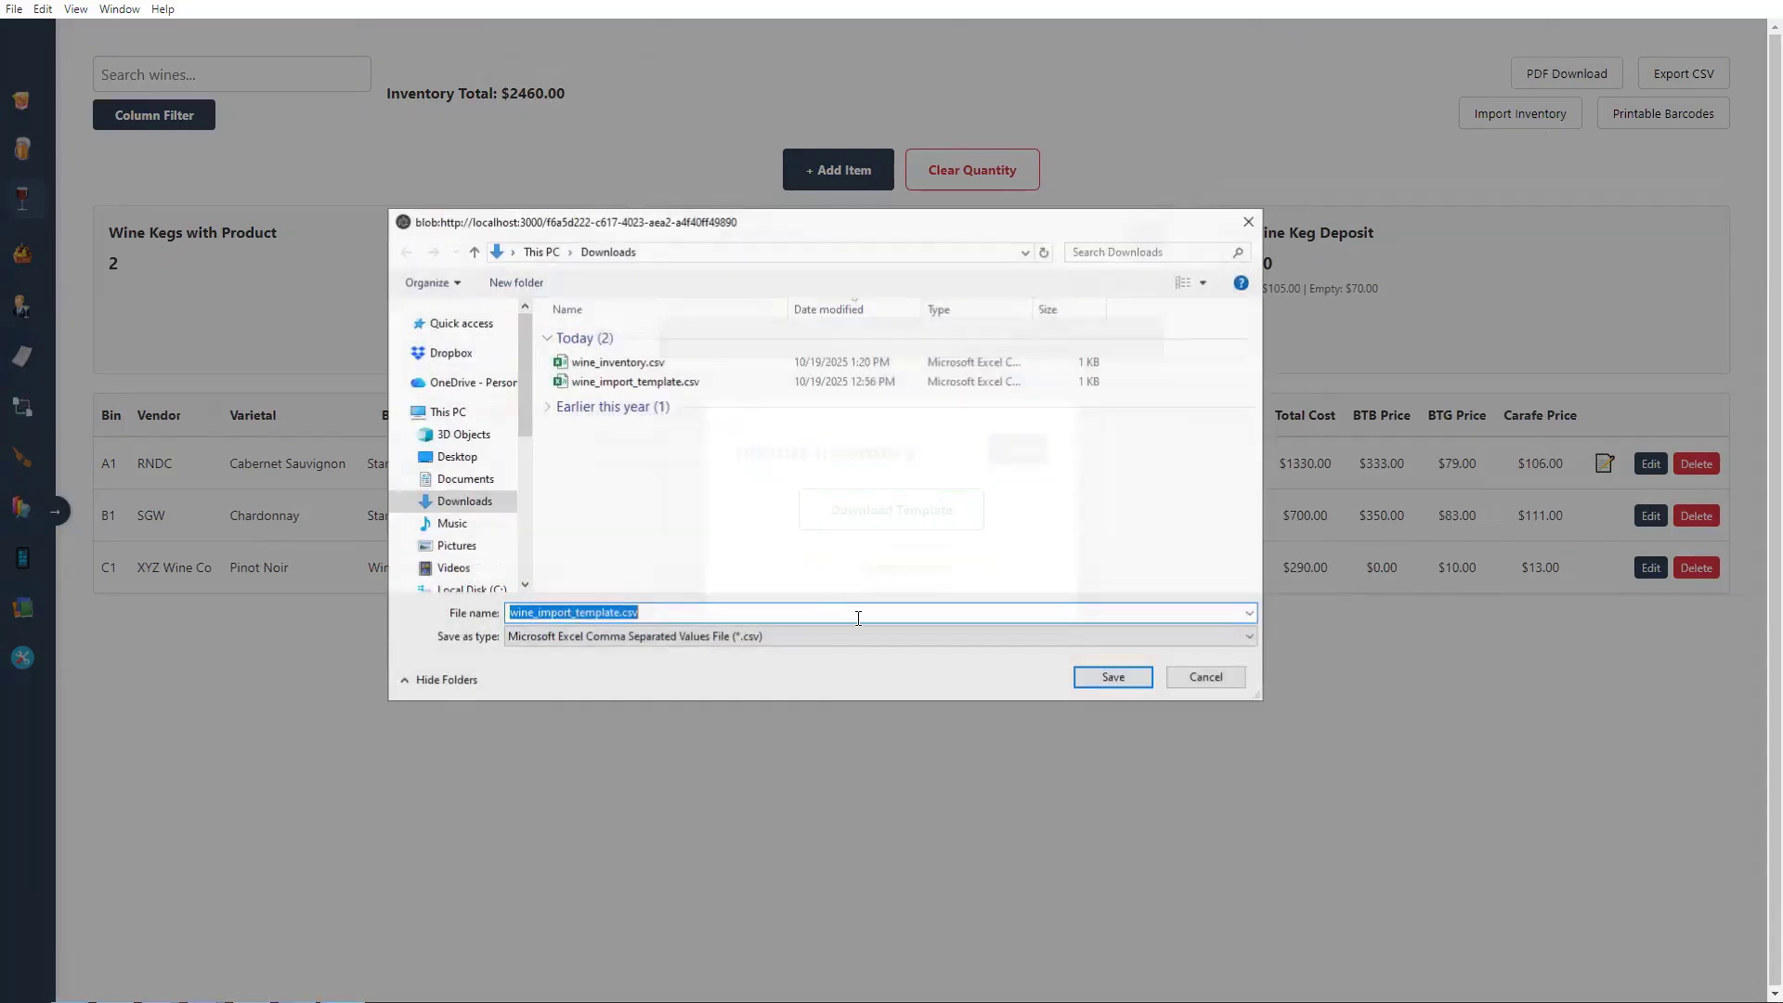
{"action": "left_click", "coordinate": [1114, 677]}
{"action": "left_click", "coordinate": [946, 498]}
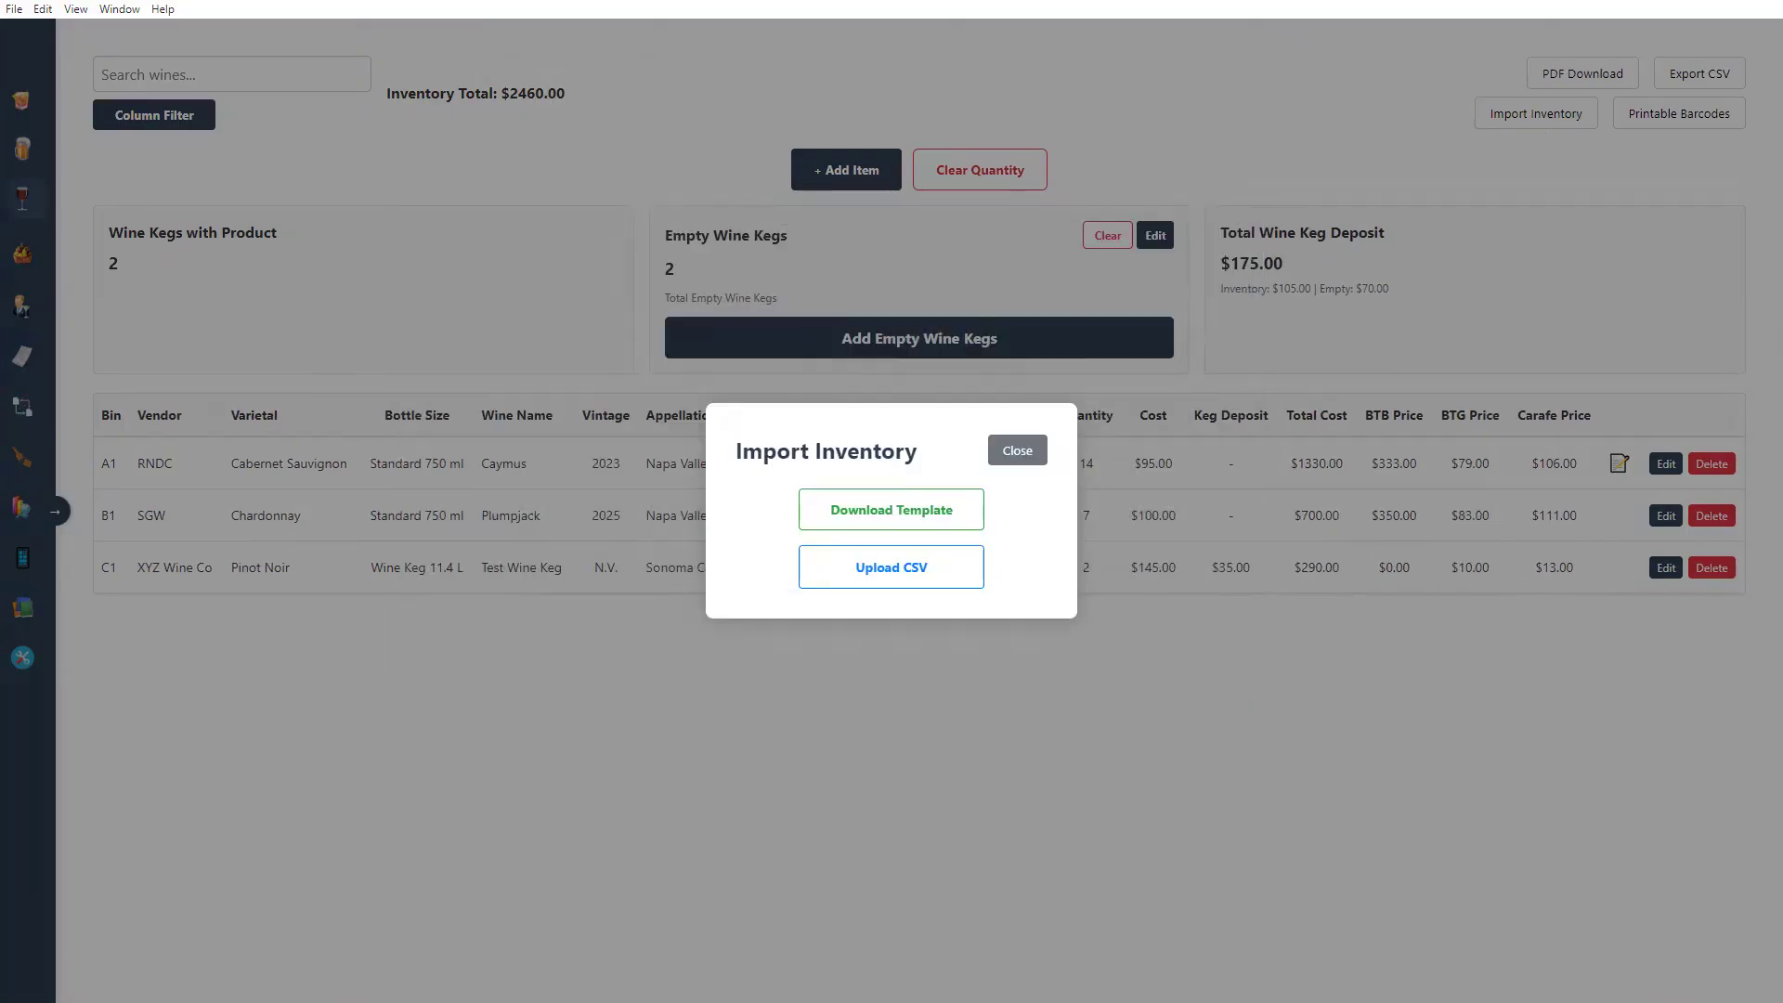
{"action": "left_click", "coordinate": [1017, 451]}
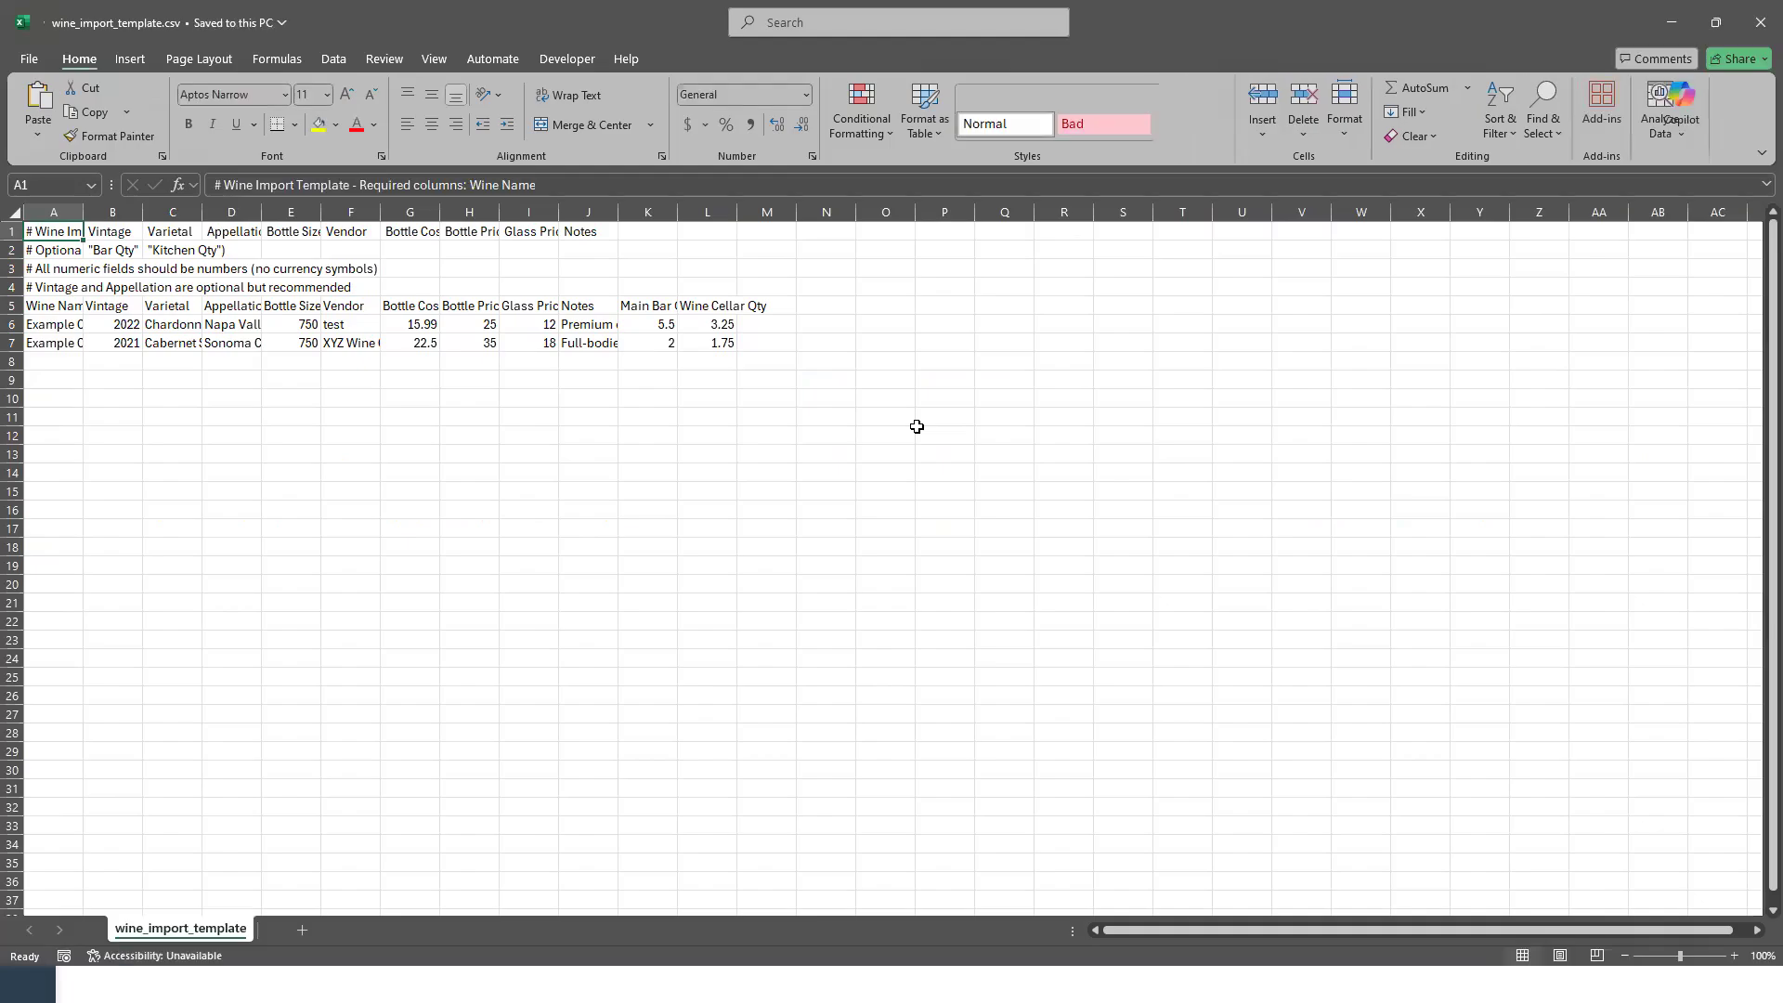
Step: Fit all columns of the import template to their contents and read the instructions in rows 1 to 4
{"action": "left_click", "coordinate": [641, 452]}
{"action": "left_click", "coordinate": [16, 212]}
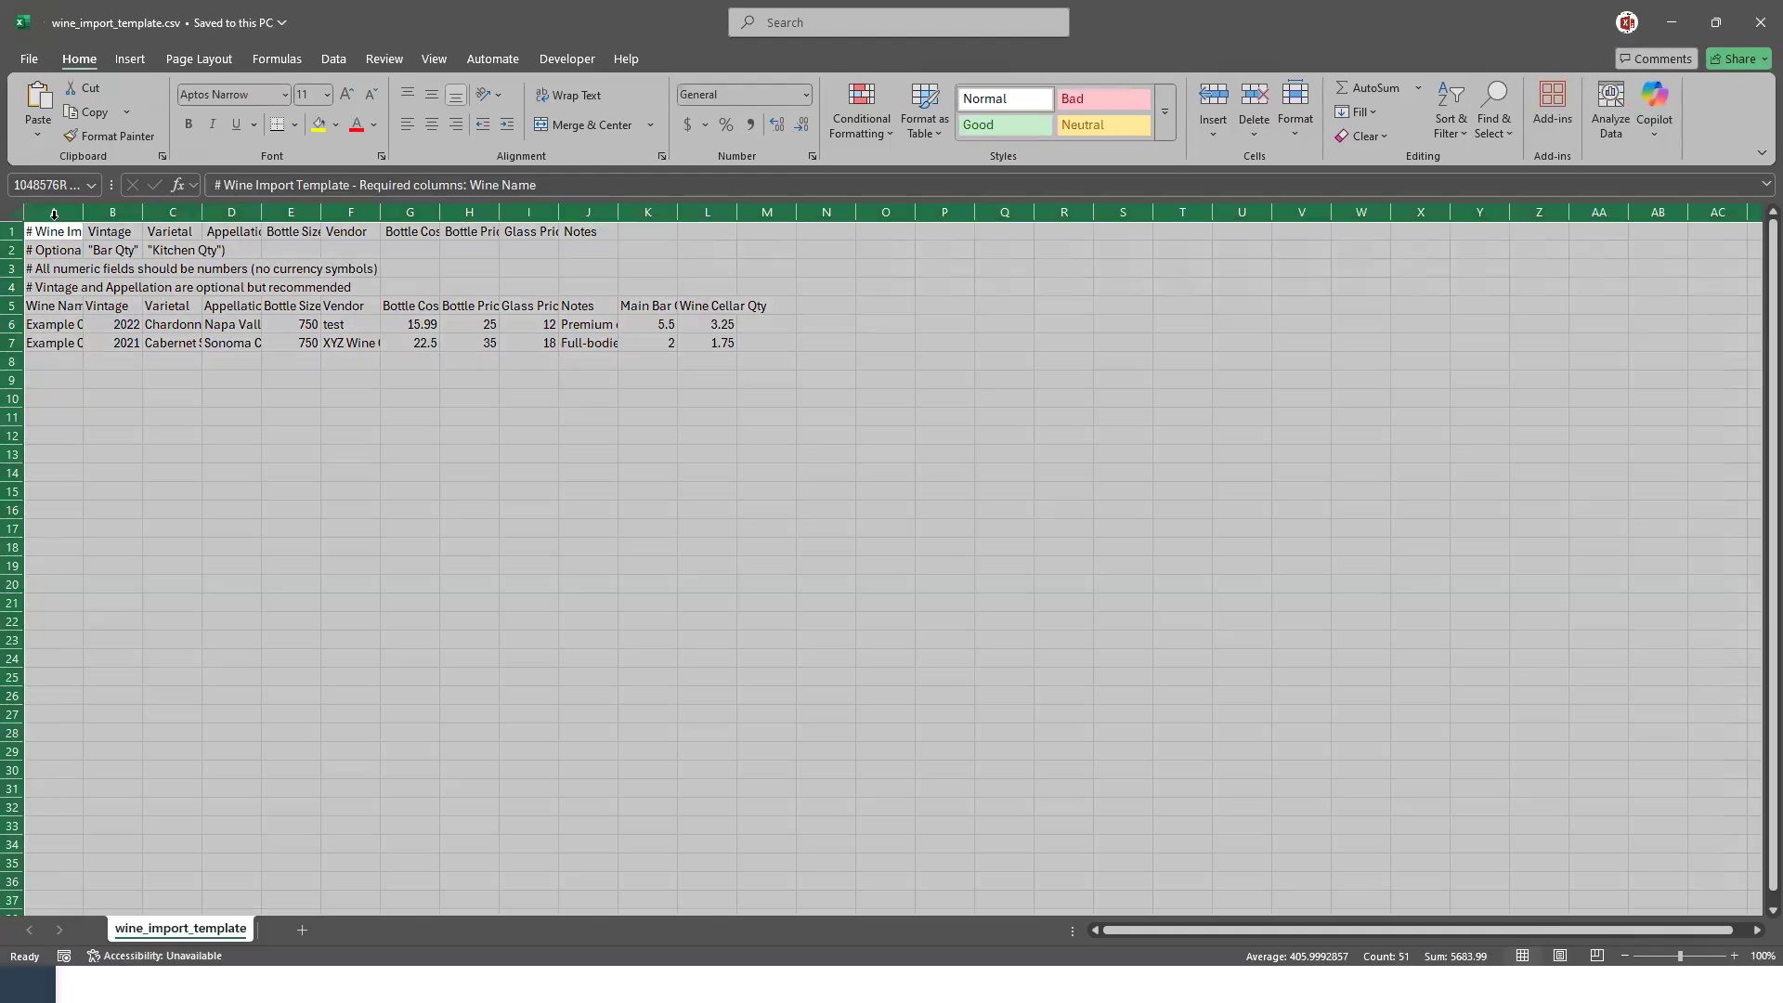
{"action": "double_click", "coordinate": [83, 212]}
{"action": "left_click", "coordinate": [27, 270]}
{"action": "left_click_drag", "start_coordinate": [14, 287], "coordinate": [13, 231]}
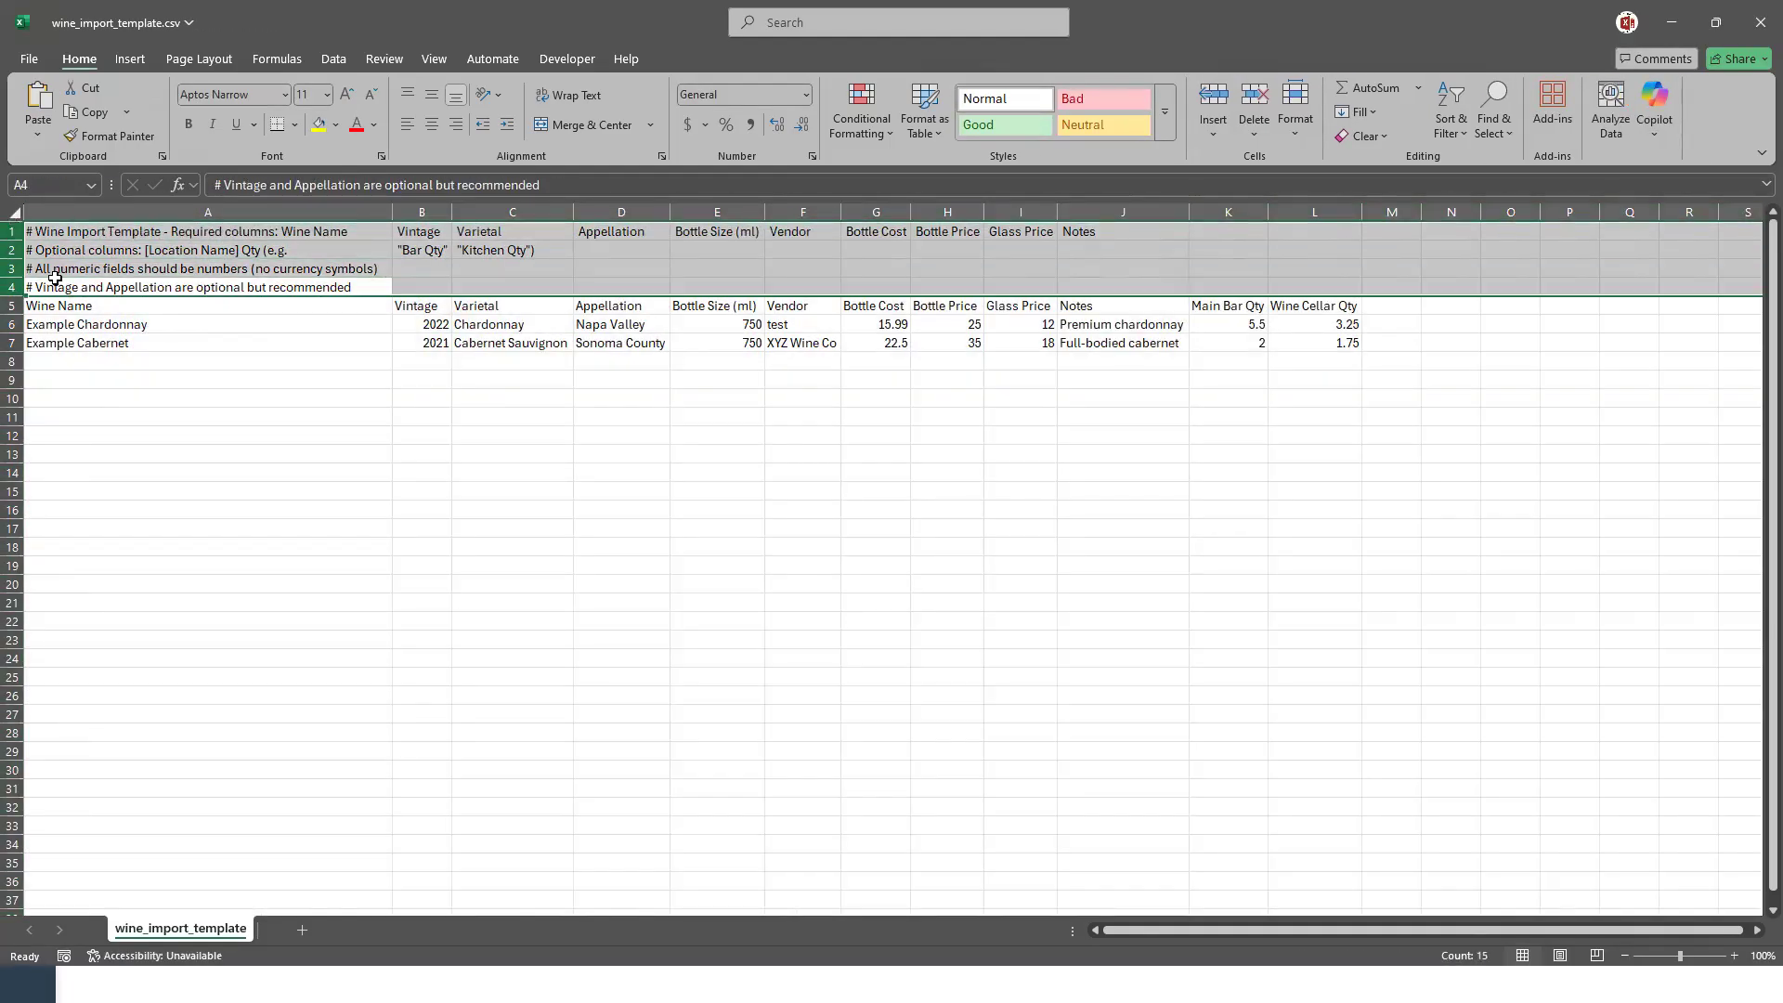
{"action": "left_click", "coordinate": [241, 394]}
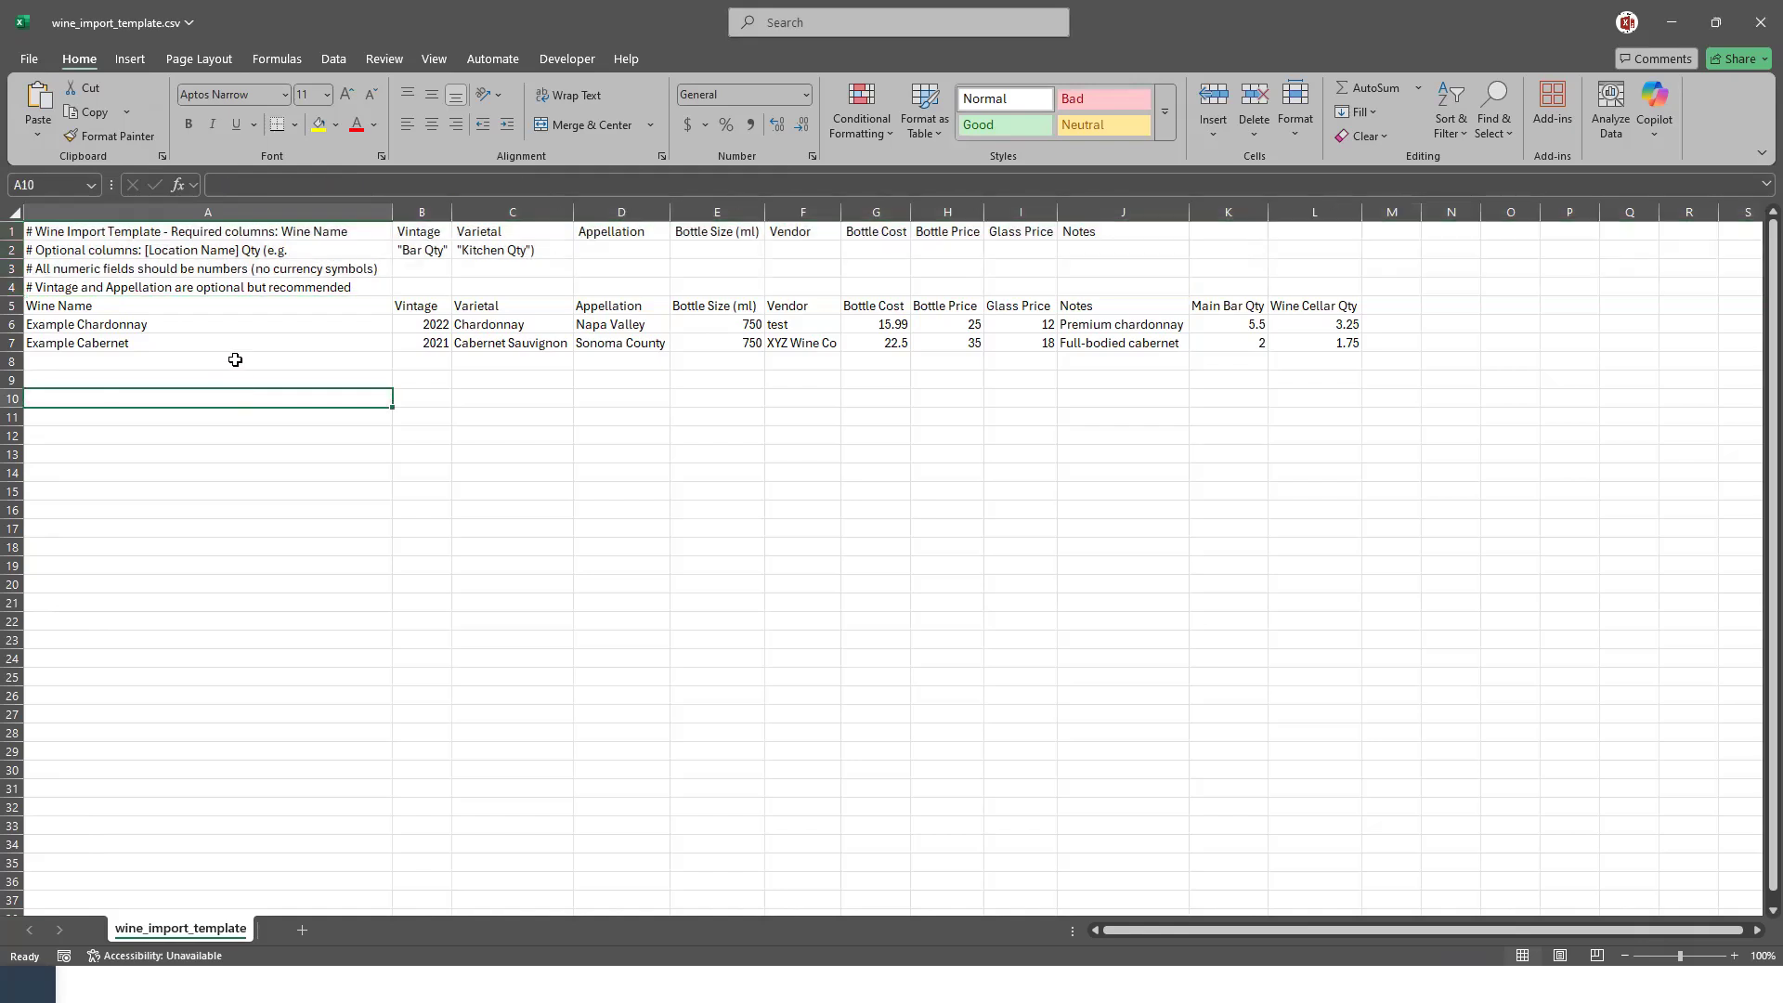
Step: Examine the template's headings and example rows for wine name, vintage, varietal, appellation, bottle size, vendor, cost and prices
{"action": "left_click_drag", "start_coordinate": [209, 309], "coordinate": [218, 340]}
{"action": "left_click_drag", "start_coordinate": [418, 308], "coordinate": [520, 343]}
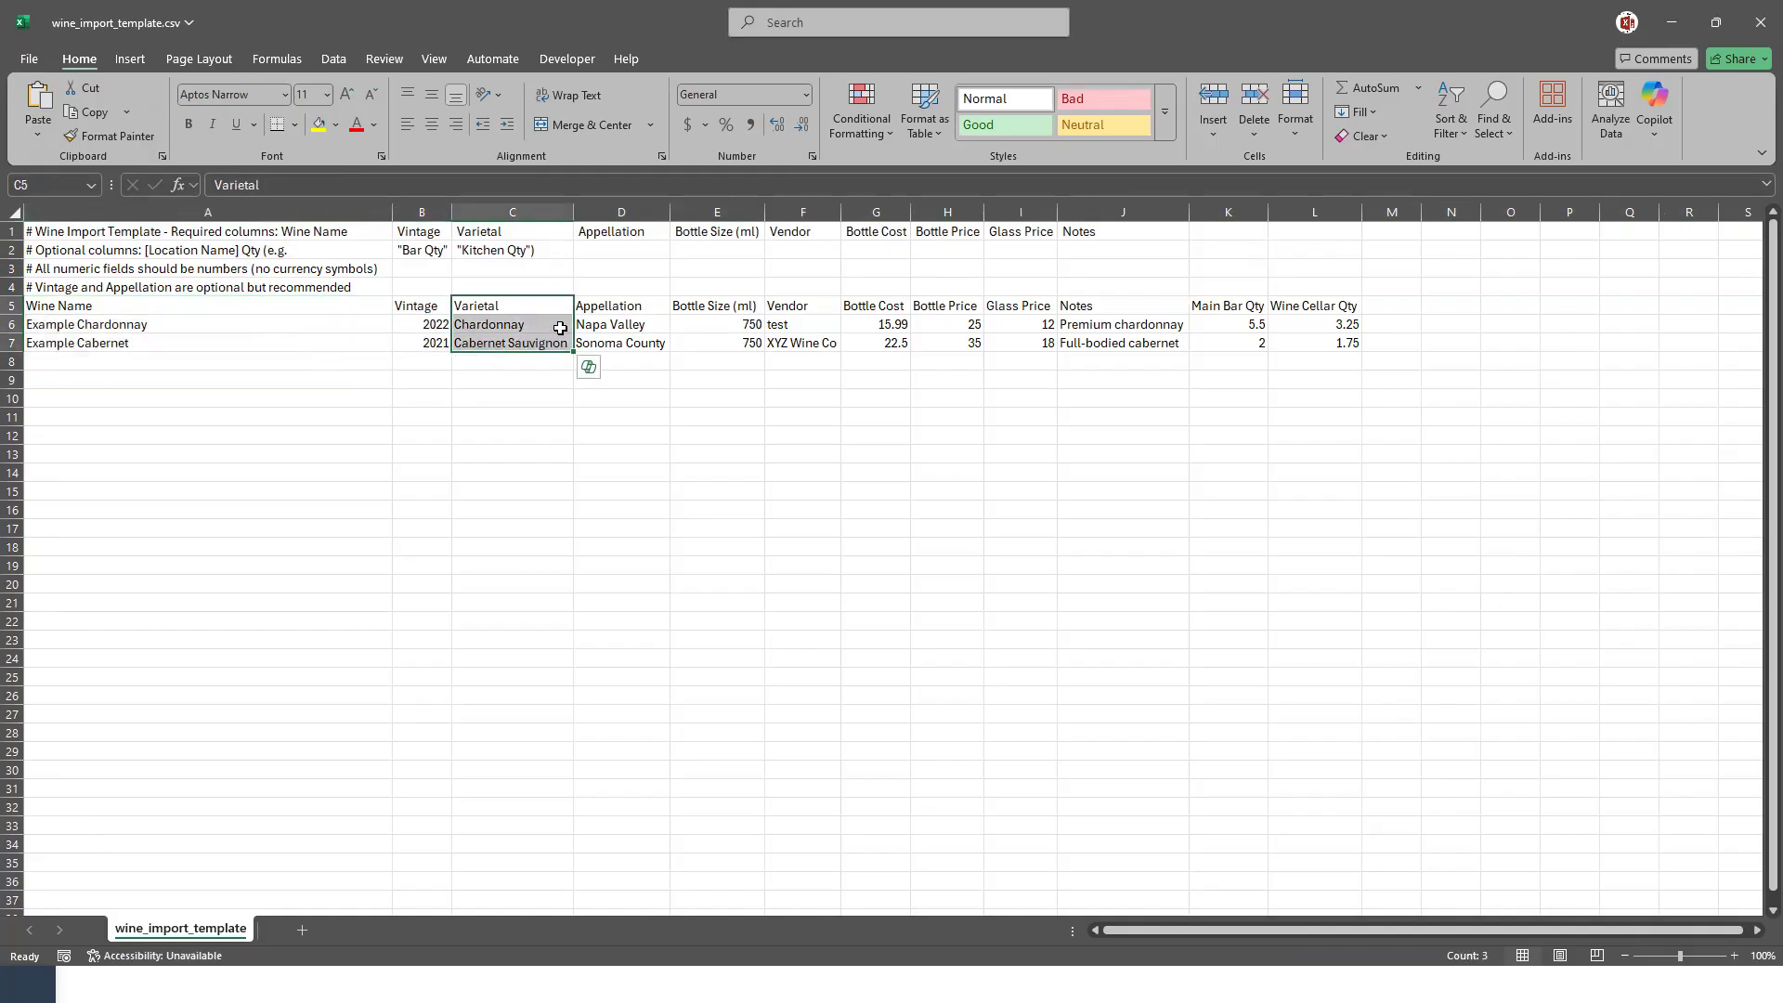
{"action": "left_click_drag", "start_coordinate": [621, 315], "coordinate": [641, 346]}
{"action": "left_click_drag", "start_coordinate": [741, 310], "coordinate": [1027, 348]}
{"action": "left_click", "coordinate": [798, 311]}
{"action": "left_click", "coordinate": [1228, 401]}
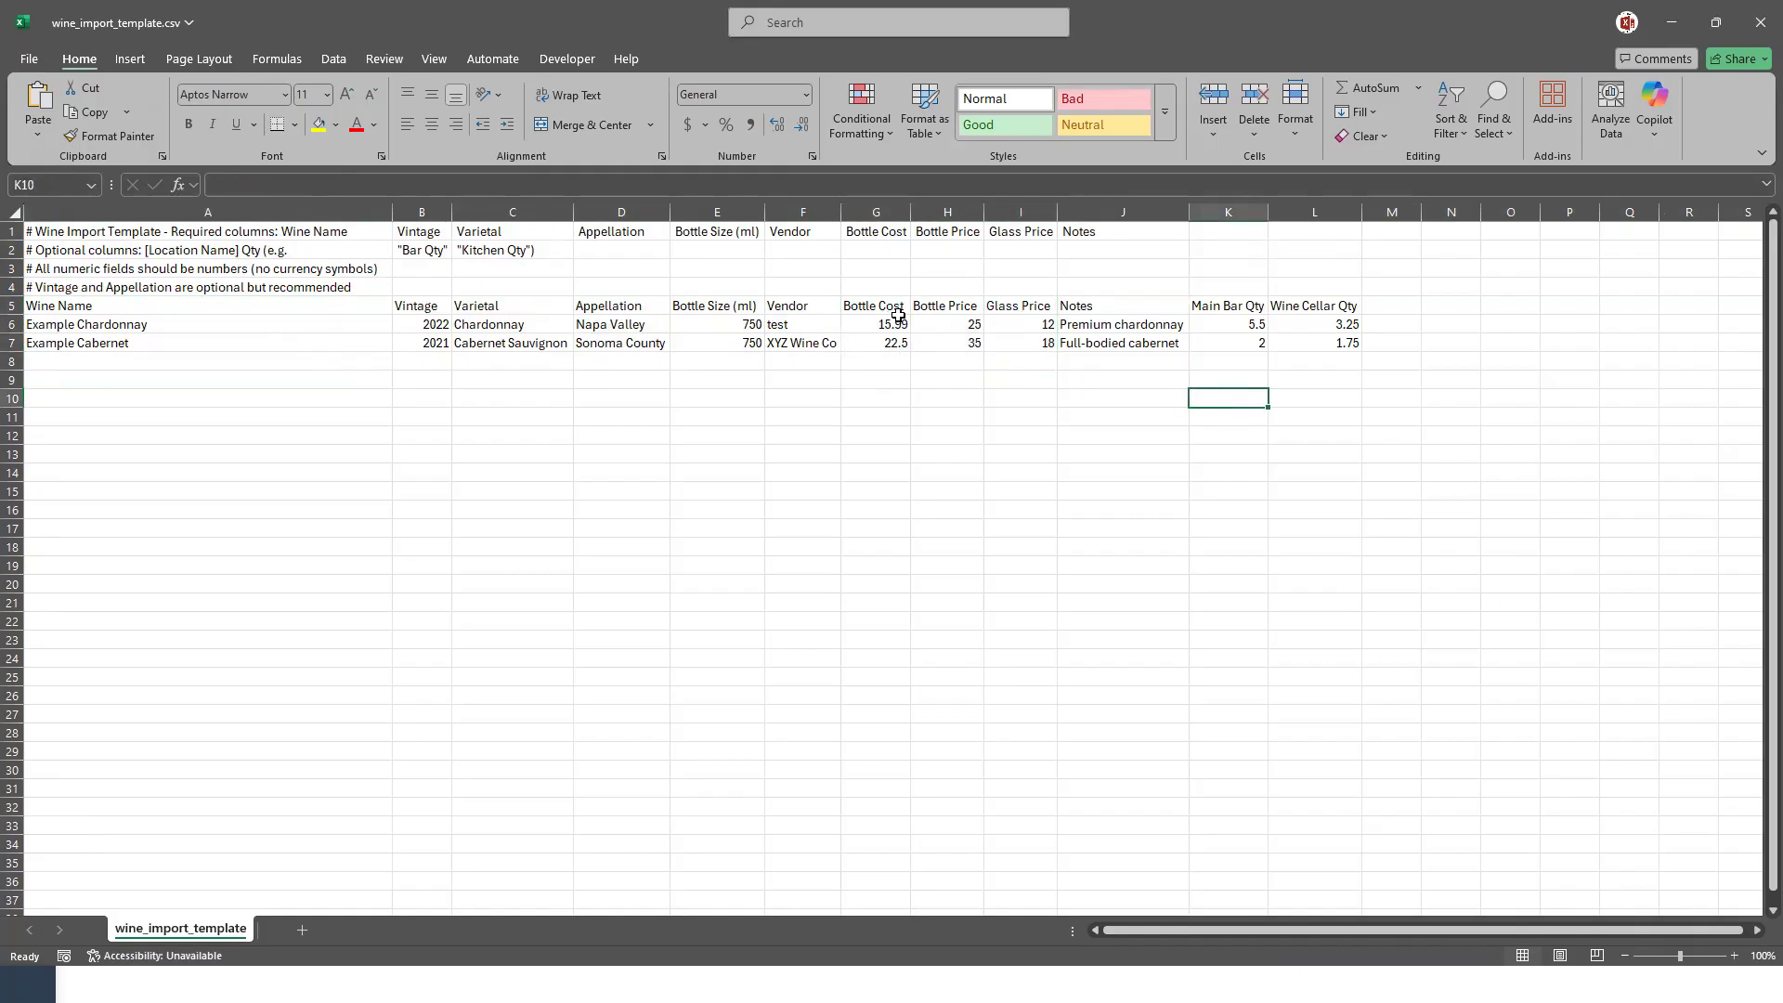
{"action": "left_click_drag", "start_coordinate": [889, 327], "coordinate": [1027, 366]}
{"action": "left_click", "coordinate": [1029, 420]}
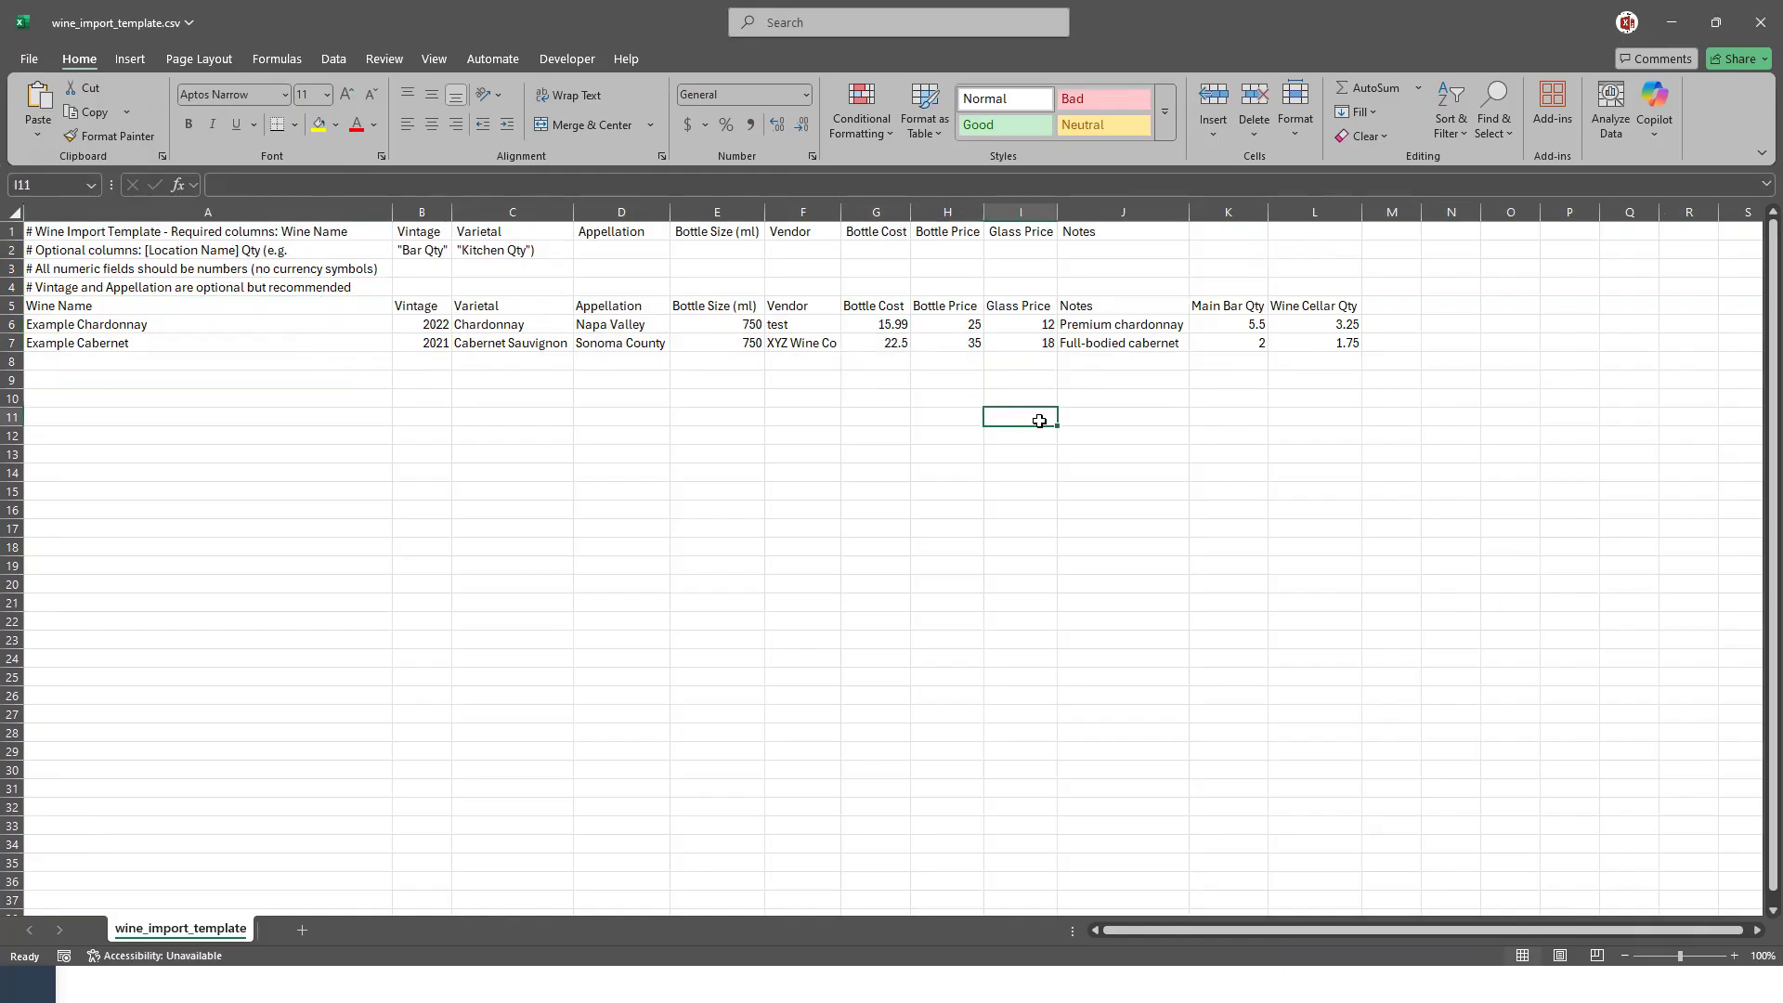
Step: Check the template's bottle size to Wine Cellar Qty columns and close the file without saving
{"action": "left_click_drag", "start_coordinate": [685, 307], "coordinate": [1393, 346]}
{"action": "left_click", "coordinate": [1330, 434]}
{"action": "left_click", "coordinate": [1065, 493]}
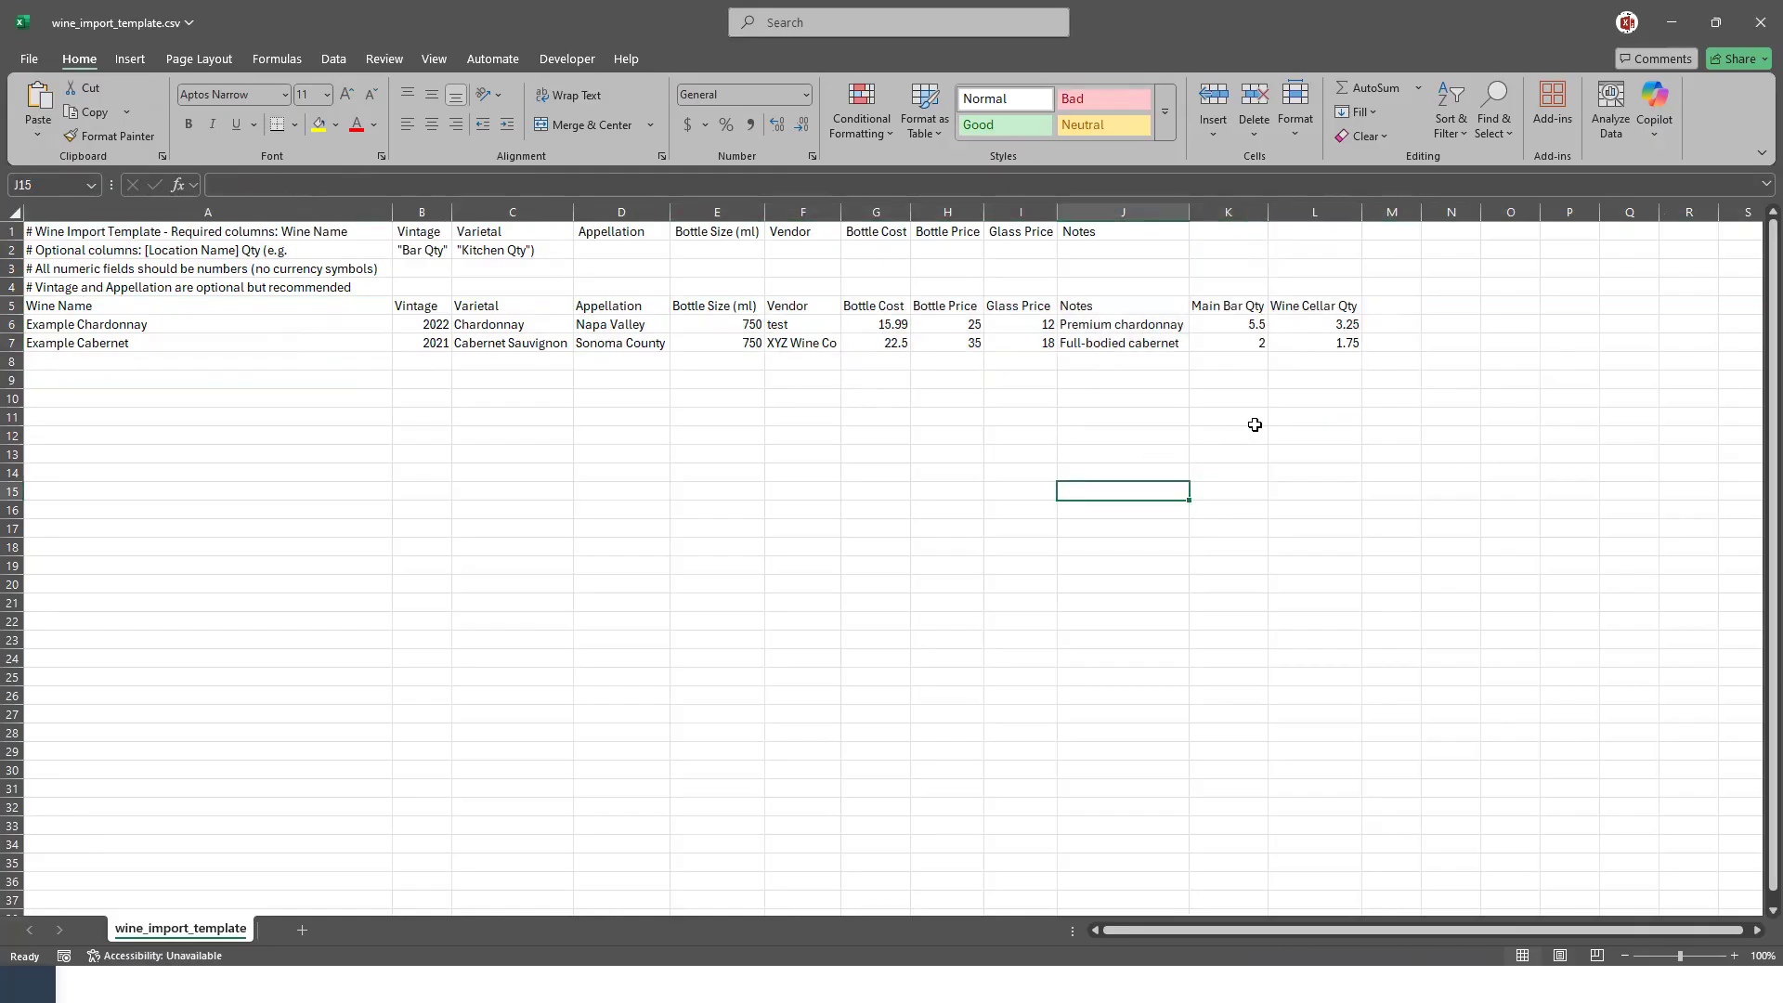
{"action": "left_click", "coordinate": [1231, 321]}
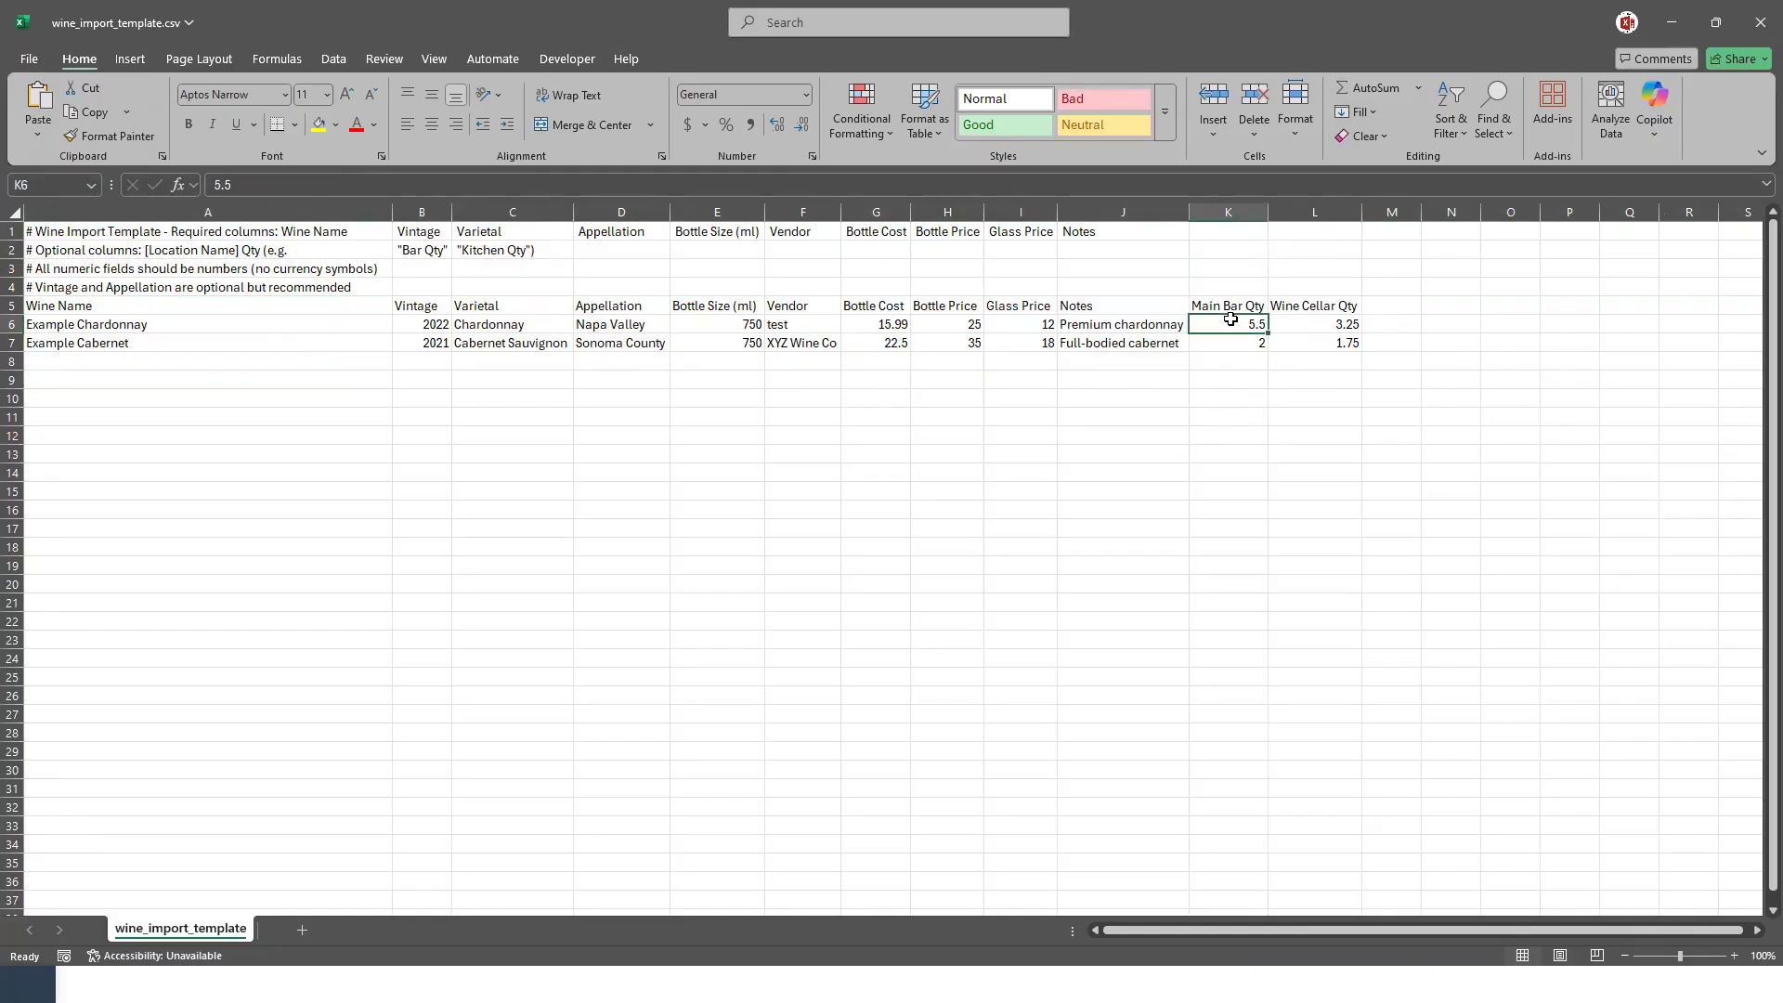
{"action": "left_click", "coordinate": [1760, 22]}
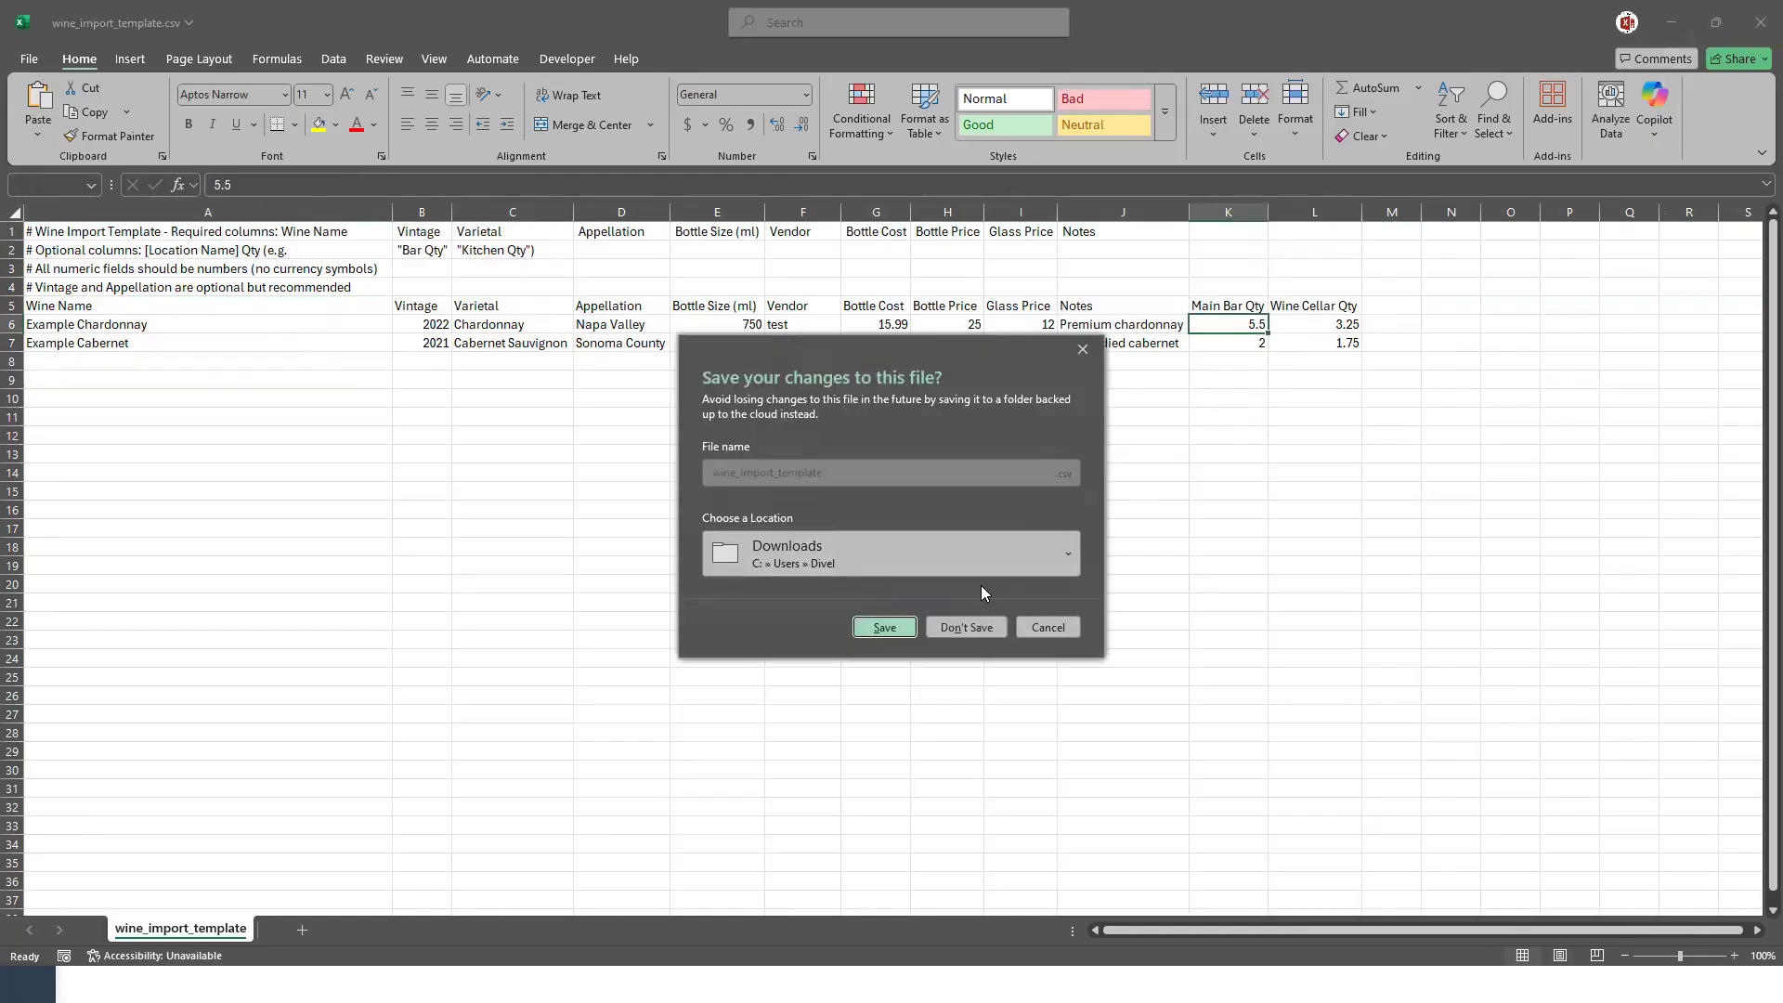
{"action": "left_click", "coordinate": [963, 628]}
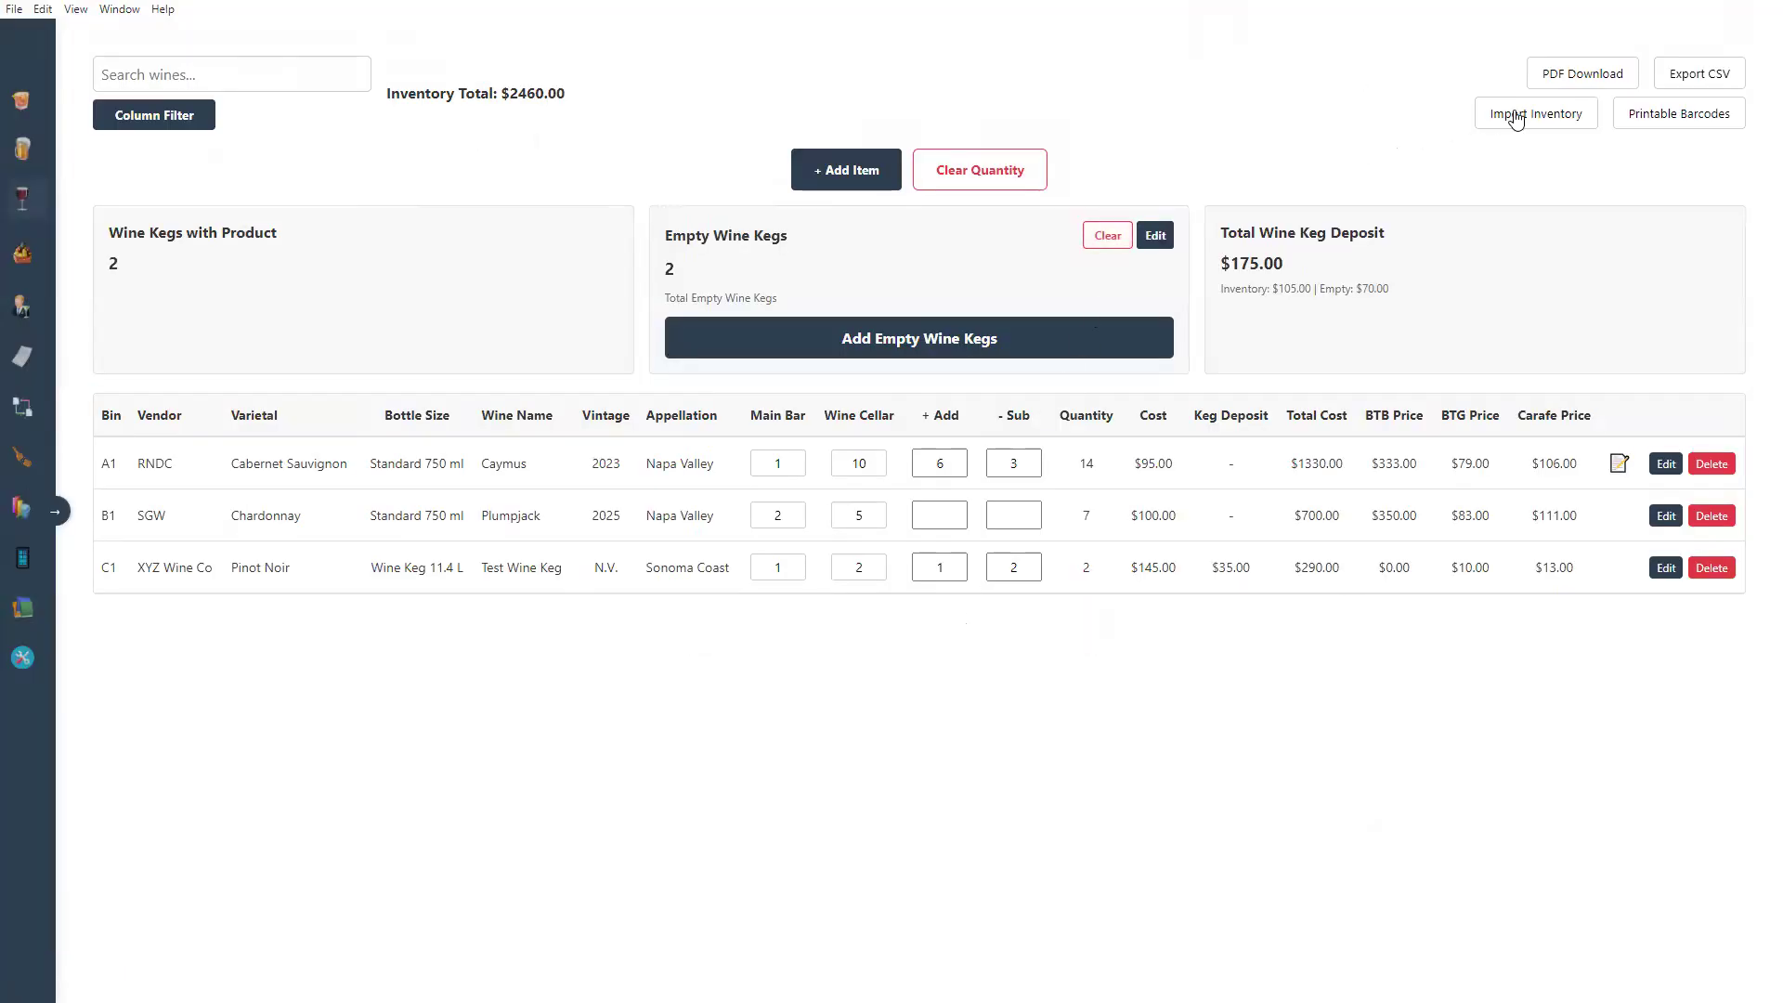
Step: Import wine_import_template.csv into the wine inventory, close the import dialog and sort the wines by bin
{"action": "left_click", "coordinate": [1516, 118]}
{"action": "left_click", "coordinate": [957, 564]}
{"action": "left_click", "coordinate": [759, 362]}
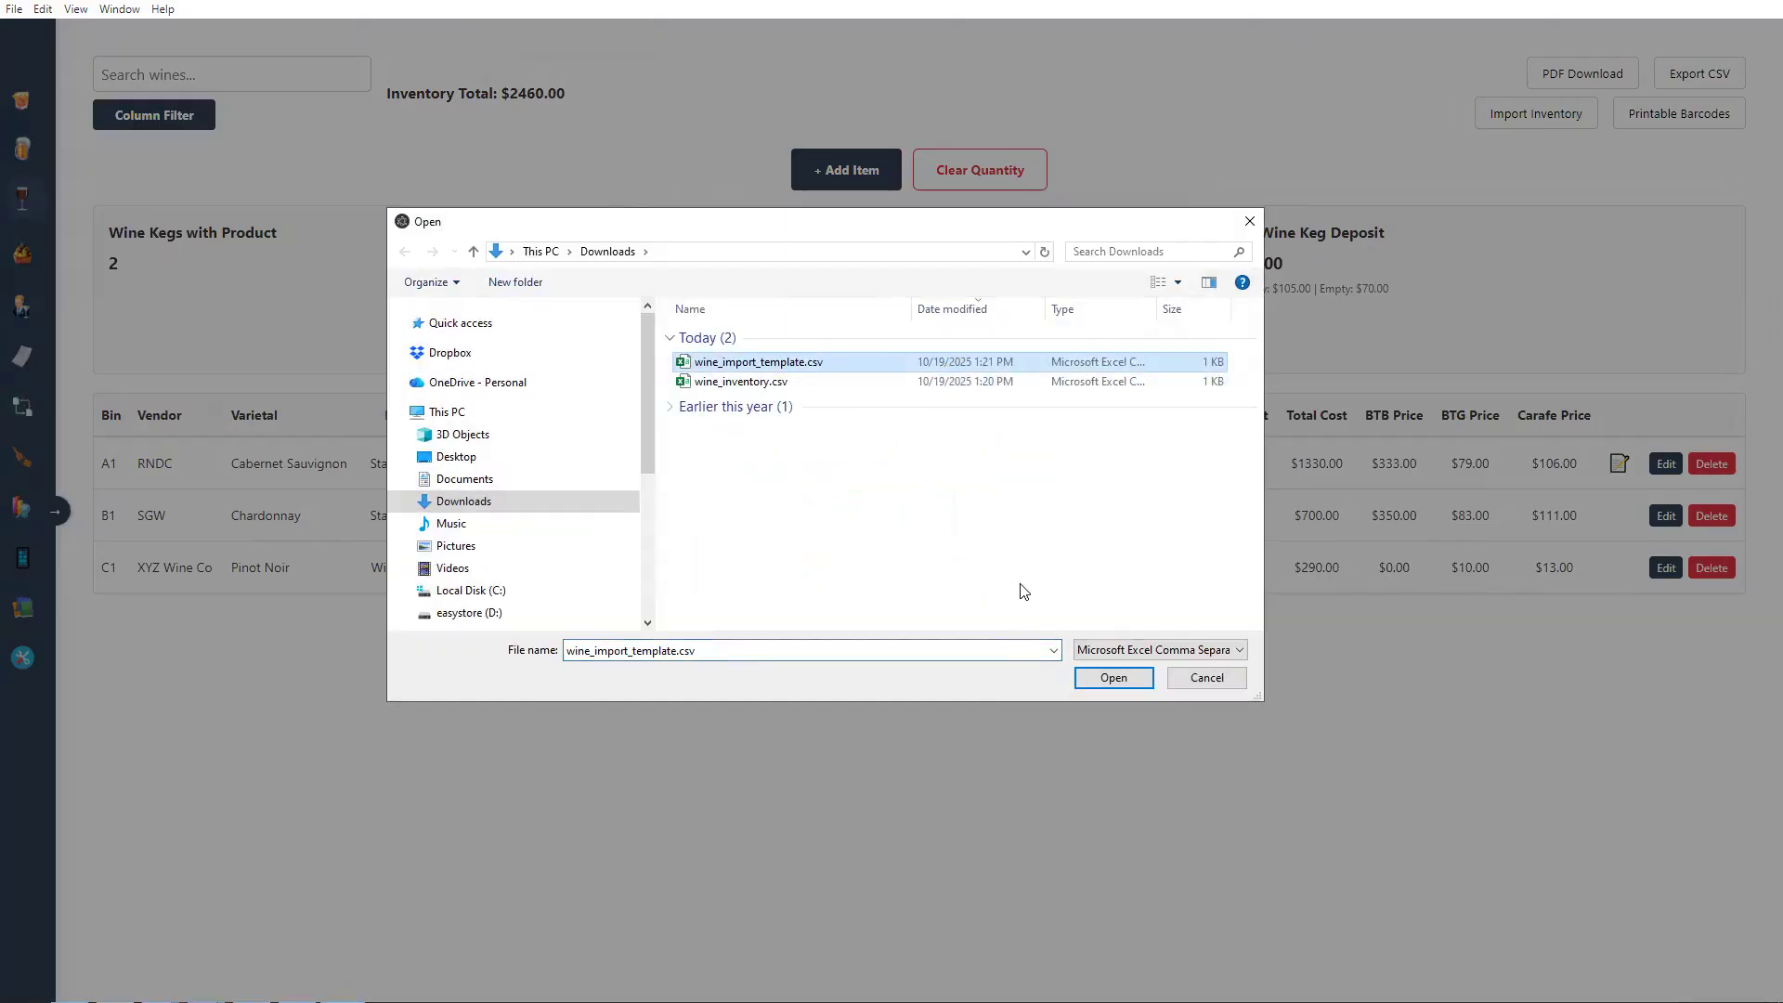
{"action": "left_click", "coordinate": [1114, 677]}
{"action": "left_click", "coordinate": [1152, 624]}
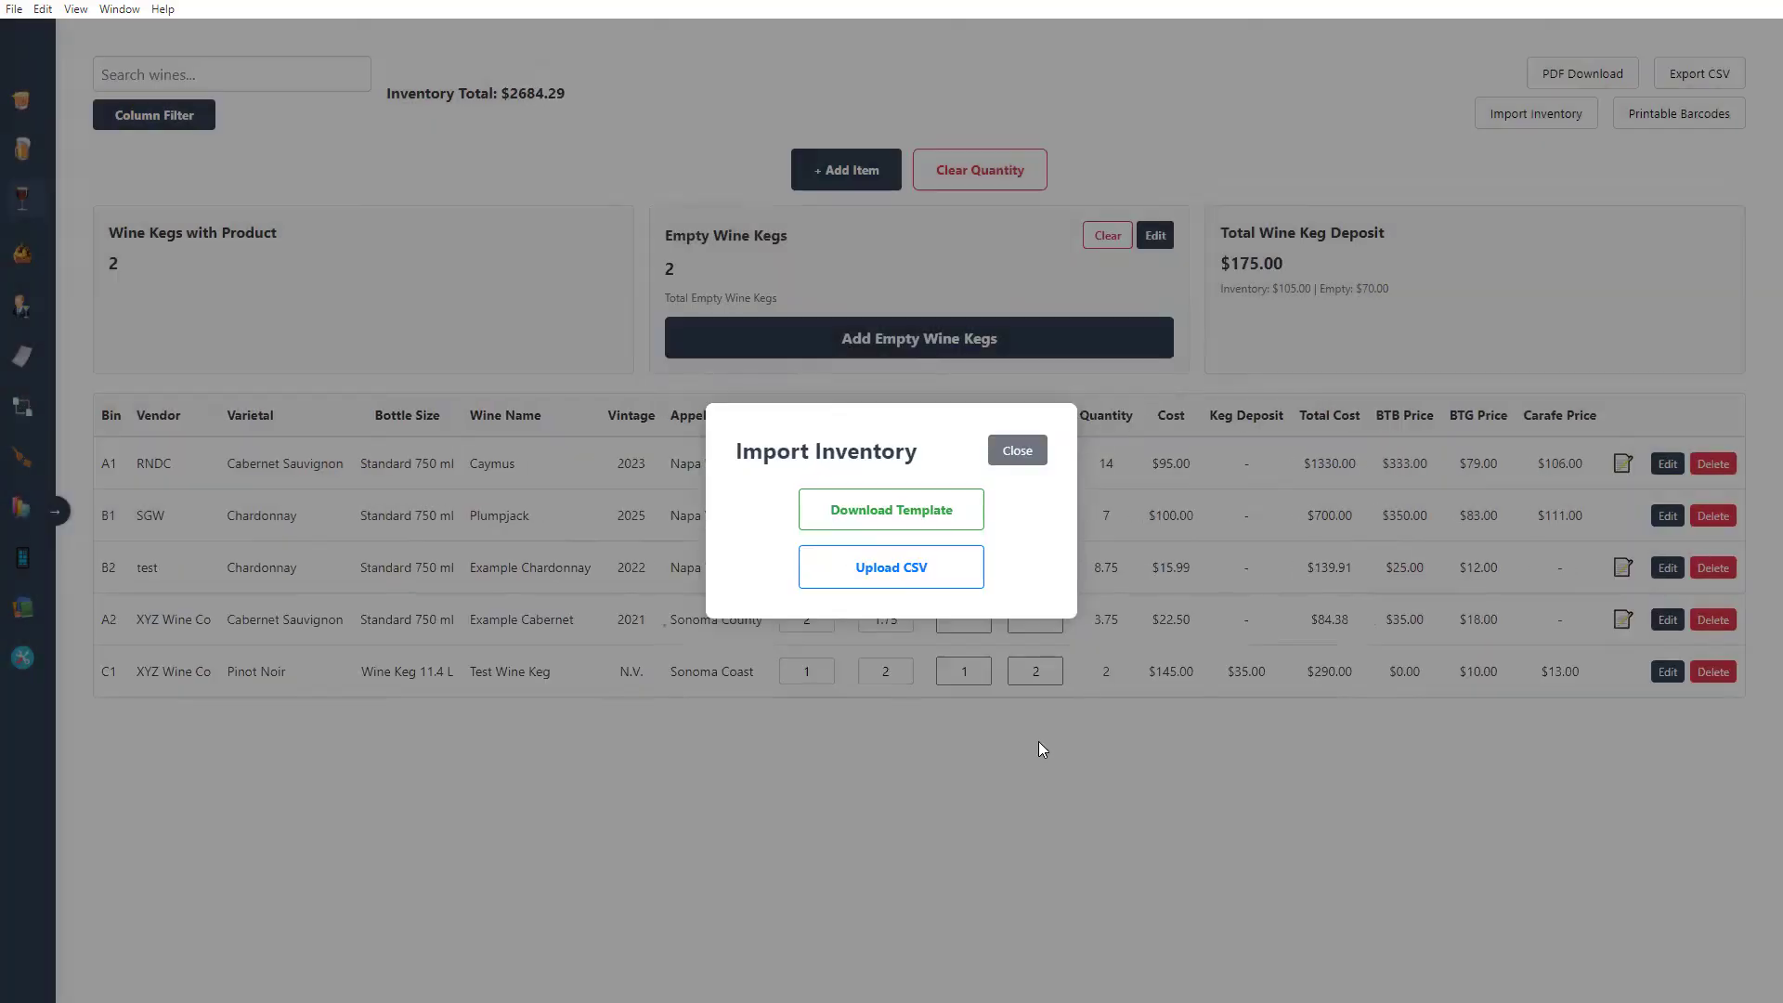
{"action": "left_click", "coordinate": [1018, 452]}
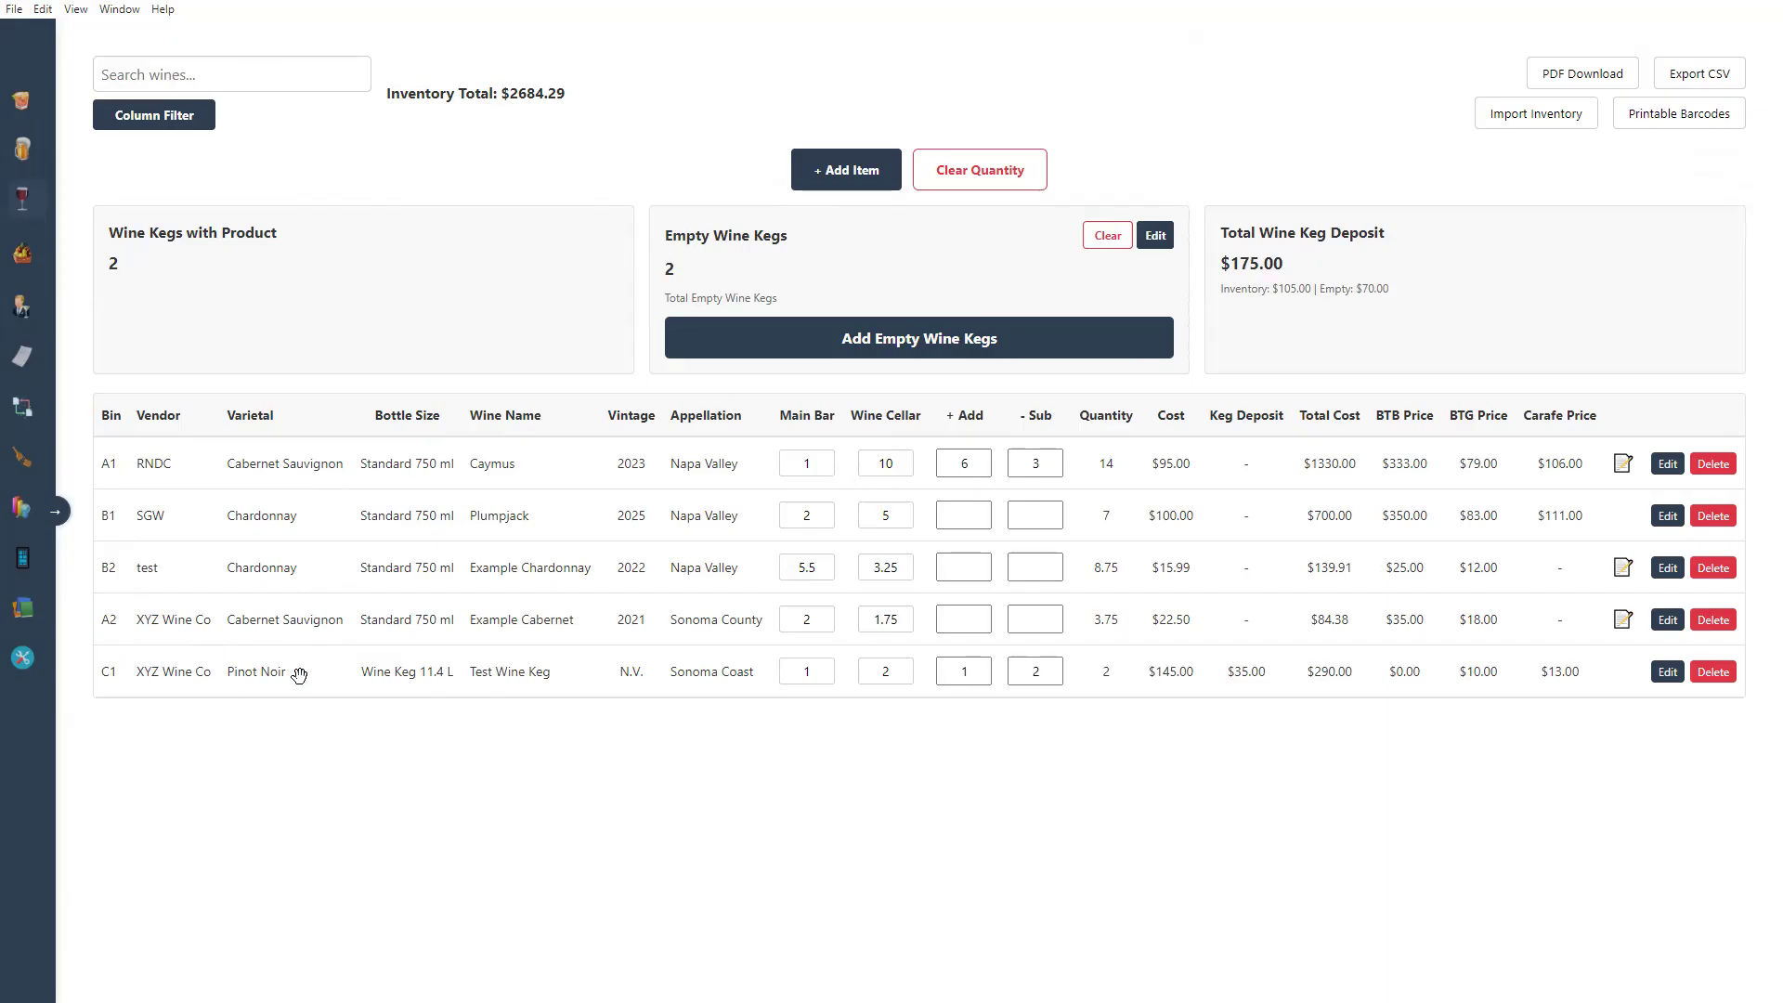
{"action": "left_click", "coordinate": [111, 416]}
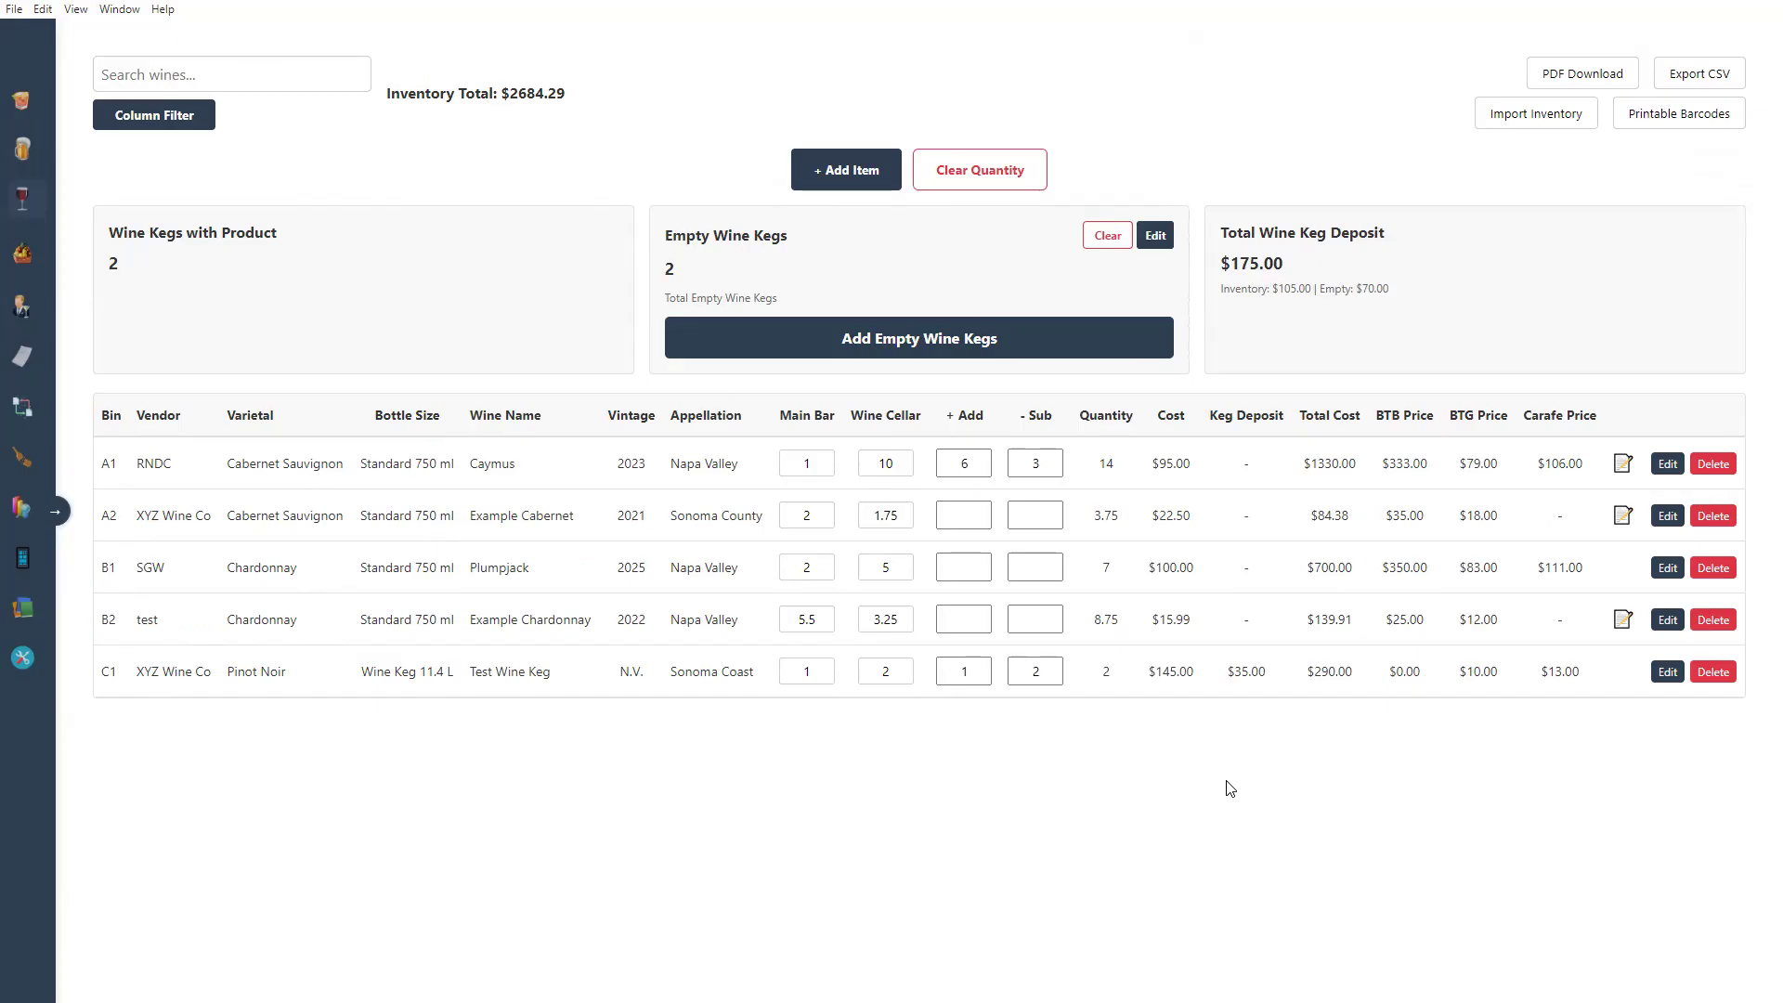
Step: Open the printable barcodes and read the notes on print scale, label paper and the barcode limit
{"action": "left_click", "coordinate": [1652, 111]}
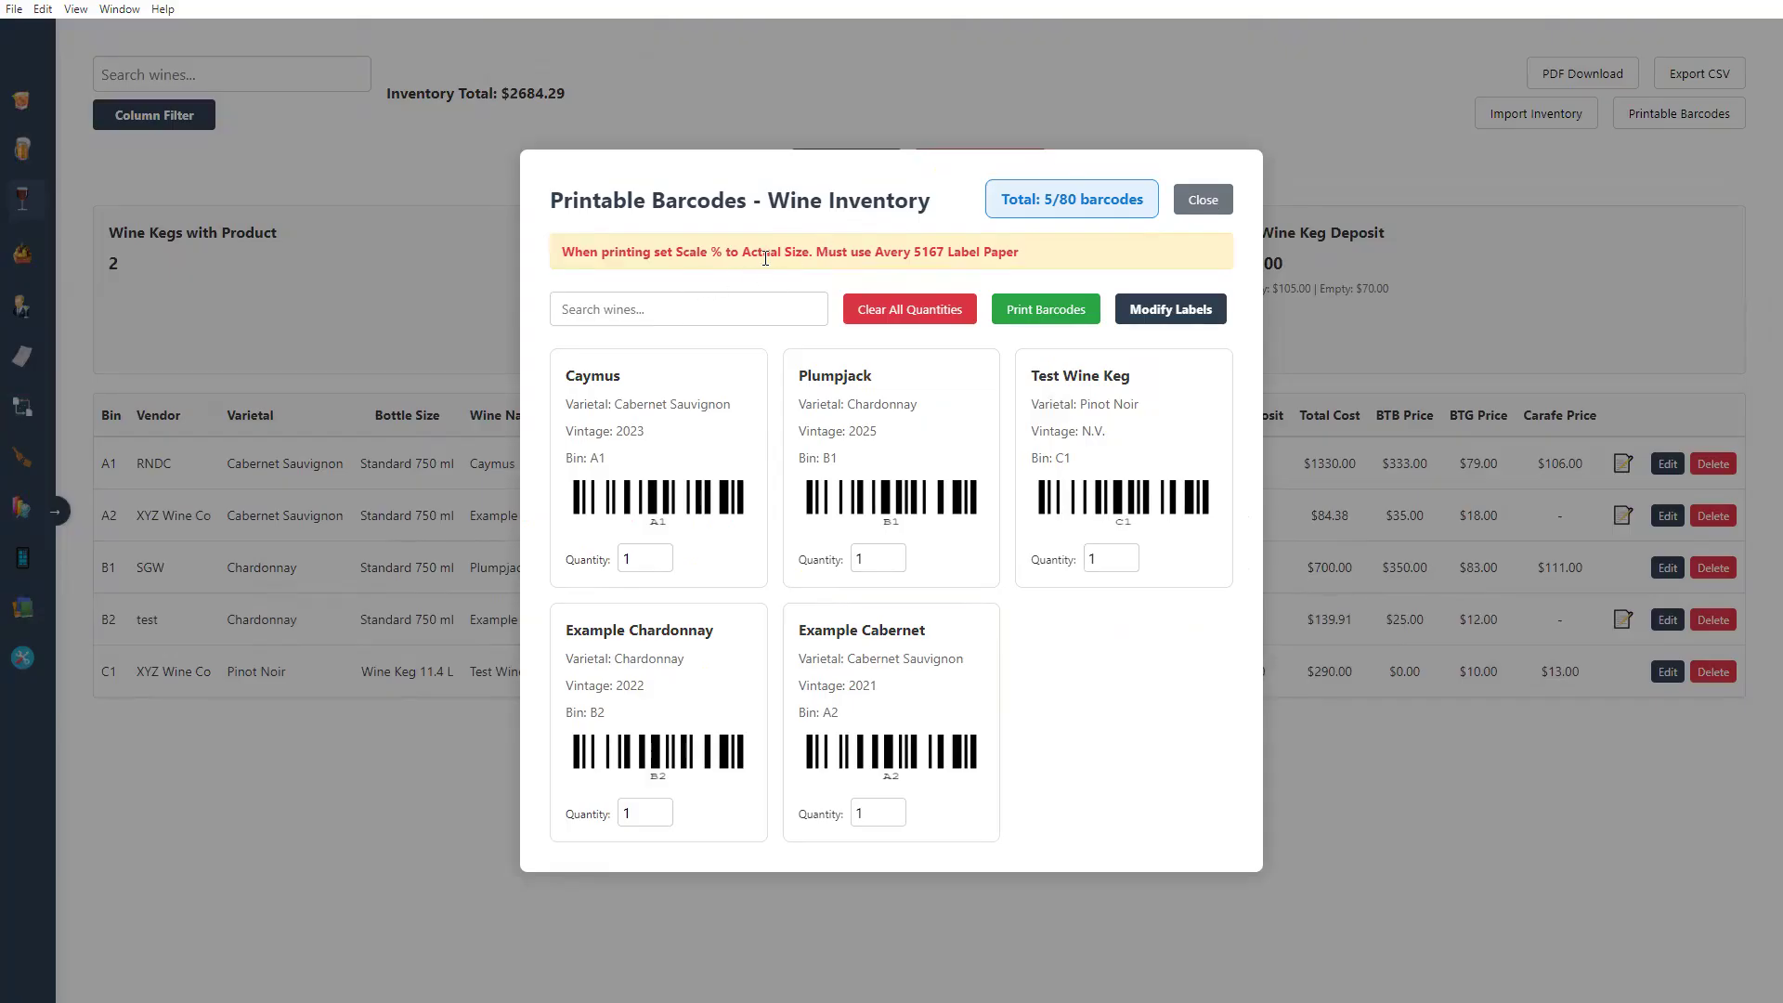
{"action": "left_click_drag", "start_coordinate": [823, 254], "coordinate": [1037, 260]}
{"action": "left_click", "coordinate": [1066, 262]}
{"action": "left_click_drag", "start_coordinate": [565, 249], "coordinate": [807, 246]}
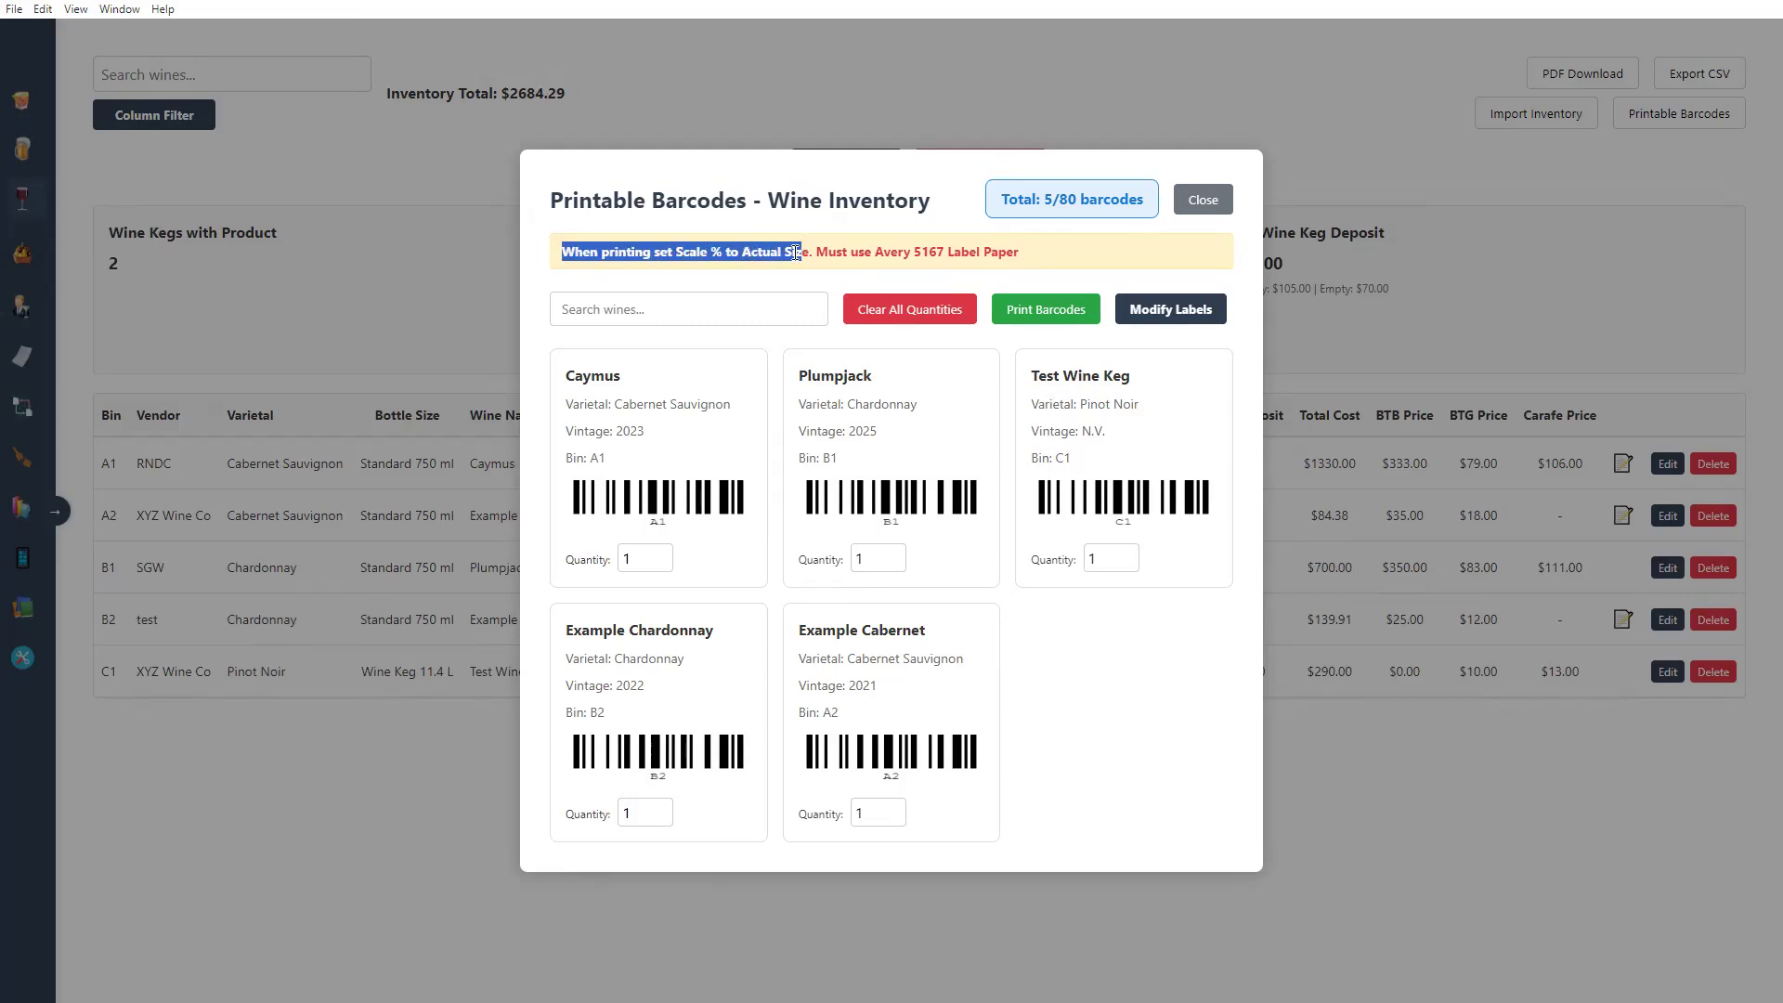
{"action": "left_click", "coordinate": [756, 254]}
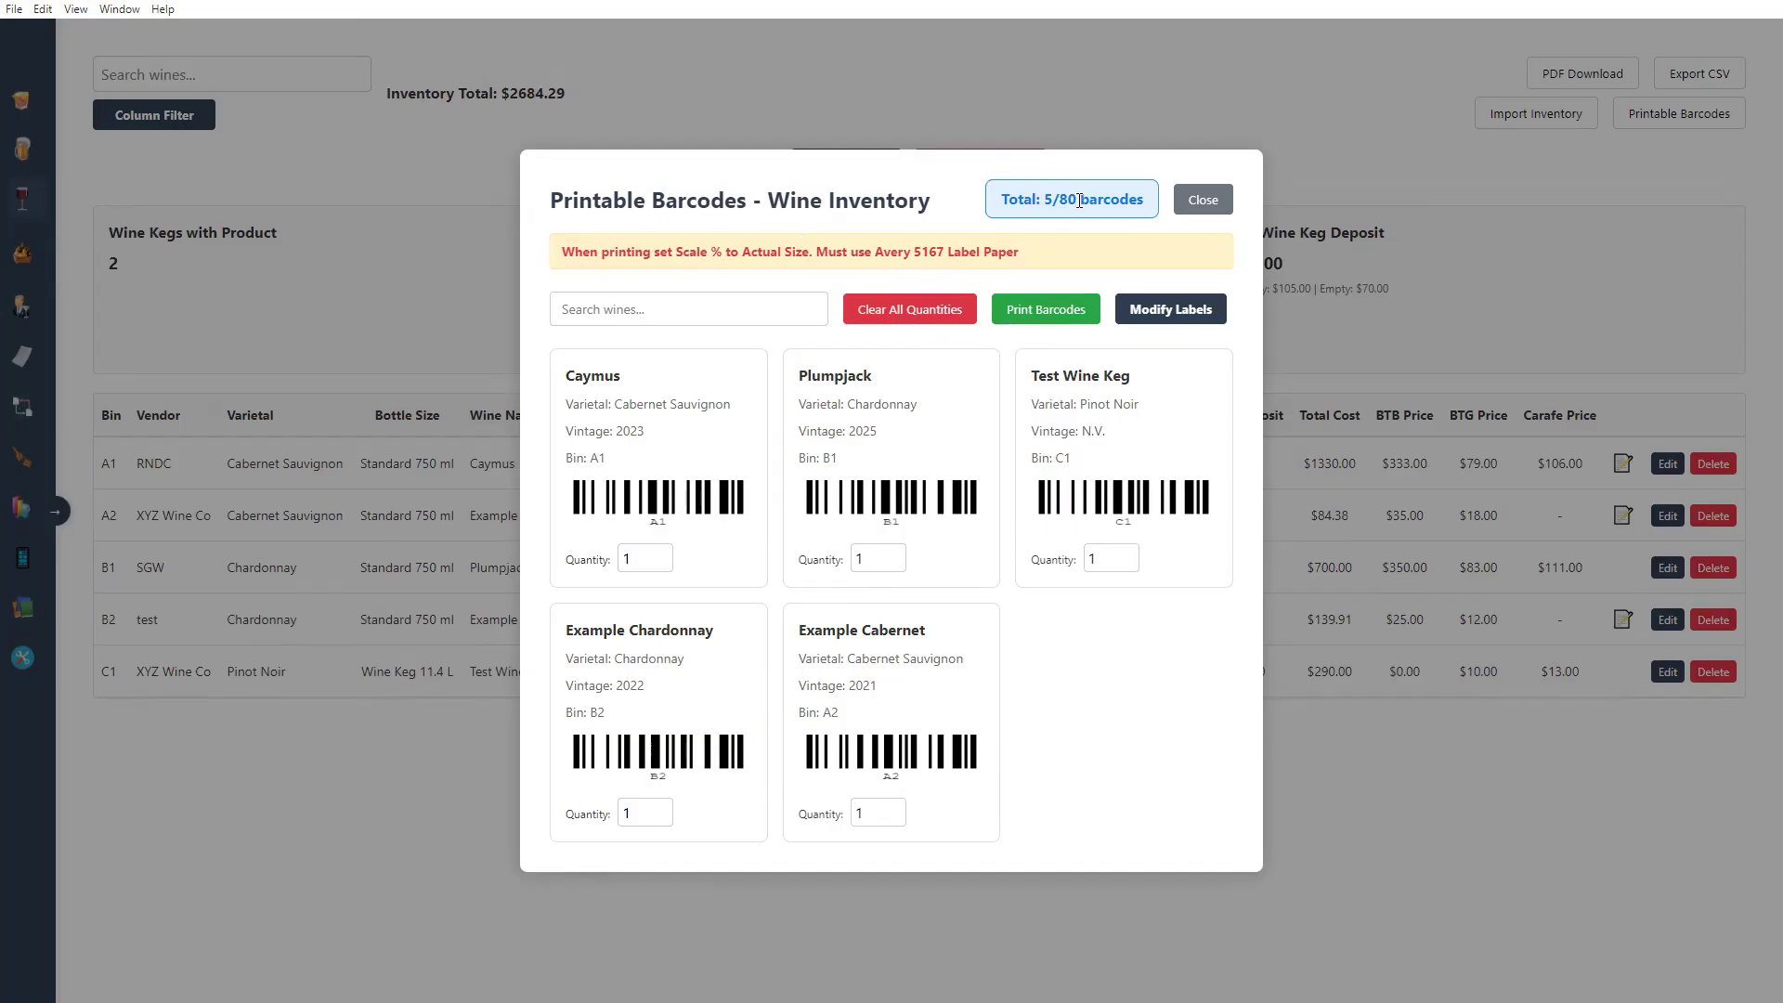
{"action": "left_click_drag", "start_coordinate": [1063, 205], "coordinate": [1150, 223]}
{"action": "left_click", "coordinate": [1150, 238]}
Step: Look over each wine's barcode quantity and clear all the quantities
{"action": "left_click", "coordinate": [883, 565]}
{"action": "left_click", "coordinate": [650, 561]}
{"action": "left_click", "coordinate": [650, 812]}
{"action": "left_click", "coordinate": [884, 812]}
{"action": "left_click", "coordinate": [1114, 562]}
{"action": "left_click", "coordinate": [924, 314]}
Step: Try a barcode quantity of 90 for Caymus and remove it again
{"action": "left_click", "coordinate": [647, 559]}
{"action": "type", "text": "90"}
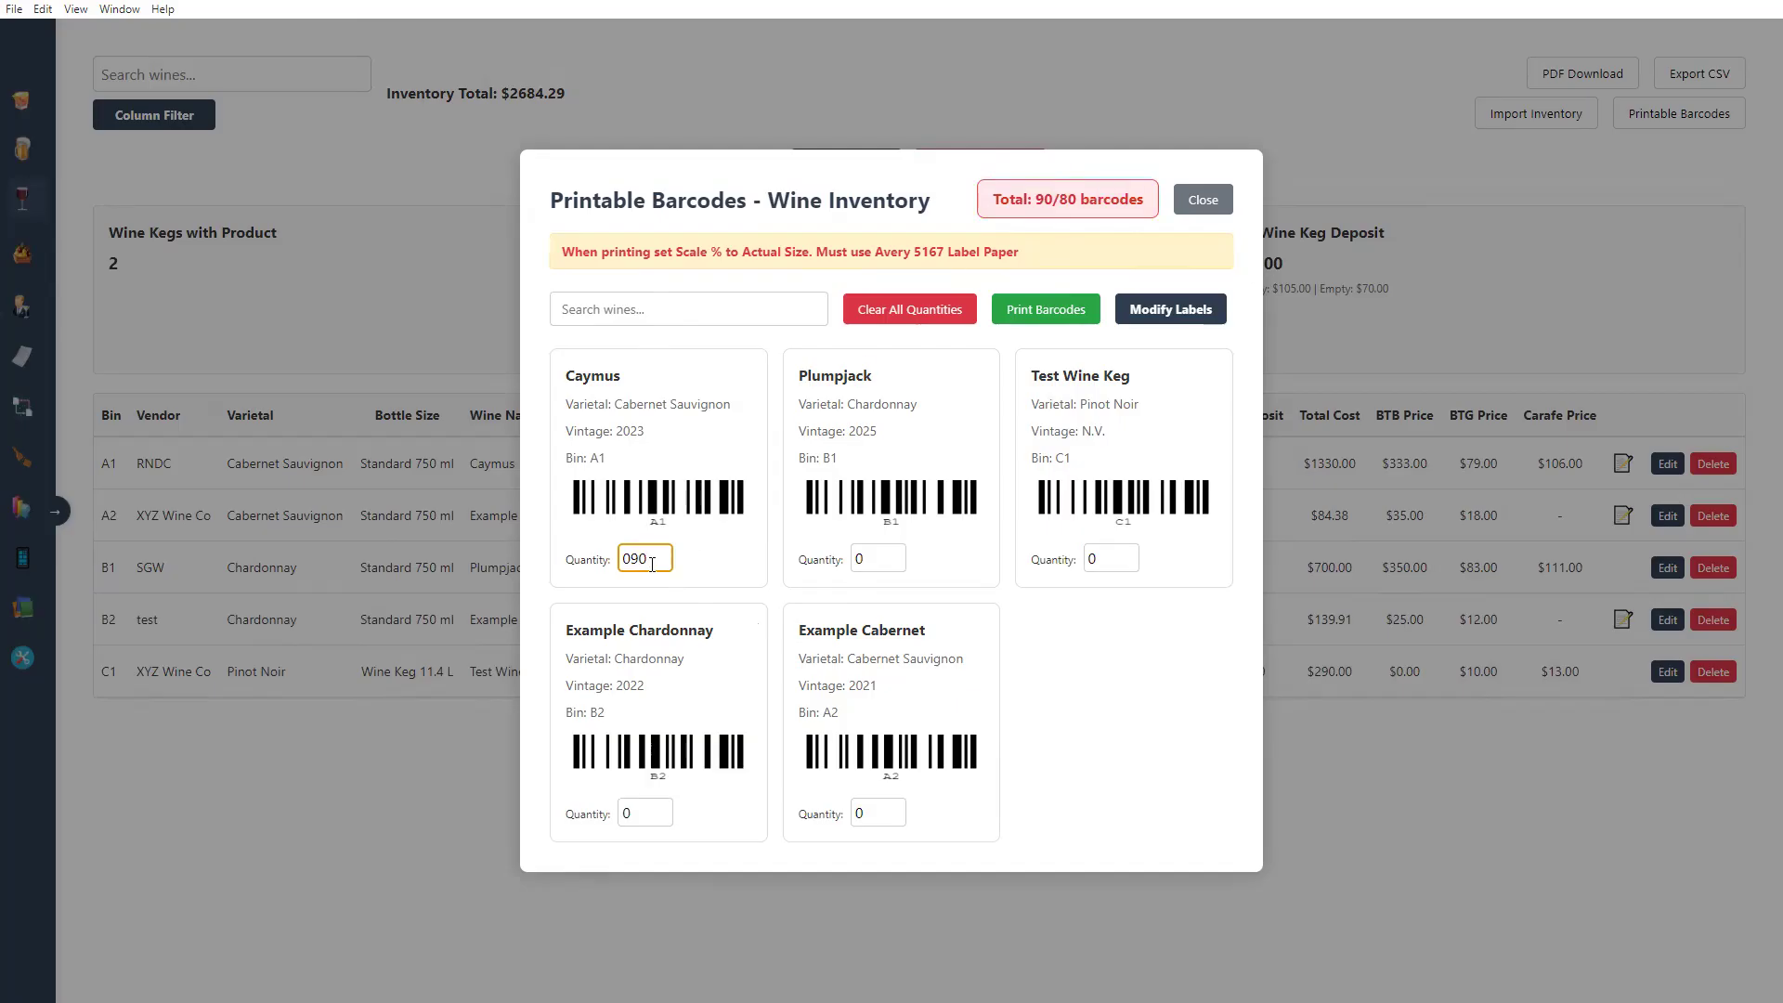
{"action": "key", "text": "BackSpace"}
{"action": "key", "text": "BackSpace"}
Step: Filter the printable barcodes by "caym" and set the Caymus quantity to 20
{"action": "left_click", "coordinate": [684, 309]}
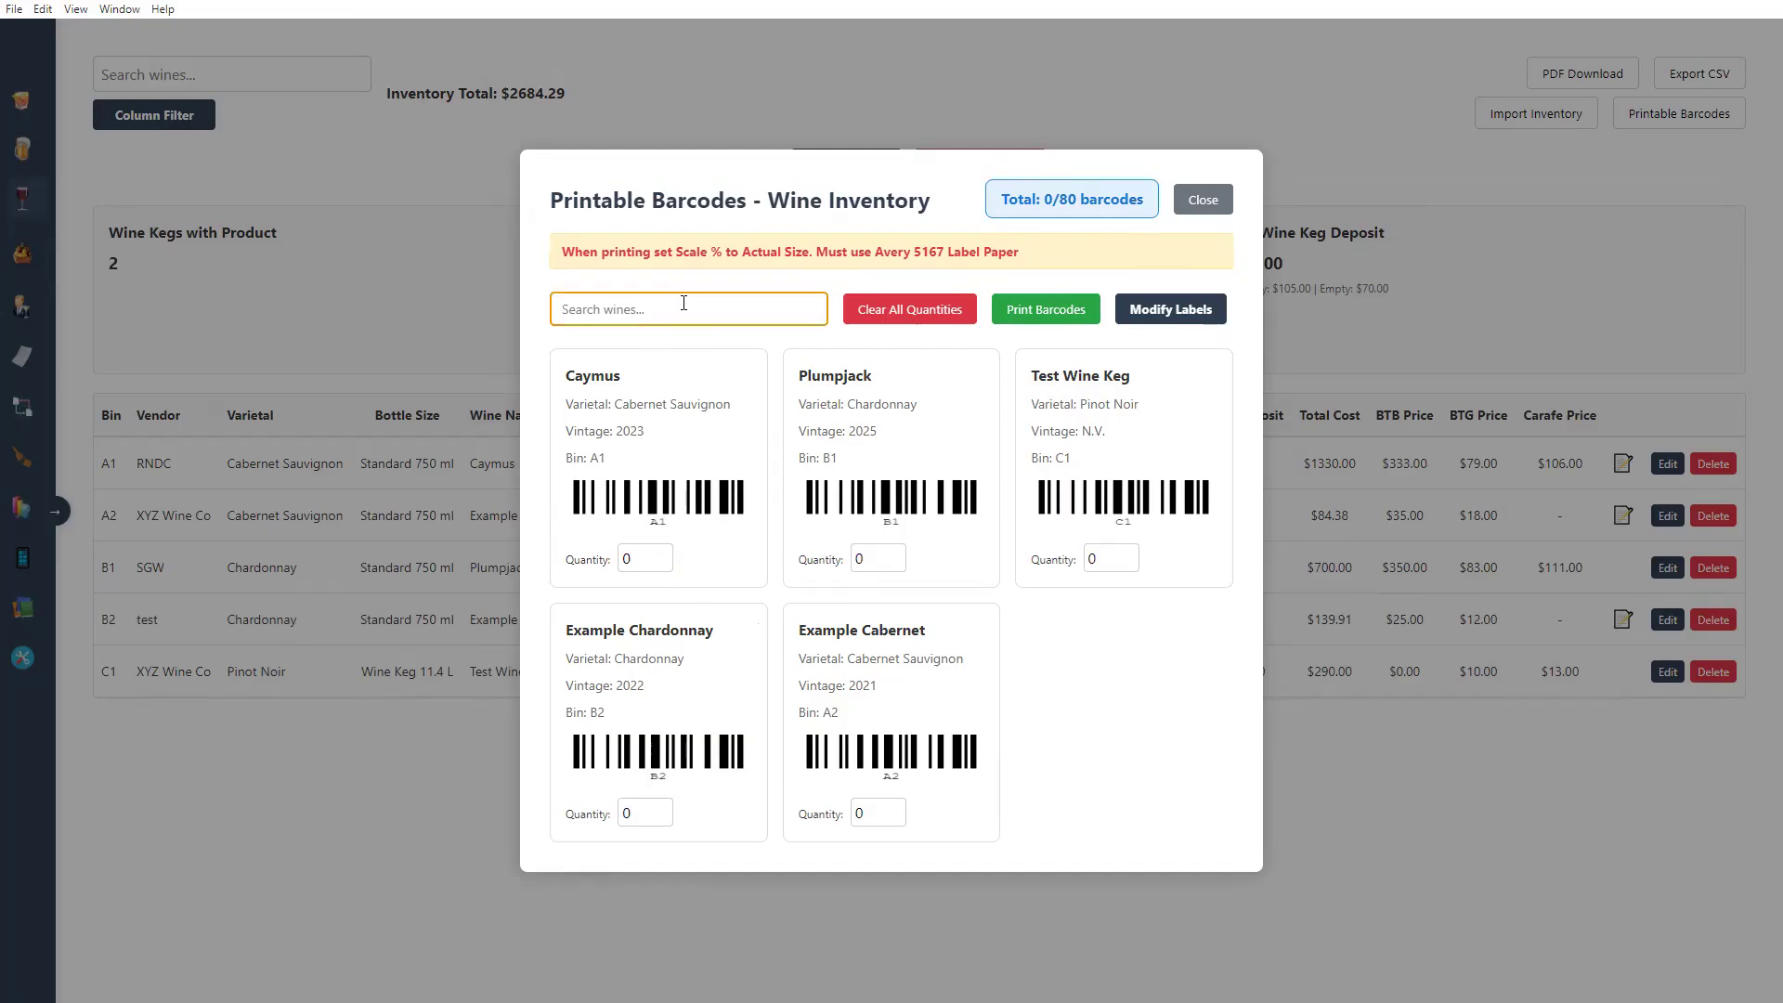
{"action": "type", "text": "caym"}
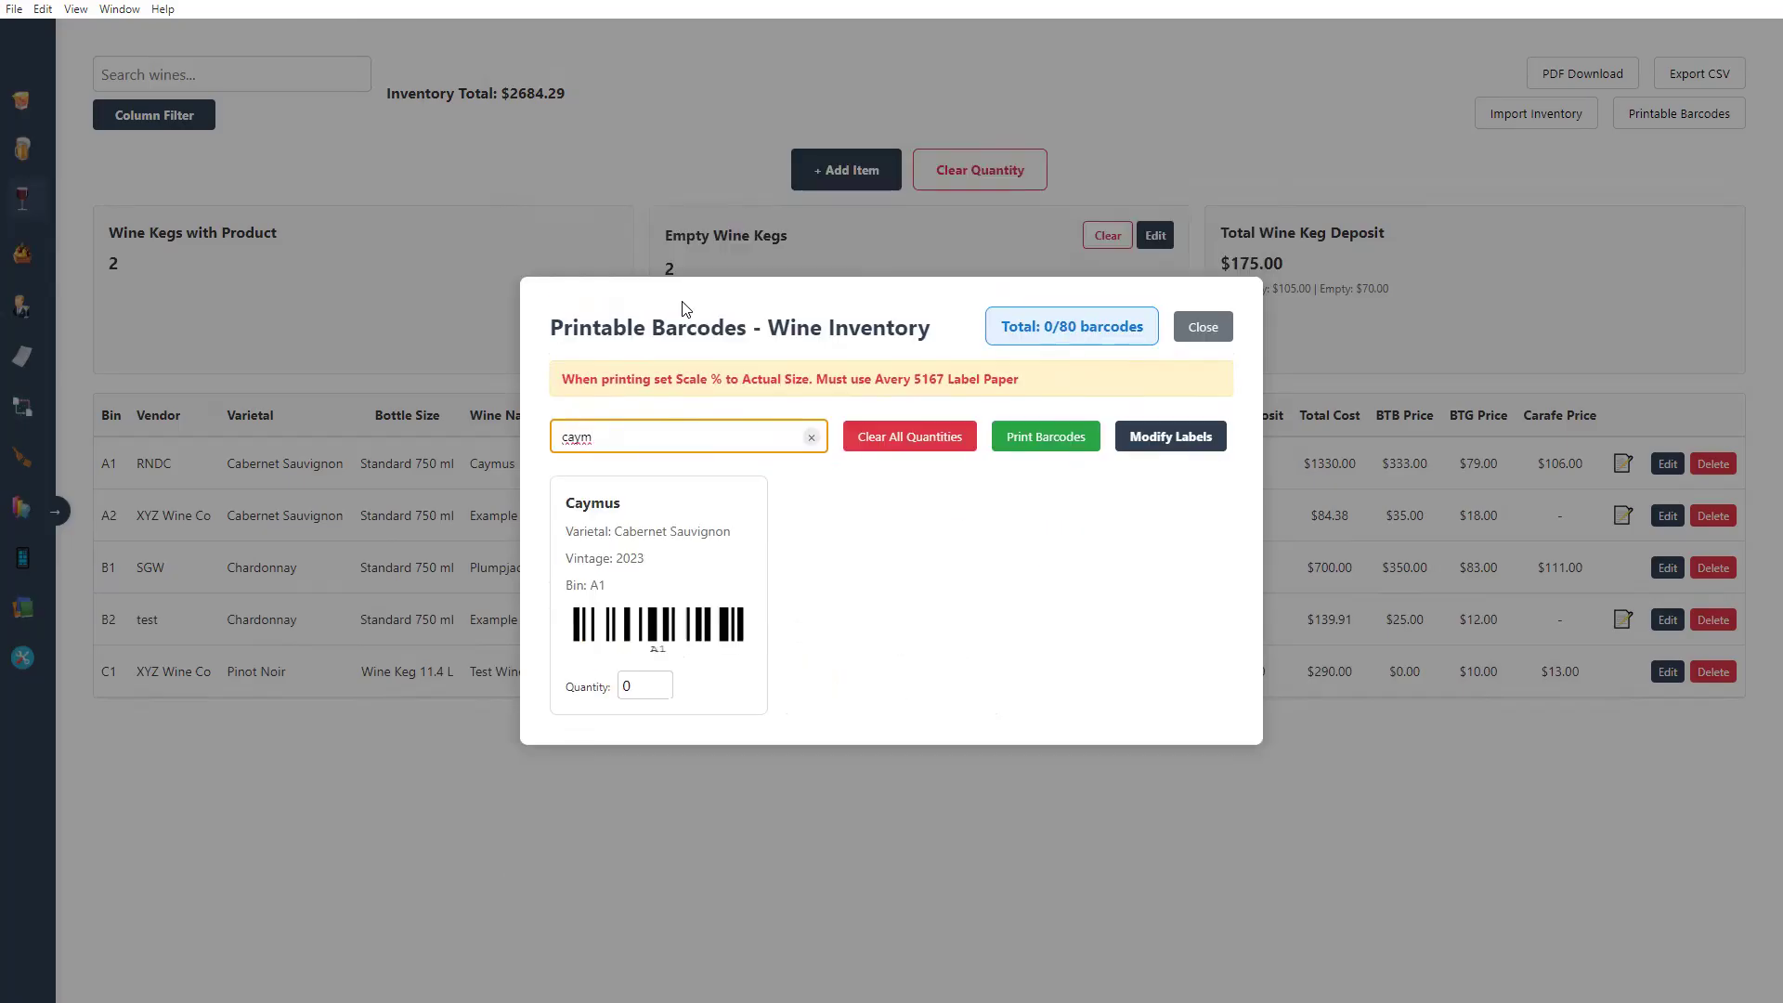
{"action": "left_click", "coordinate": [639, 683]}
{"action": "type", "text": "20"}
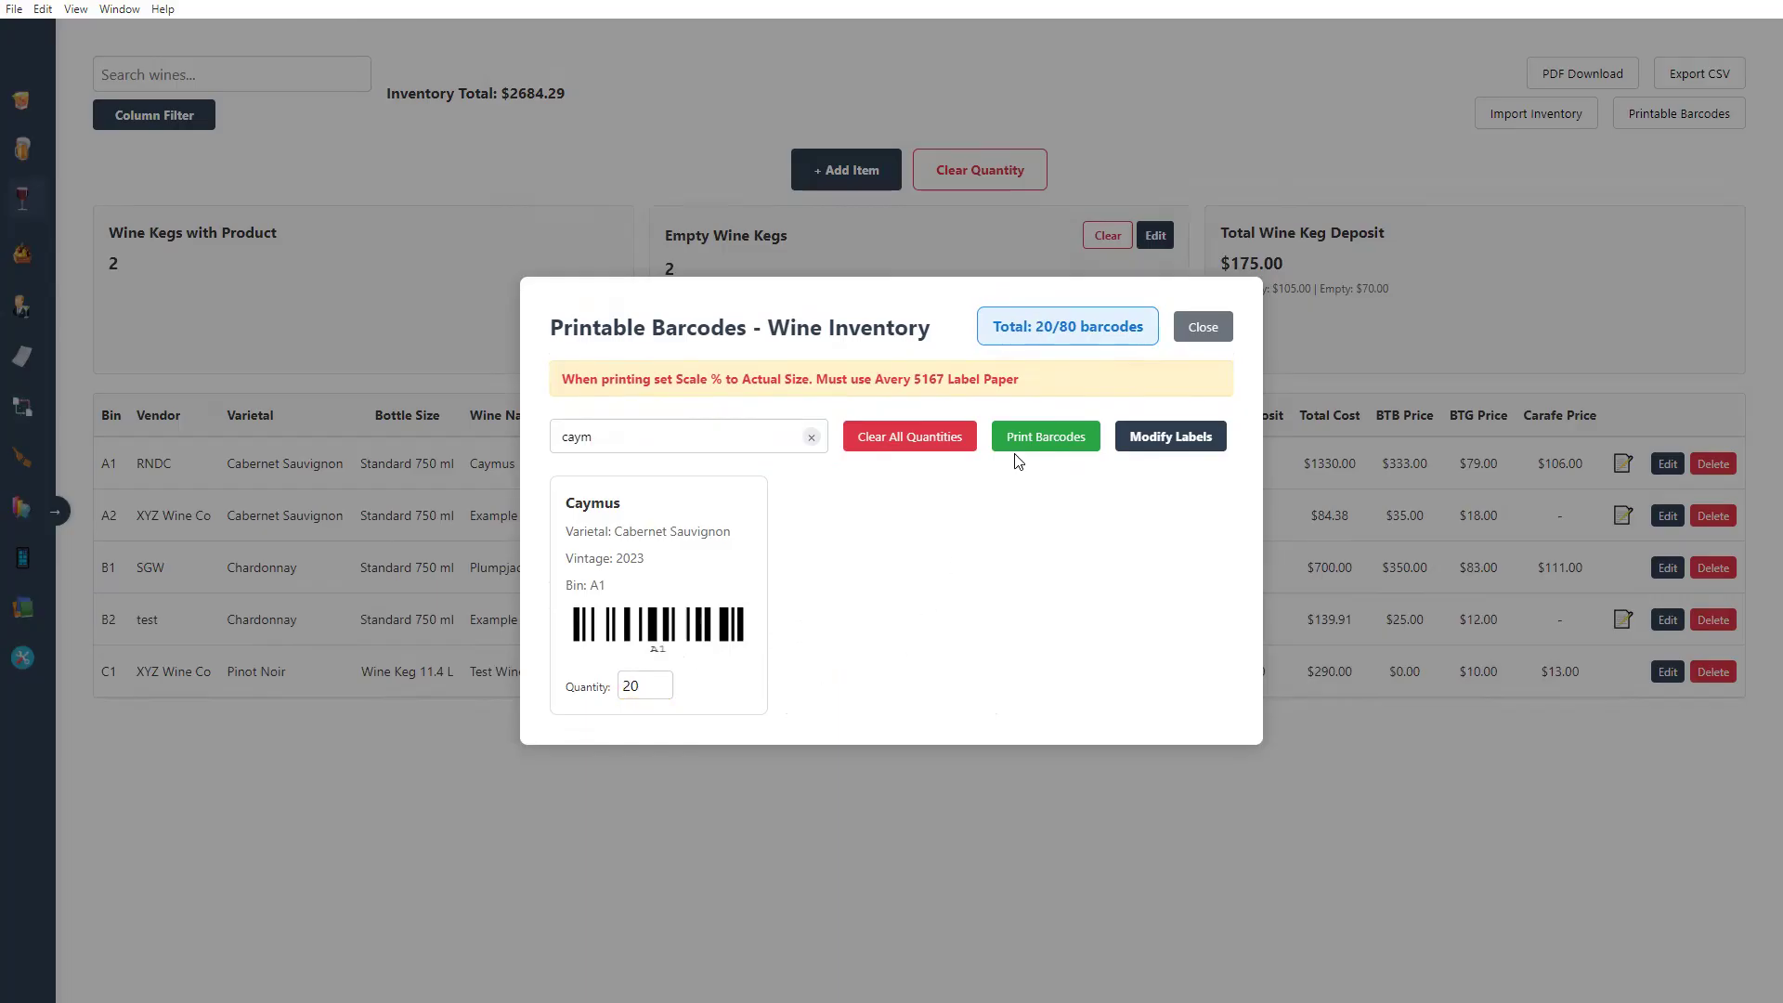
Step: Save the Caymus barcodes as wine-barcodes.pdf, replacing the existing file, and inspect the labels on the sheet
{"action": "left_click", "coordinate": [1022, 444]}
{"action": "left_click", "coordinate": [1114, 677]}
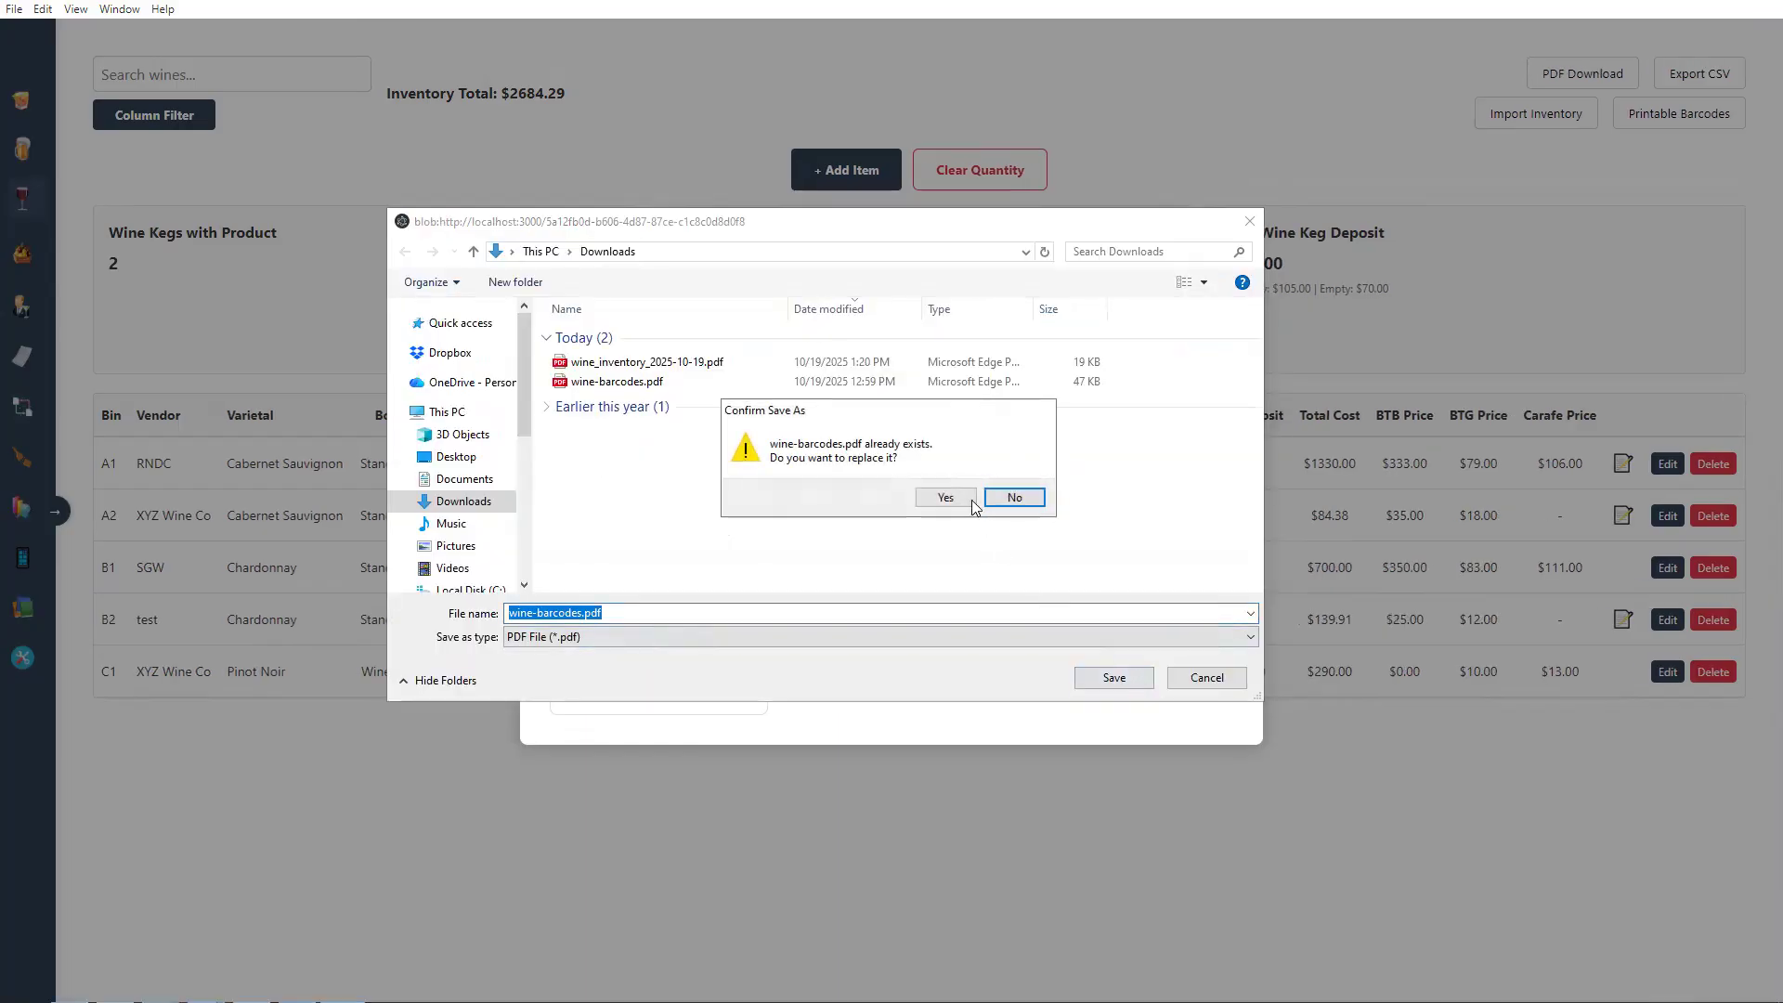
{"action": "left_click", "coordinate": [975, 503]}
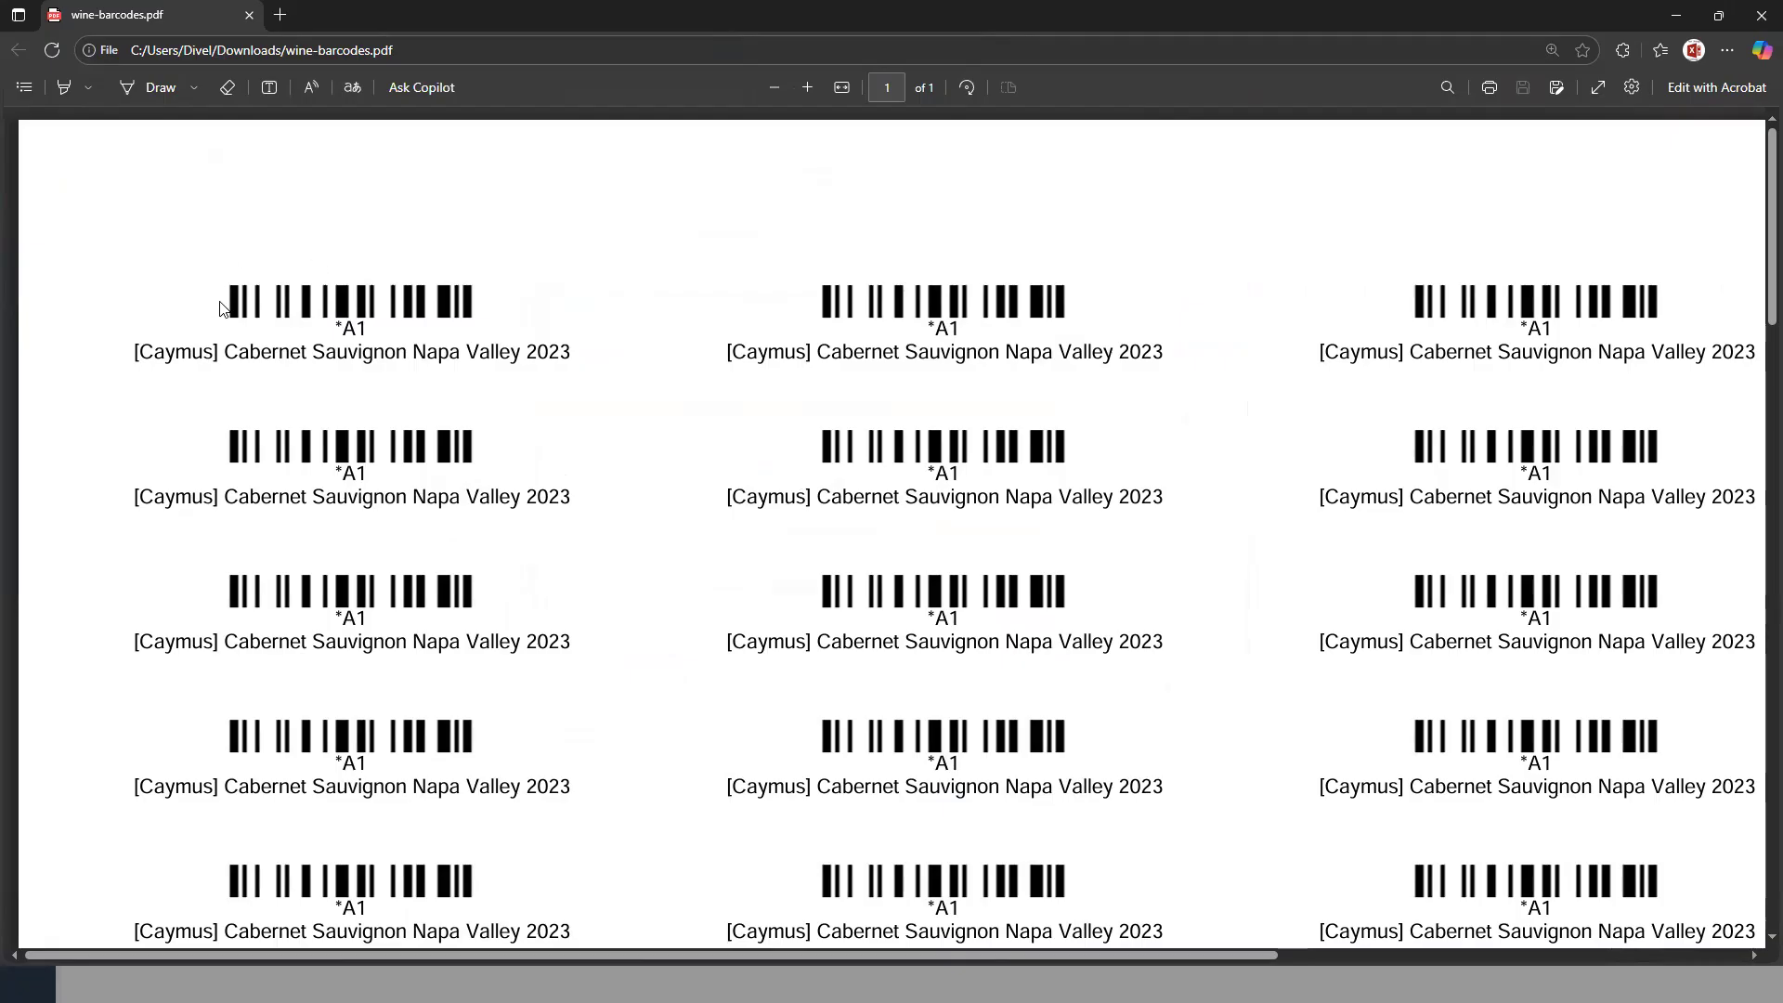
{"action": "left_click_drag", "start_coordinate": [344, 330], "coordinate": [375, 331]}
{"action": "left_click", "coordinate": [141, 352]}
{"action": "scroll", "coordinate": [1022, 555], "scroll_direction": "down", "scroll_amount": 1}
{"action": "scroll", "coordinate": [1022, 555], "scroll_direction": "down", "scroll_amount": 2}
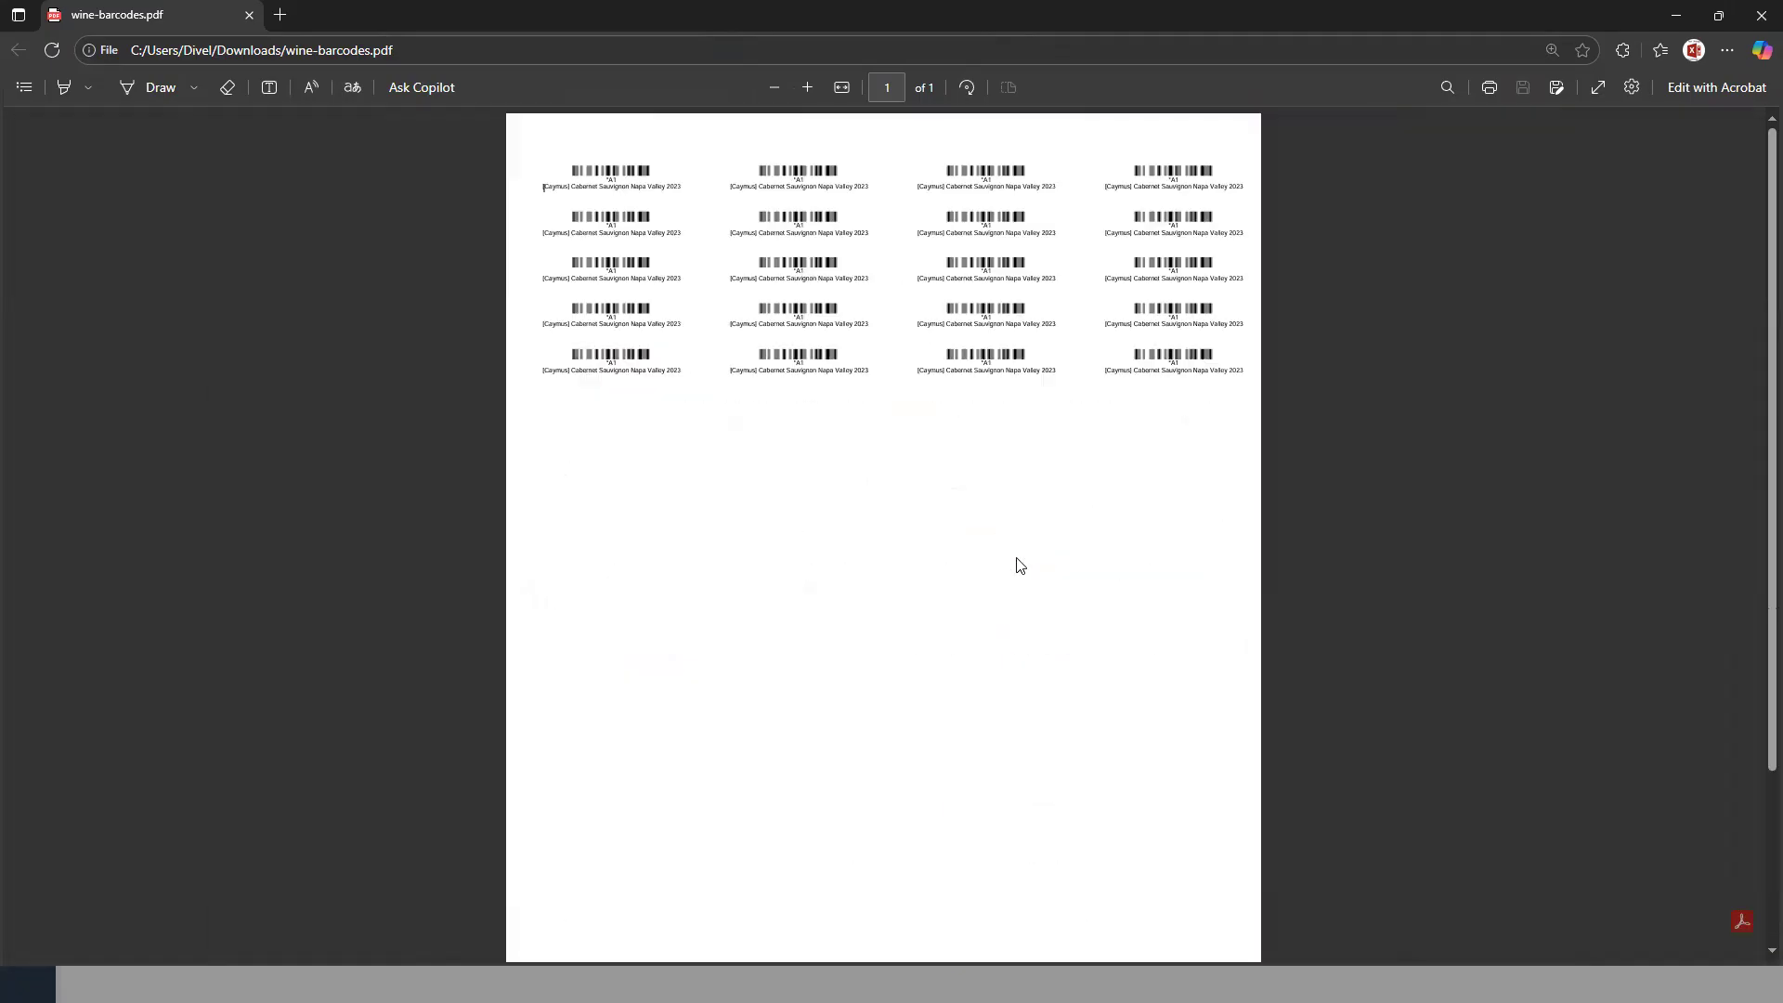
Step: Preview printing the Caymus labels with the scale set to Actual size, cancel the print and close the PDF
{"action": "key", "text": "ctrl+p"}
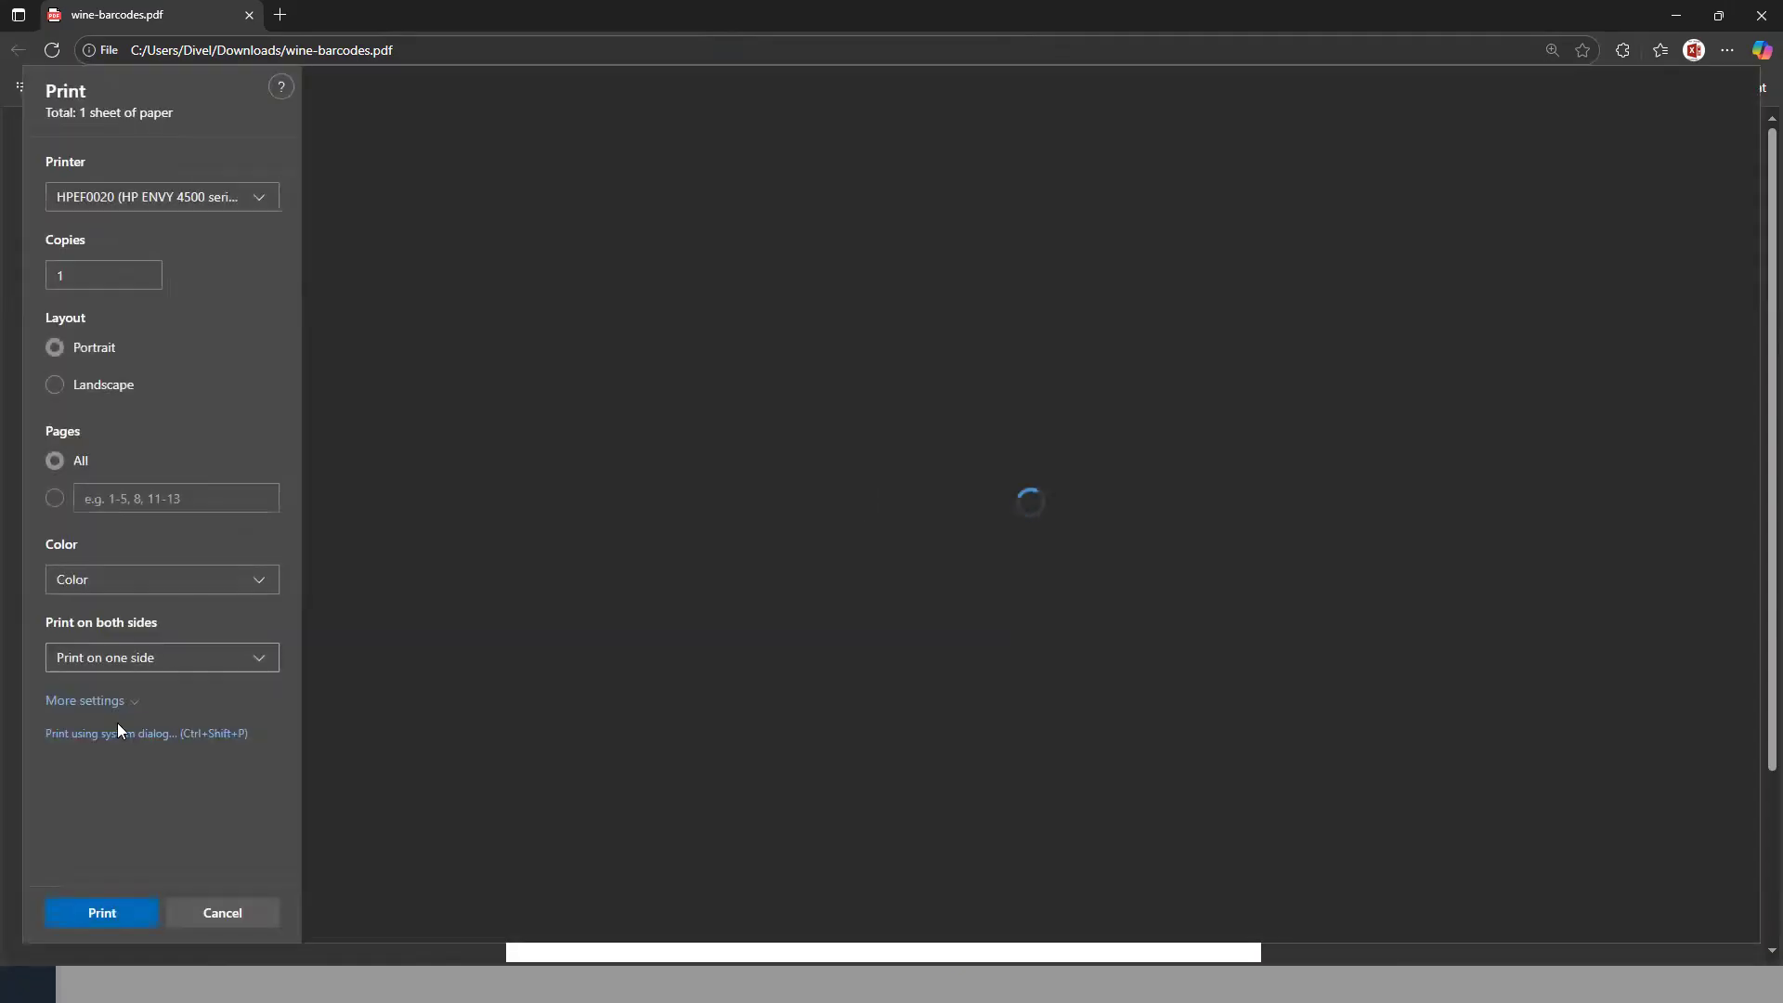
{"action": "left_click", "coordinate": [88, 700]}
{"action": "scroll", "coordinate": [75, 793], "scroll_direction": "down", "scroll_amount": 2}
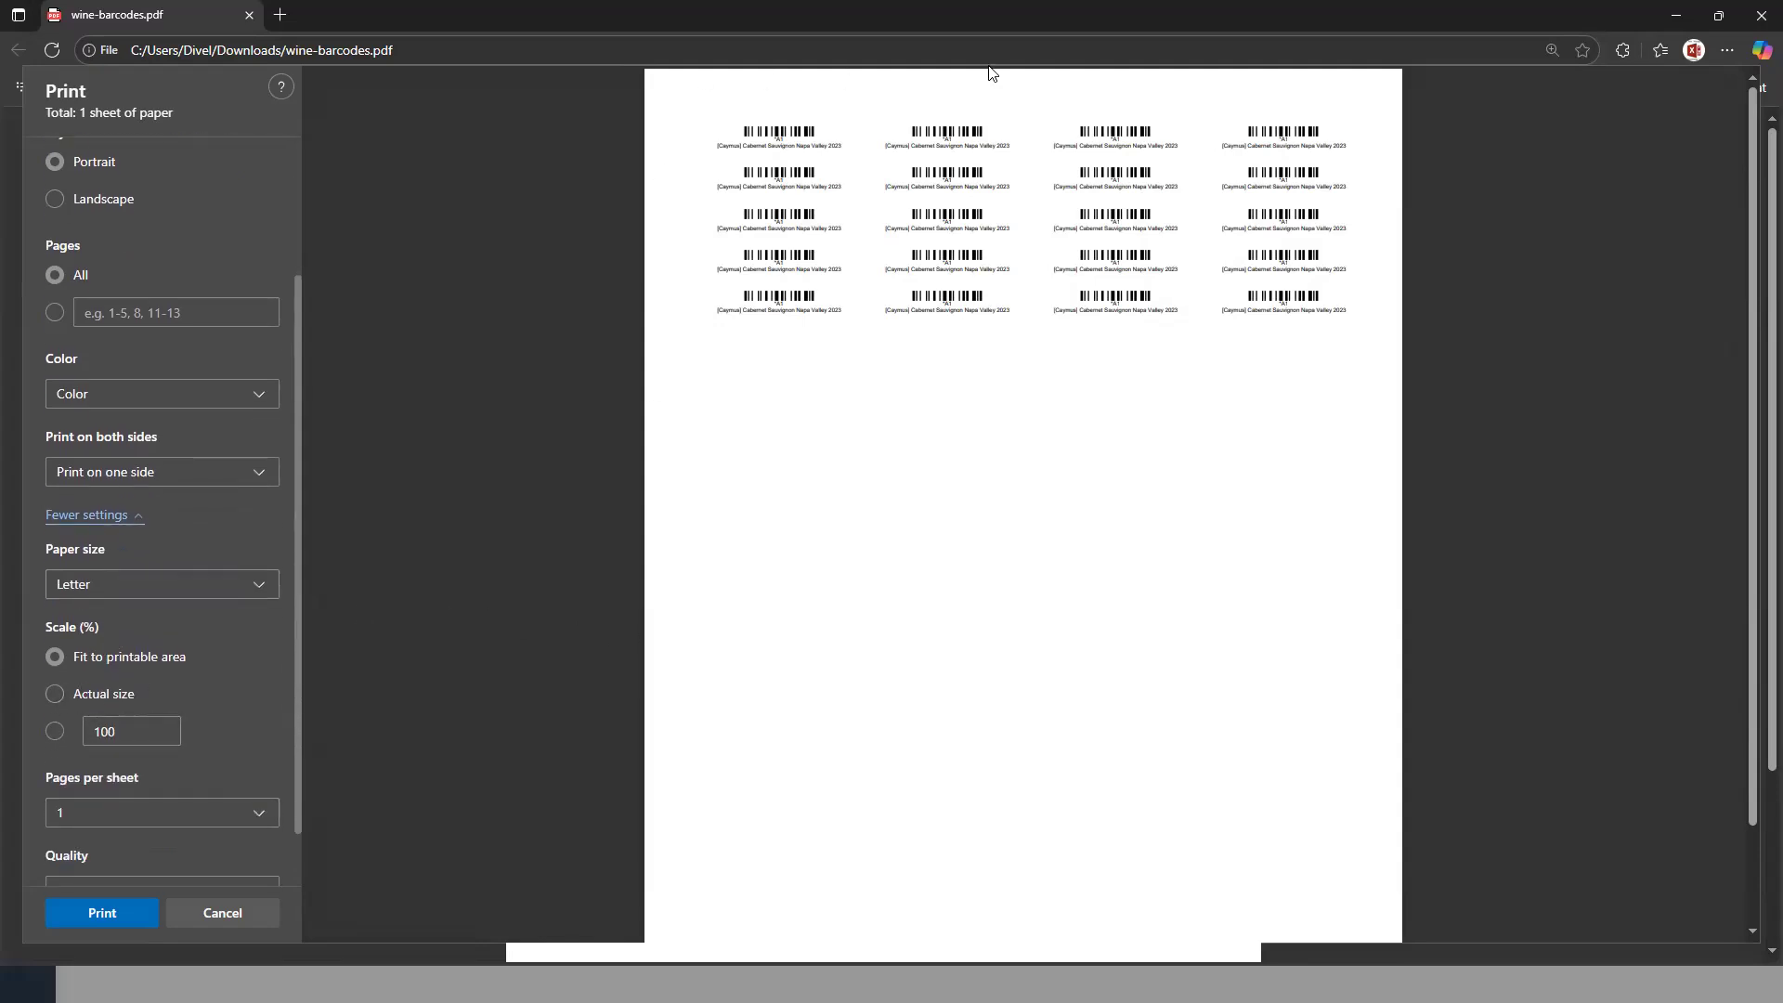
{"action": "left_click", "coordinate": [91, 690]}
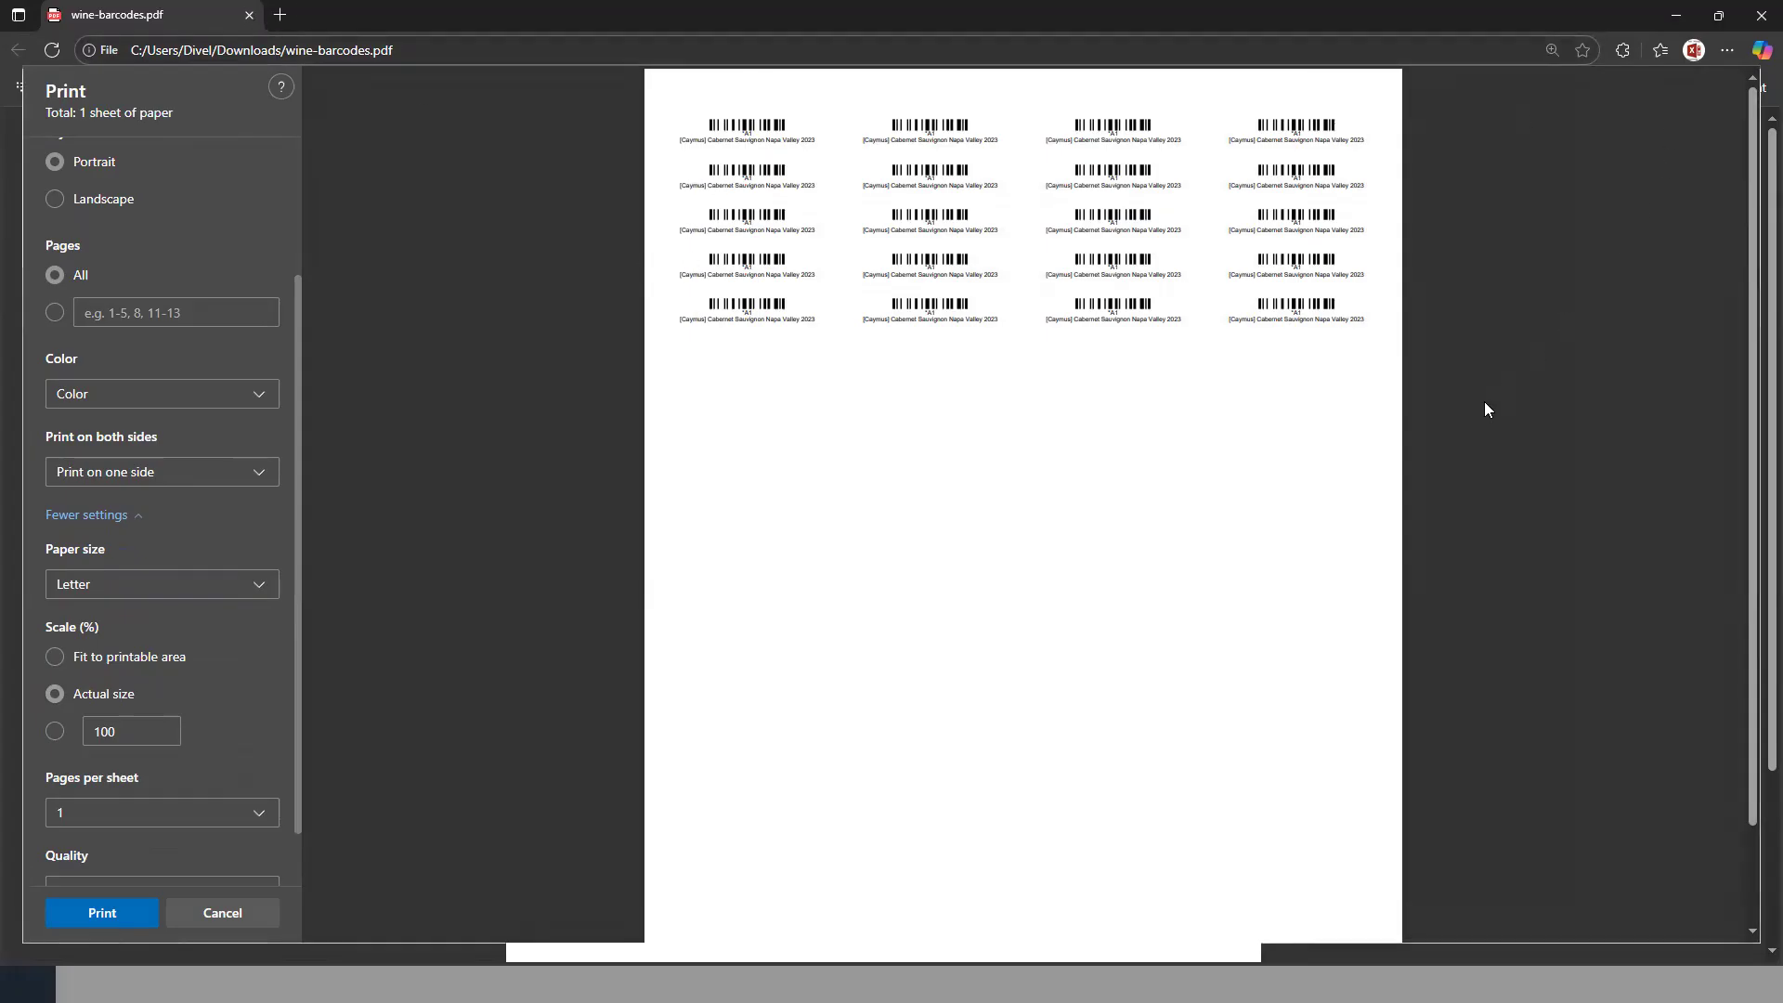
{"action": "key", "text": "Escape"}
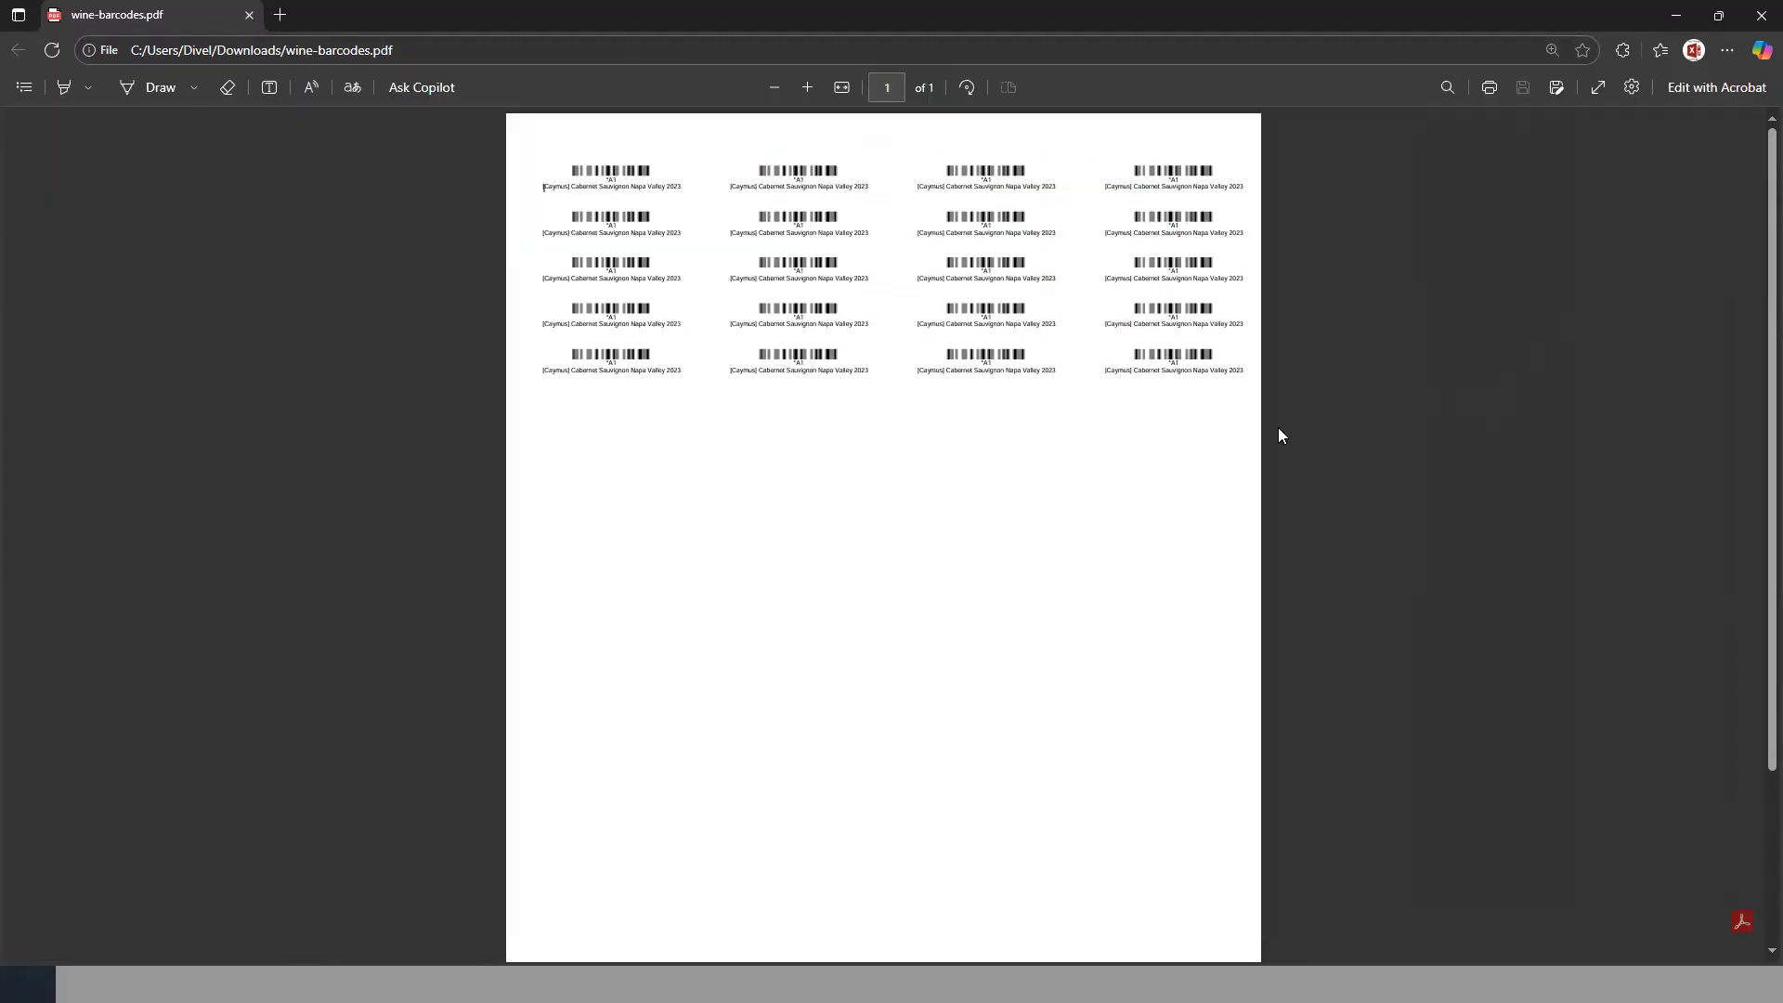
{"action": "left_click", "coordinate": [250, 17]}
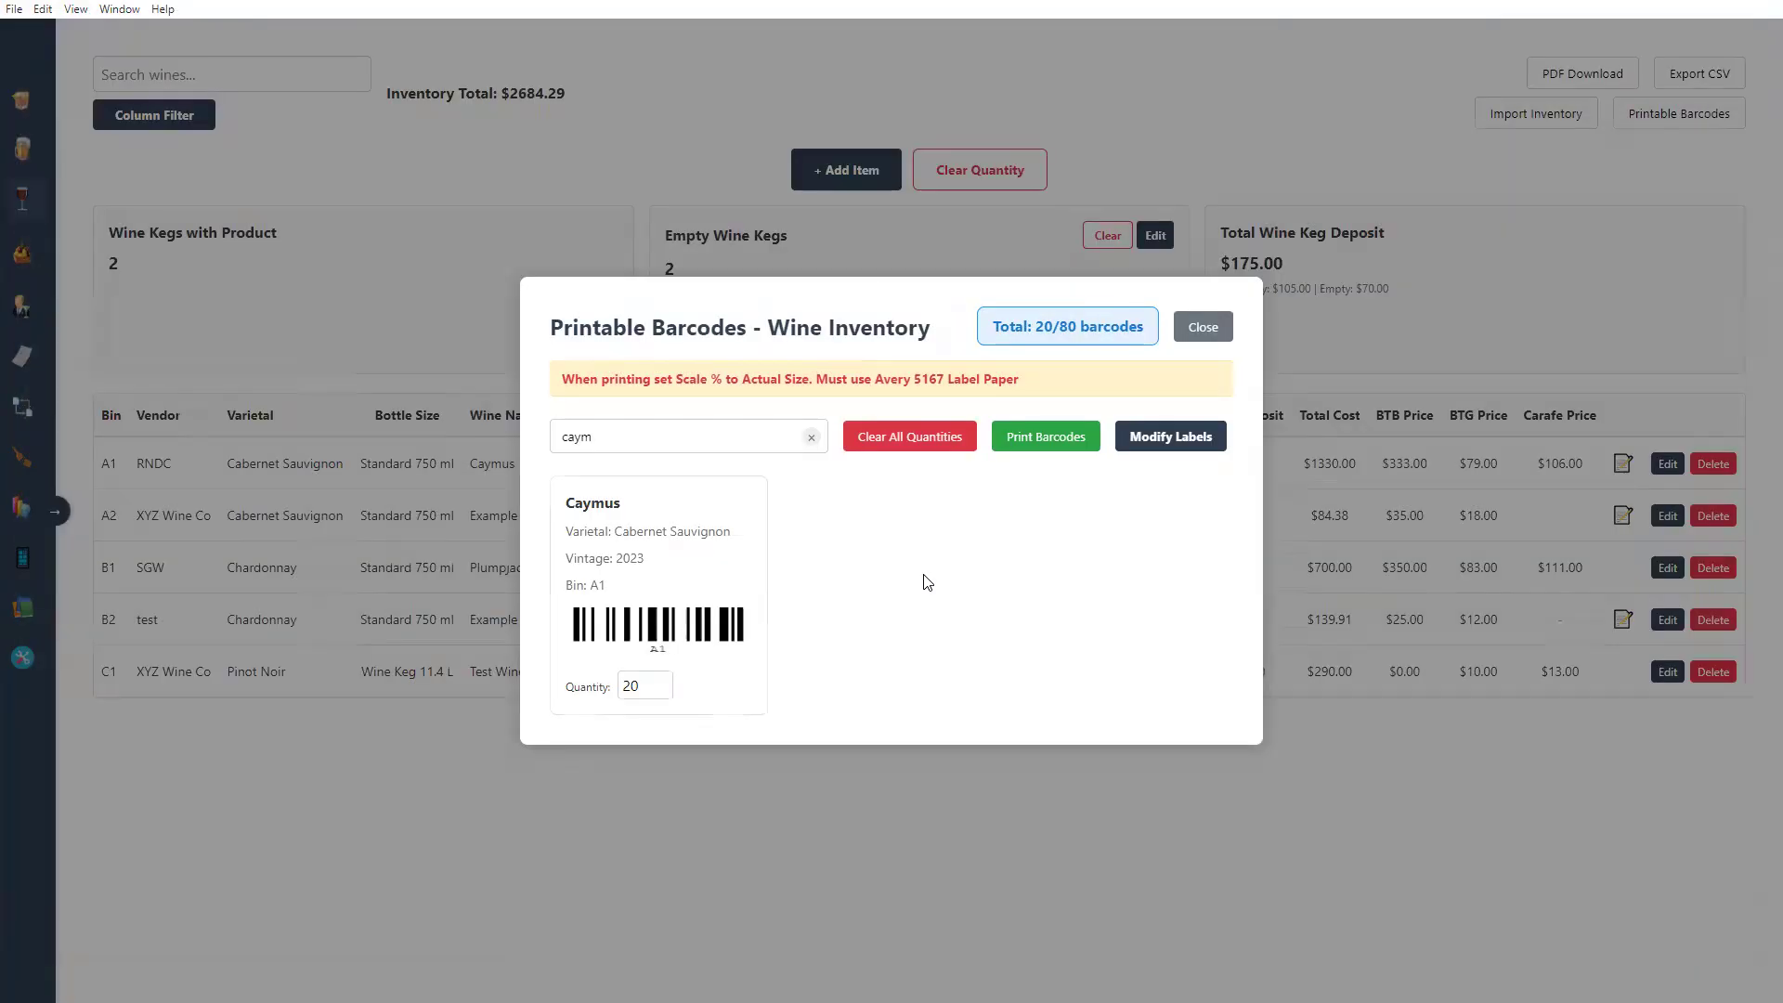
Step: Reset the barcode search and all quantities, and set the Plumpjack barcode quantity to 25
{"action": "left_click", "coordinate": [810, 439]}
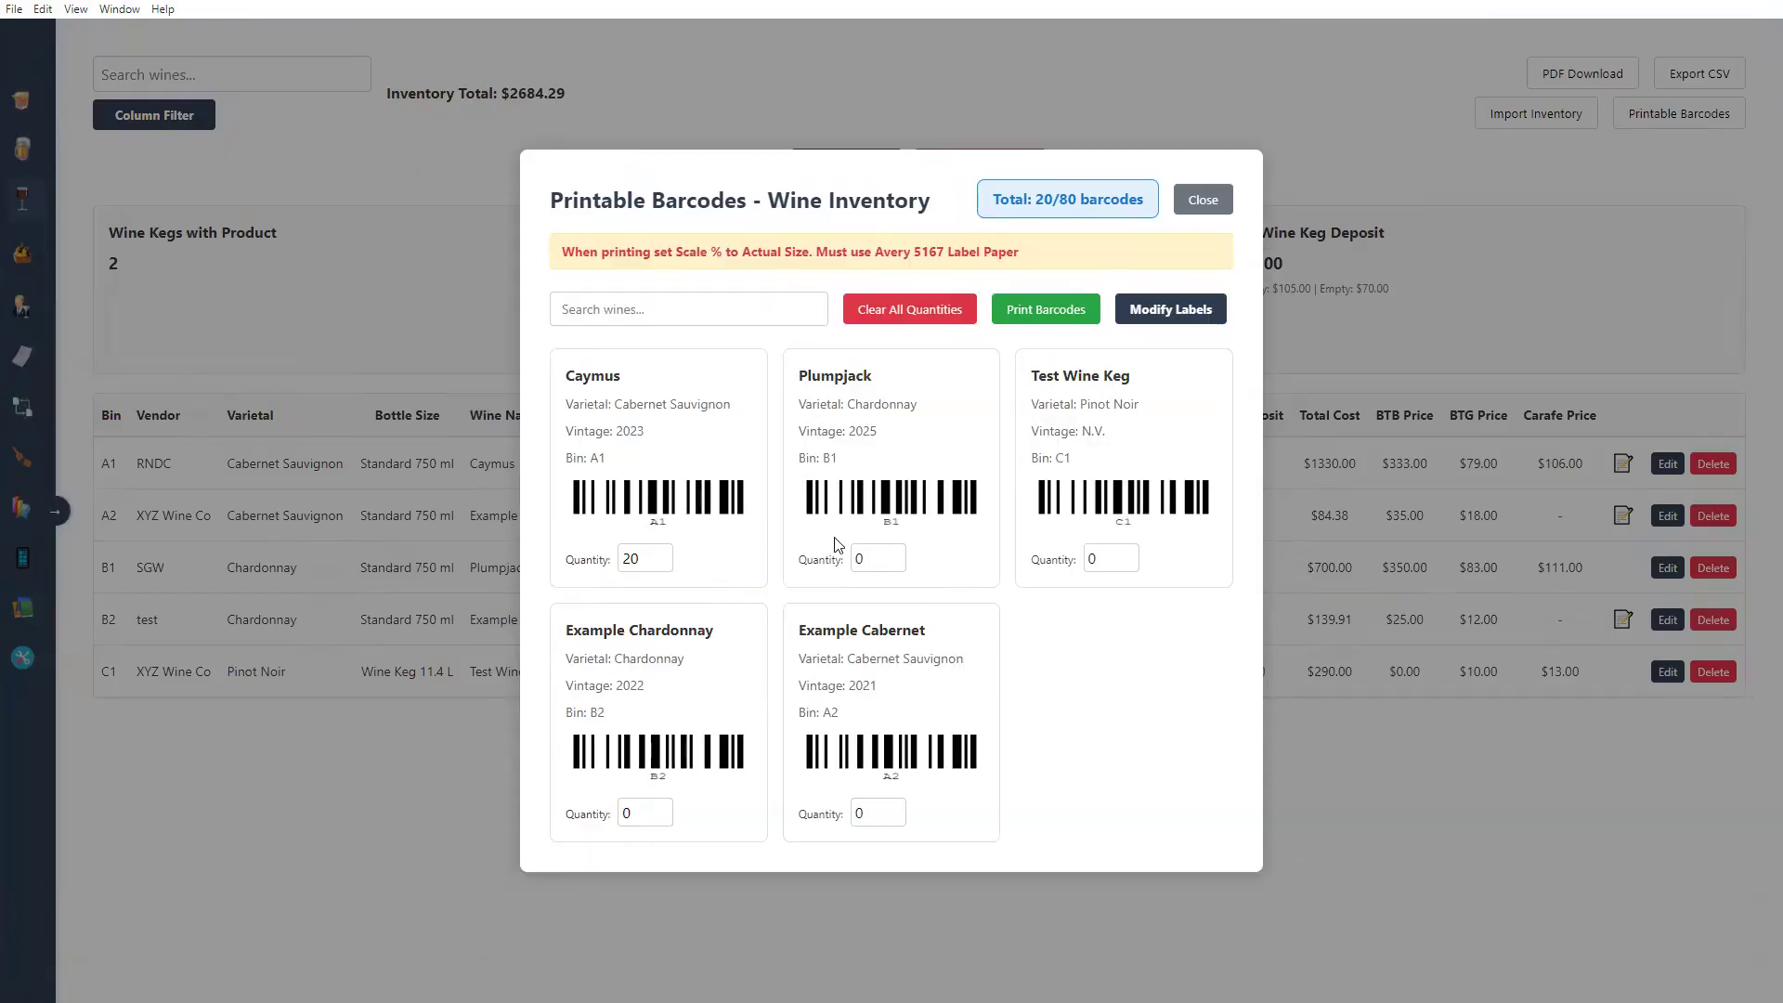
{"action": "left_click", "coordinate": [909, 307]}
{"action": "left_click", "coordinate": [882, 556]}
{"action": "type", "text": "52"}
{"action": "key", "text": "BackSpace"}
{"action": "key", "text": "BackSpace"}
{"action": "type", "text": "25"}
{"action": "left_click", "coordinate": [1027, 656]}
Step: Open the label layout editor and mark rows 1 to 5 as used
{"action": "left_click", "coordinate": [1172, 309]}
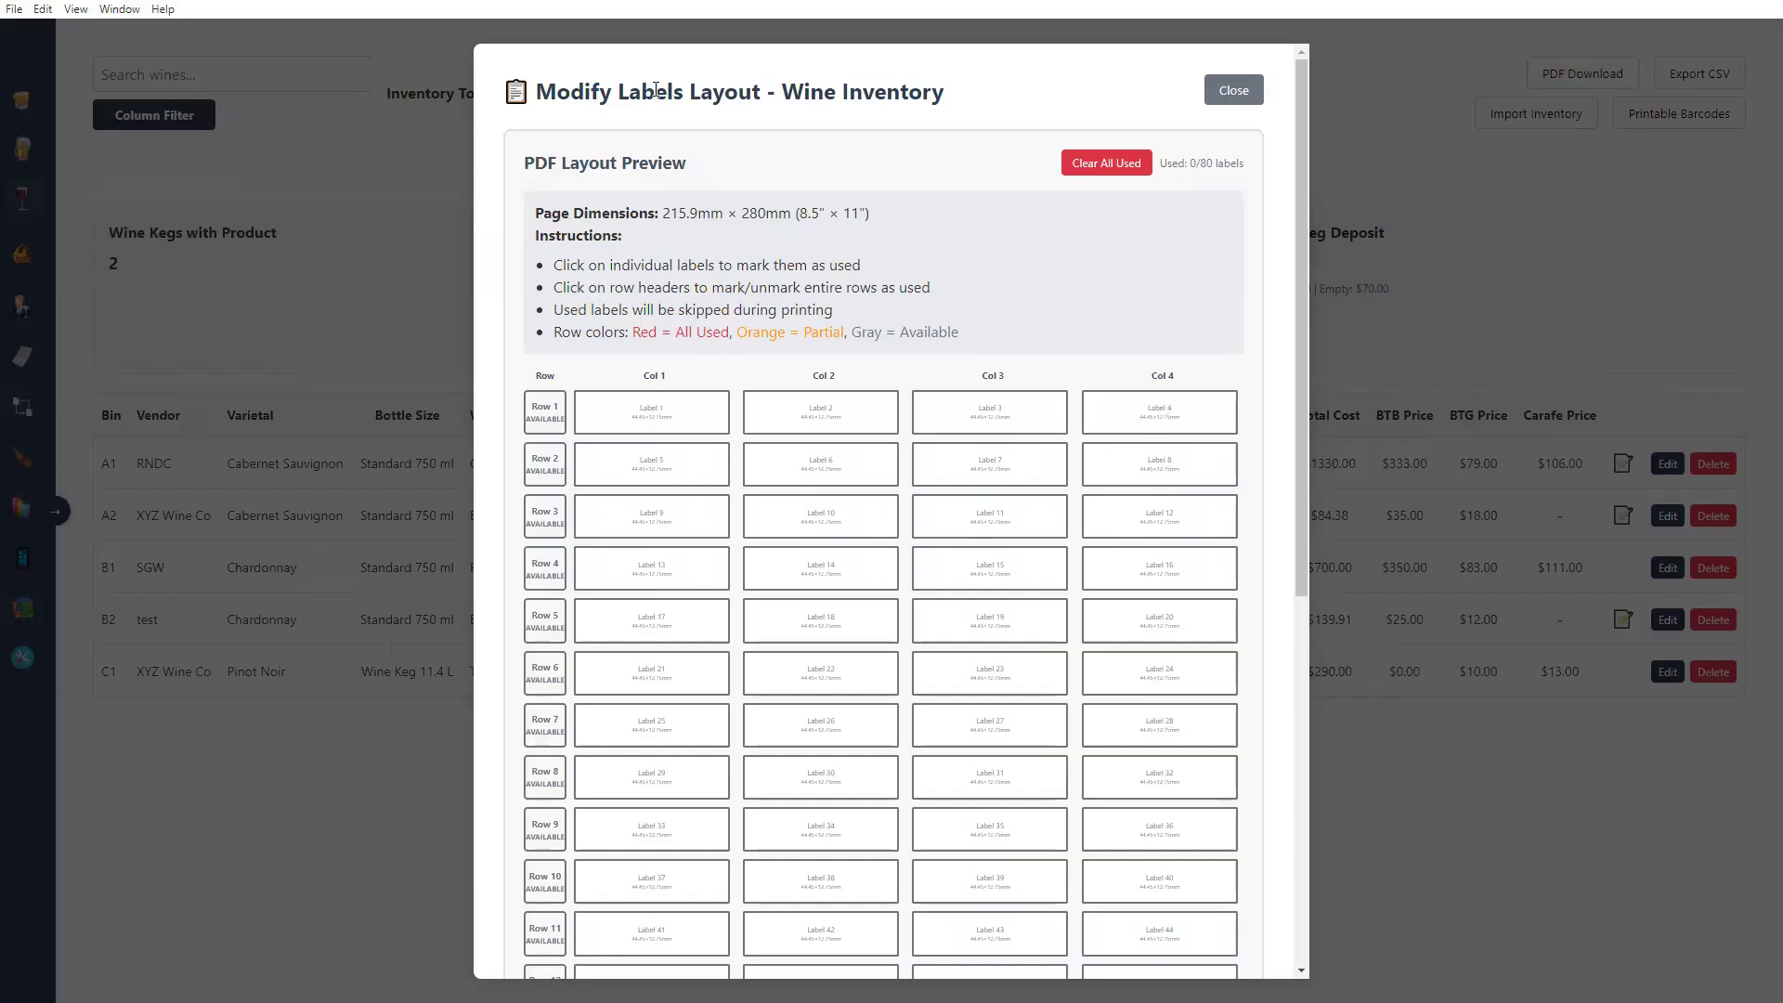
{"action": "left_click", "coordinate": [1212, 90]}
{"action": "left_click", "coordinate": [1172, 309]}
{"action": "left_click", "coordinate": [544, 413]}
{"action": "left_click", "coordinate": [544, 465]}
{"action": "left_click", "coordinate": [545, 517]}
{"action": "left_click", "coordinate": [544, 569]}
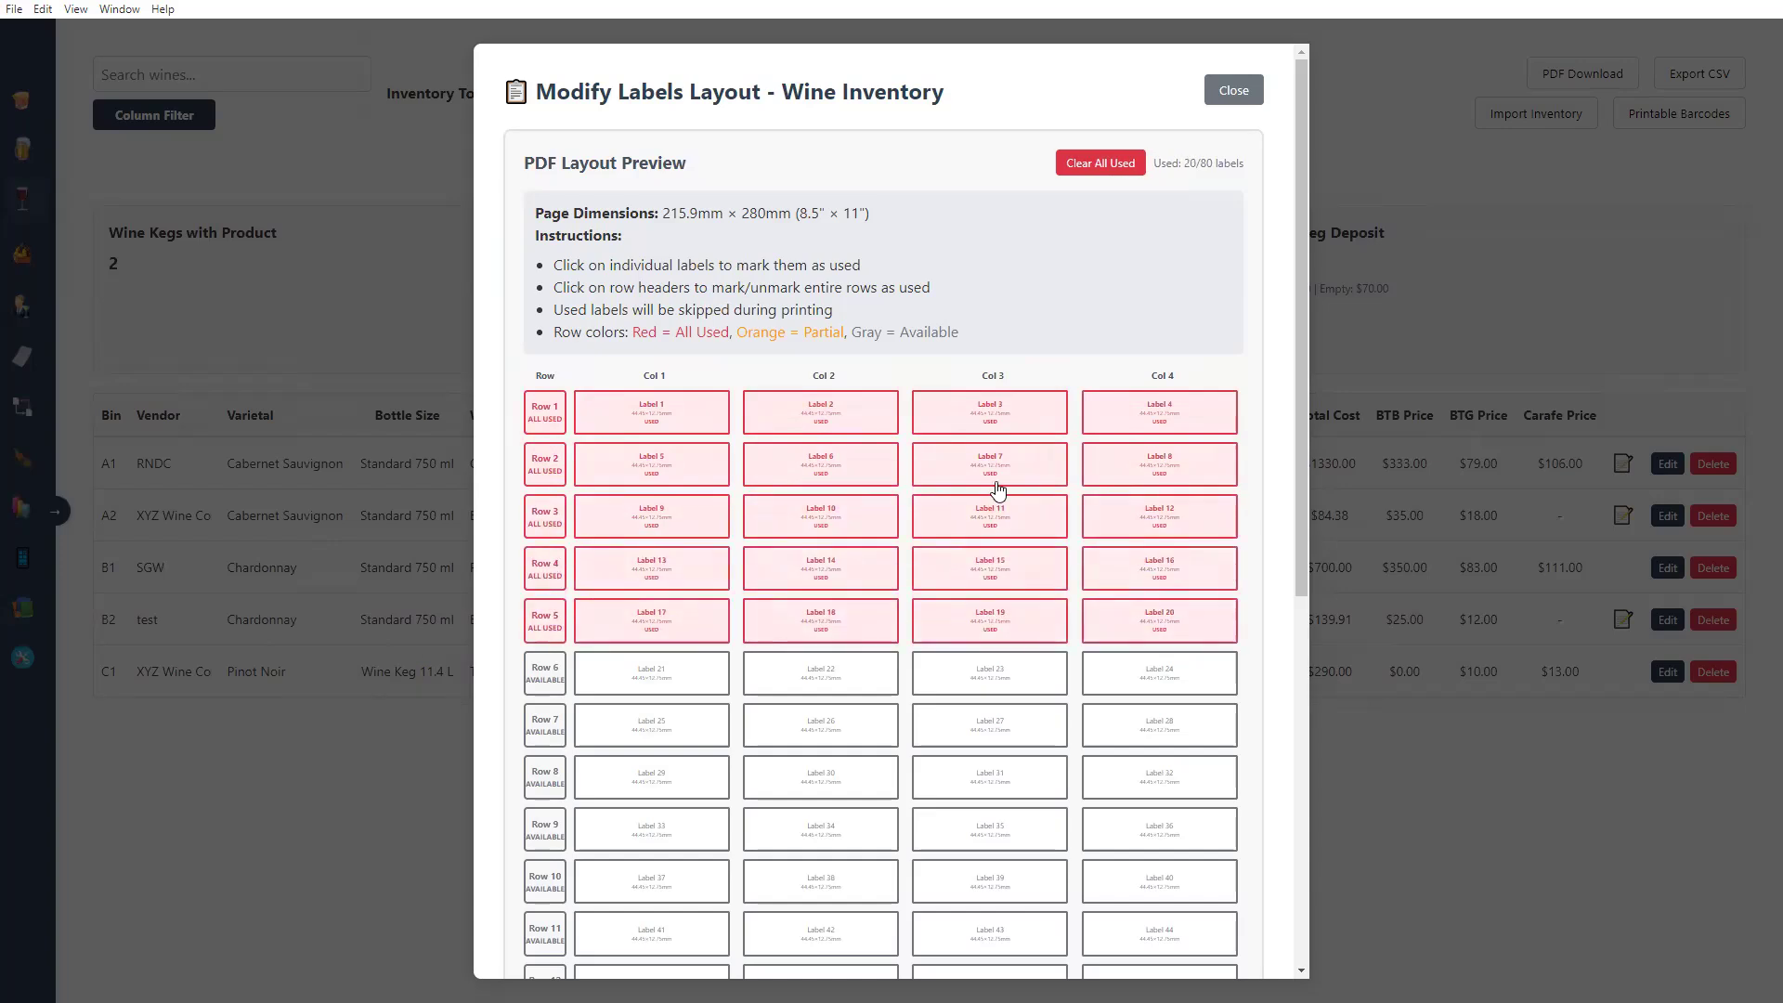
Step: Make labels 10, 11 and 14 available again and close the label layout
{"action": "scroll", "coordinate": [994, 492], "scroll_direction": "down", "scroll_amount": 7}
{"action": "scroll", "coordinate": [1103, 260], "scroll_direction": "up", "scroll_amount": 3}
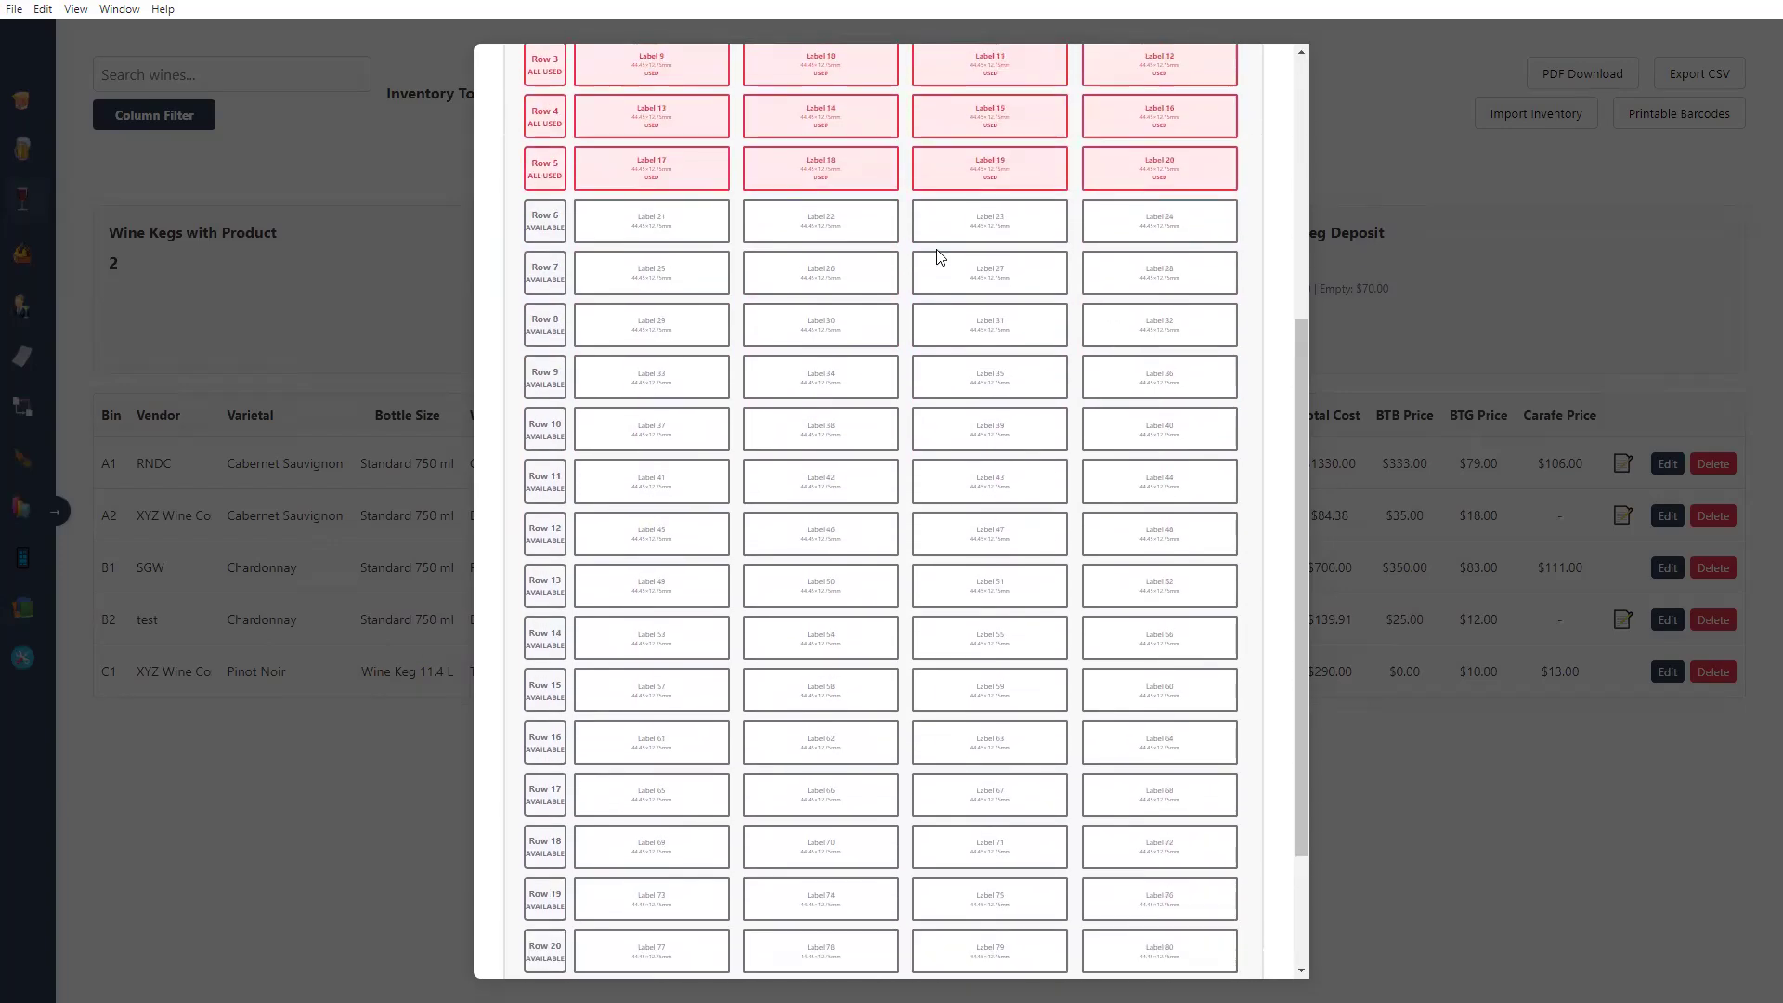
{"action": "scroll", "coordinate": [1121, 798], "scroll_direction": "up", "scroll_amount": 1}
{"action": "scroll", "coordinate": [1124, 799], "scroll_direction": "up", "scroll_amount": 4}
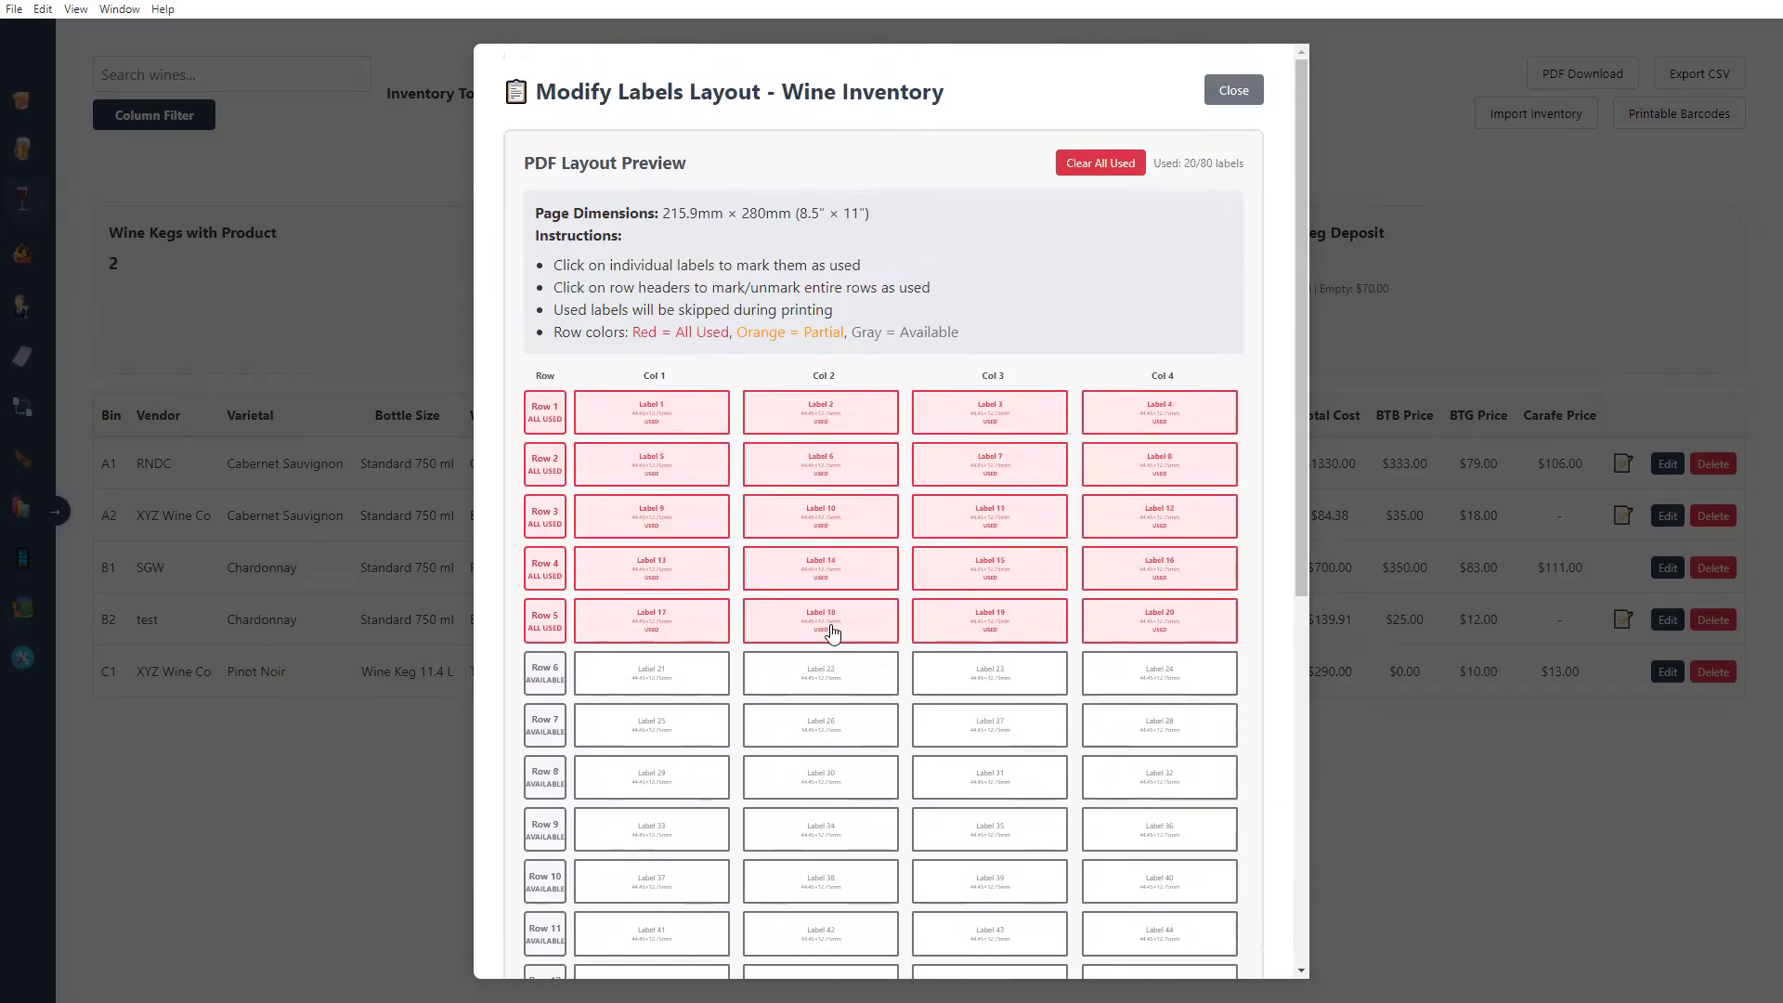
{"action": "left_click", "coordinate": [830, 578]}
{"action": "left_click", "coordinate": [836, 535]}
{"action": "left_click", "coordinate": [963, 518]}
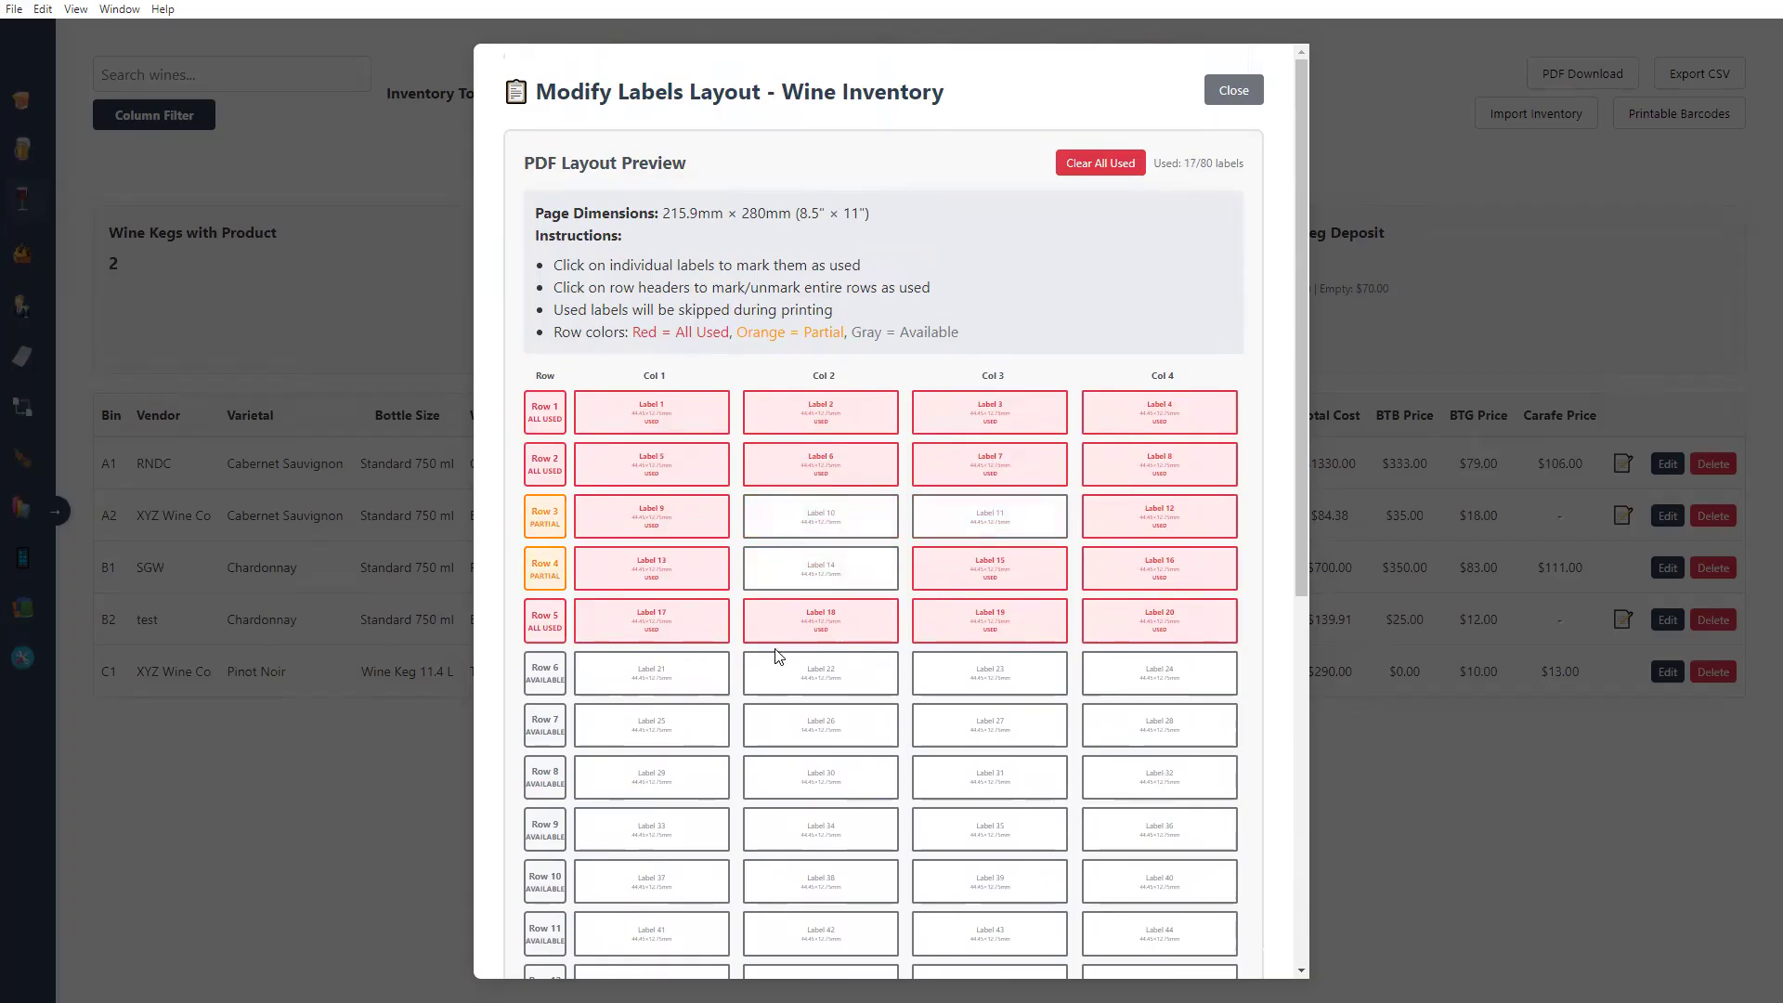
{"action": "left_click", "coordinate": [1234, 90]}
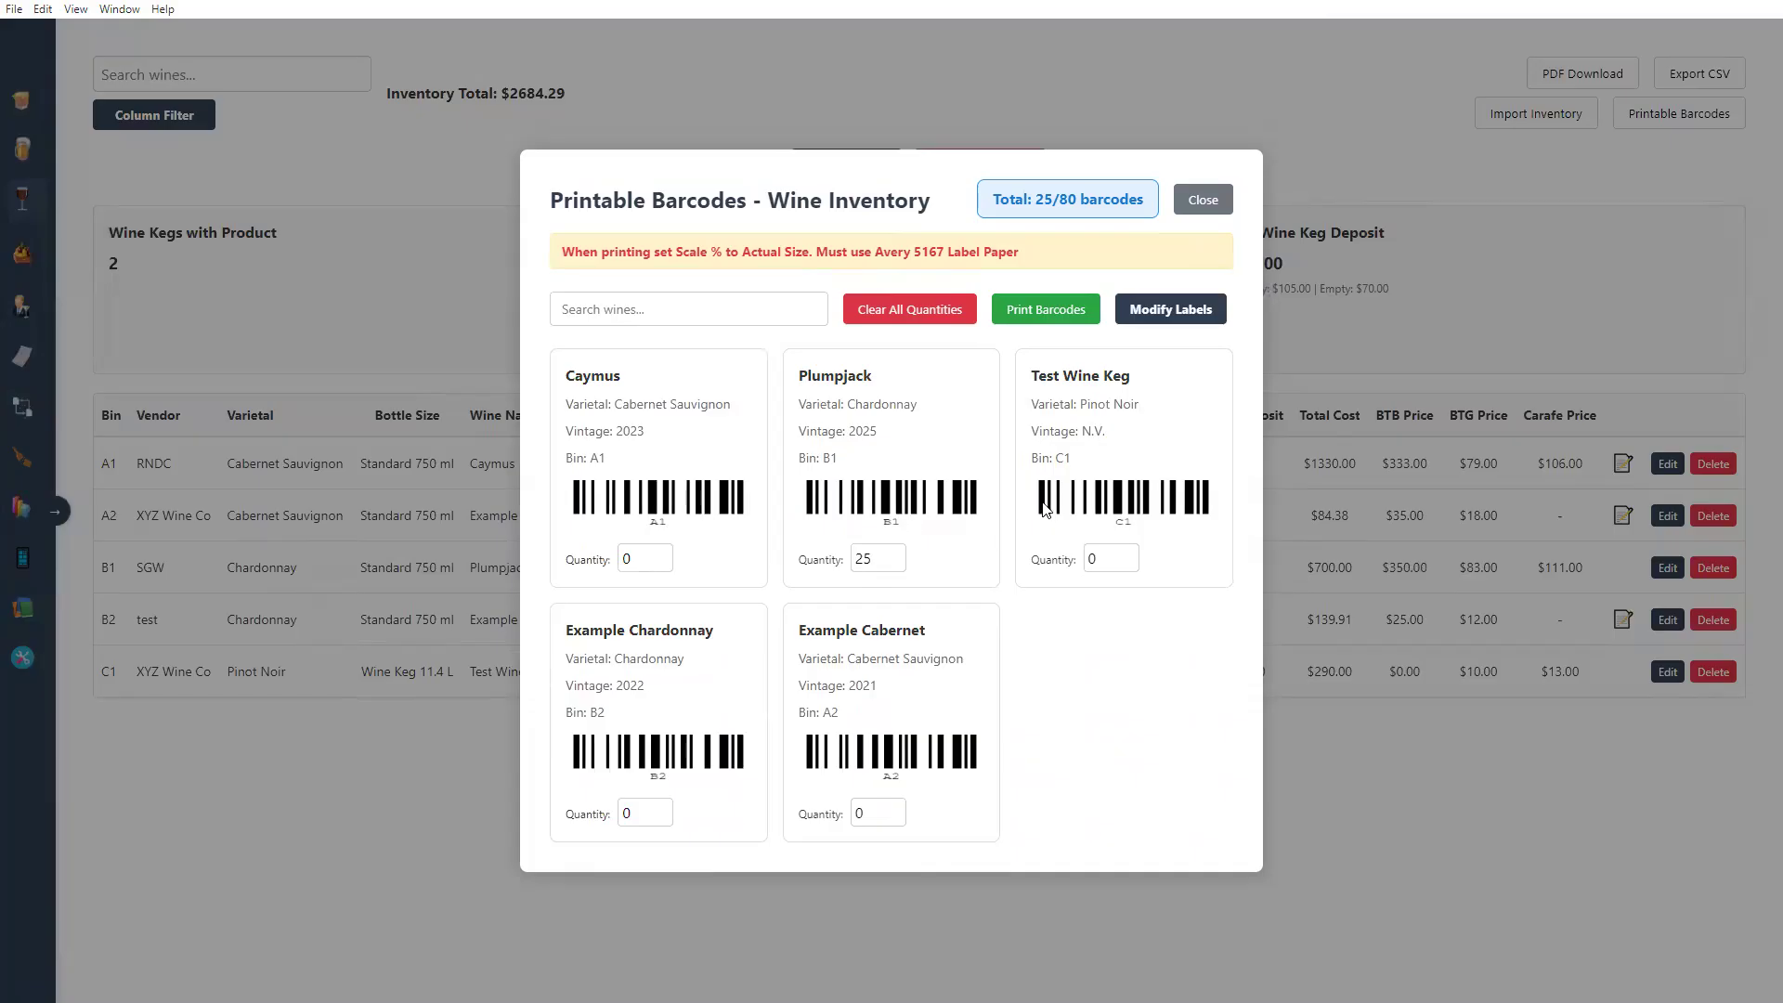
Step: Save the Plumpjack barcodes as wine-barcodes.pdf, replacing the existing file
{"action": "left_click", "coordinate": [1045, 315]}
{"action": "left_click", "coordinate": [1115, 676]}
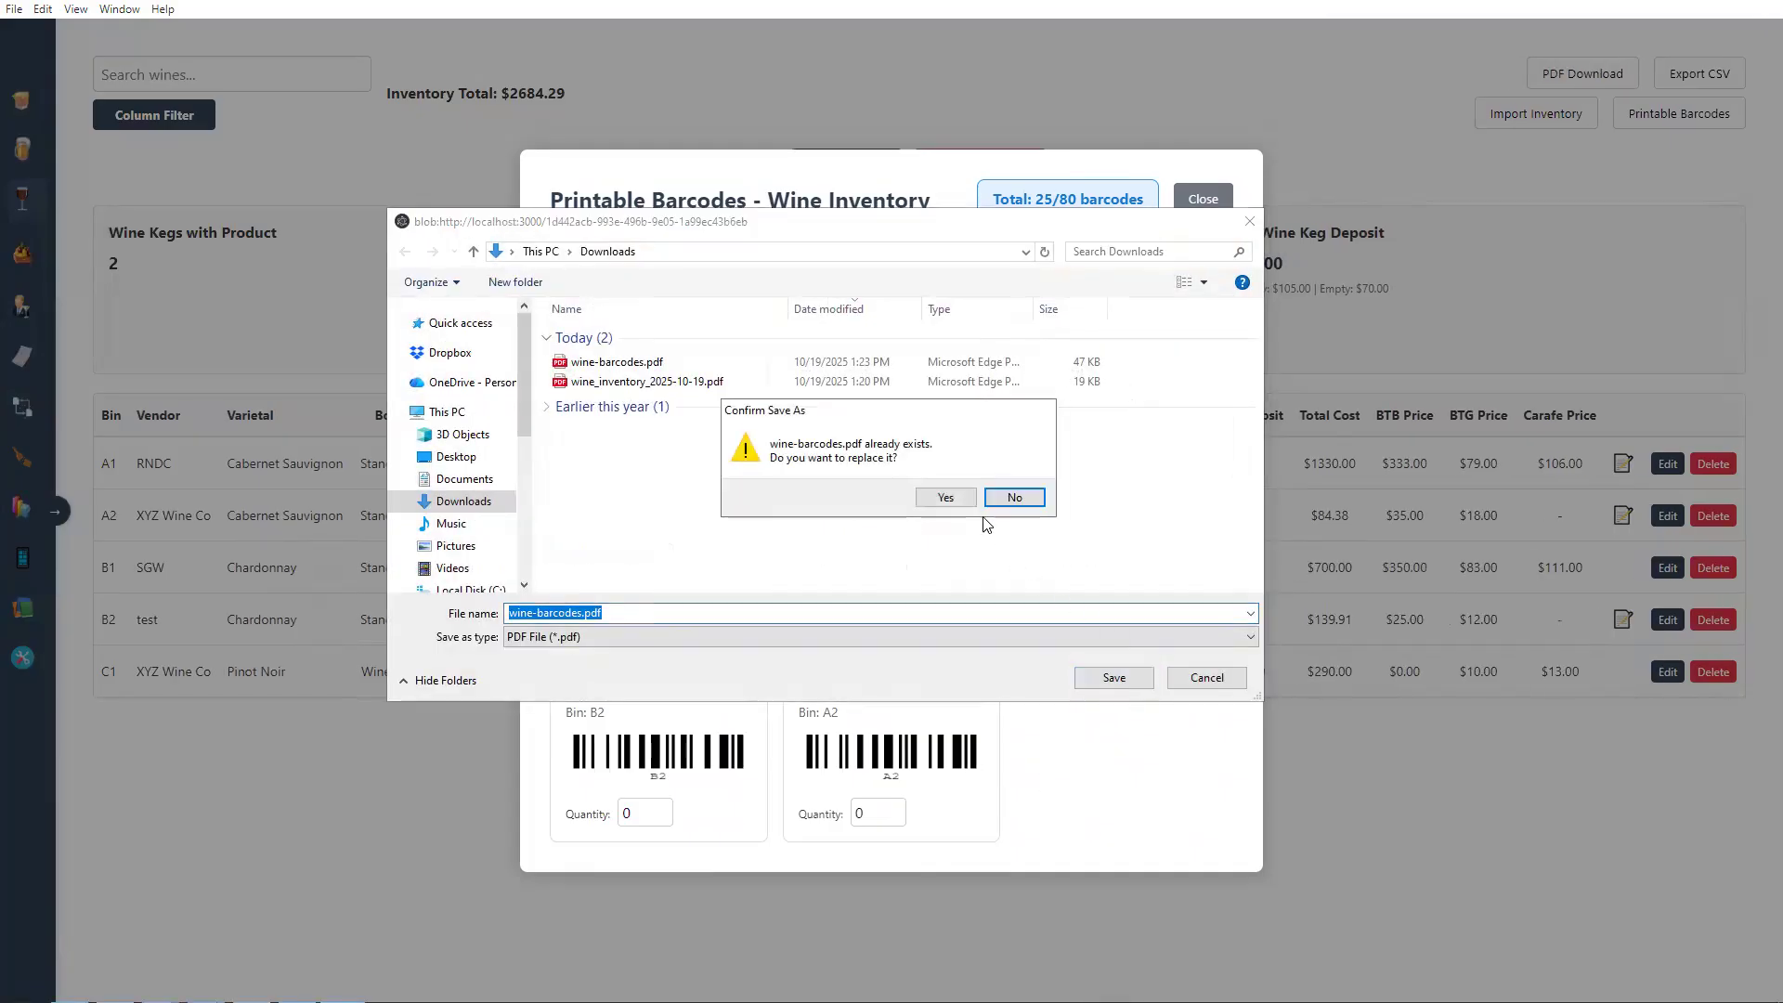
{"action": "left_click", "coordinate": [966, 501]}
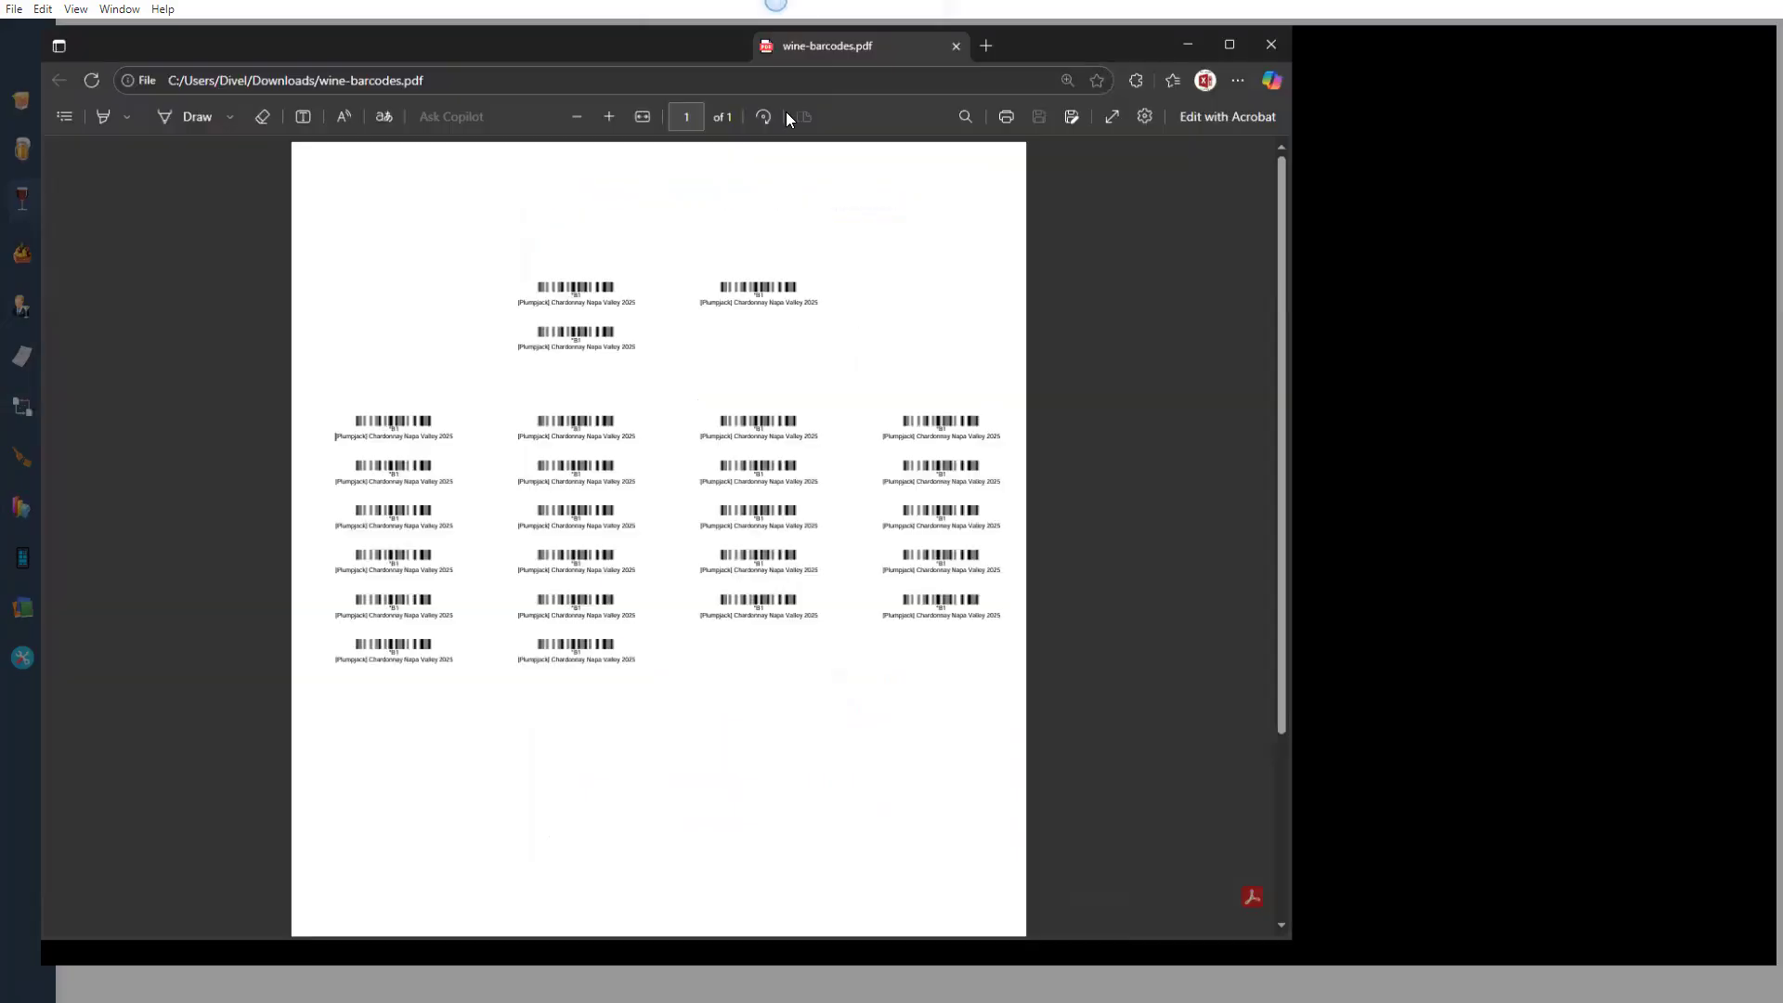
Step: Preview printing the Plumpjack labels with the scale set to Actual size and cancel the print
{"action": "key", "text": "ctrl+p"}
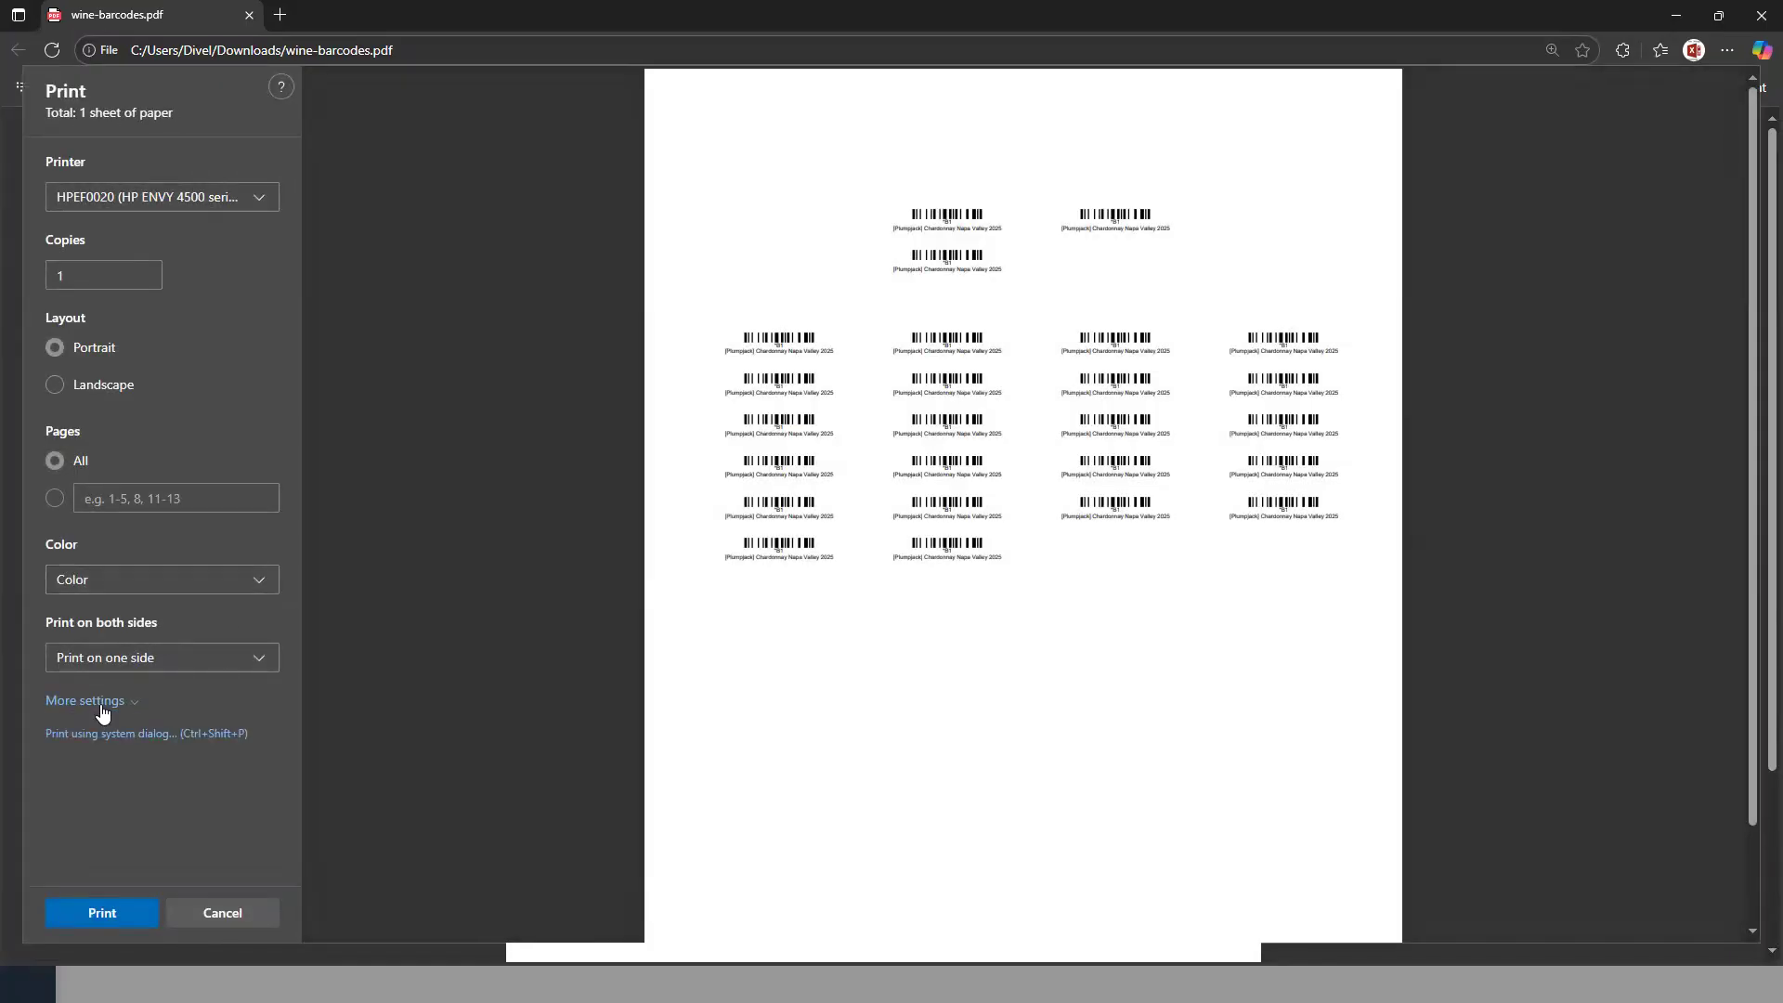
{"action": "left_click", "coordinate": [86, 700]}
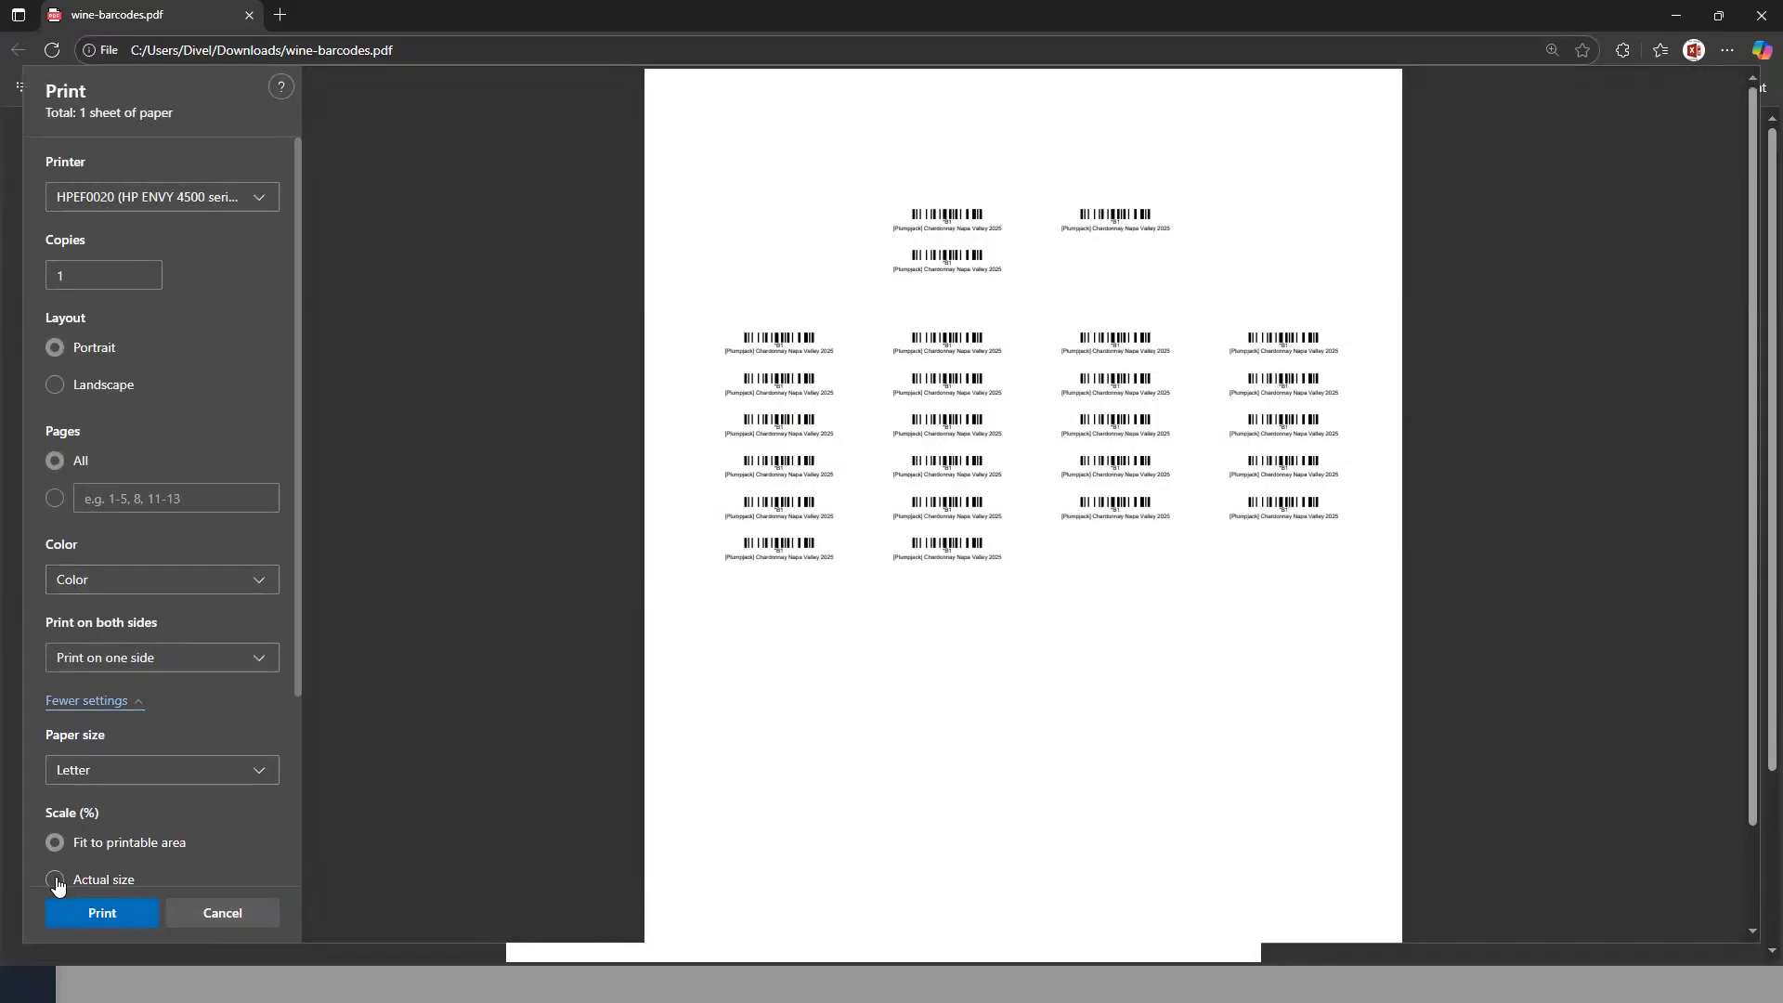
{"action": "left_click", "coordinate": [55, 880]}
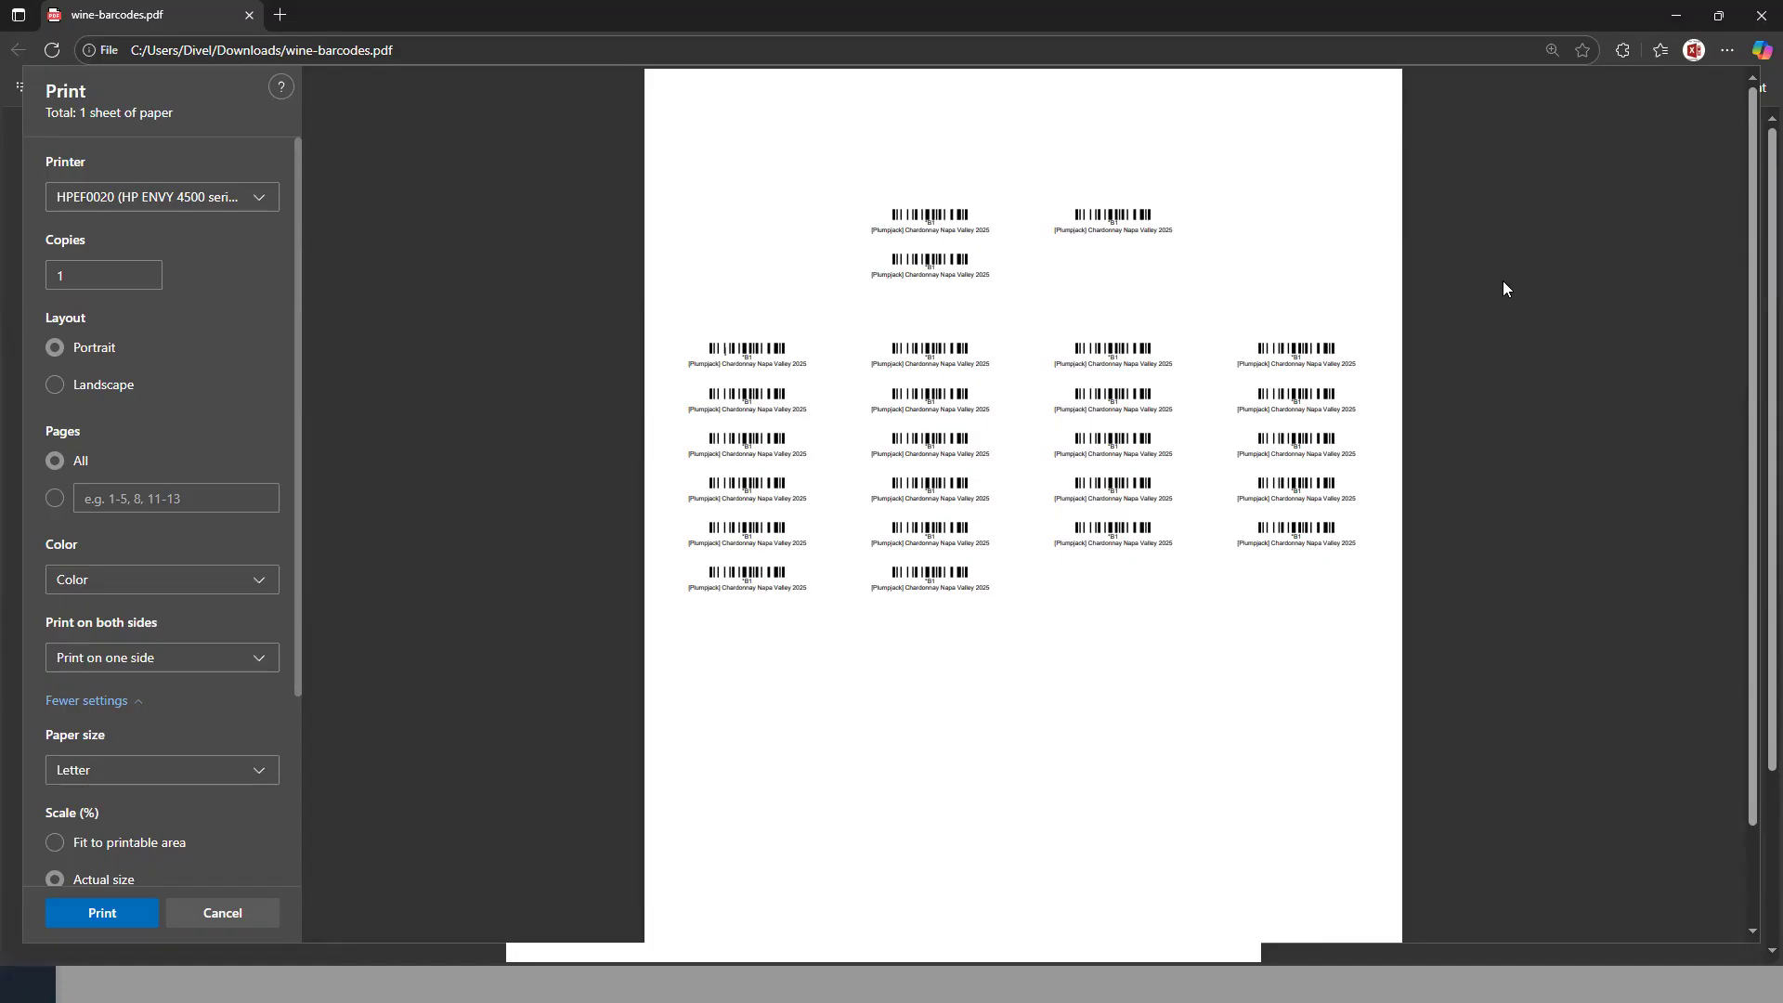
{"action": "key", "text": "Escape"}
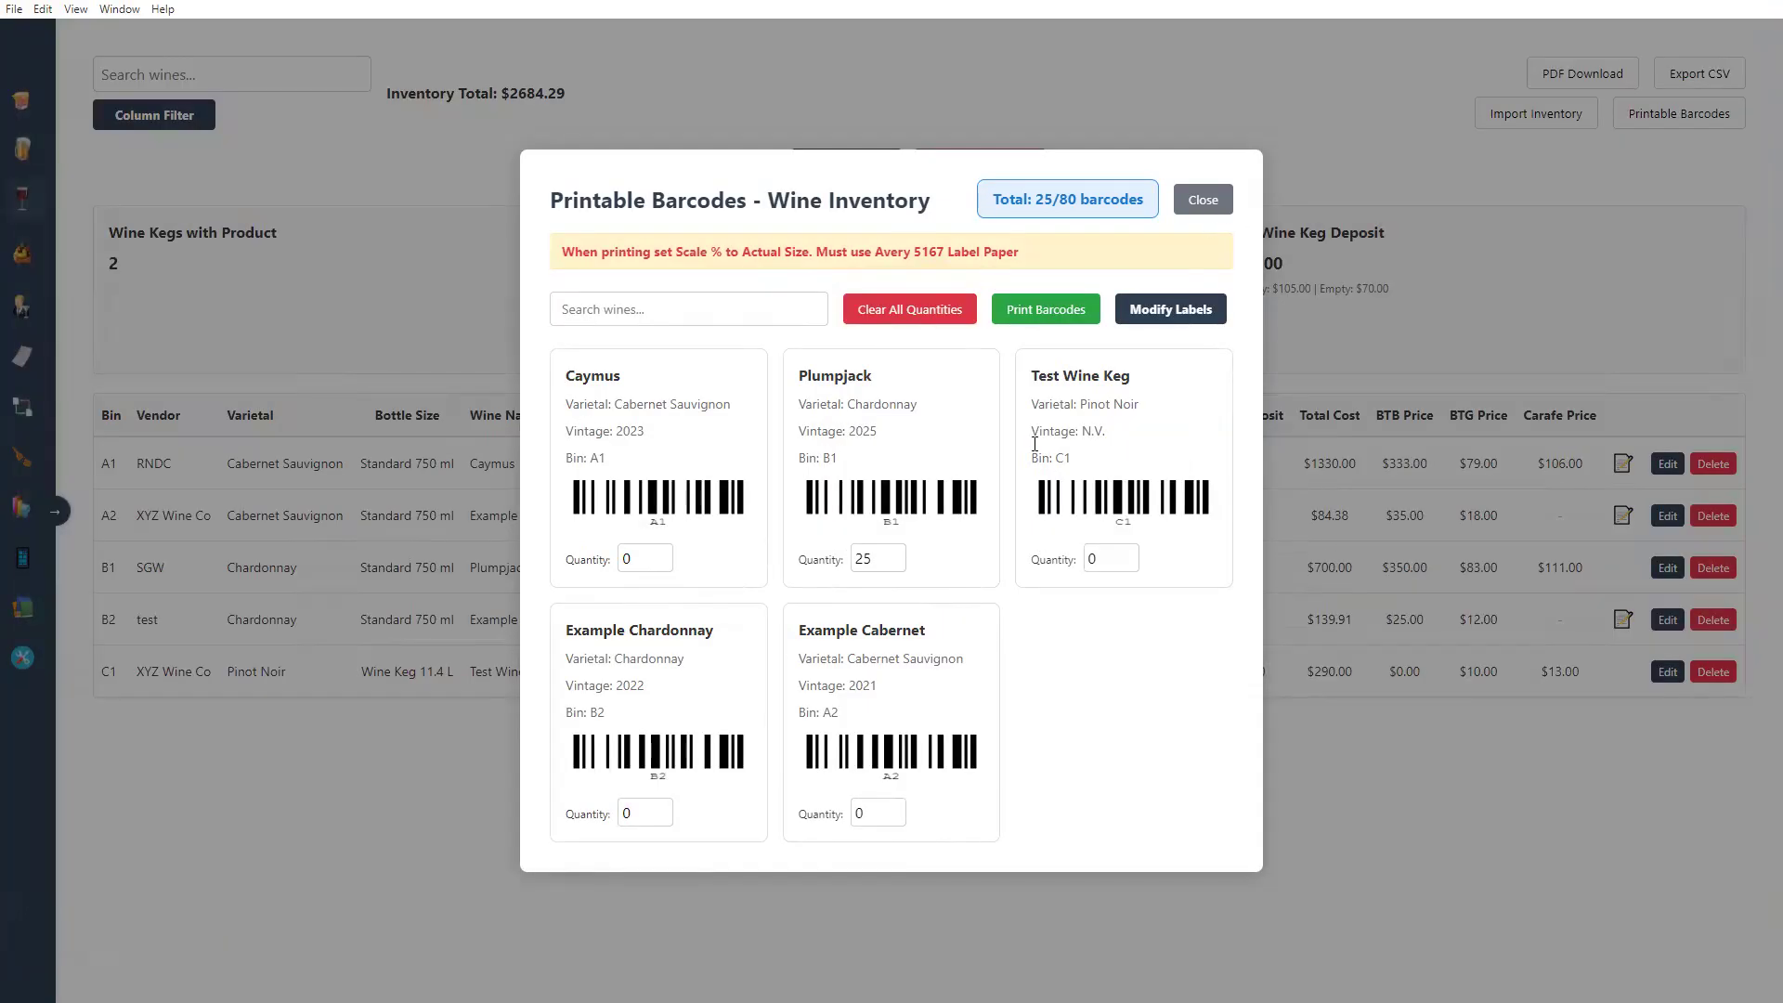
Step: Clear all barcode quantities and close the printable barcodes dialog
{"action": "left_click", "coordinate": [955, 307]}
{"action": "left_click", "coordinate": [1202, 197]}
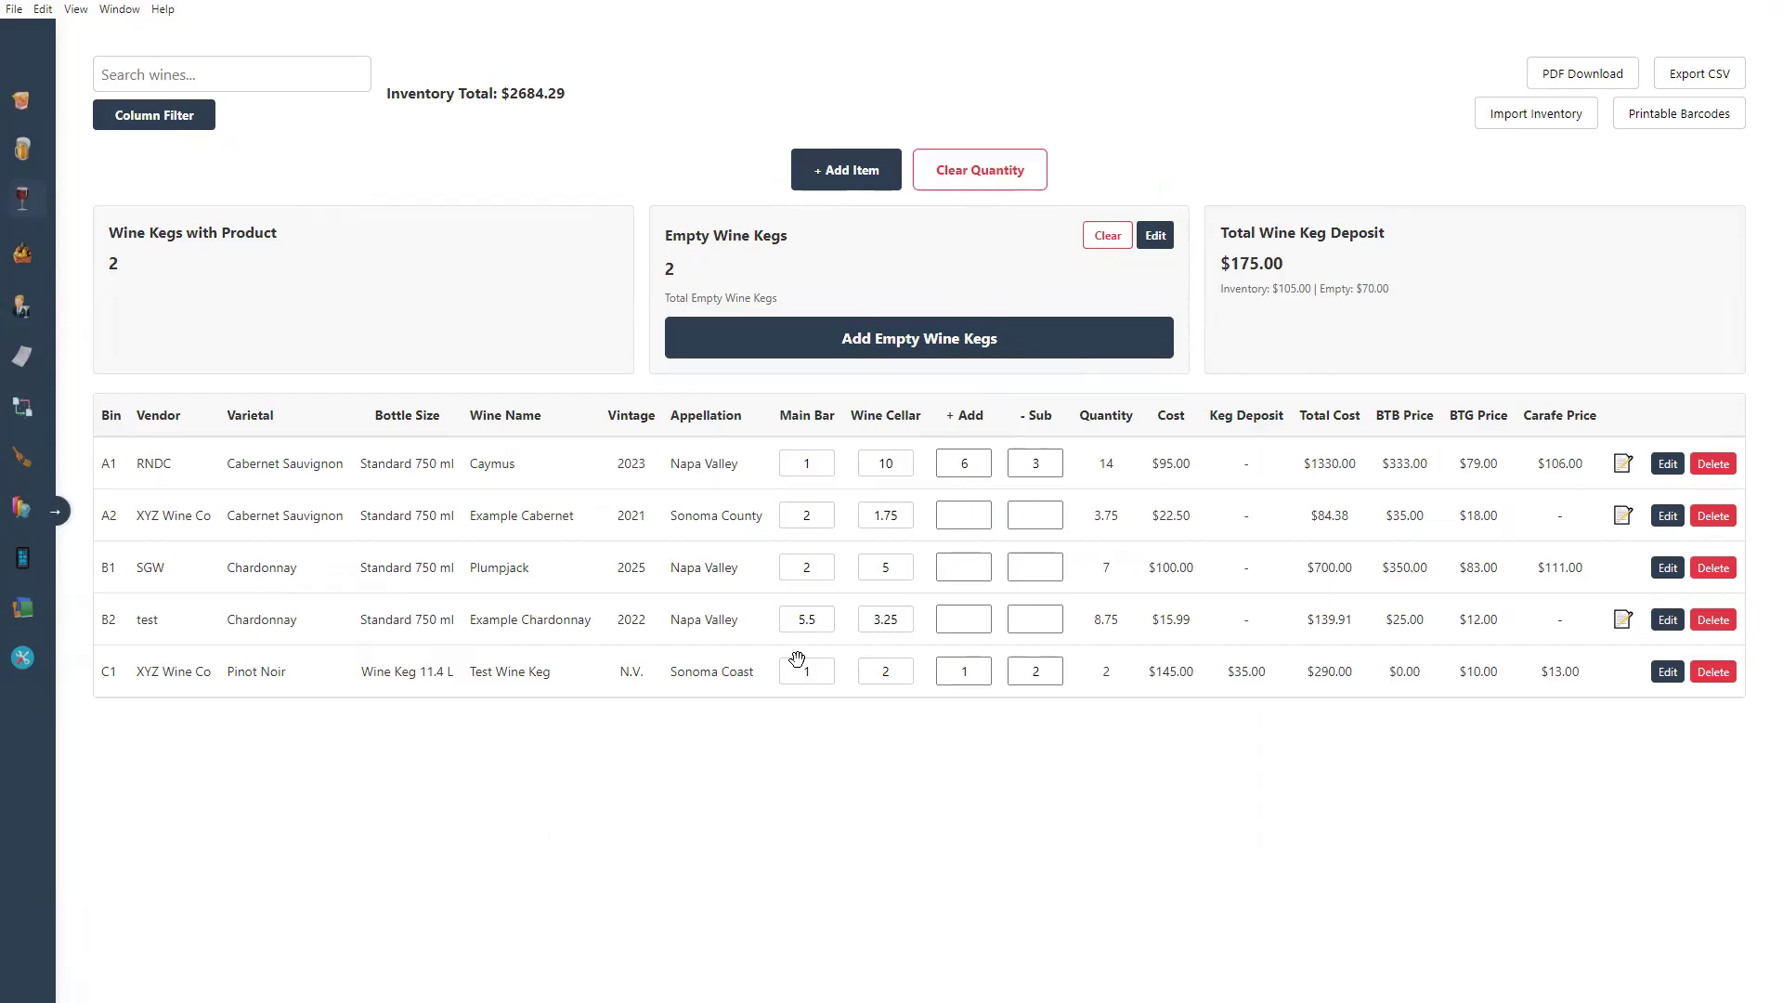
Step: Clear all wine inventory quantities, confirming the request, and clear the empty wine kegs
{"action": "left_click", "coordinate": [980, 177]}
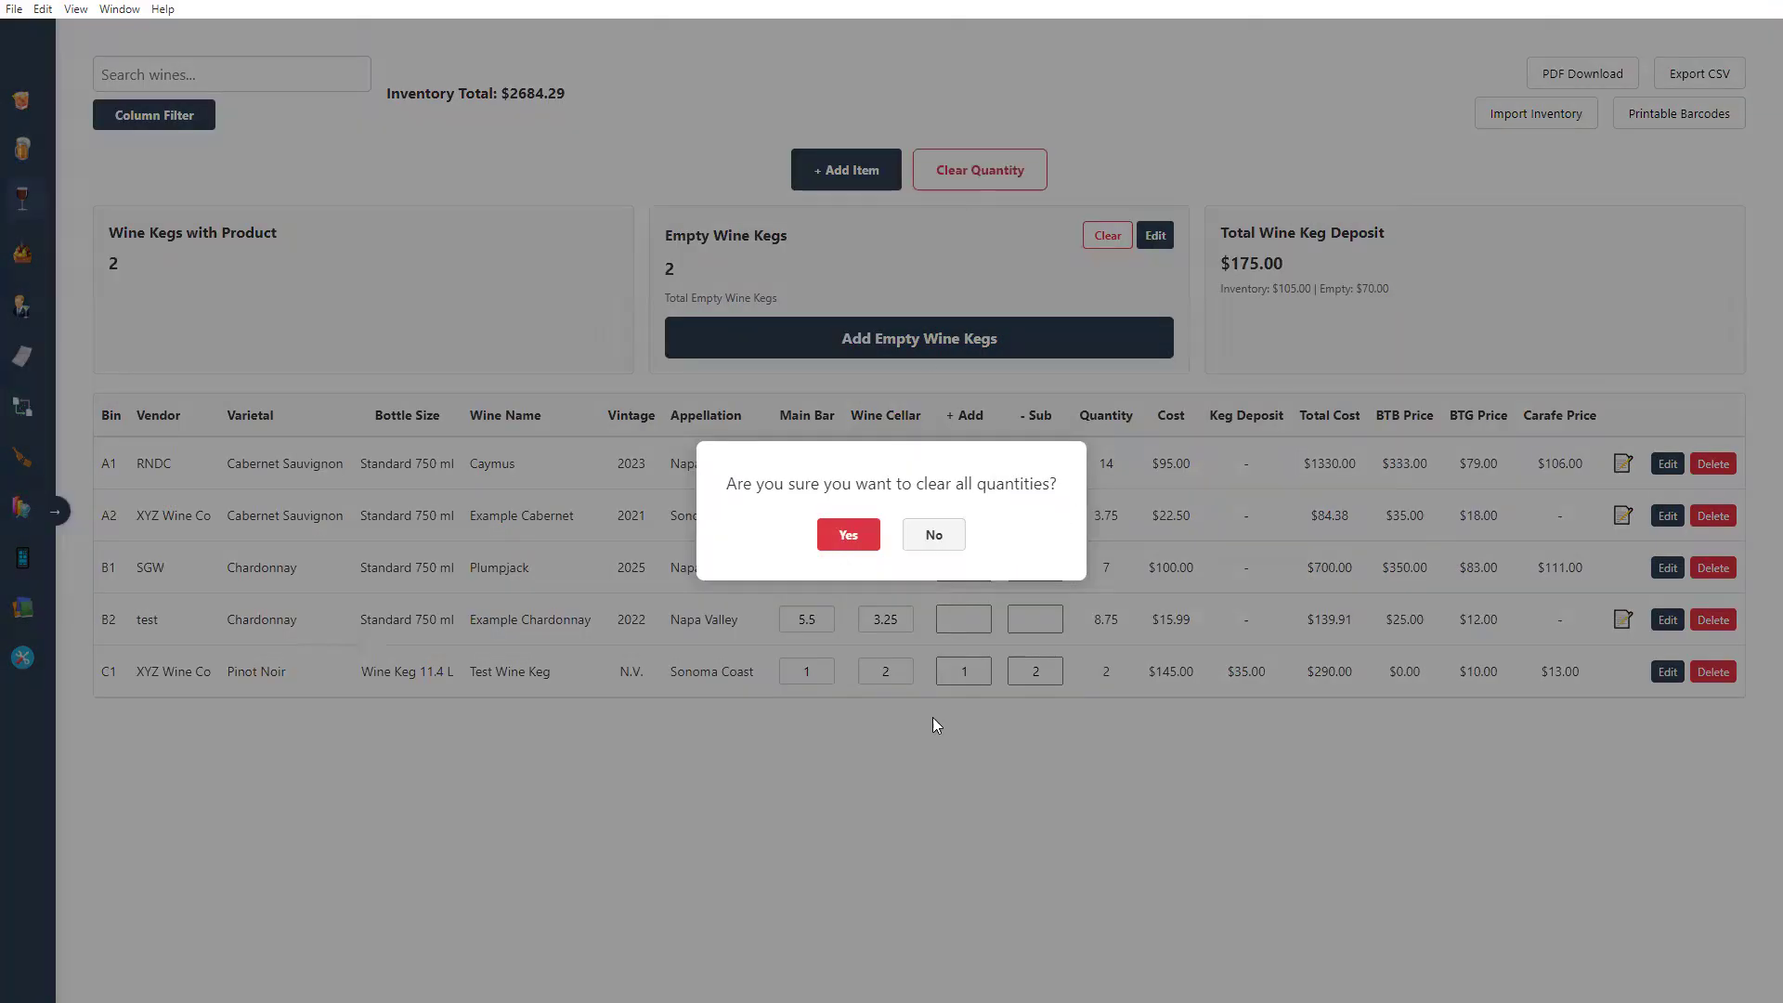
{"action": "left_click", "coordinate": [848, 535]}
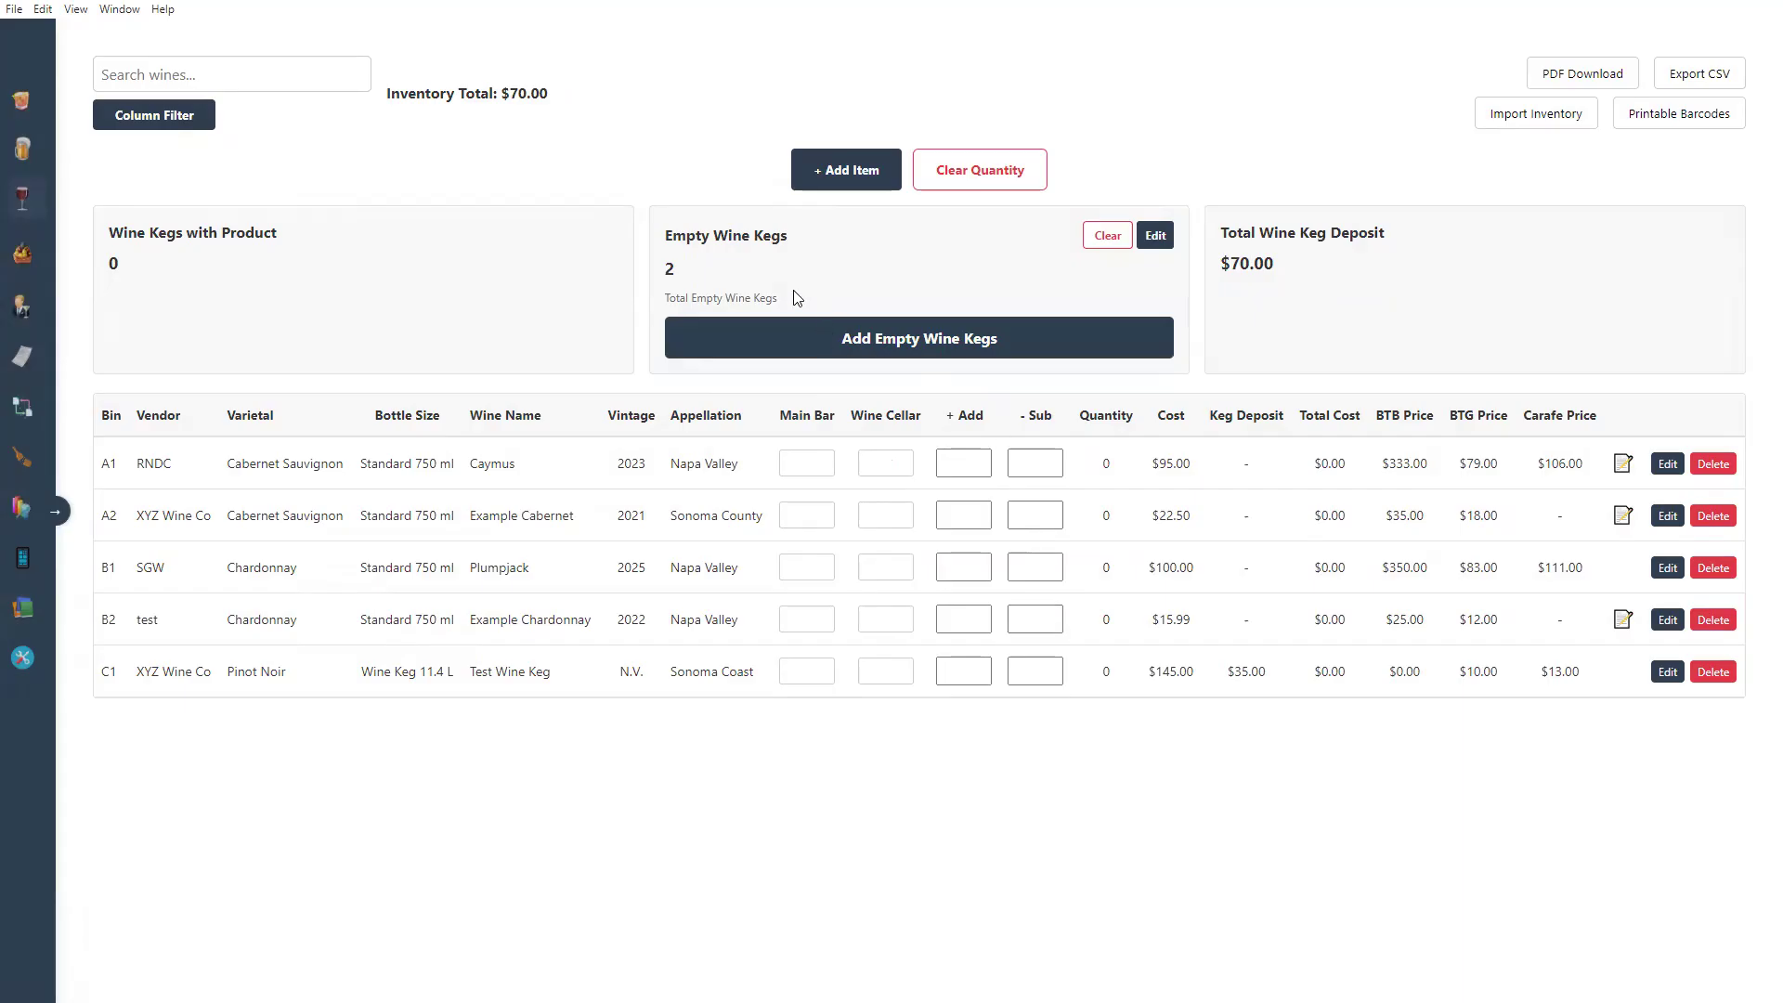
{"action": "left_click", "coordinate": [1108, 235]}
Step: Switch to the beverage inventory and leave the navigation sidebar collapsed
{"action": "left_click", "coordinate": [34, 264]}
{"action": "left_click", "coordinate": [55, 511]}
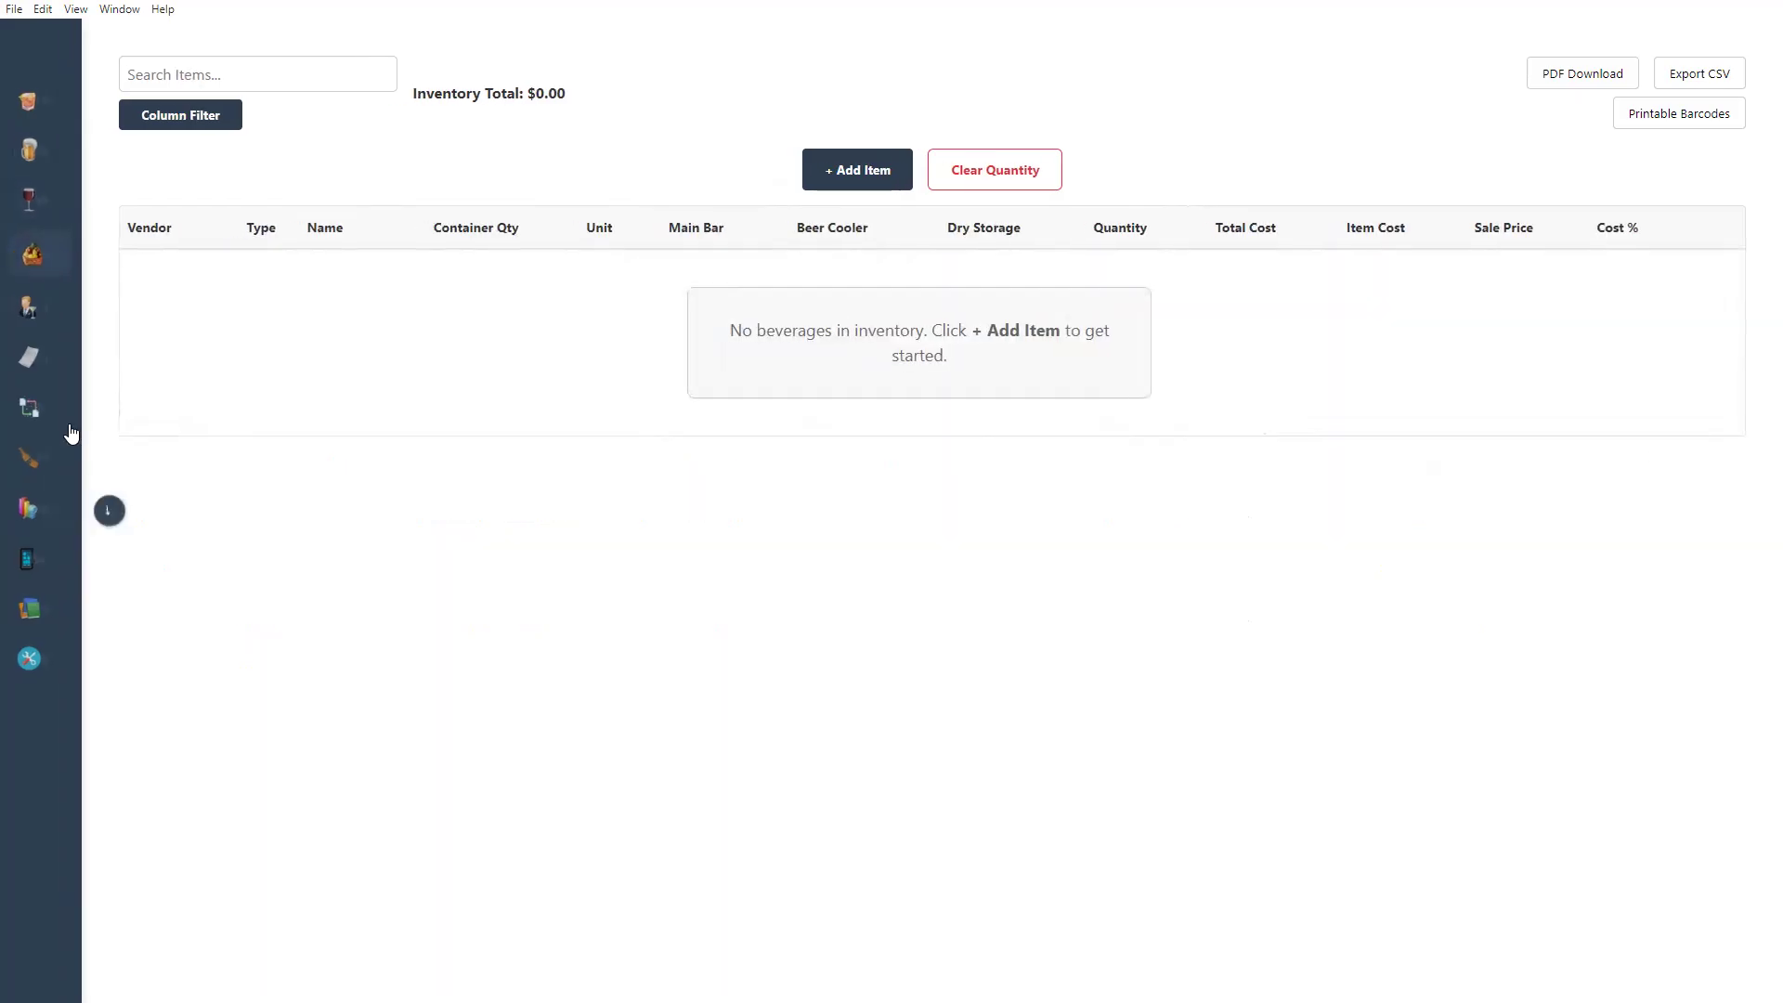
{"action": "left_click", "coordinate": [234, 510]}
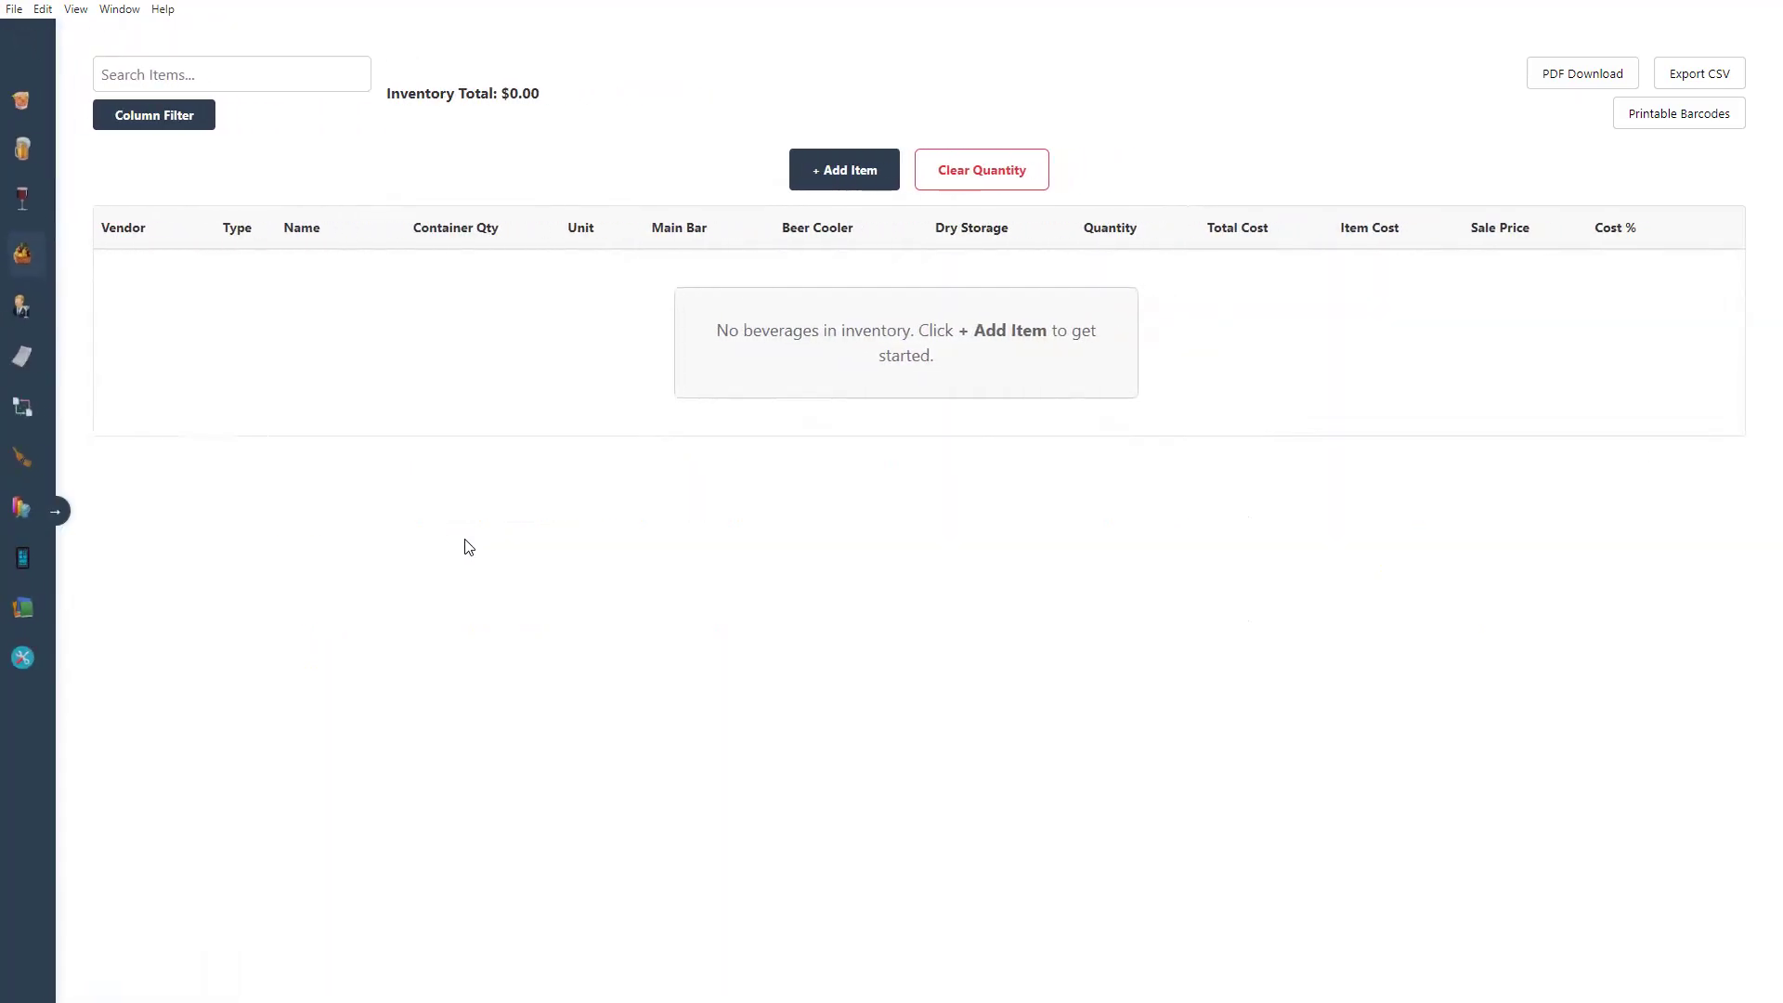